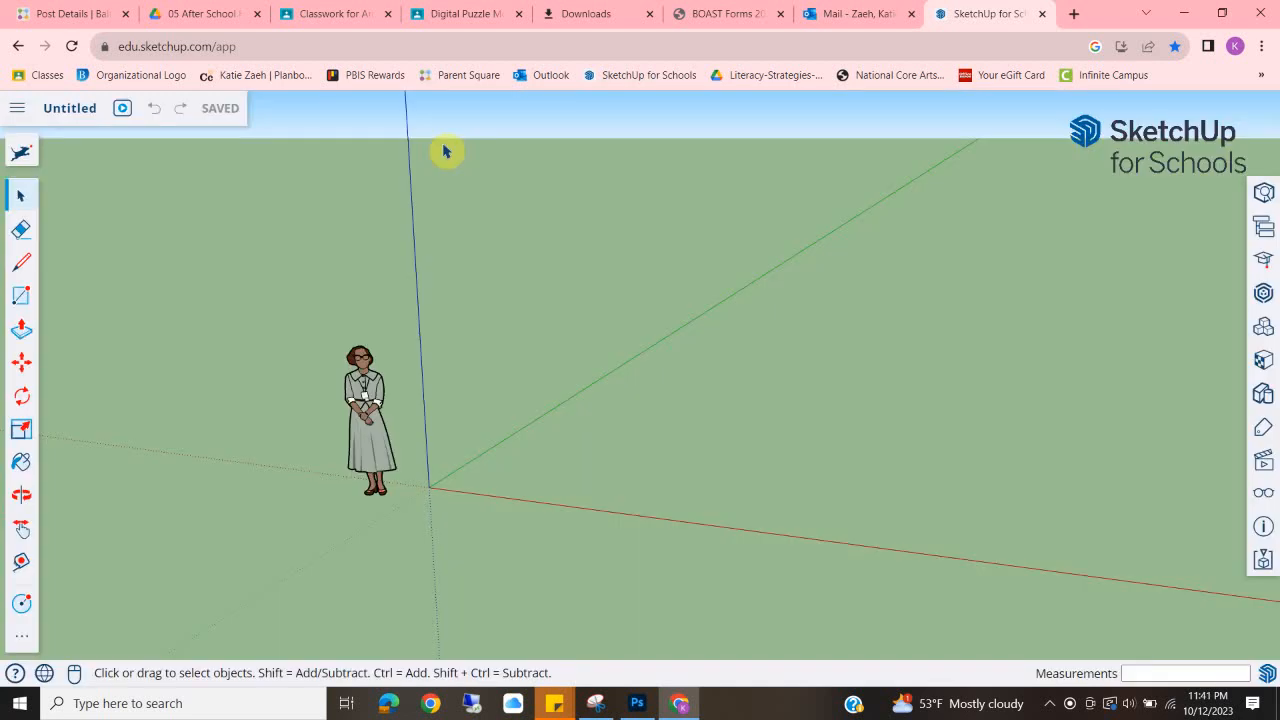
Save the untitled model to OneDrive, naming it with the owner's surname followed by "_3DPuzzle".
{"action": "scroll", "coordinate": [492, 440], "scroll_direction": "up", "scroll_amount": 2}
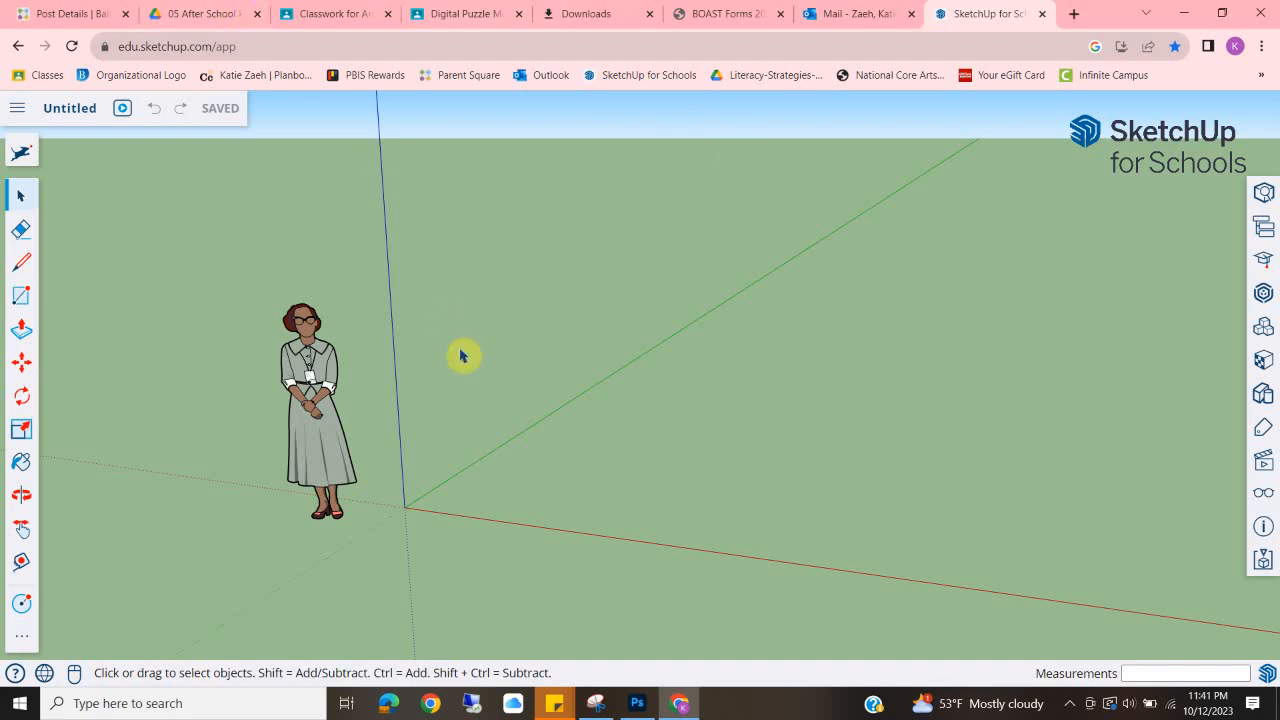
{"action": "left_click", "coordinate": [70, 108]}
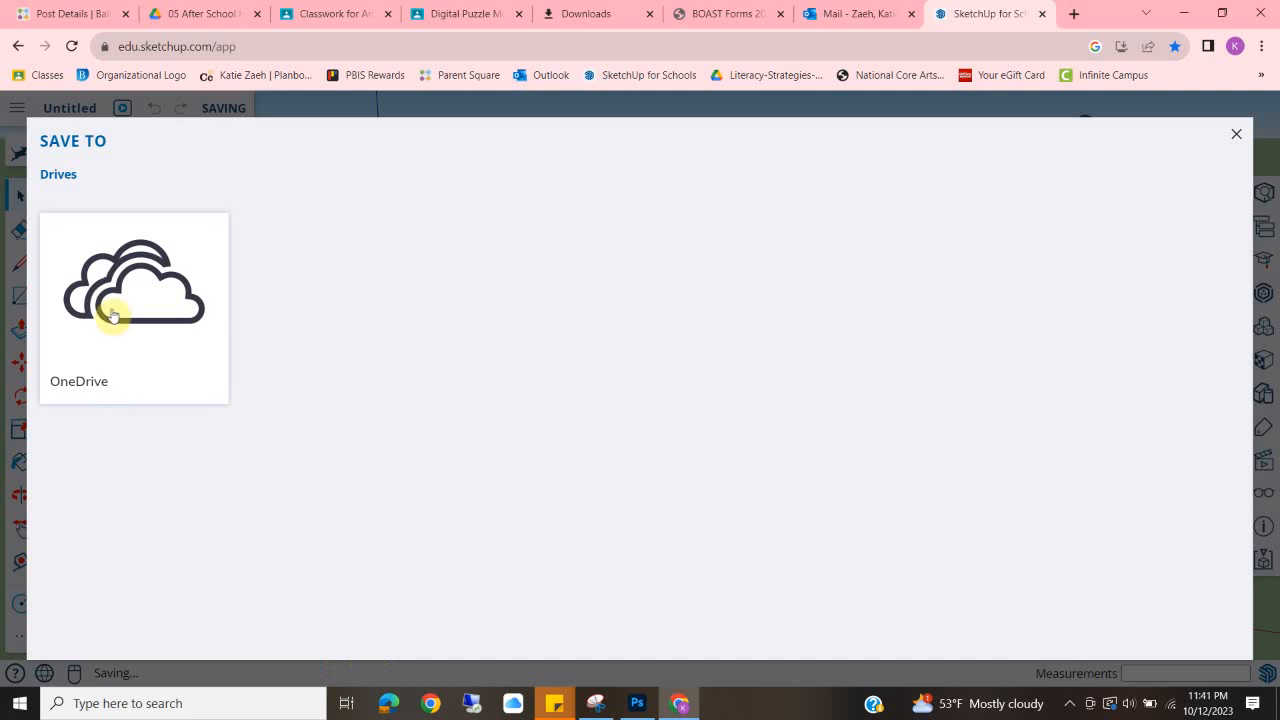
{"action": "left_click", "coordinate": [140, 340]}
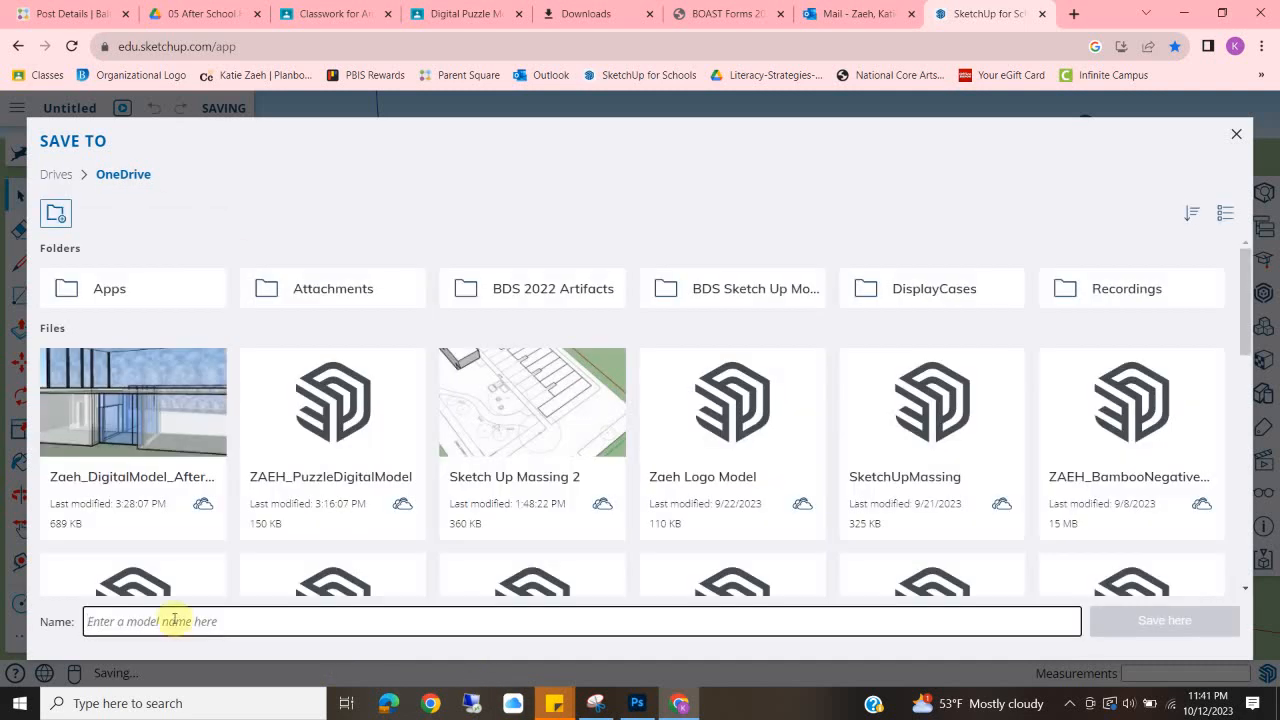
{"action": "left_click", "coordinate": [174, 621]}
{"action": "type", "text": "Zaeh_3DPuzzle"}
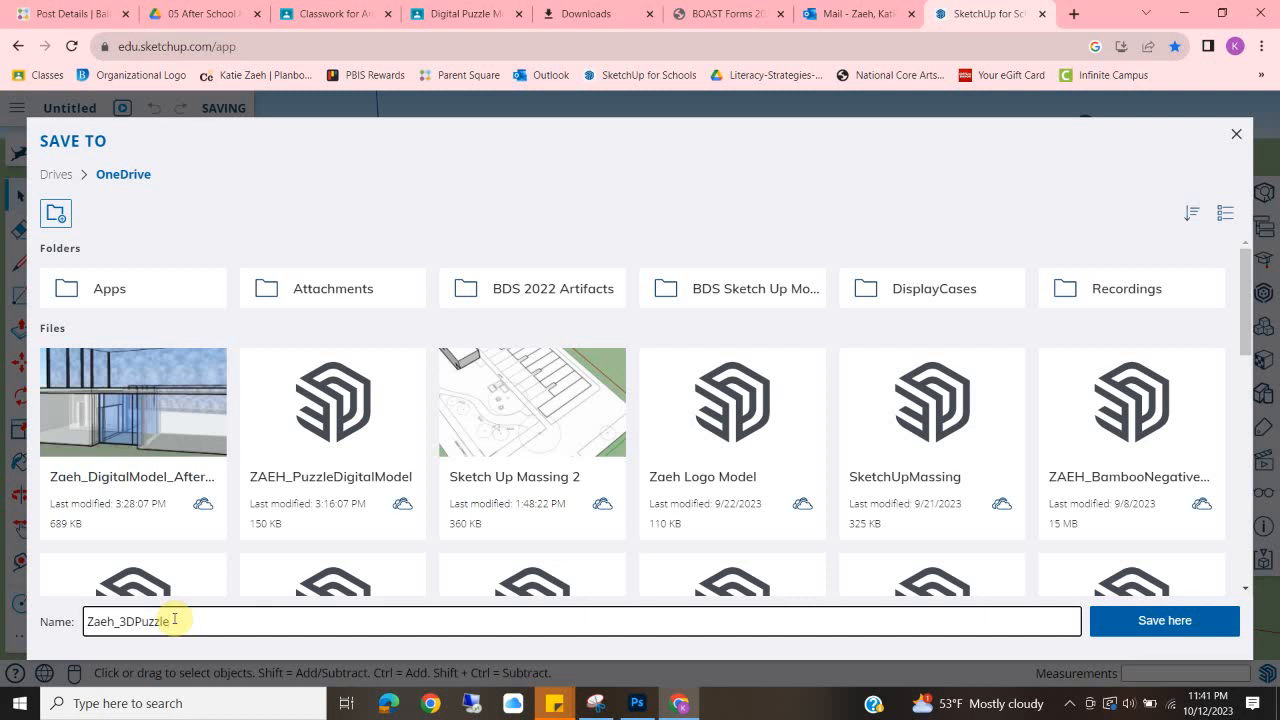
{"action": "left_click", "coordinate": [1140, 620]}
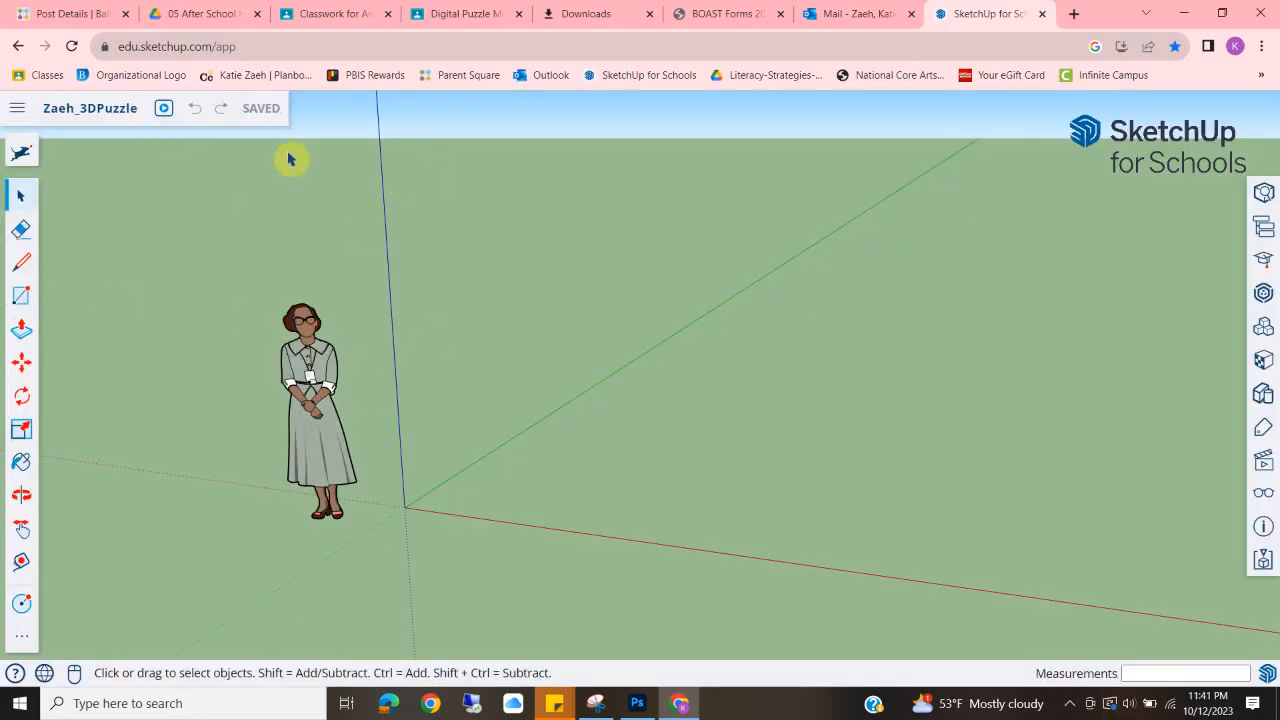
Examine the empty workspace around the axes origin and the scale figure from several distances and angles.
{"action": "scroll", "coordinate": [470, 392], "scroll_direction": "down", "scroll_amount": 3}
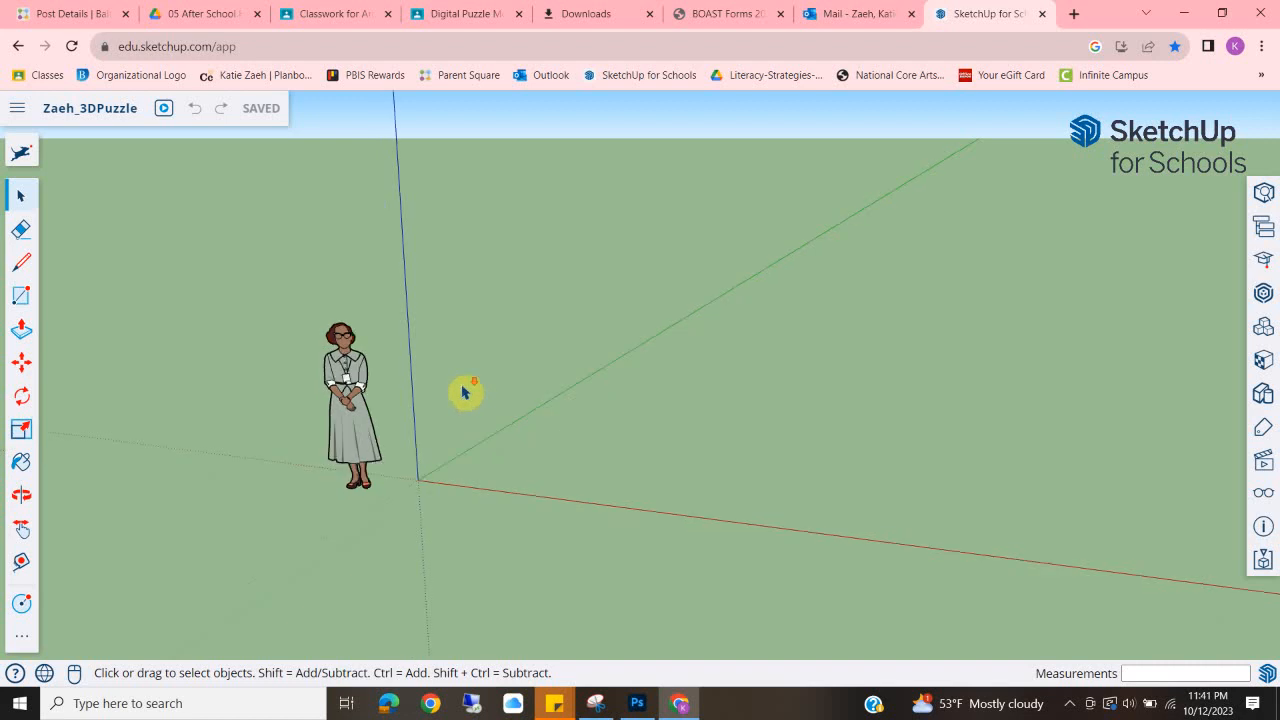
{"action": "scroll", "coordinate": [465, 391], "scroll_direction": "up", "scroll_amount": 4}
{"action": "scroll", "coordinate": [463, 391], "scroll_direction": "down", "scroll_amount": 3}
{"action": "scroll", "coordinate": [463, 391], "scroll_direction": "up", "scroll_amount": 3}
{"action": "scroll", "coordinate": [463, 392], "scroll_direction": "down", "scroll_amount": 3}
{"action": "scroll", "coordinate": [463, 392], "scroll_direction": "up", "scroll_amount": 5}
{"action": "scroll", "coordinate": [463, 392], "scroll_direction": "down", "scroll_amount": 3}
{"action": "middle_click_drag", "start_coordinate": [463, 392], "coordinate": [589, 631]}
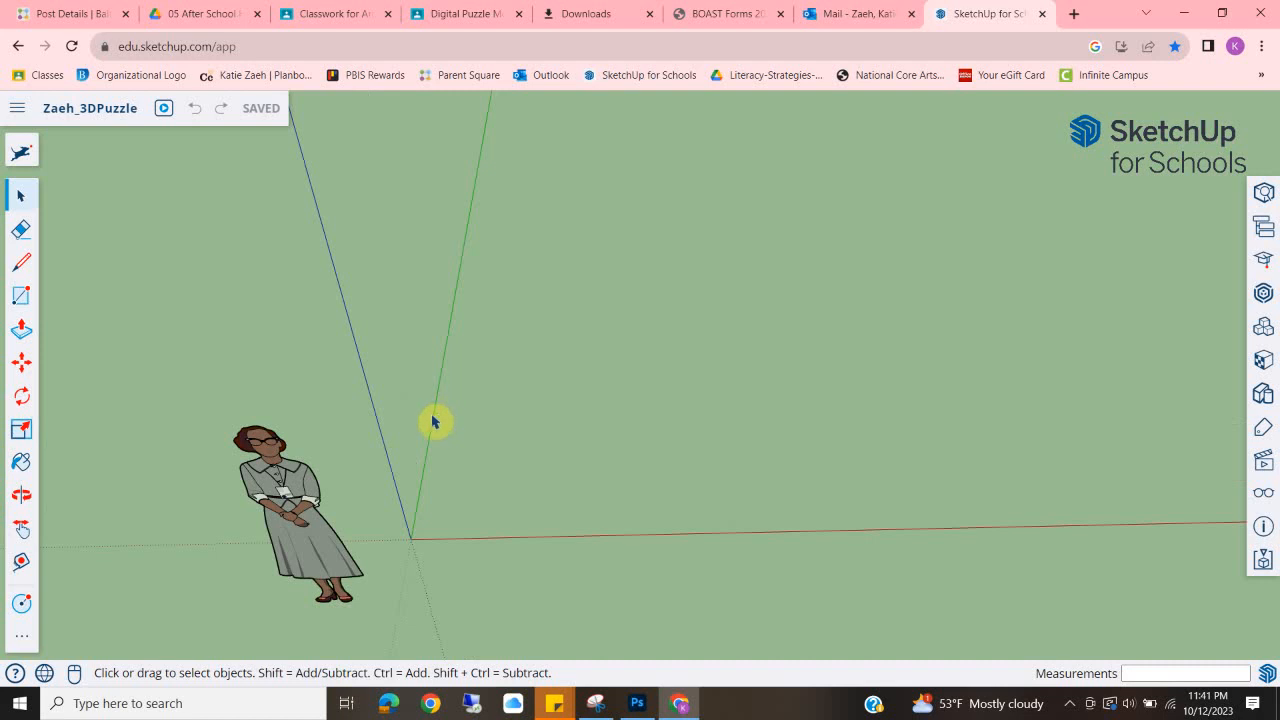
{"action": "middle_click_drag", "start_coordinate": [432, 424], "coordinate": [458, 305]}
{"action": "scroll", "coordinate": [694, 300], "scroll_direction": "down", "scroll_amount": 3}
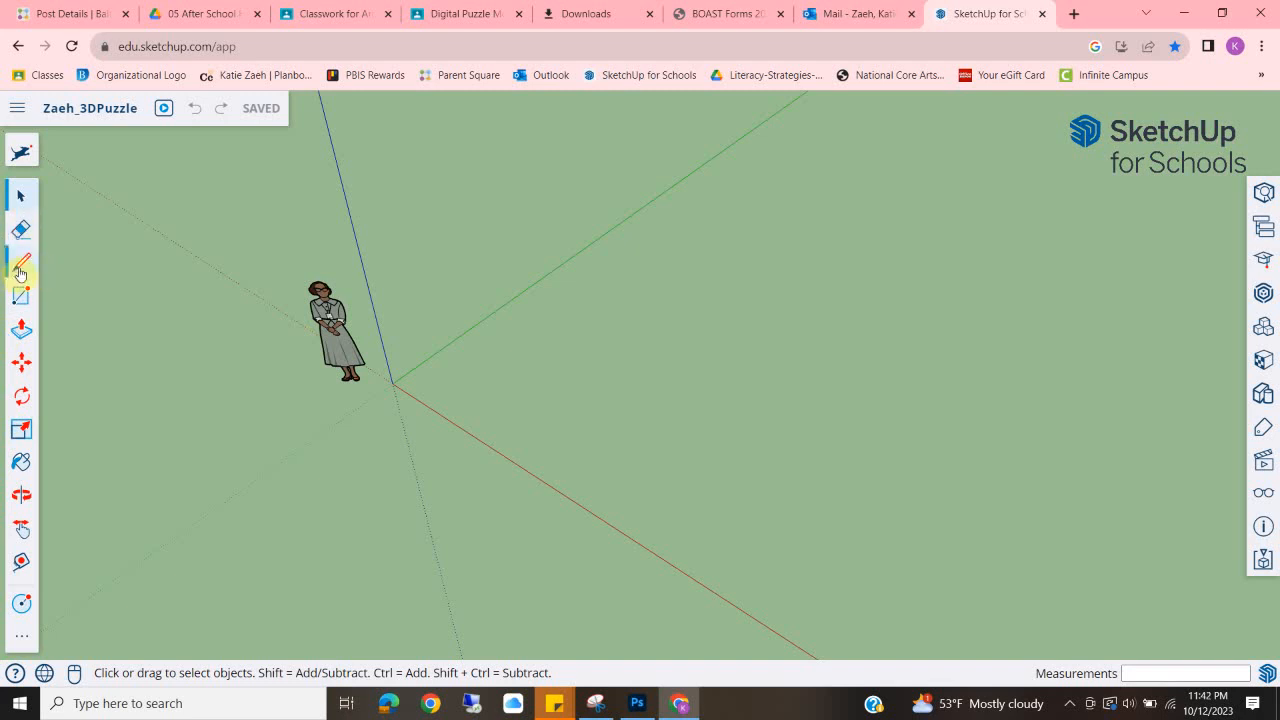
{"action": "middle_click_drag", "start_coordinate": [410, 416], "coordinate": [531, 306]}
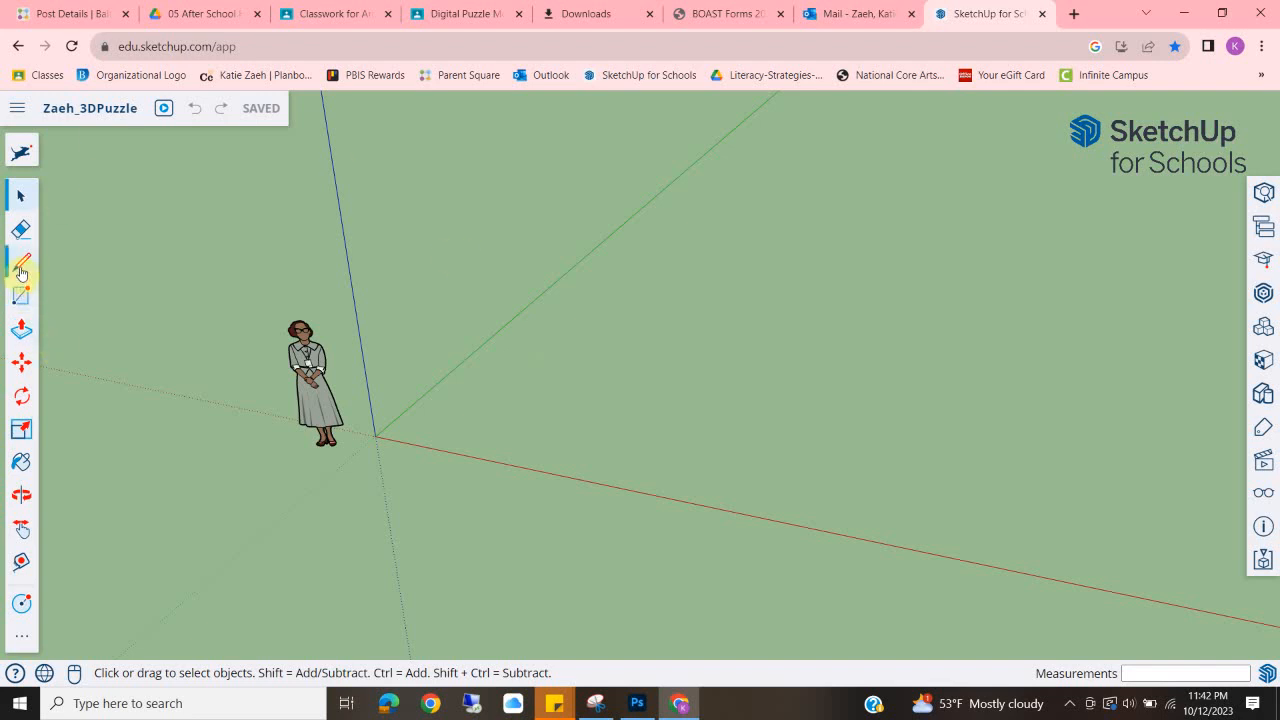
Draw a 3" by 3" rectangle on the ground plane starting from the axes origin.
{"action": "left_click", "coordinate": [20, 296]}
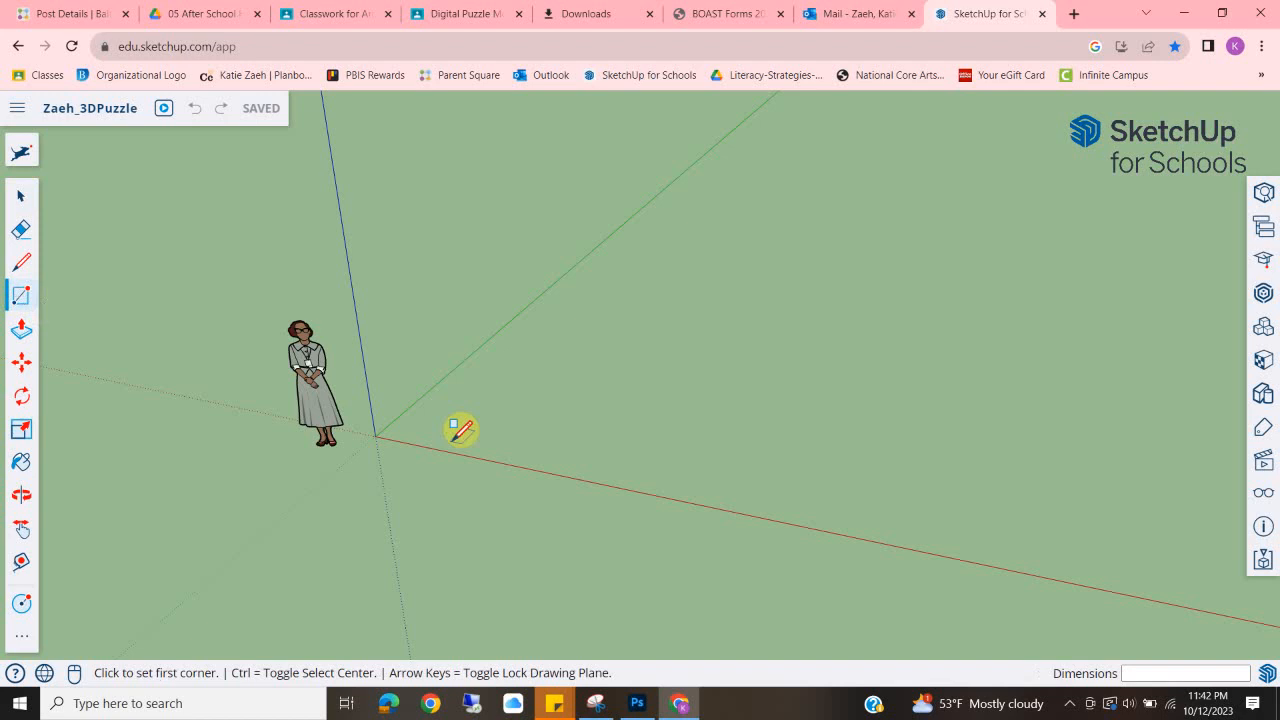
{"action": "left_click", "coordinate": [375, 436]}
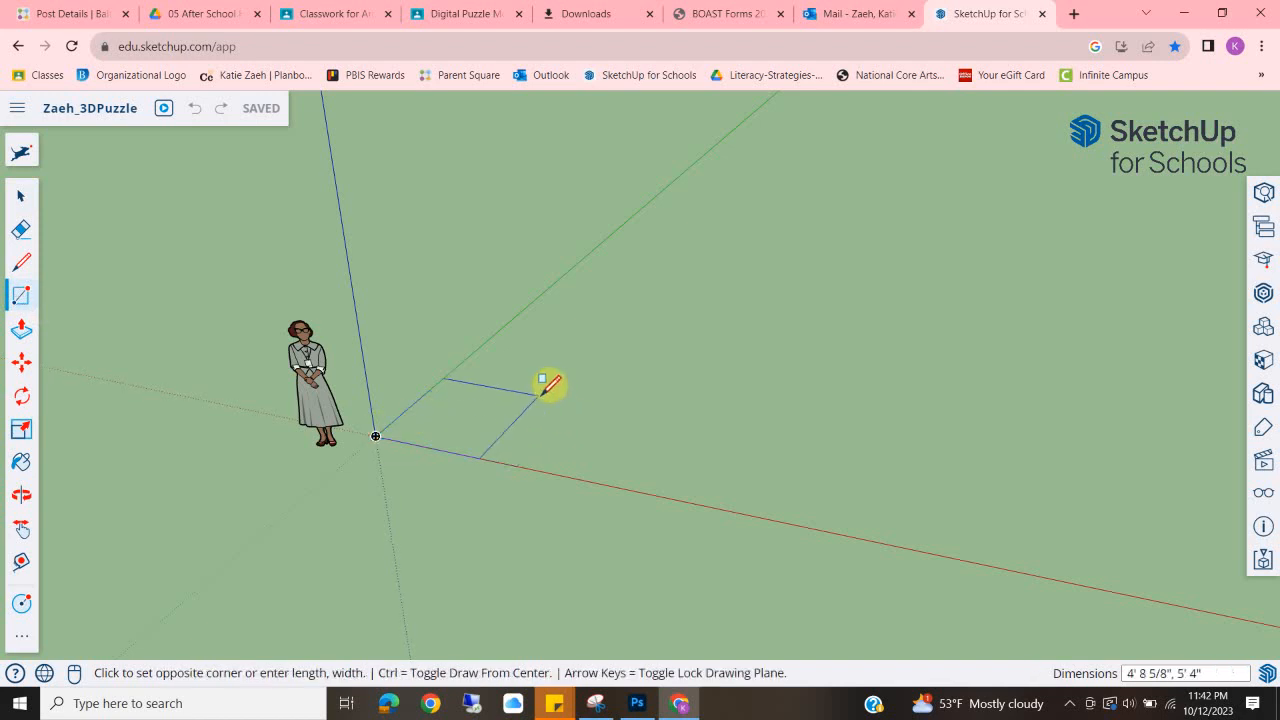
{"action": "type", "text": "3\",3\""}
{"action": "key", "text": "Return"}
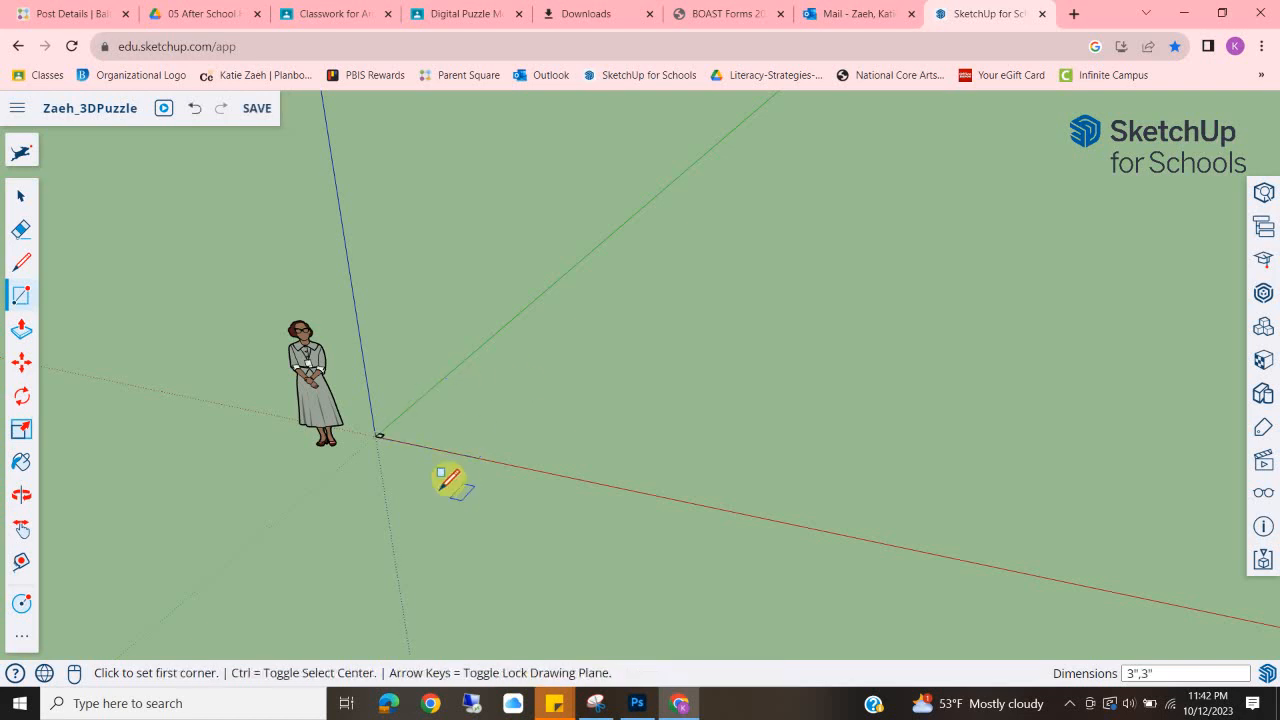
Delete the scale figure standing beside the origin.
{"action": "scroll", "coordinate": [337, 423], "scroll_direction": "up", "scroll_amount": 5}
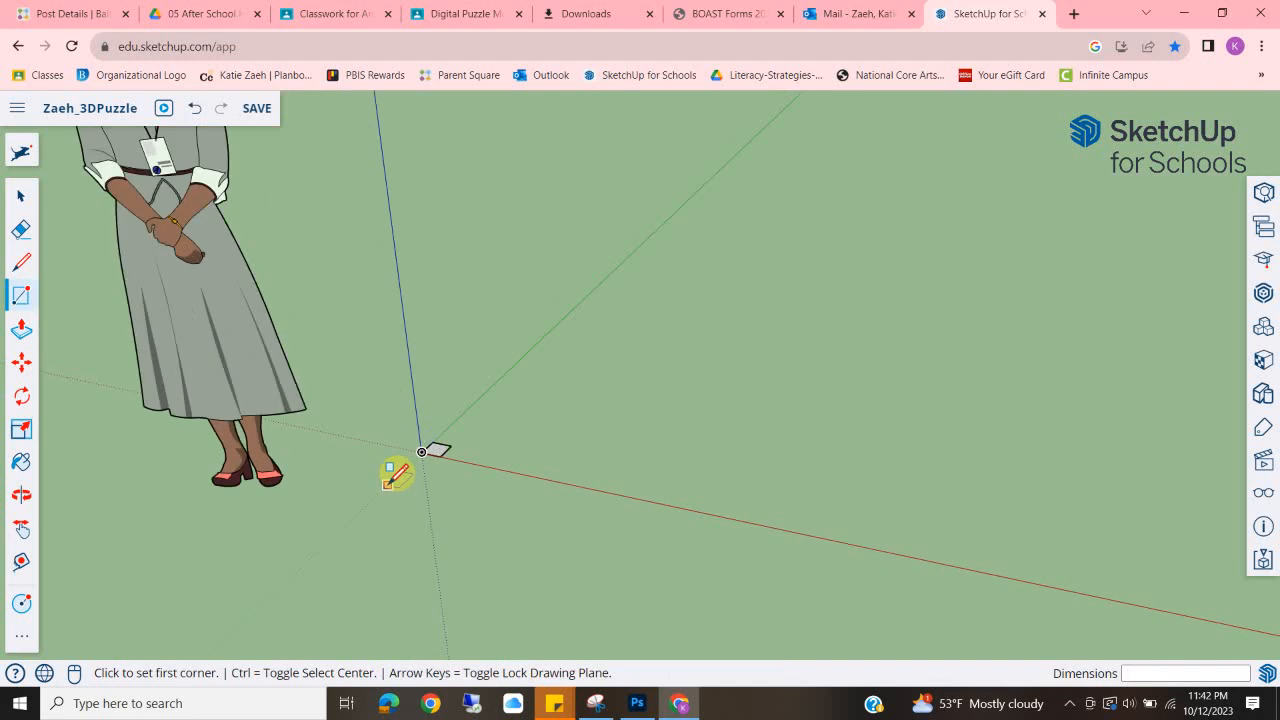
{"action": "left_click", "coordinate": [16, 196]}
{"action": "left_click", "coordinate": [166, 216]}
{"action": "key", "text": "Delete"}
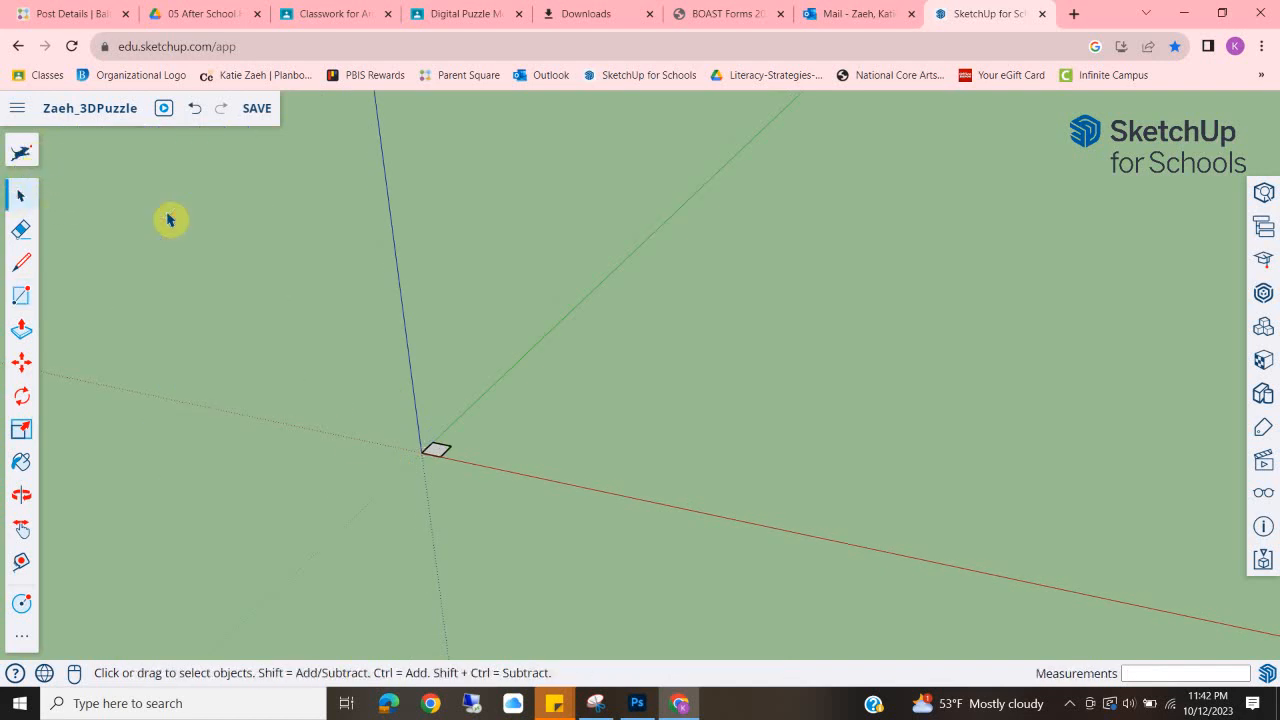
Measure the square's edge along the red axis with the Tape Measure tool.
{"action": "scroll", "coordinate": [390, 455], "scroll_direction": "up", "scroll_amount": 4}
{"action": "scroll", "coordinate": [527, 482], "scroll_direction": "up", "scroll_amount": 4}
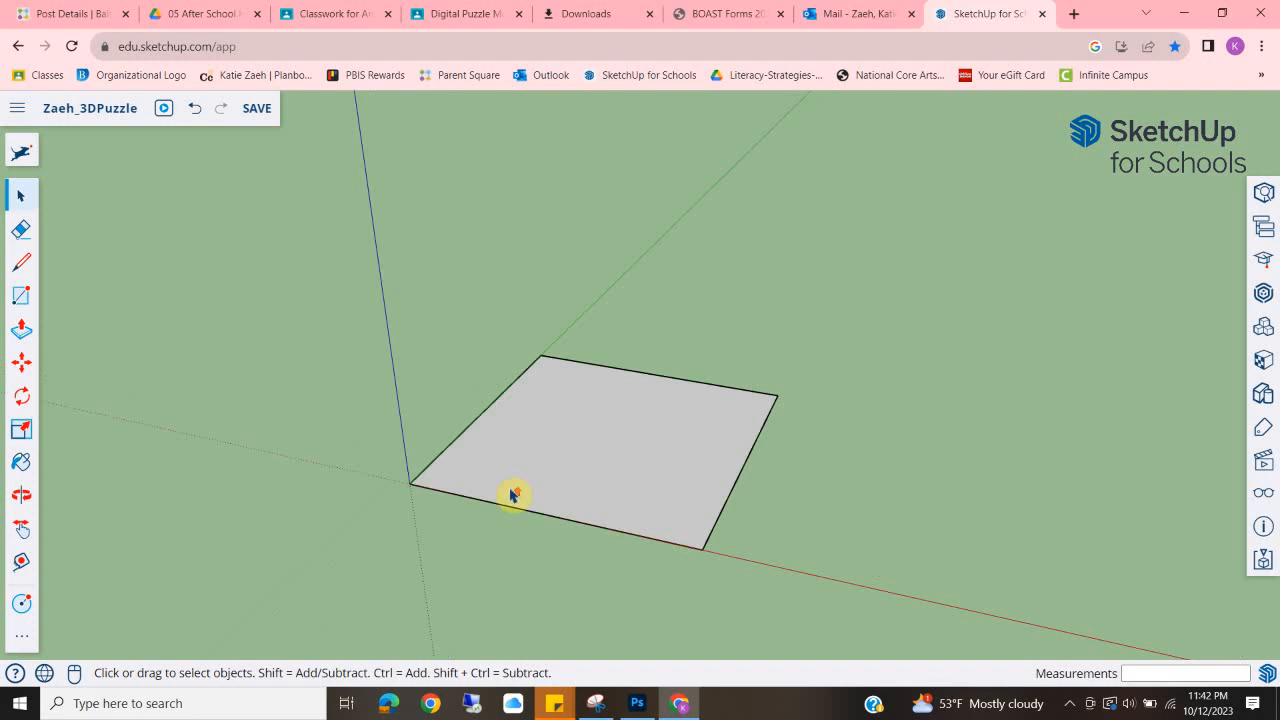
{"action": "left_click", "coordinate": [22, 563]}
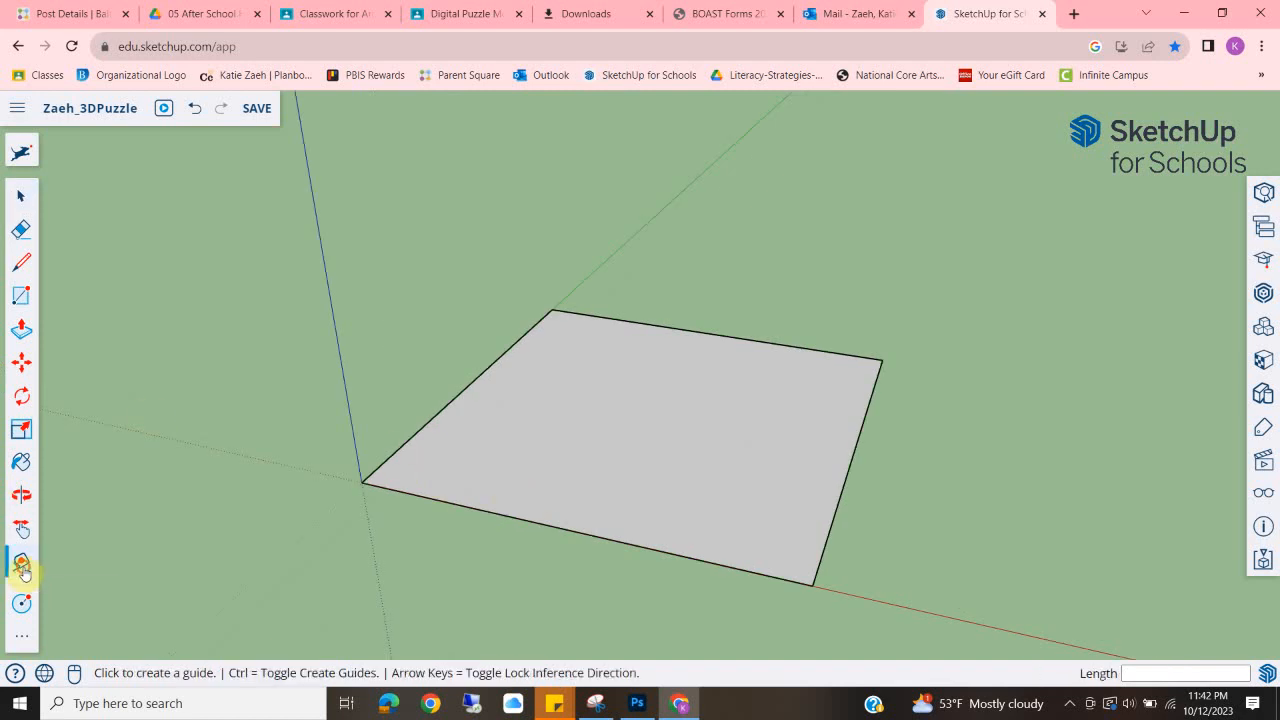
{"action": "left_click", "coordinate": [363, 481]}
{"action": "left_click", "coordinate": [812, 583]}
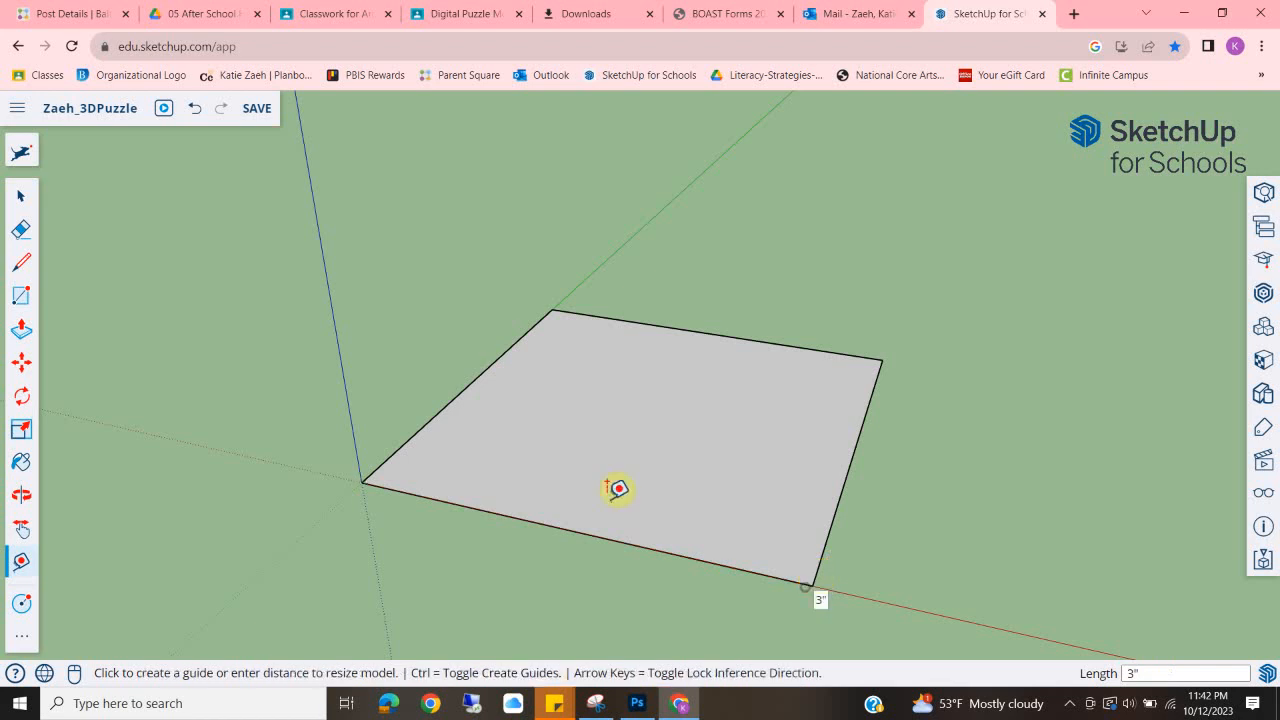
Push/Pull the square face upward 3" to form a cube.
{"action": "scroll", "coordinate": [470, 370], "scroll_direction": "down", "scroll_amount": 4}
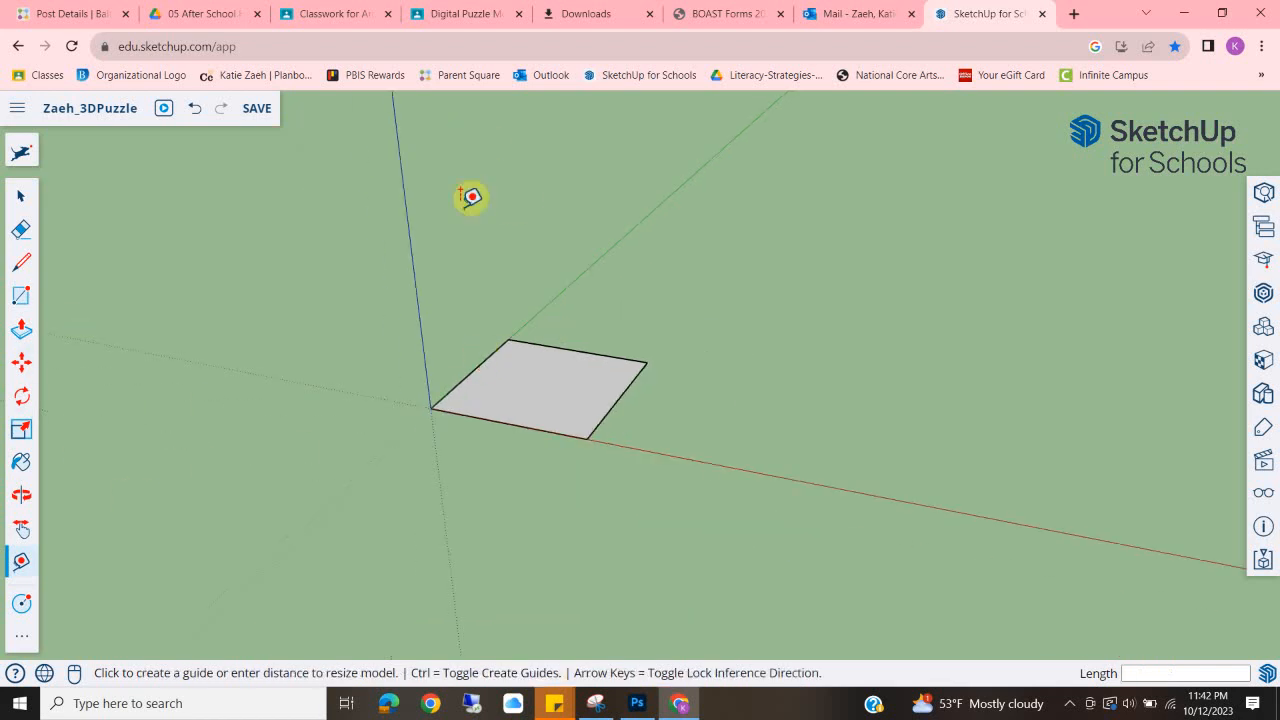
{"action": "left_click", "coordinate": [21, 336]}
{"action": "left_click", "coordinate": [594, 366]}
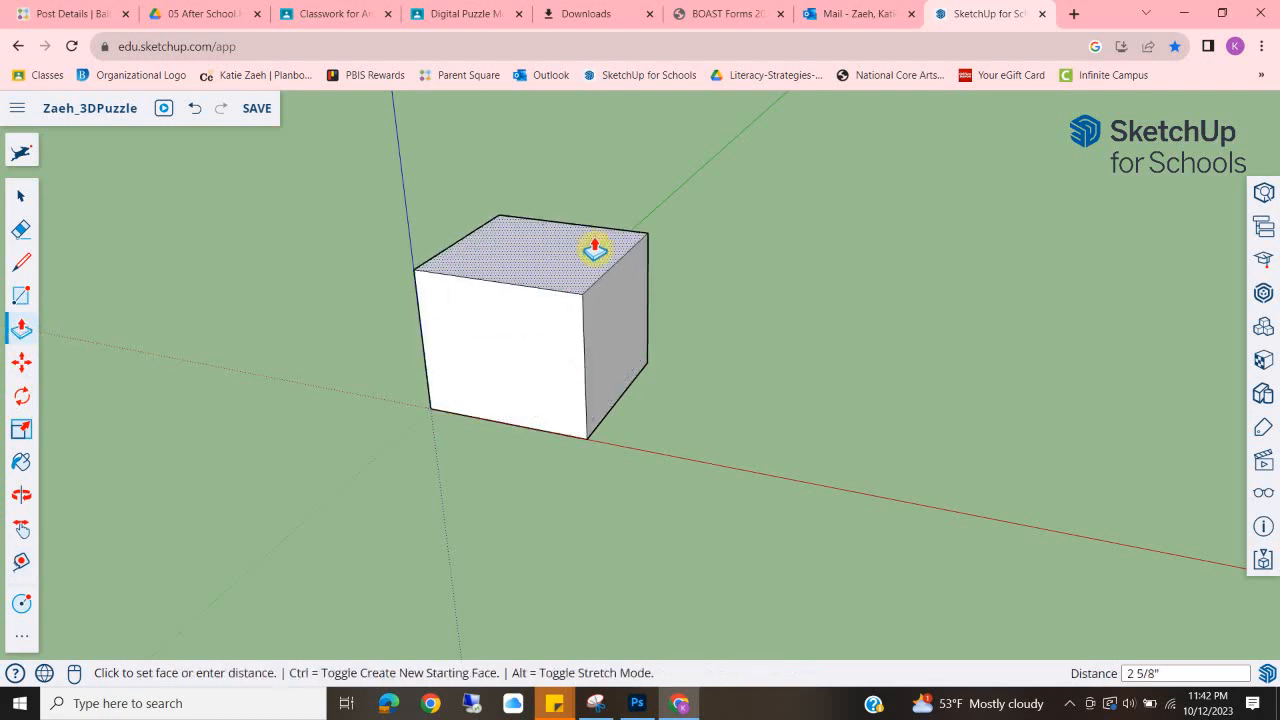
{"action": "type", "text": "3"}
{"action": "key", "text": "Return"}
{"action": "middle_click_drag", "start_coordinate": [703, 251], "coordinate": [724, 248]}
Copy the front face's vertical edge at the origin twice along the red axis at 1" intervals, forming three columns.
{"action": "left_click", "coordinate": [21, 196]}
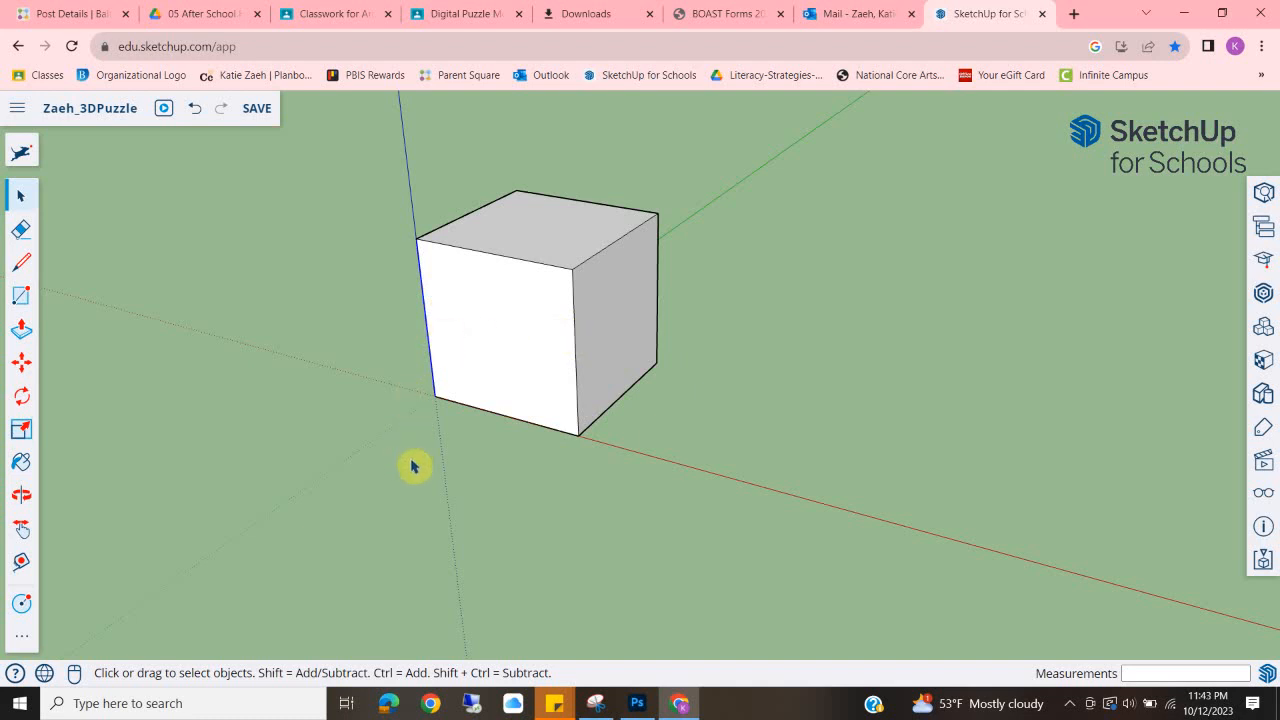
{"action": "left_click", "coordinate": [21, 362]}
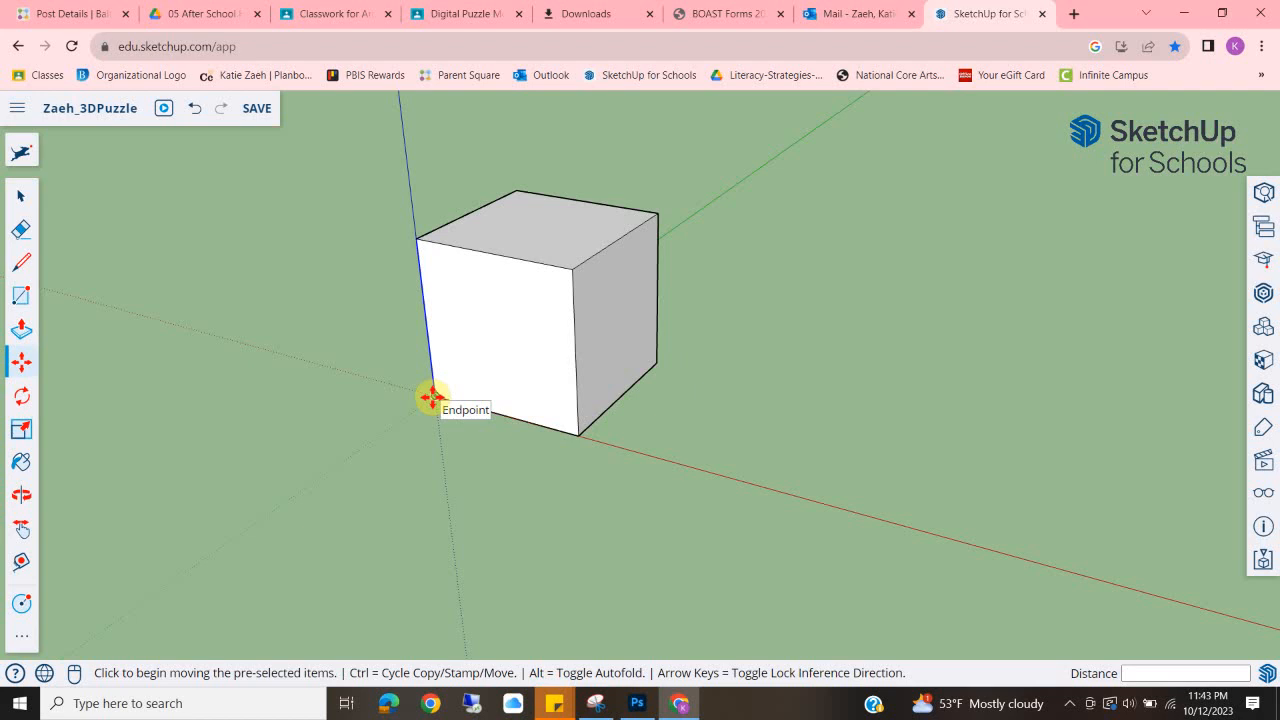
{"action": "key", "text": "ctrl"}
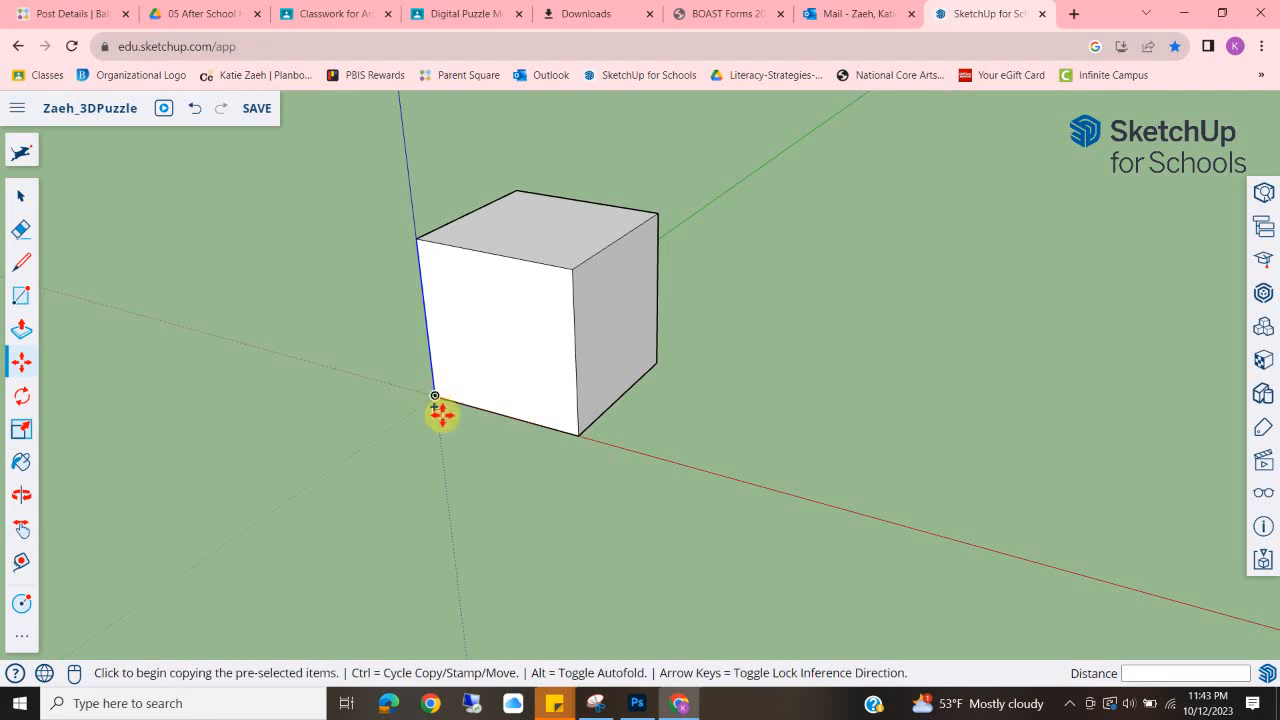
{"action": "left_click", "coordinate": [435, 395]}
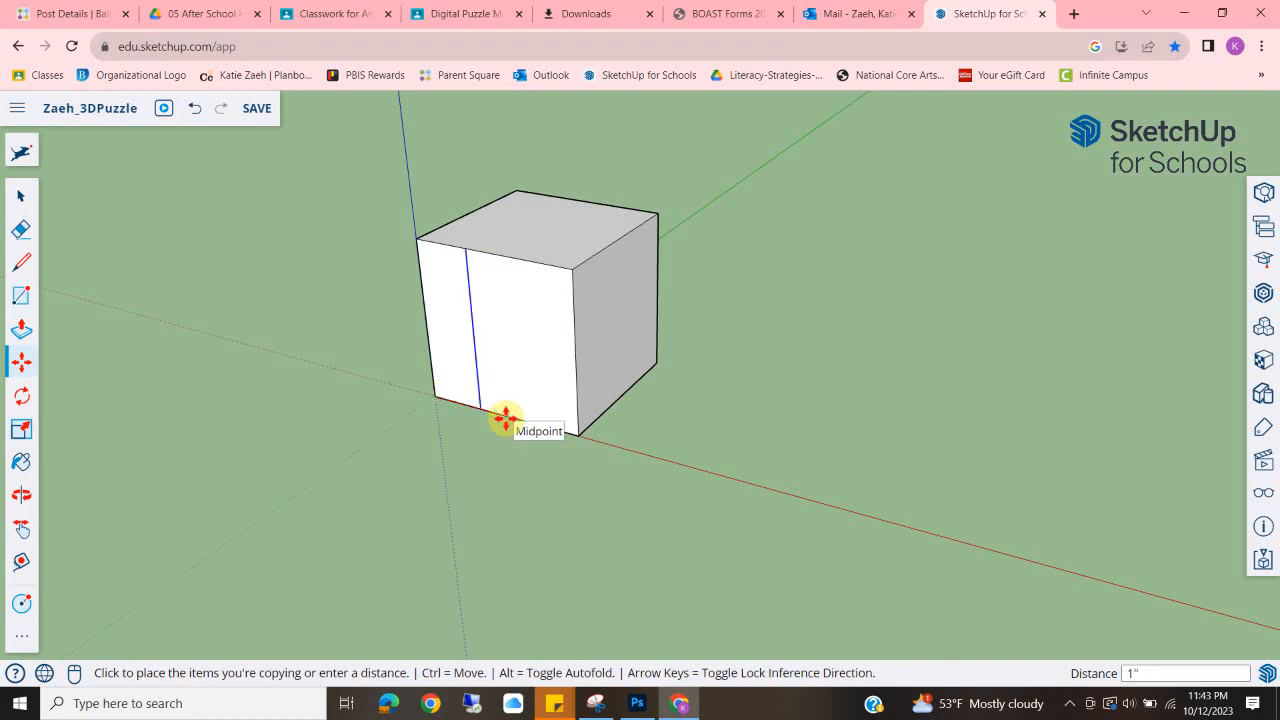
{"action": "left_click", "coordinate": [478, 404]}
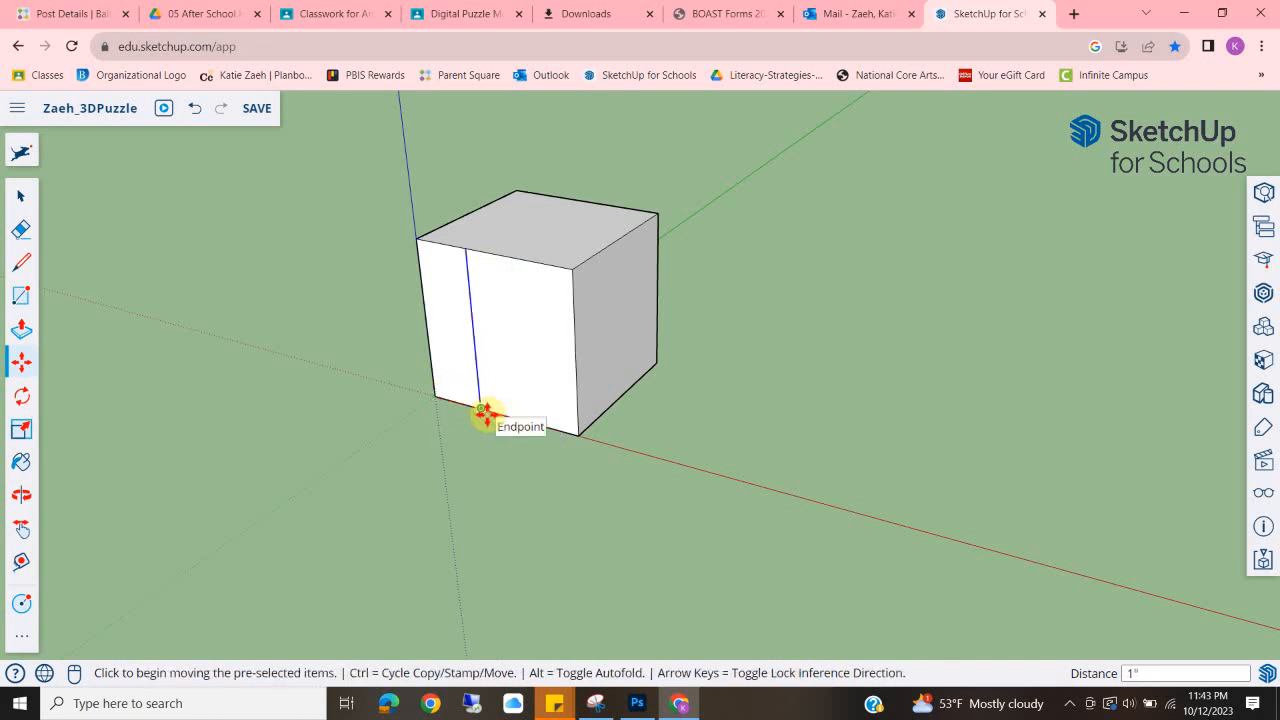
{"action": "left_click", "coordinate": [487, 414]}
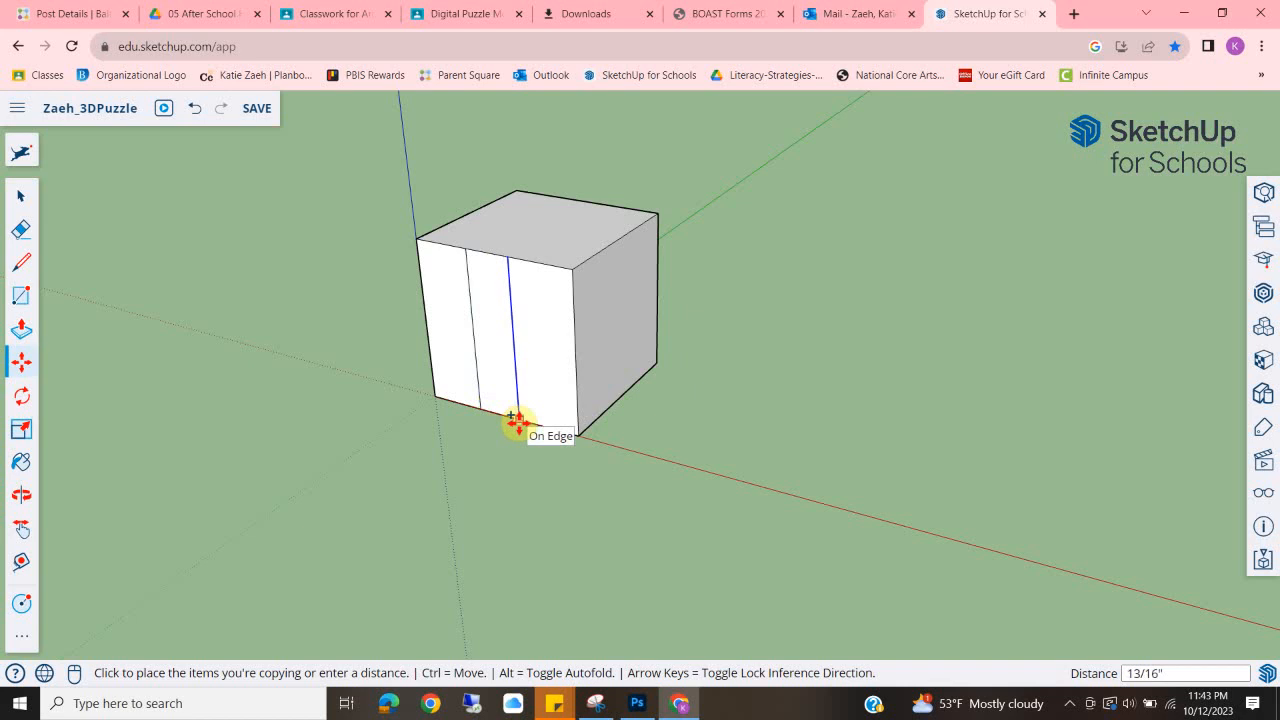
{"action": "key", "text": "Return"}
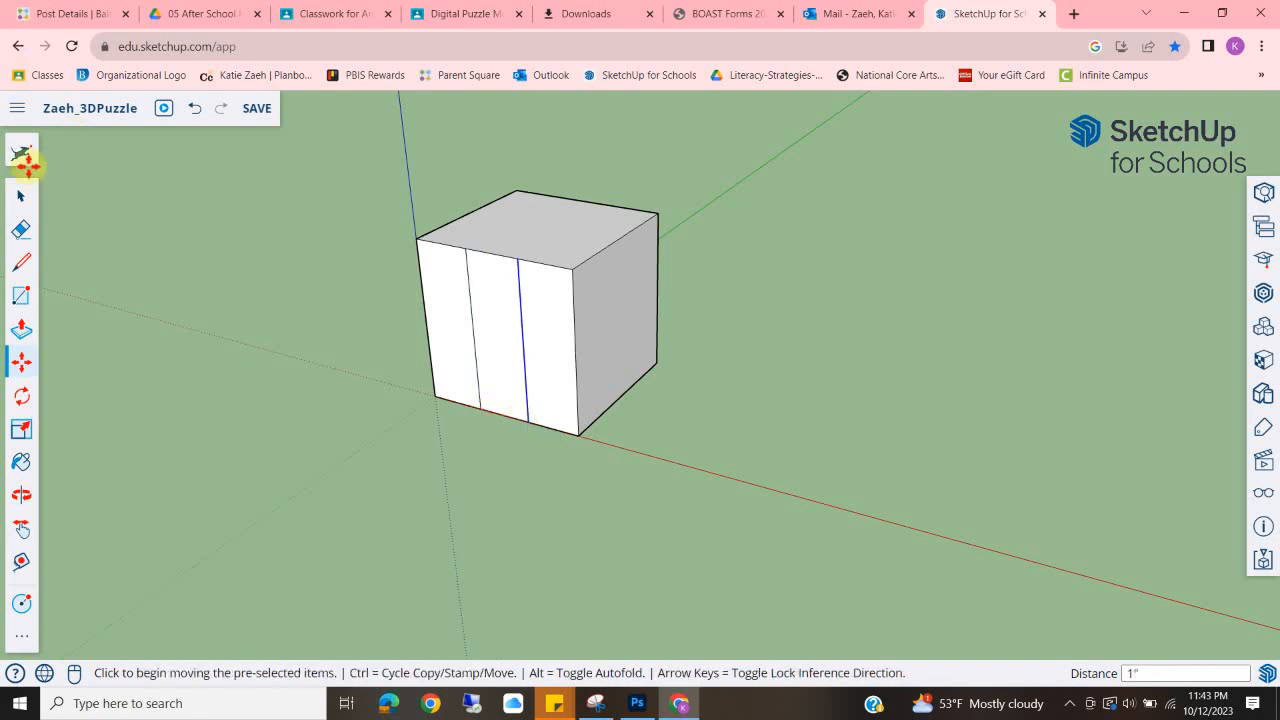
{"action": "left_click", "coordinate": [21, 195]}
{"action": "left_click", "coordinate": [1034, 536]}
Select all bottom edge segments of the cube's front face and copy them 1" up the blue axis.
{"action": "middle_click_drag", "start_coordinate": [360, 448], "coordinate": [500, 386]}
{"action": "scroll", "coordinate": [375, 380], "scroll_direction": "up", "scroll_amount": 5}
{"action": "scroll", "coordinate": [375, 380], "scroll_direction": "down", "scroll_amount": 5}
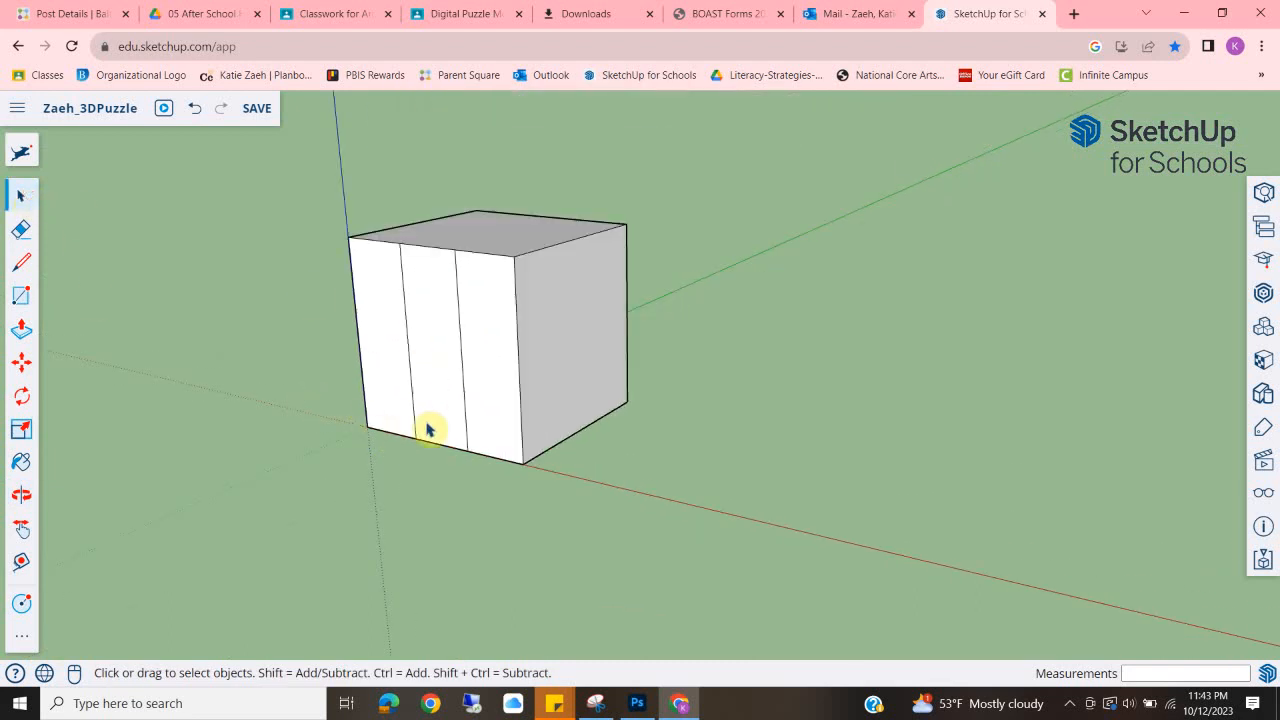
{"action": "scroll", "coordinate": [445, 451], "scroll_direction": "up", "scroll_amount": 2}
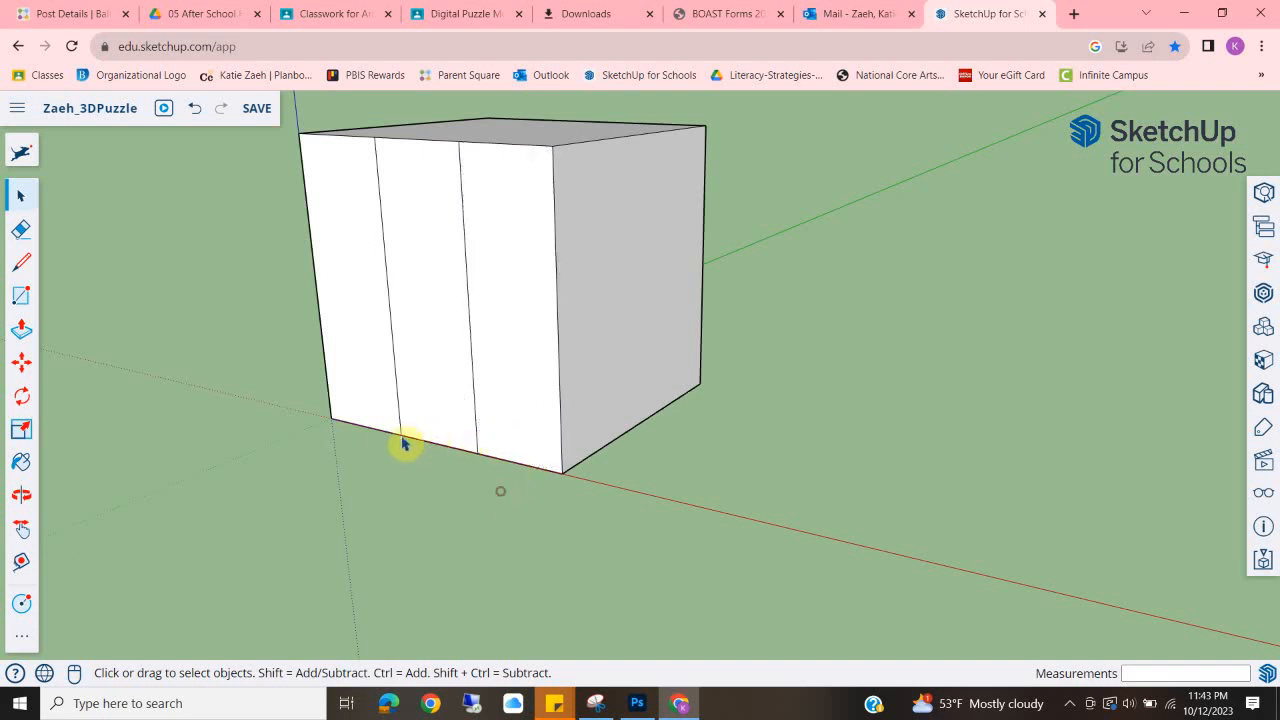
{"action": "left_click", "coordinate": [519, 466], "text": "shift"}
{"action": "middle_click_drag", "start_coordinate": [497, 423], "coordinate": [475, 526]}
{"action": "left_click", "coordinate": [21, 364]}
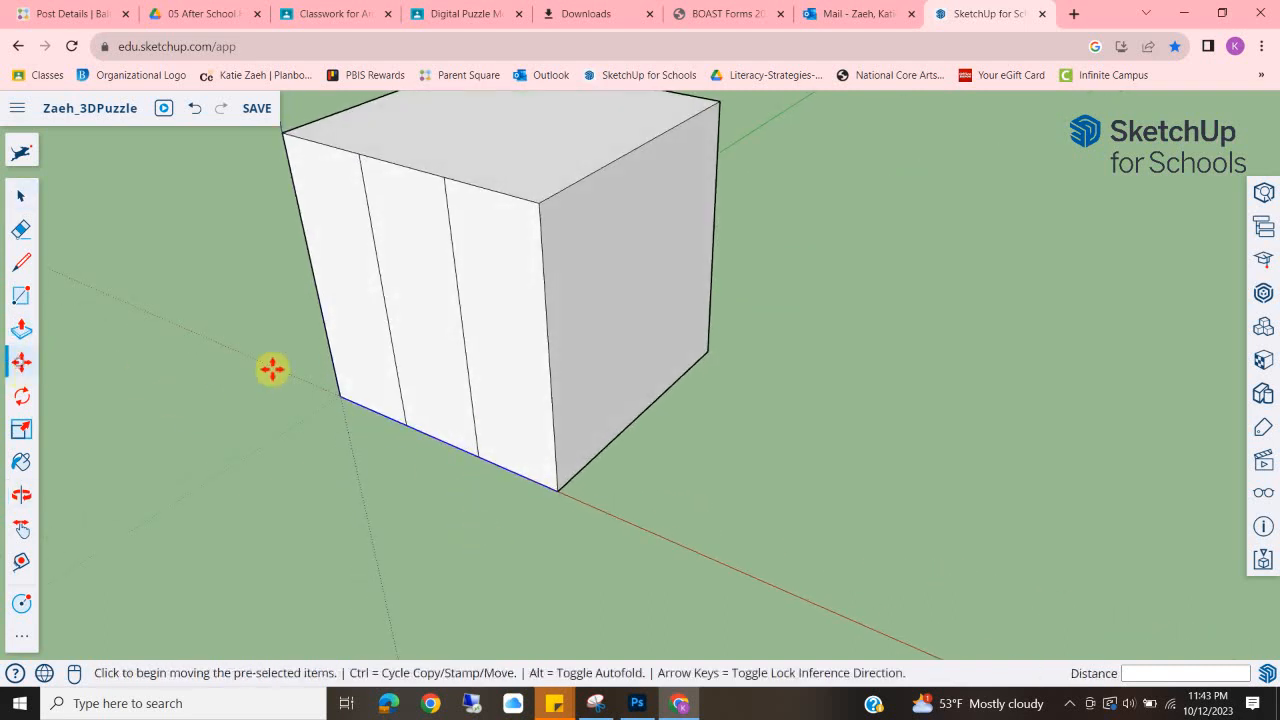
{"action": "left_click", "coordinate": [342, 401]}
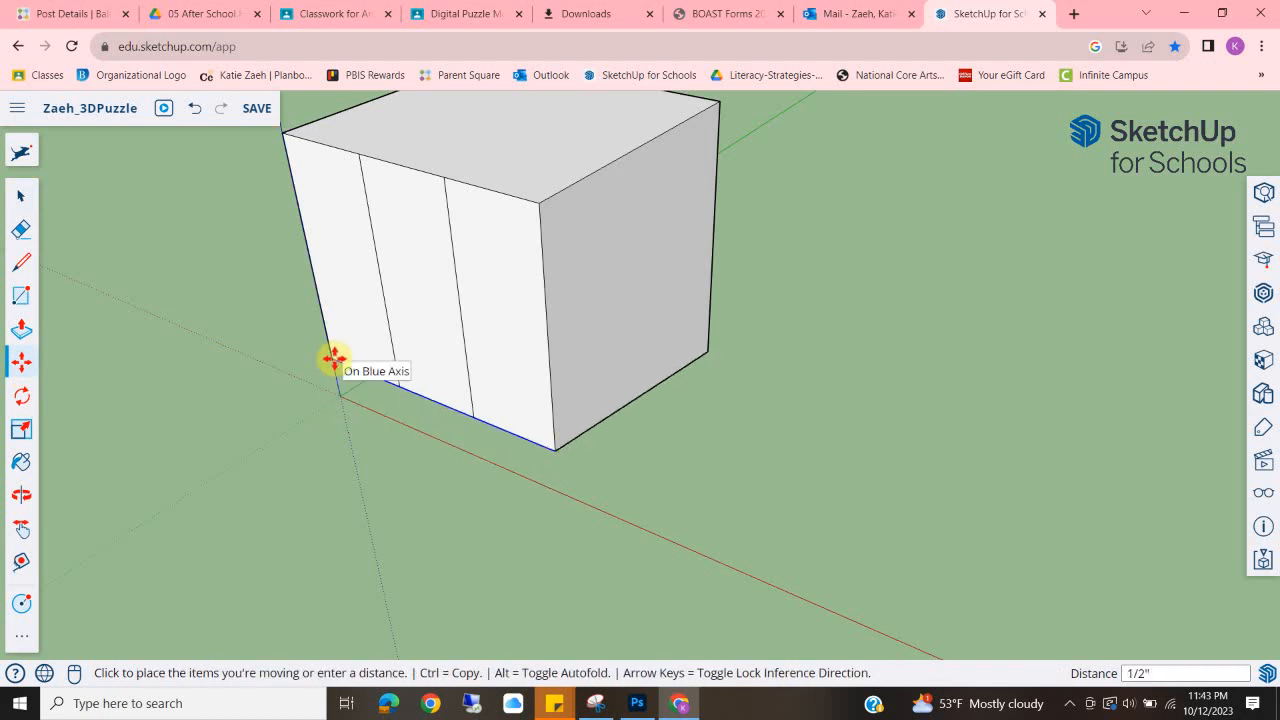
{"action": "key", "text": "ctrl"}
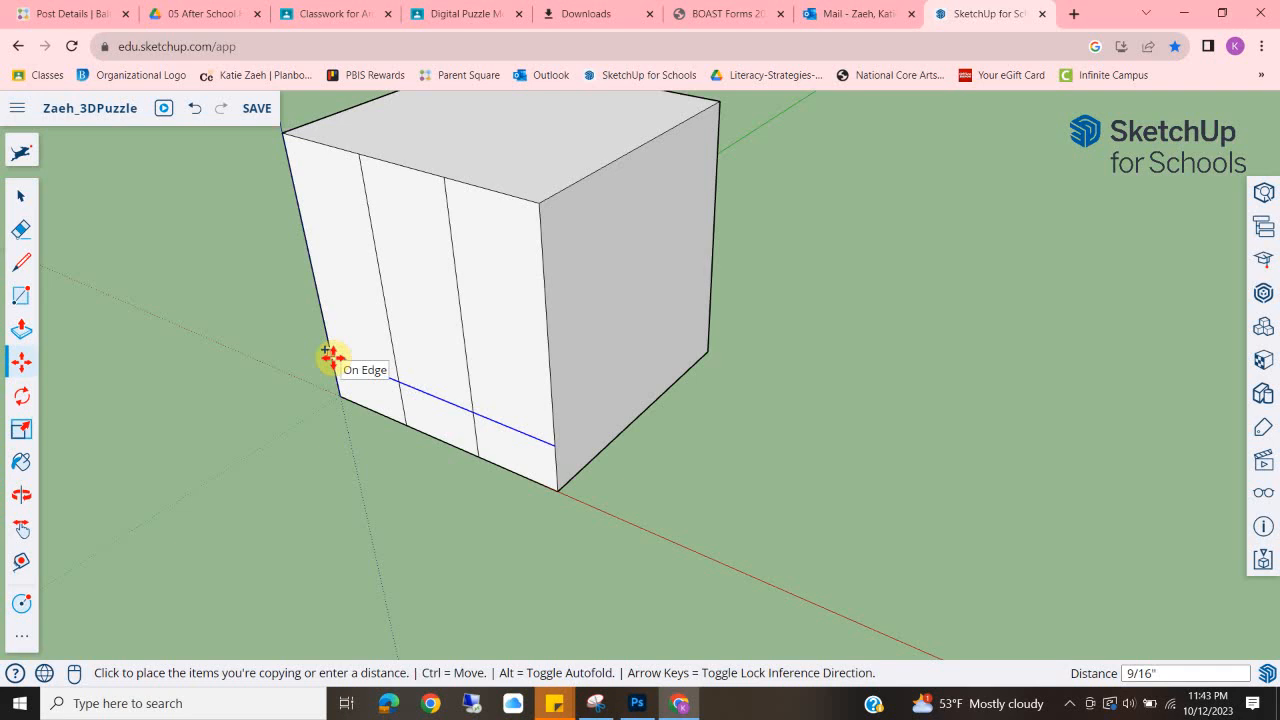
{"action": "key", "text": "Return"}
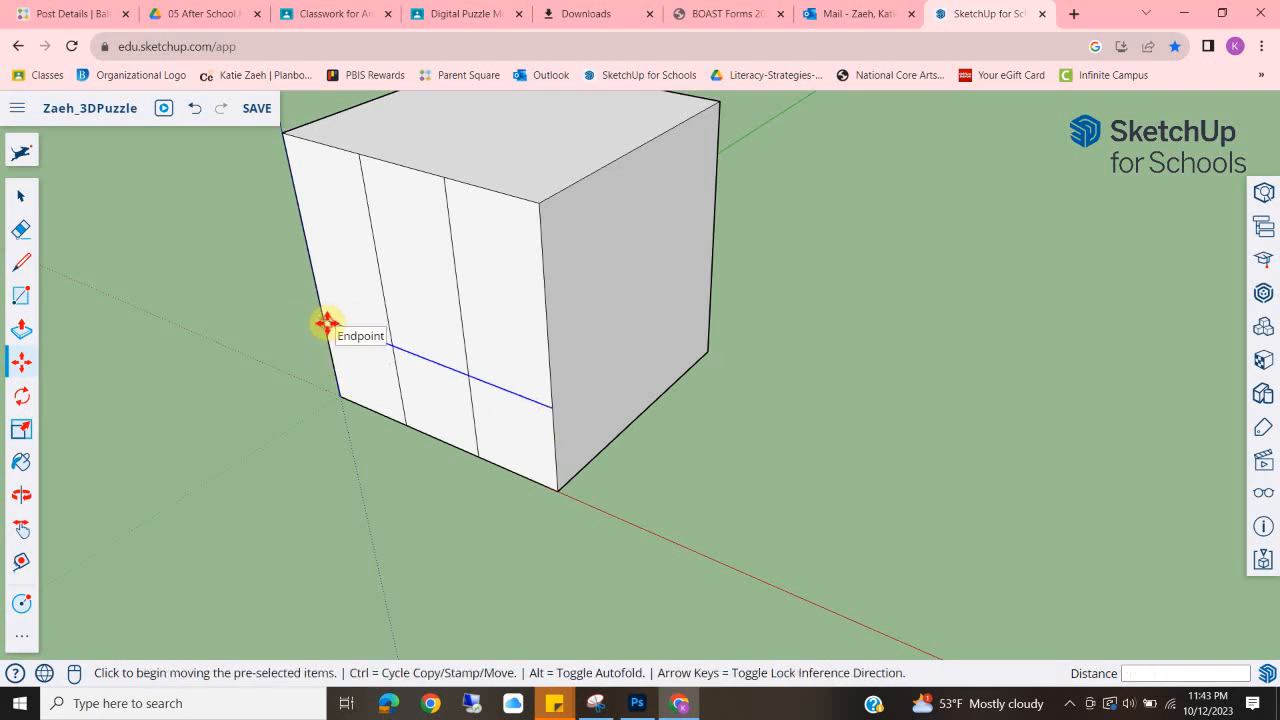
Copy the new horizontal line another 1" upward to complete a three-by-three grid on the front face.
{"action": "left_click", "coordinate": [327, 323]}
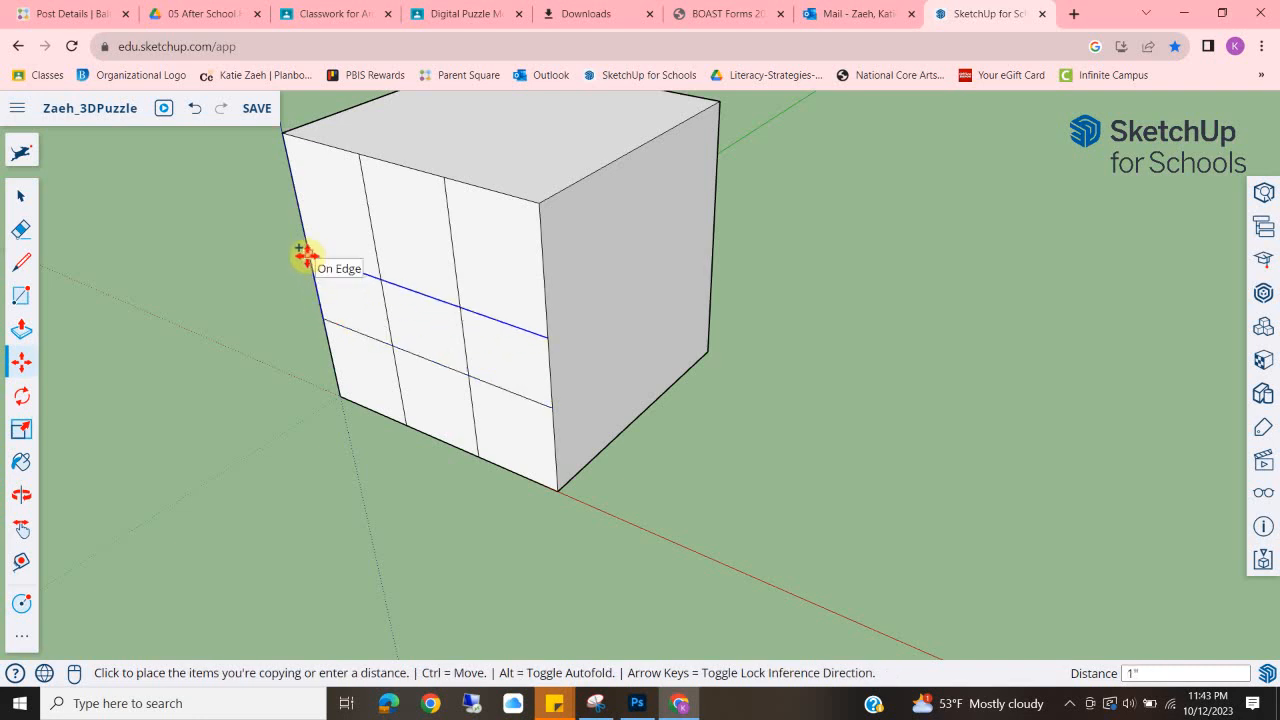
{"action": "left_click", "coordinate": [306, 256]}
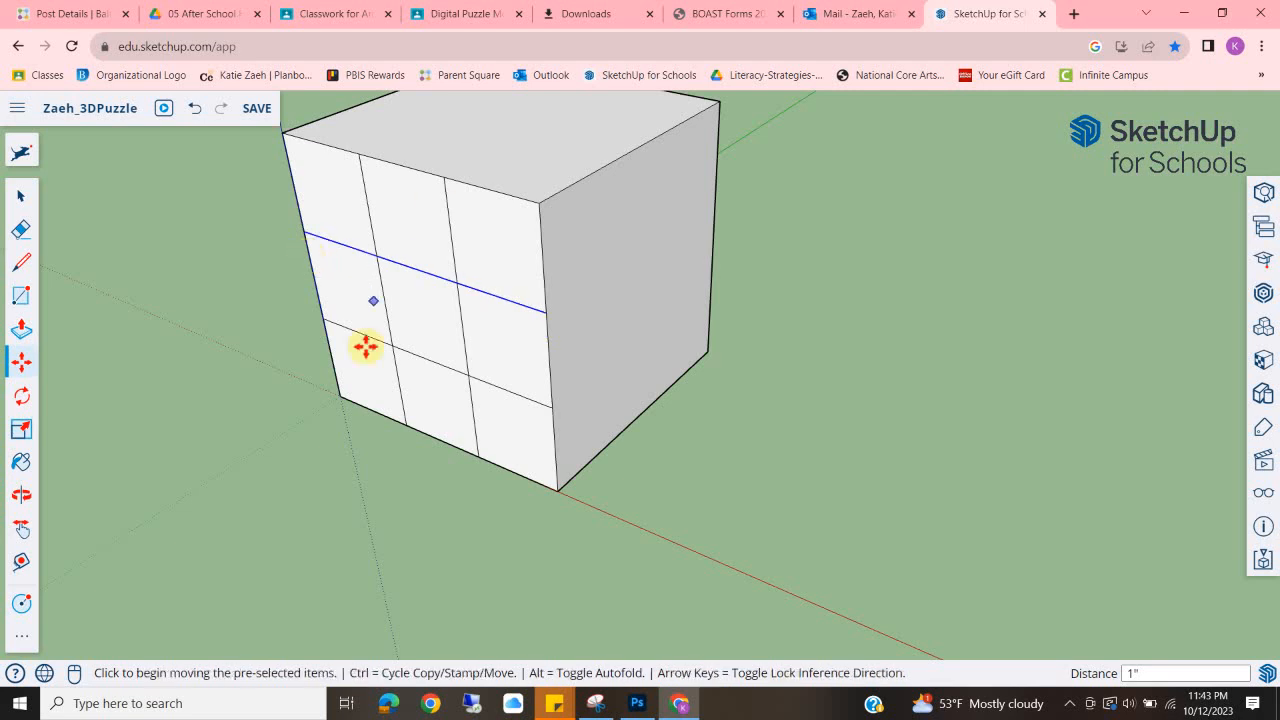
{"action": "key", "text": "space"}
{"action": "scroll", "coordinate": [266, 289], "scroll_direction": "down", "scroll_amount": 3}
{"action": "middle_click_drag", "start_coordinate": [266, 289], "coordinate": [509, 323]}
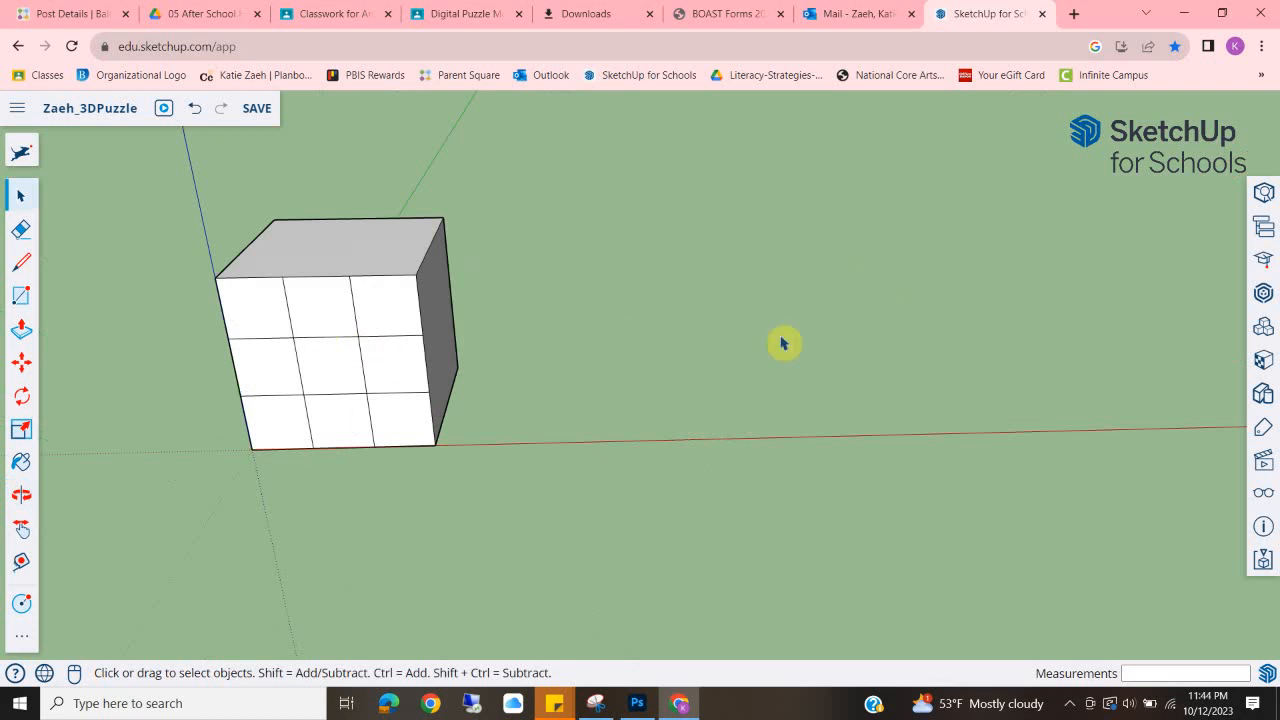
Draw two 3" horizontal lines across the cube's right face, continuing the front face's row divisions to the back edge.
{"action": "middle_click_drag", "start_coordinate": [780, 343], "coordinate": [491, 294]}
{"action": "scroll", "coordinate": [491, 294], "scroll_direction": "up", "scroll_amount": 5}
{"action": "left_click", "coordinate": [21, 262]}
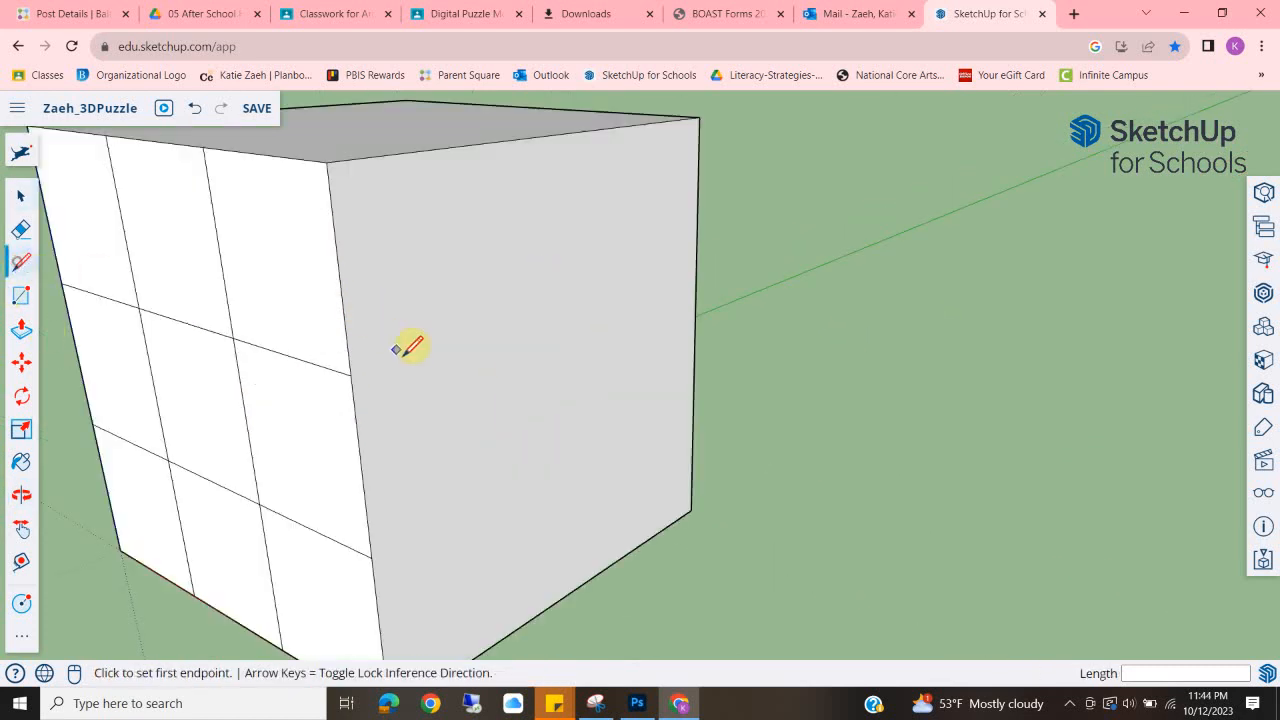
{"action": "left_click", "coordinate": [350, 374]}
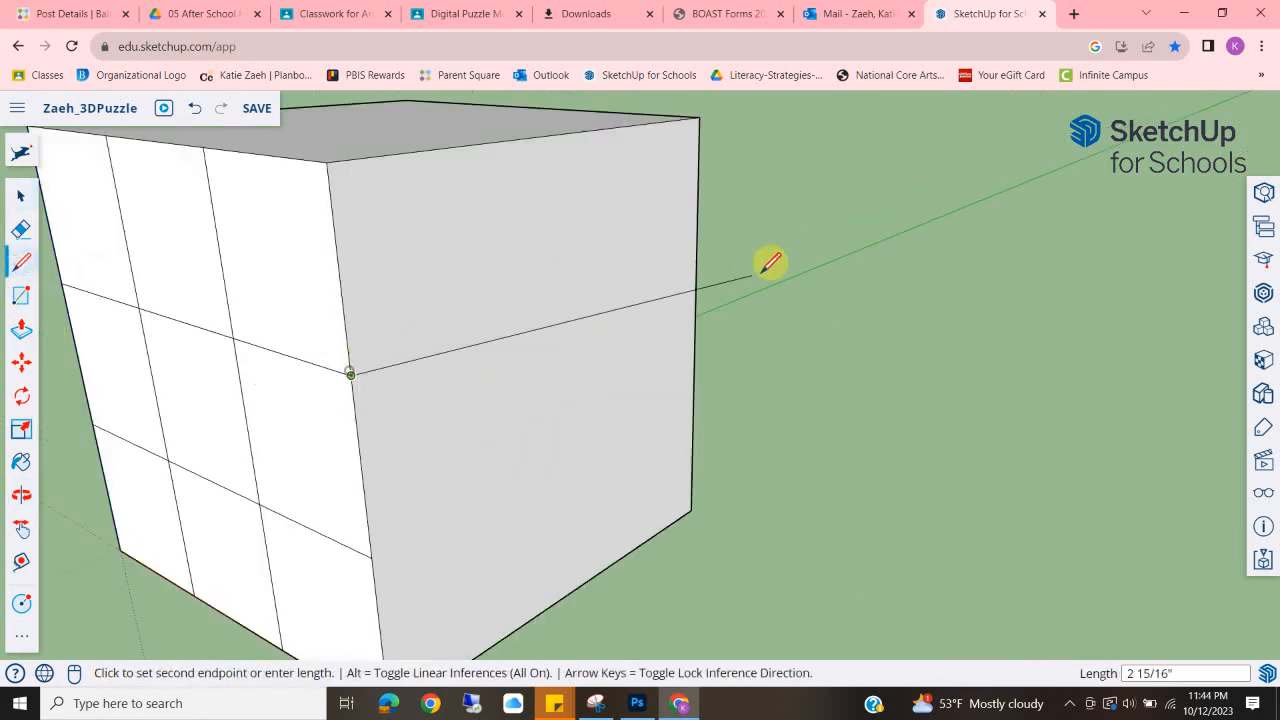
{"action": "left_click", "coordinate": [697, 263]}
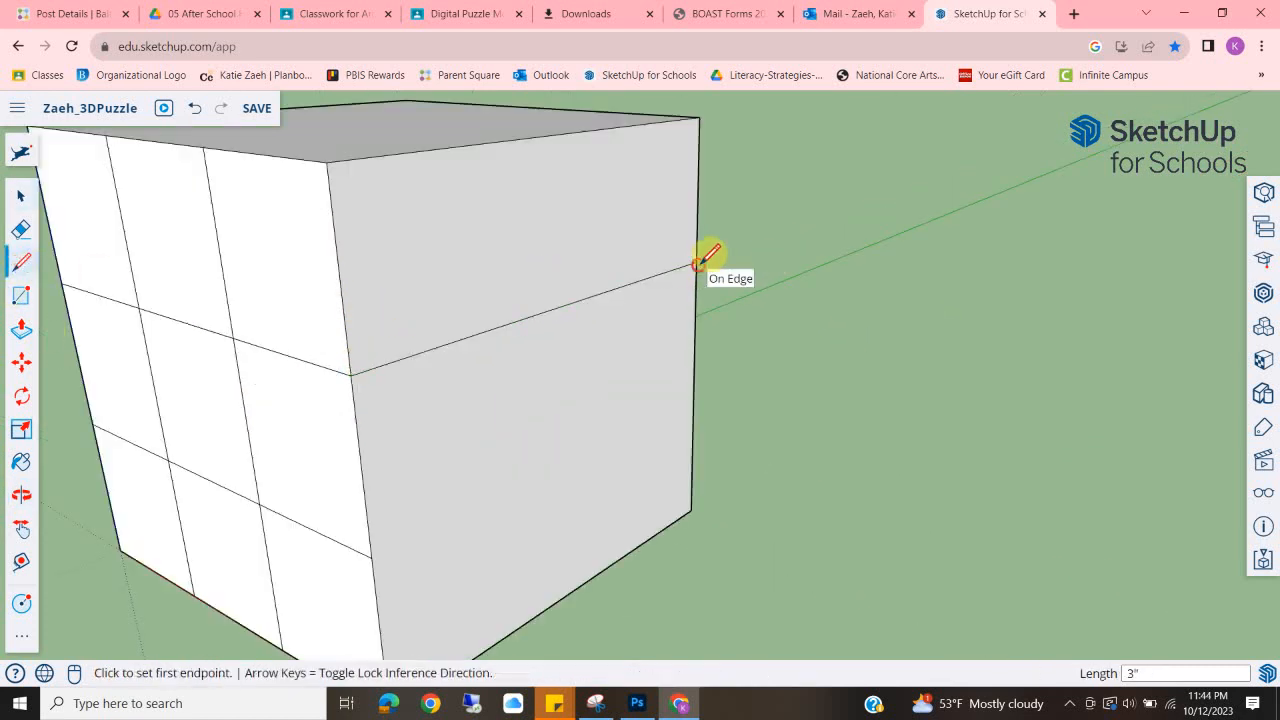
{"action": "left_click", "coordinate": [372, 556]}
{"action": "left_click", "coordinate": [693, 396]}
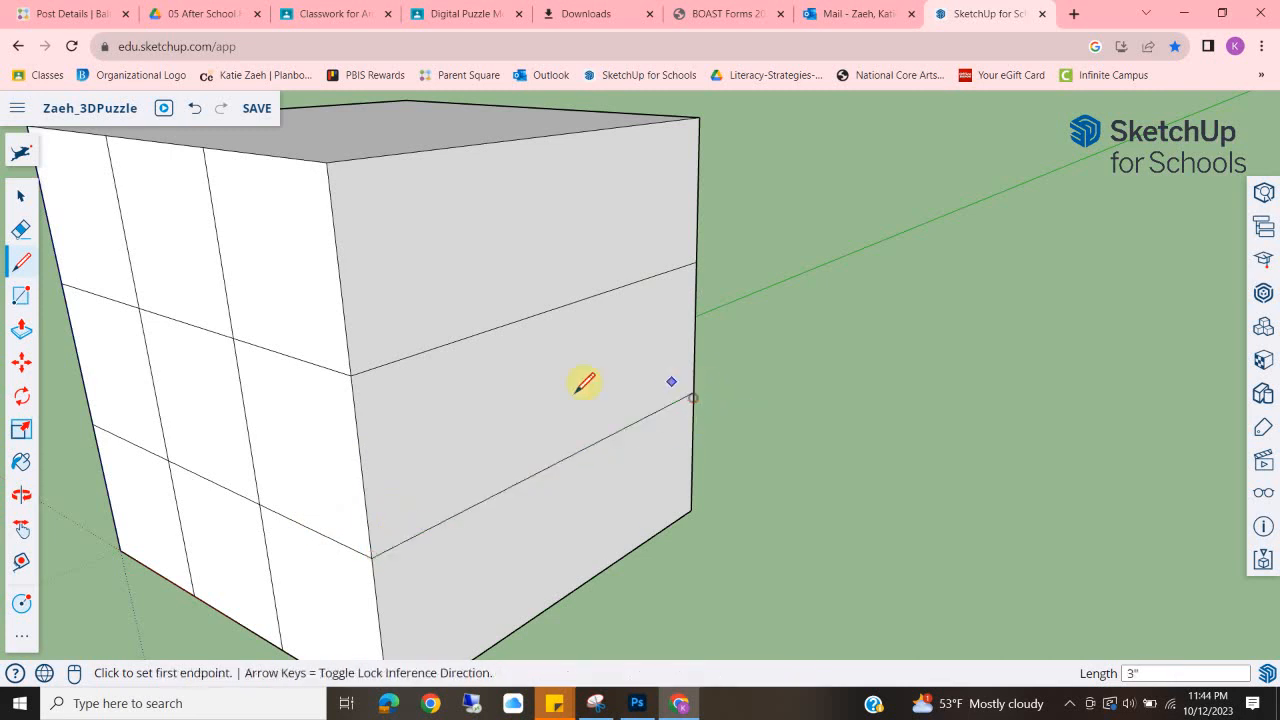
Draw two 3" horizontal lines across the cube's back face, starting from the ends of the right face's row lines.
{"action": "scroll", "coordinate": [693, 396], "scroll_direction": "down", "scroll_amount": 5}
{"action": "middle_click_drag", "start_coordinate": [608, 386], "coordinate": [130, 375]}
{"action": "middle_click_drag", "start_coordinate": [716, 323], "coordinate": [529, 317]}
{"action": "left_click", "coordinate": [505, 326]}
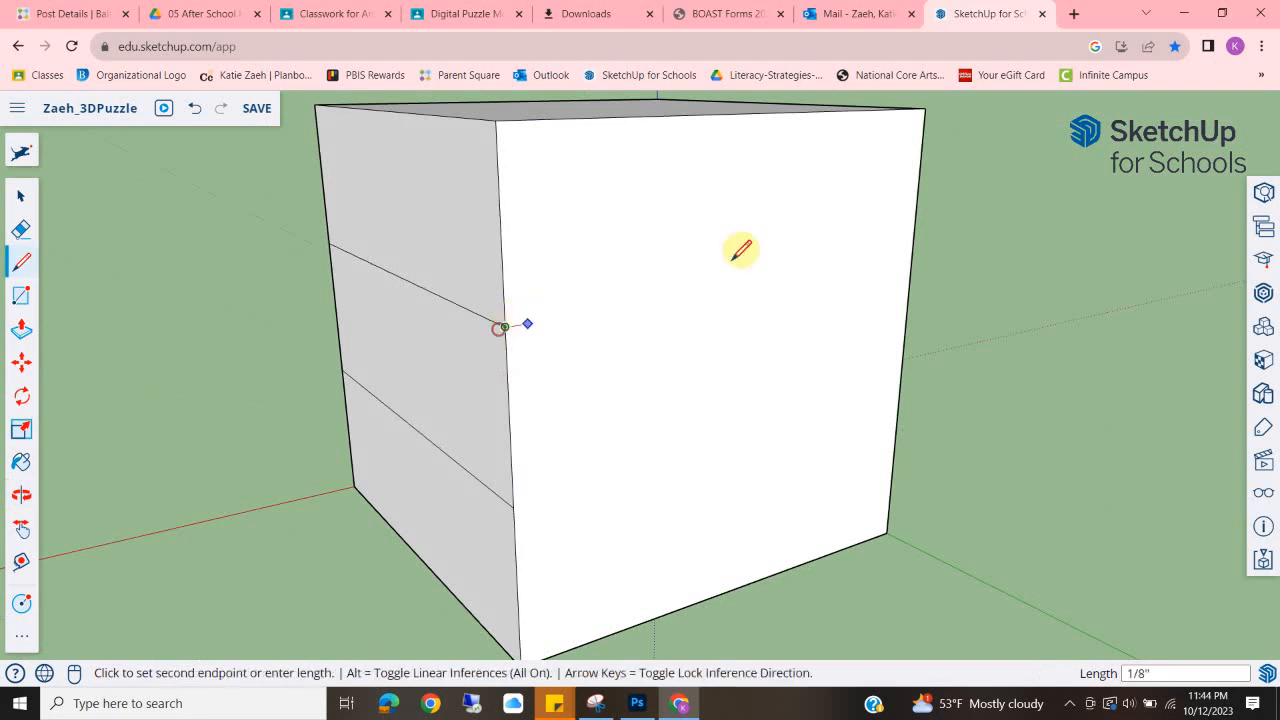
{"action": "left_click", "coordinate": [911, 263]}
{"action": "left_click", "coordinate": [512, 504]}
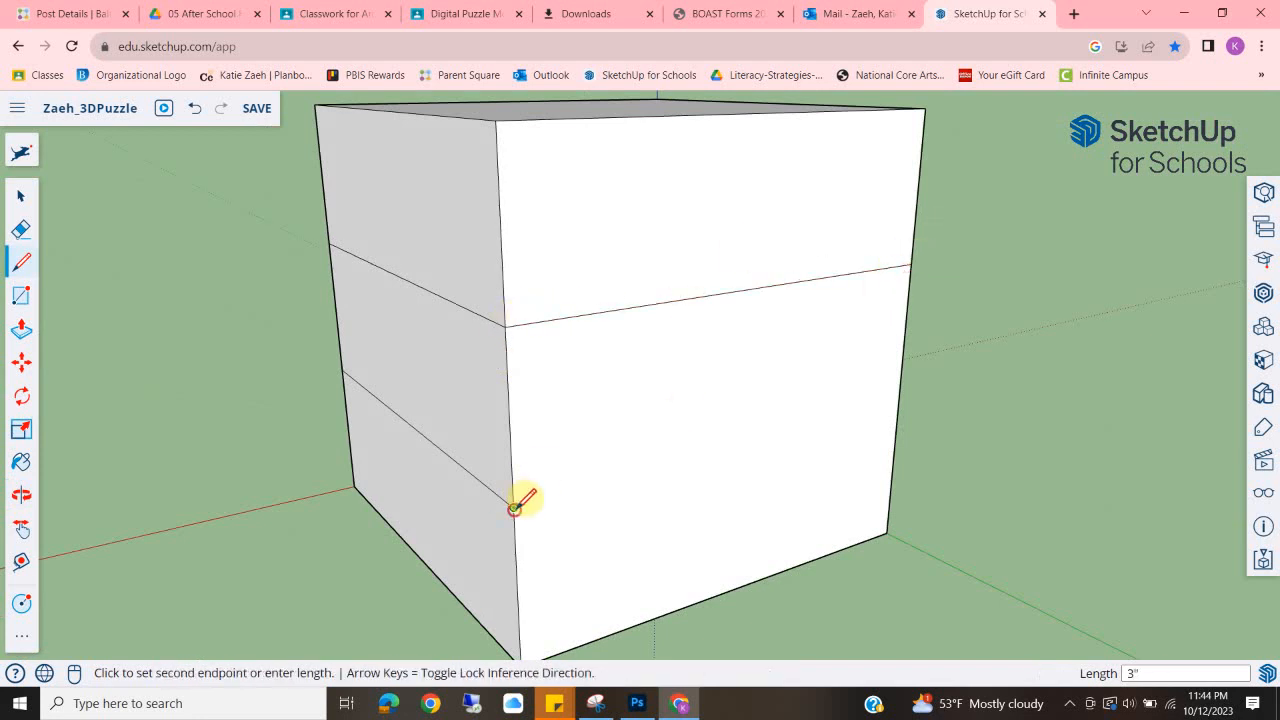
{"action": "left_click", "coordinate": [891, 405]}
Draw two 3" horizontal lines across the cube's left face, continuing the back face's row lines to the front edge.
{"action": "middle_click_drag", "start_coordinate": [878, 402], "coordinate": [330, 390]}
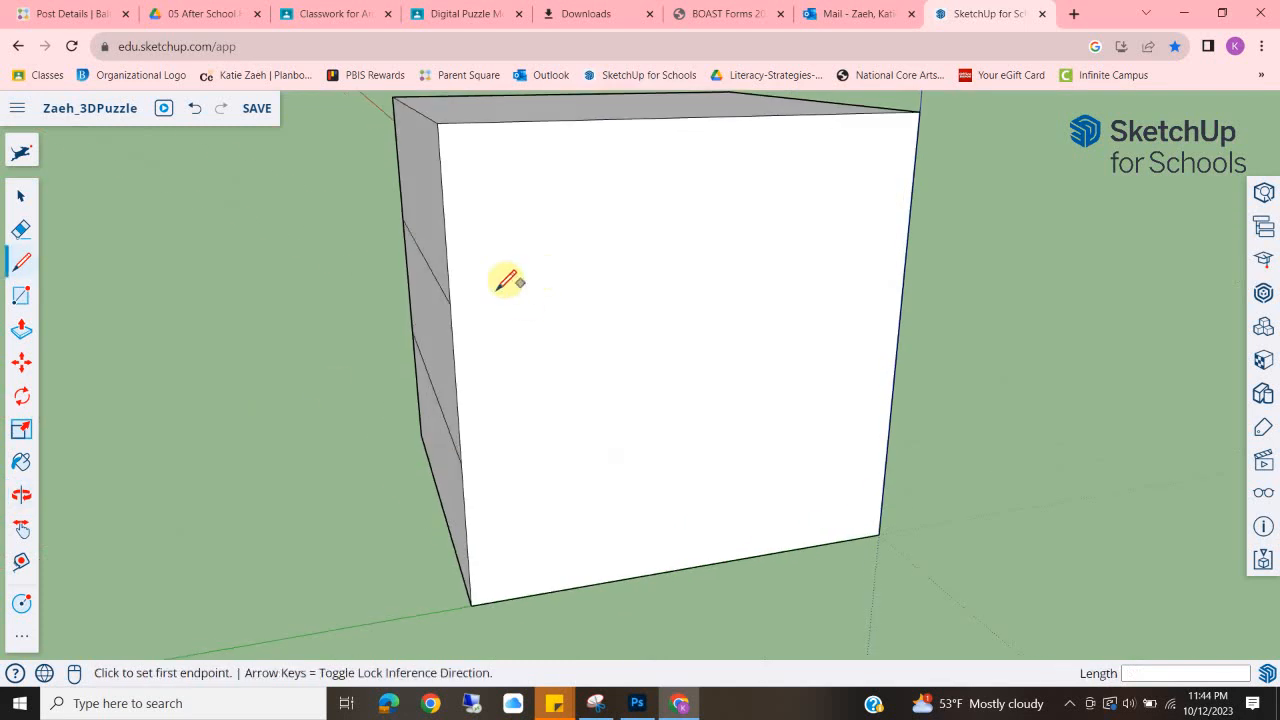
{"action": "left_click", "coordinate": [450, 304]}
{"action": "left_click", "coordinate": [904, 268]}
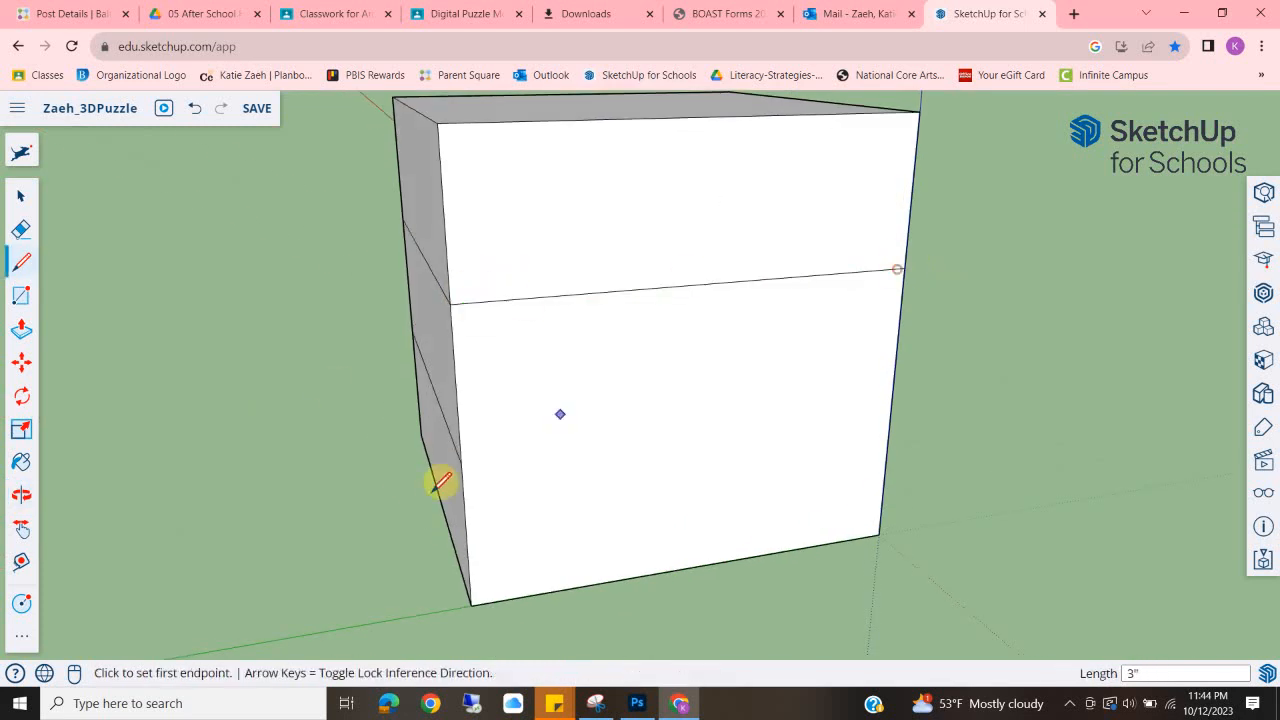
{"action": "left_click", "coordinate": [462, 465]}
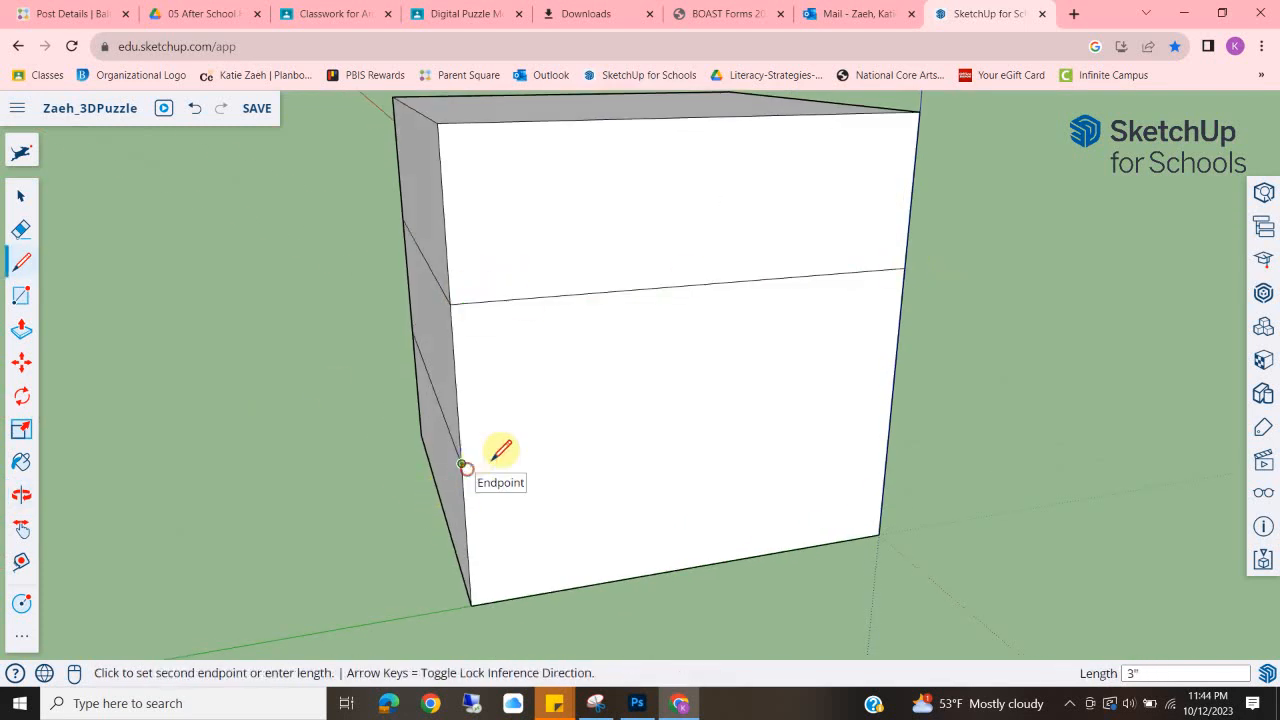
{"action": "left_click", "coordinate": [888, 408]}
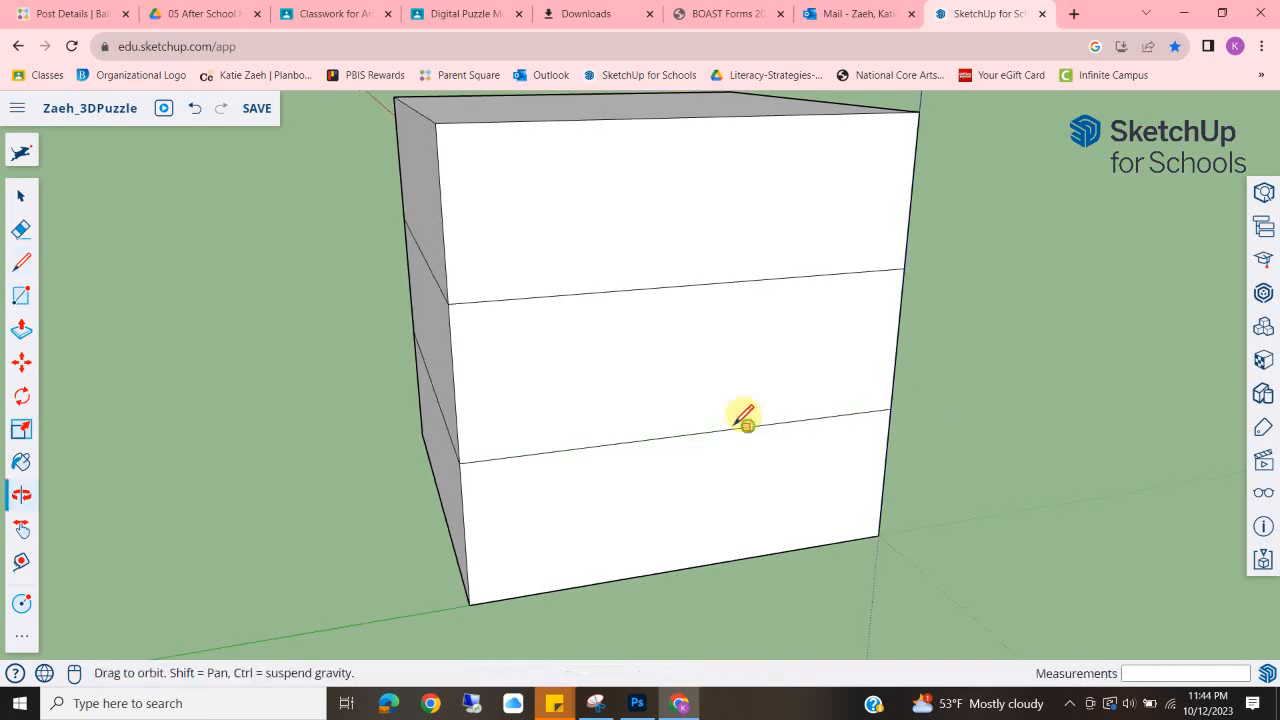
Draw two 3" lines across the top face from the front face's column divisions to the back edge.
{"action": "middle_click_drag", "start_coordinate": [751, 420], "coordinate": [157, 460]}
{"action": "scroll", "coordinate": [620, 373], "scroll_direction": "down", "scroll_amount": 4}
{"action": "middle_click_drag", "start_coordinate": [620, 373], "coordinate": [671, 269]}
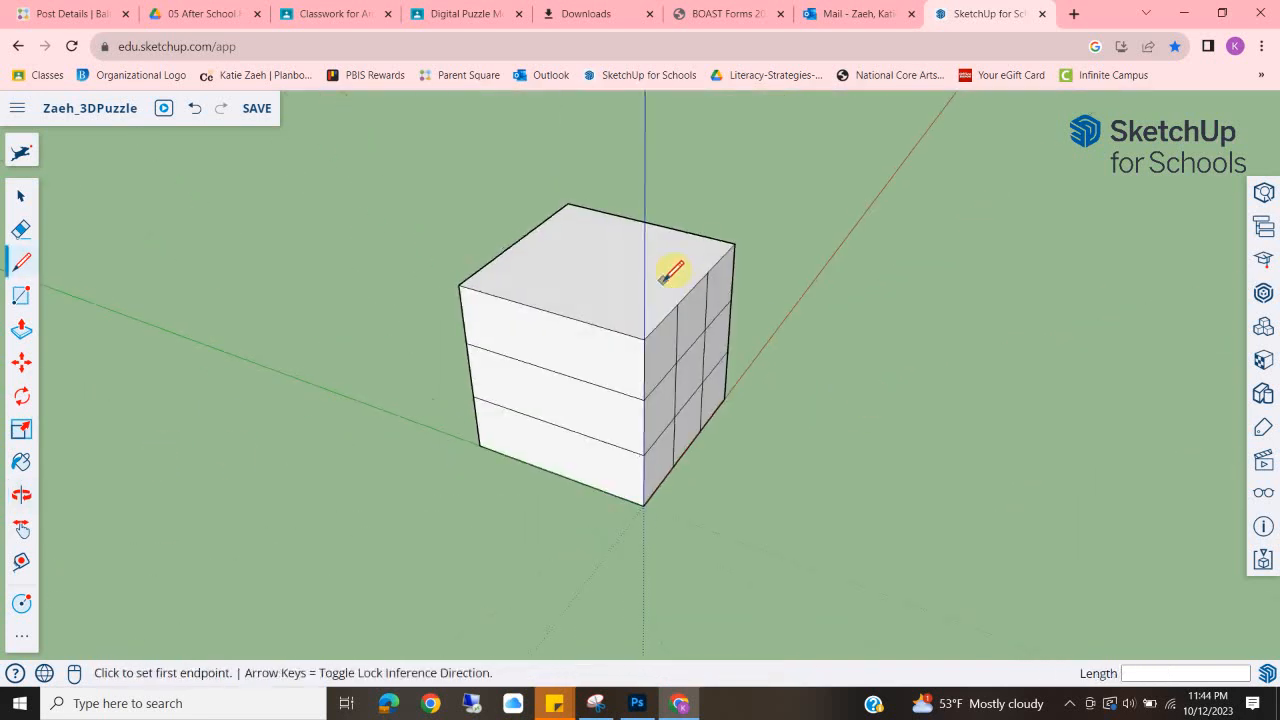
{"action": "left_click", "coordinate": [677, 303]}
{"action": "left_click", "coordinate": [499, 254]}
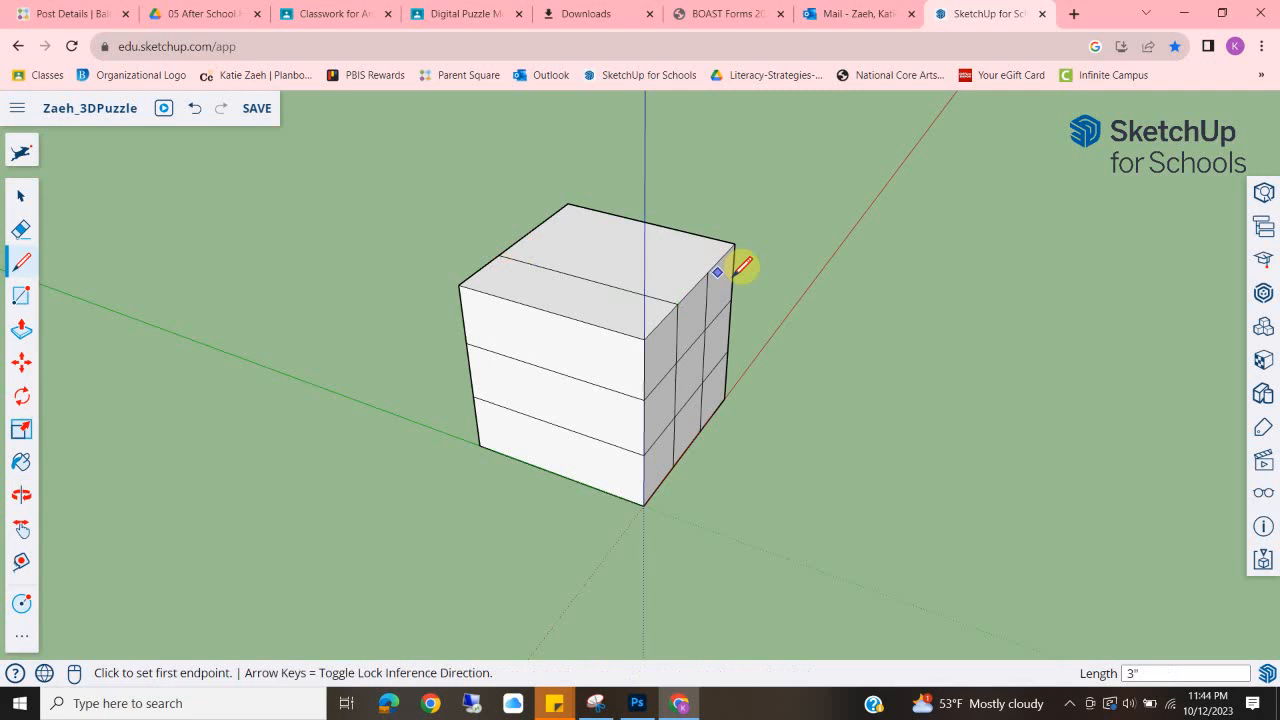
{"action": "left_click", "coordinate": [708, 272]}
{"action": "left_click", "coordinate": [537, 228]}
Draw two 3" vertical lines down the back face from the ends of the top face's lines, forming three columns.
{"action": "mouse_move", "coordinate": [522, 461]}
{"action": "middle_mouse_down"}
{"action": "mouse_move", "coordinate": [562, 370]}
{"action": "mouse_move", "coordinate": [929, 286]}
{"action": "mouse_move", "coordinate": [603, 466]}
{"action": "mouse_move", "coordinate": [837, 486]}
{"action": "middle_mouse_up"}
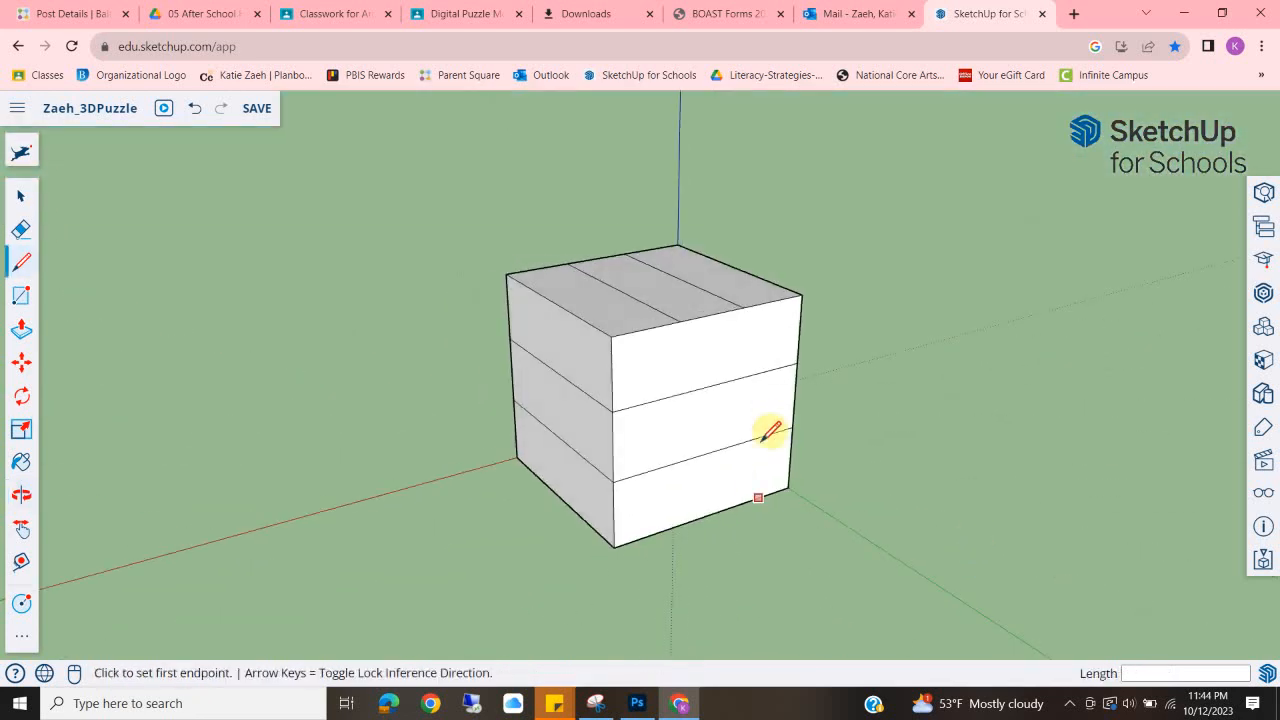
{"action": "left_click", "coordinate": [679, 320]}
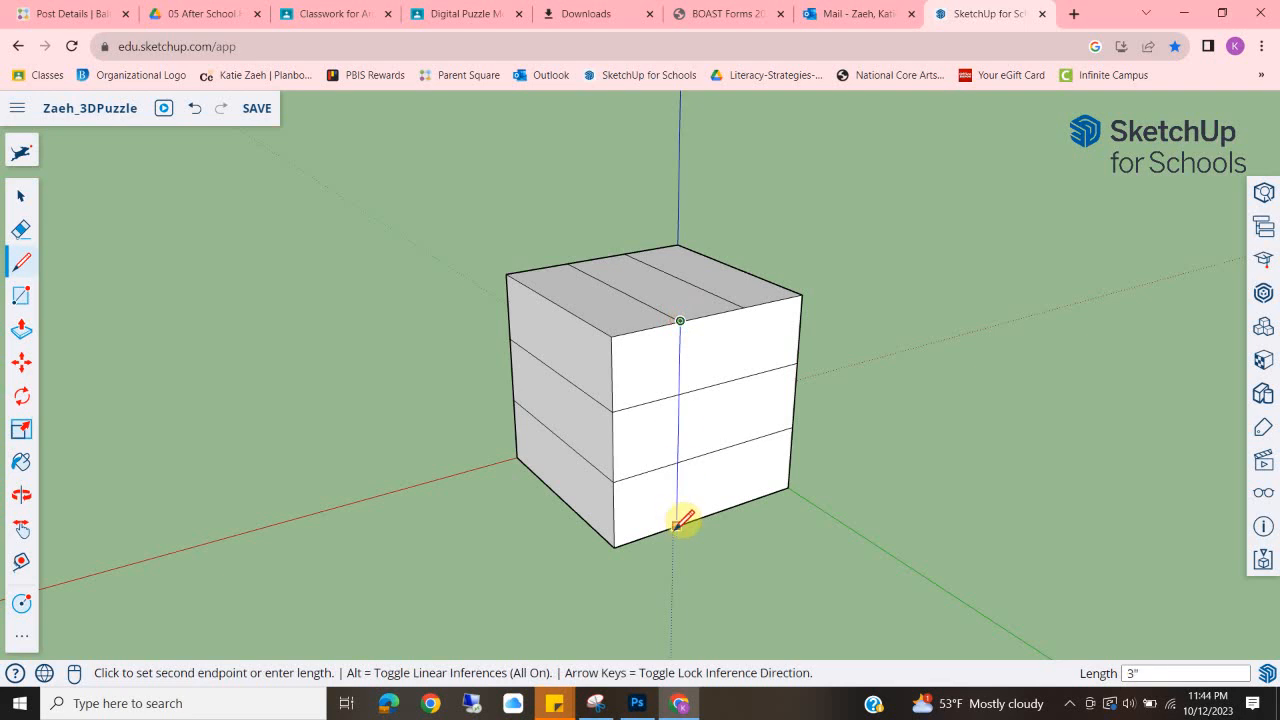
{"action": "left_click", "coordinate": [679, 522]}
{"action": "left_click", "coordinate": [743, 307]}
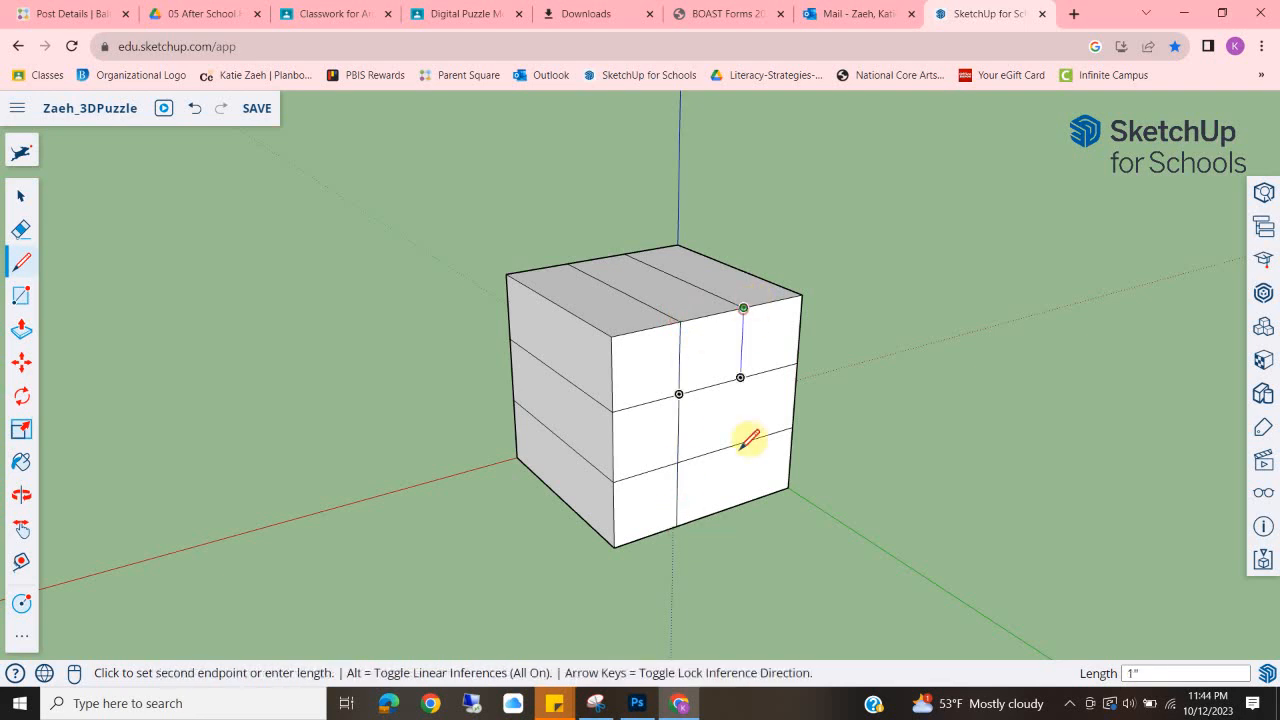
{"action": "left_click", "coordinate": [735, 505]}
Draw two lines across the cube's underside, joining the back face's column divisions to those of the front face.
{"action": "middle_click_drag", "start_coordinate": [677, 514], "coordinate": [666, 180]}
{"action": "left_click", "coordinate": [680, 410]}
{"action": "middle_click_drag", "start_coordinate": [566, 497], "coordinate": [1137, 543]}
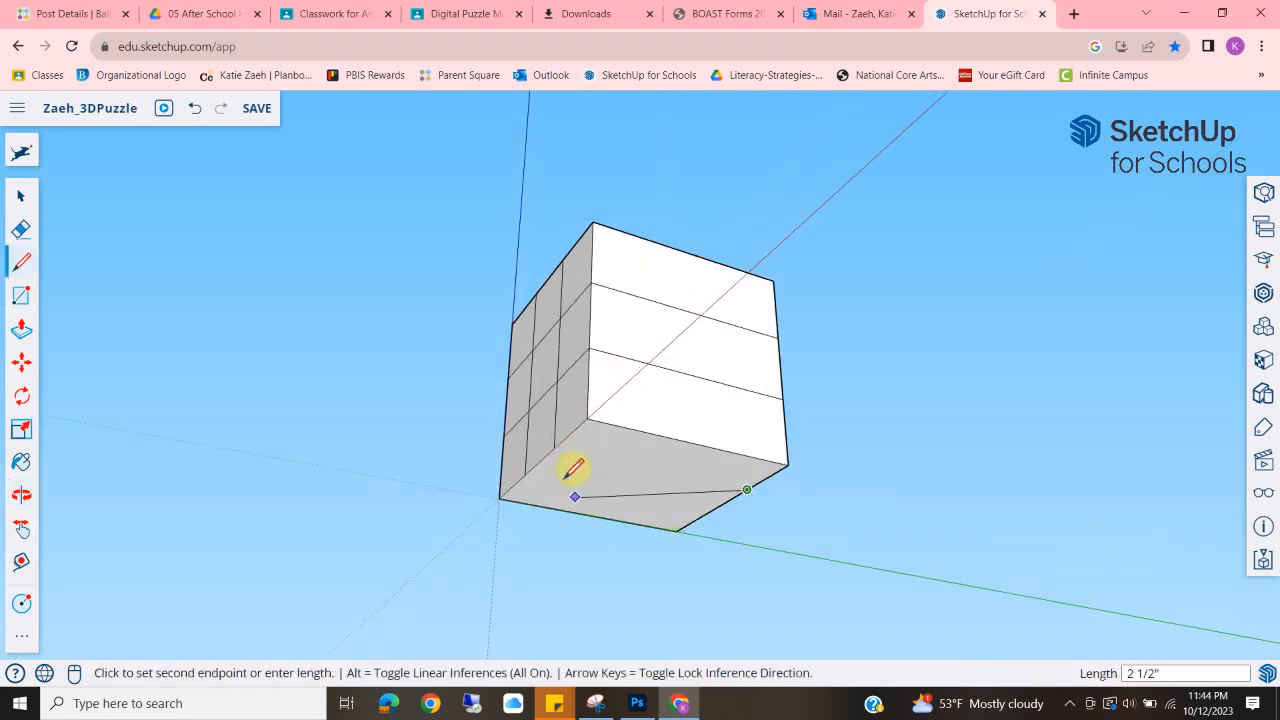
{"action": "left_click", "coordinate": [555, 448]}
{"action": "middle_click_drag", "start_coordinate": [741, 520], "coordinate": [540, 497]}
{"action": "left_click", "coordinate": [757, 468]}
{"action": "left_click", "coordinate": [536, 500]}
Select all segments of the vertical edge between the front and right faces and copy them 1" along the green axis.
{"action": "key", "text": "o"}
{"action": "left_click_drag", "start_coordinate": [509, 200], "coordinate": [332, 294]}
{"action": "mouse_move", "coordinate": [332, 294]}
{"action": "middle_mouse_down"}
{"action": "mouse_move", "coordinate": [1203, 384]}
{"action": "mouse_move", "coordinate": [326, 311]}
{"action": "middle_mouse_up"}
{"action": "middle_click_drag", "start_coordinate": [771, 350], "coordinate": [610, 386]}
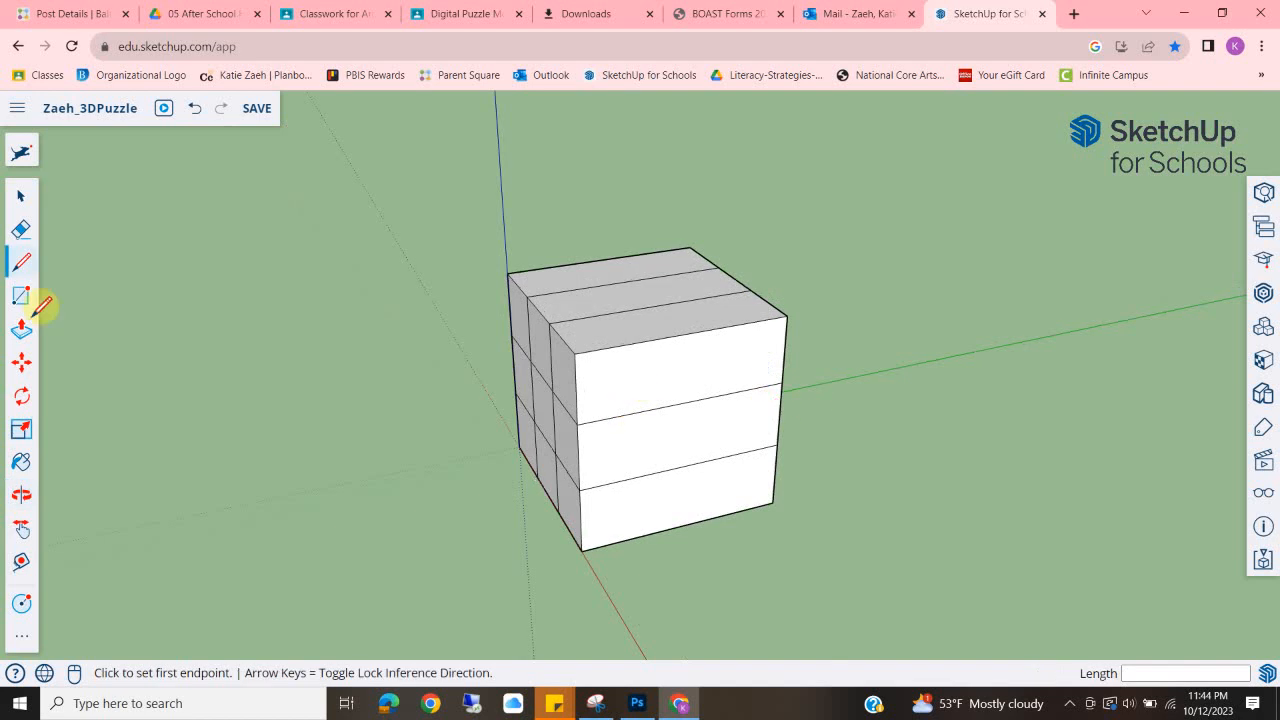
{"action": "left_click", "coordinate": [20, 200]}
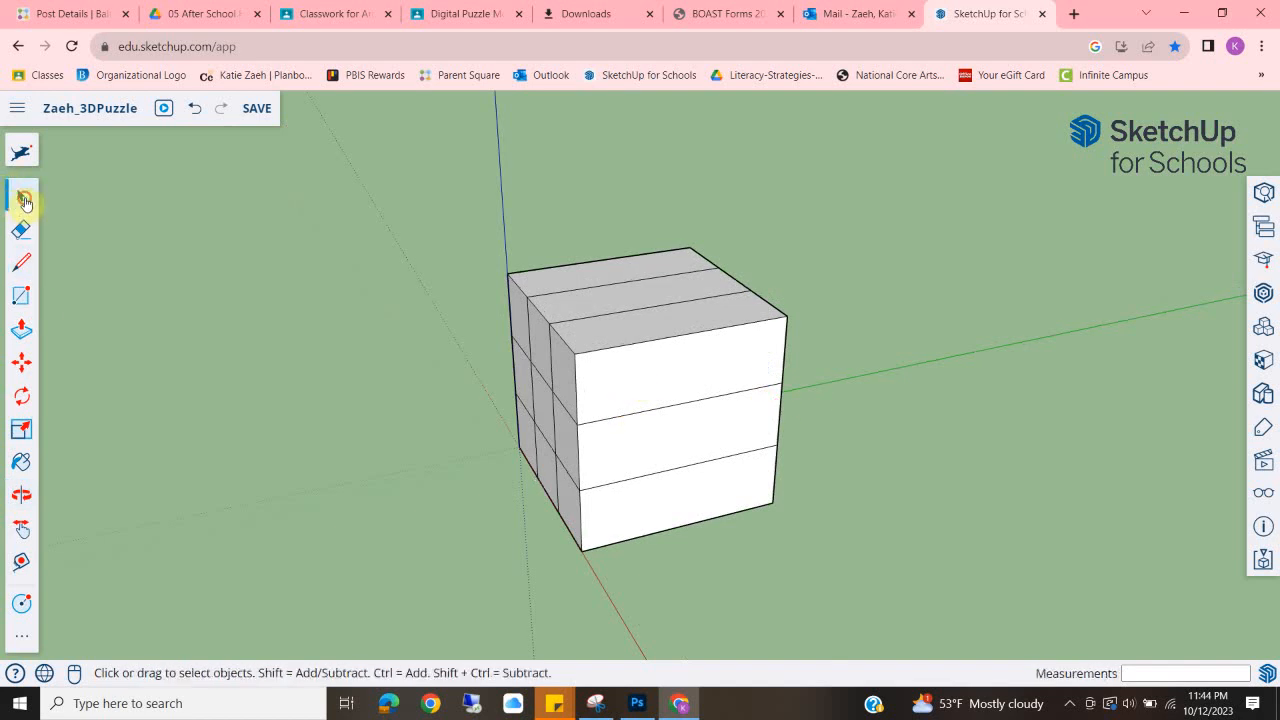
{"action": "left_click", "coordinate": [578, 468]}
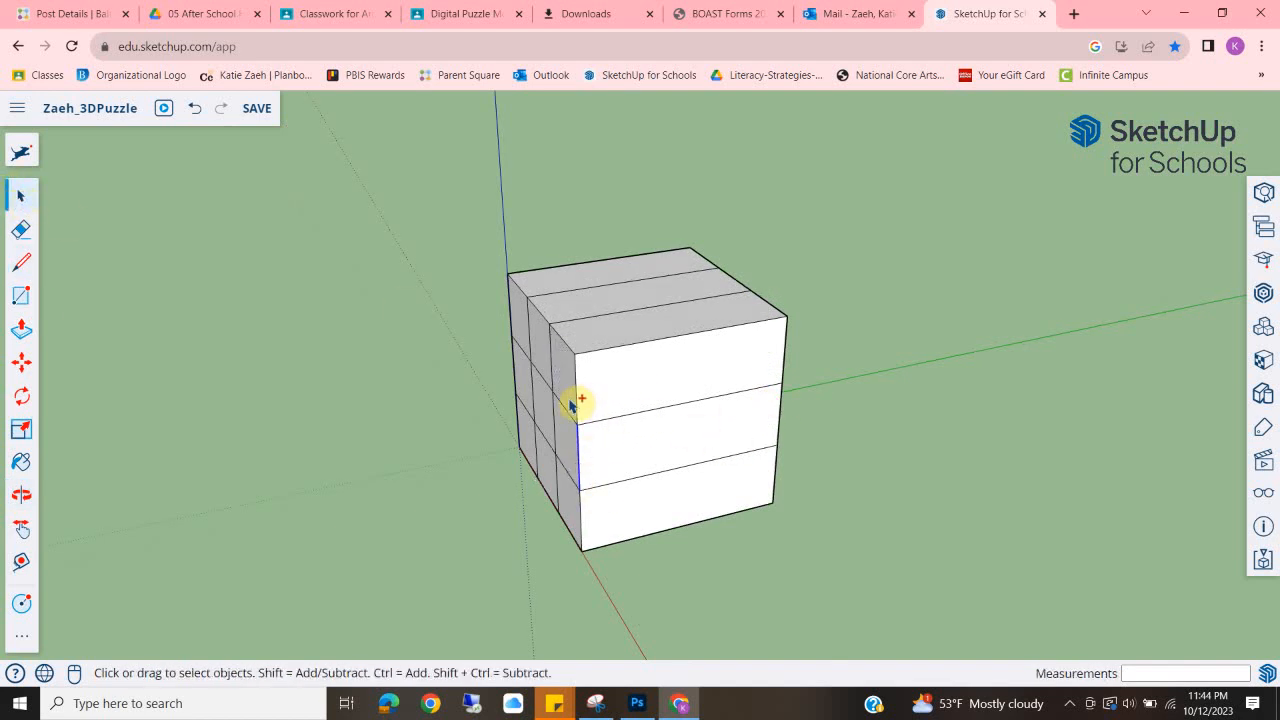
{"action": "left_click", "coordinate": [578, 405], "text": "ctrl"}
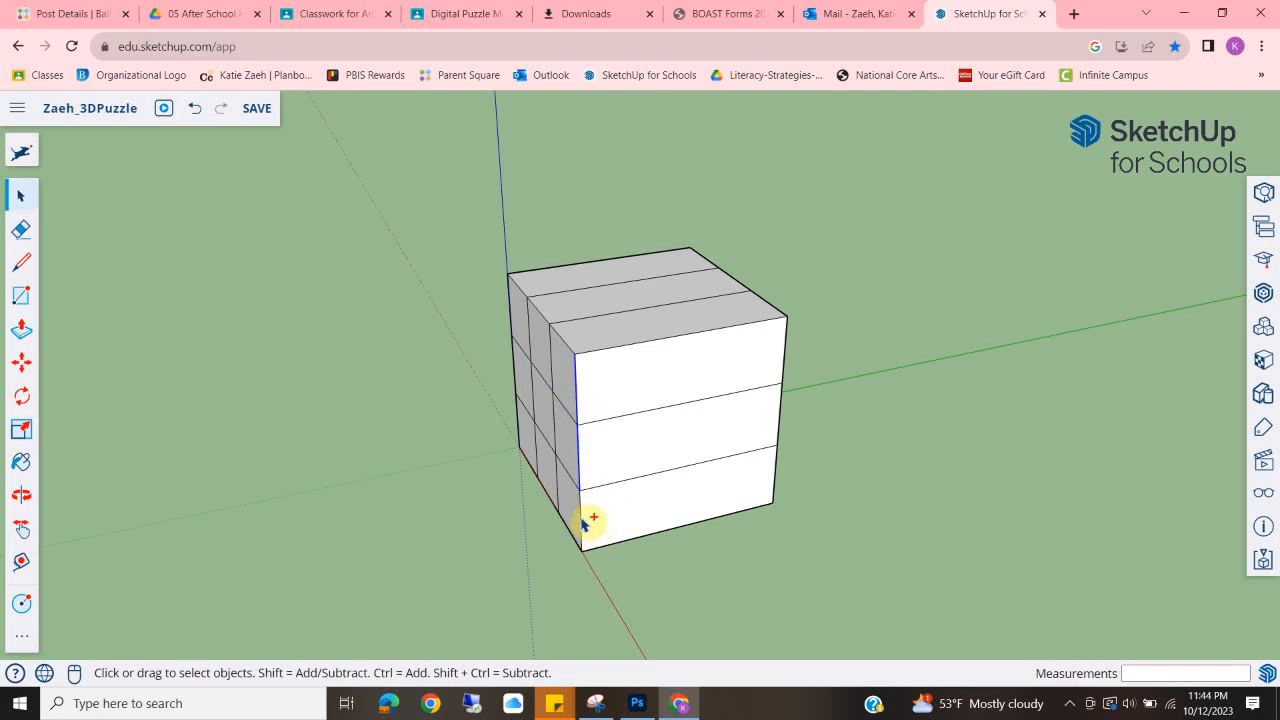
{"action": "left_click", "coordinate": [20, 370]}
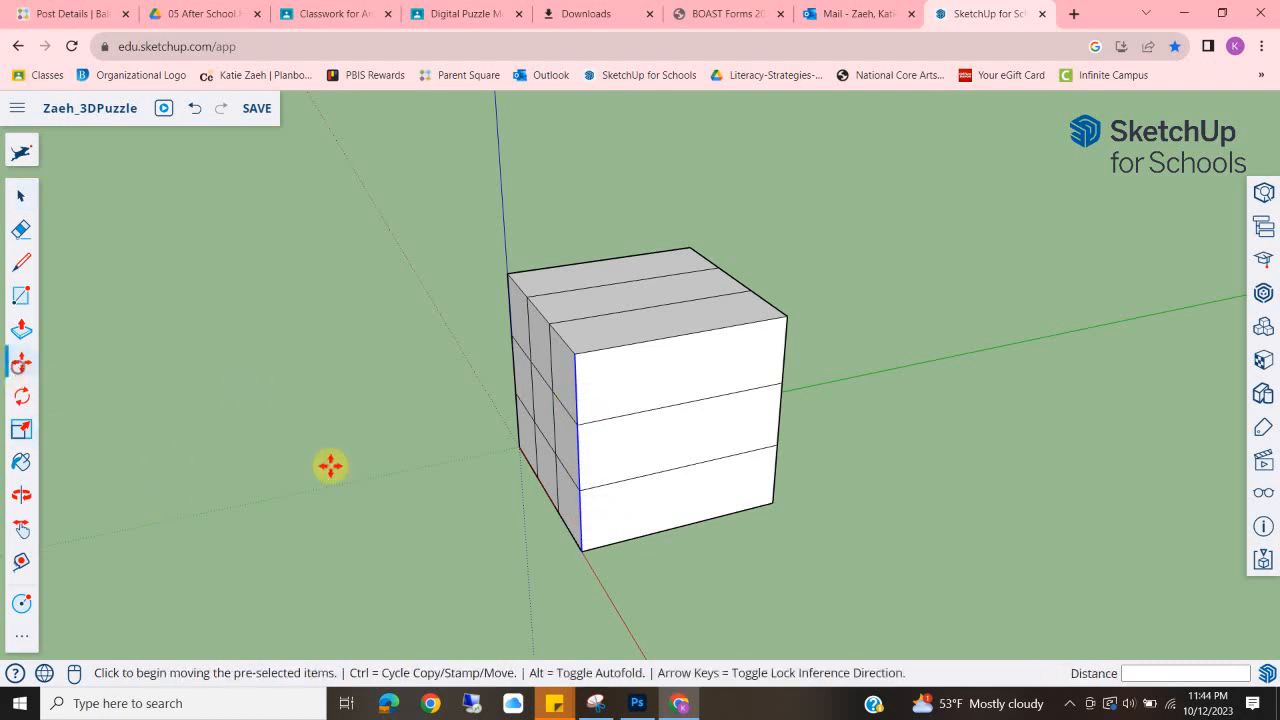
{"action": "left_click", "coordinate": [584, 551]}
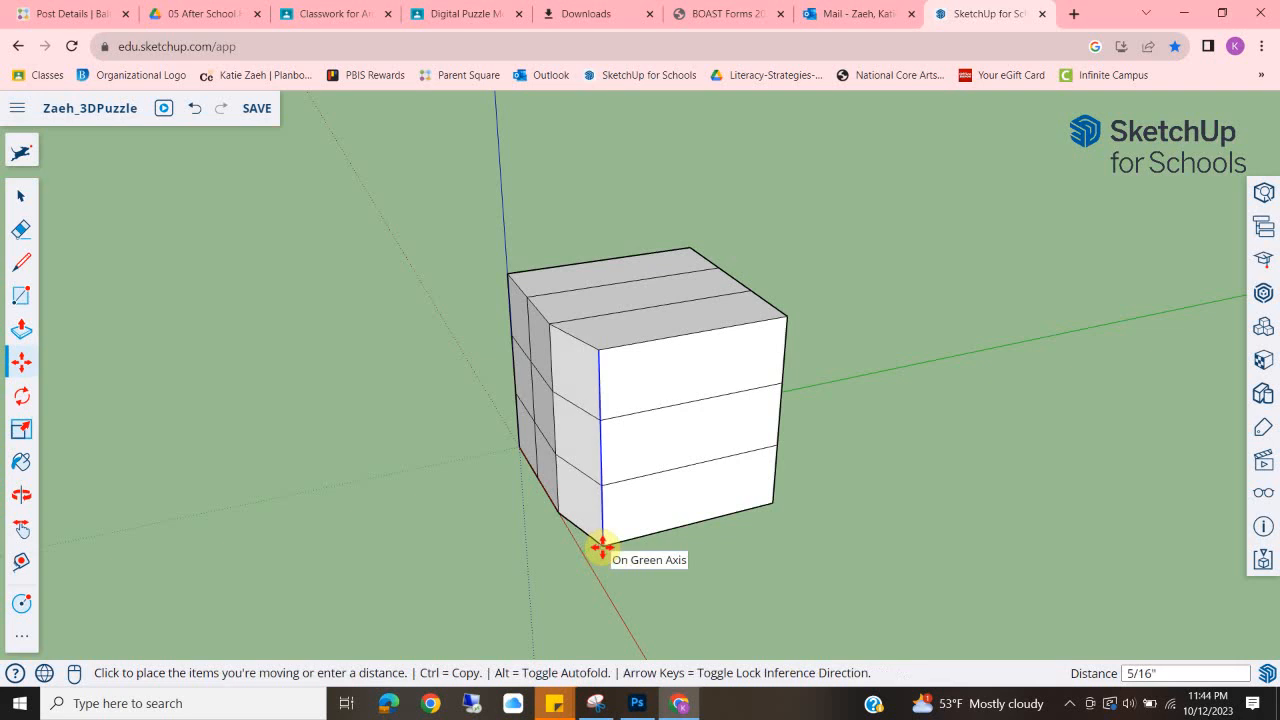
{"action": "key", "text": "ctrl"}
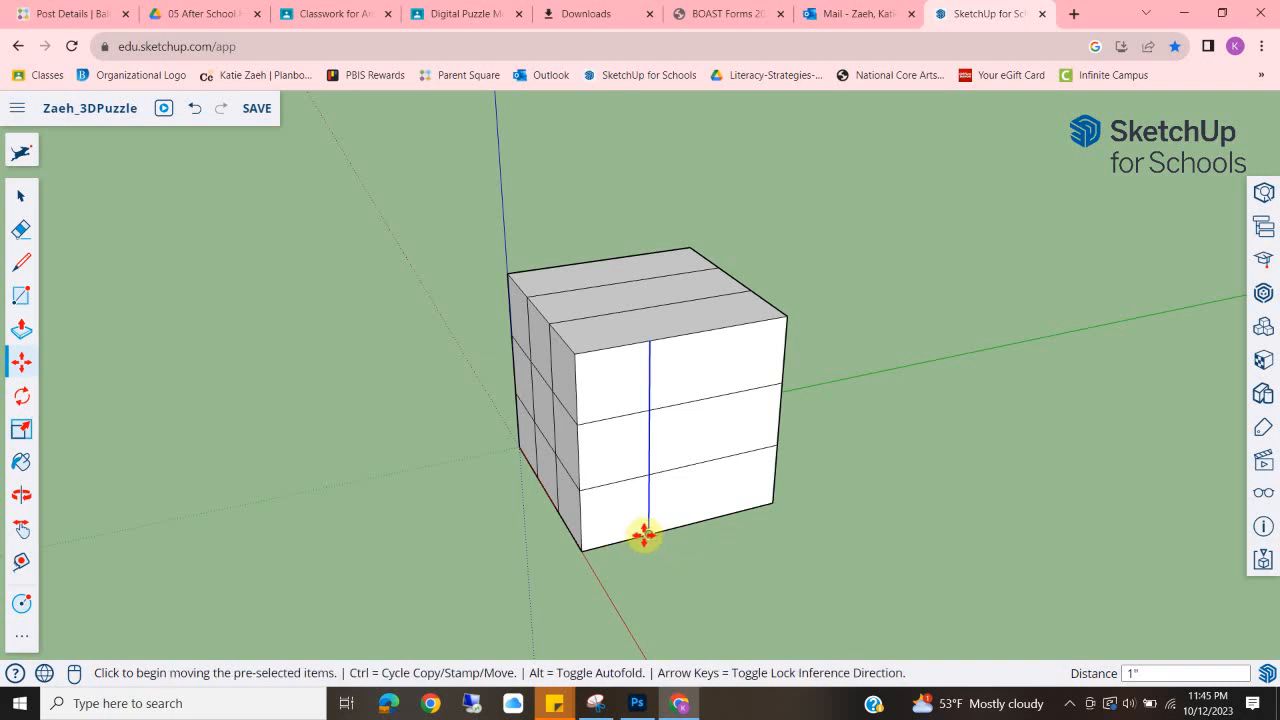
Copy the new vertical line another 1" along the green axis to complete the right face's three-by-three grid.
{"action": "left_click", "coordinate": [644, 536]}
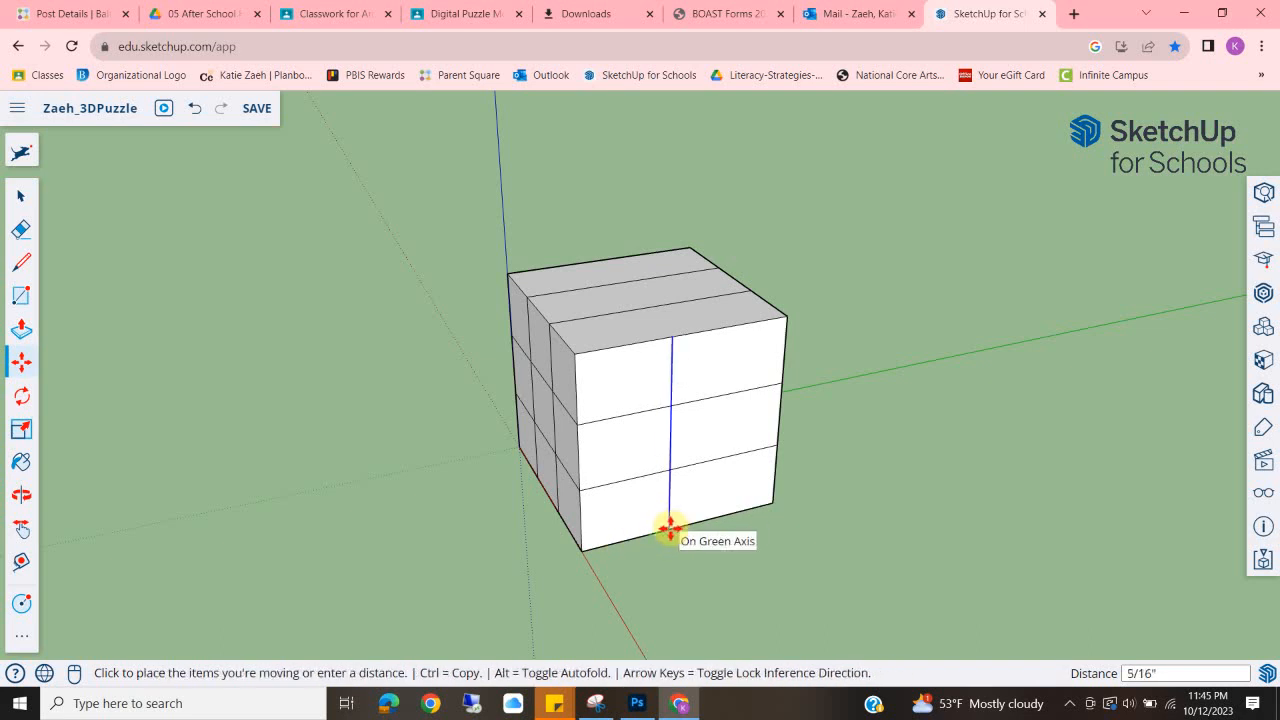
{"action": "key", "text": "ctrl"}
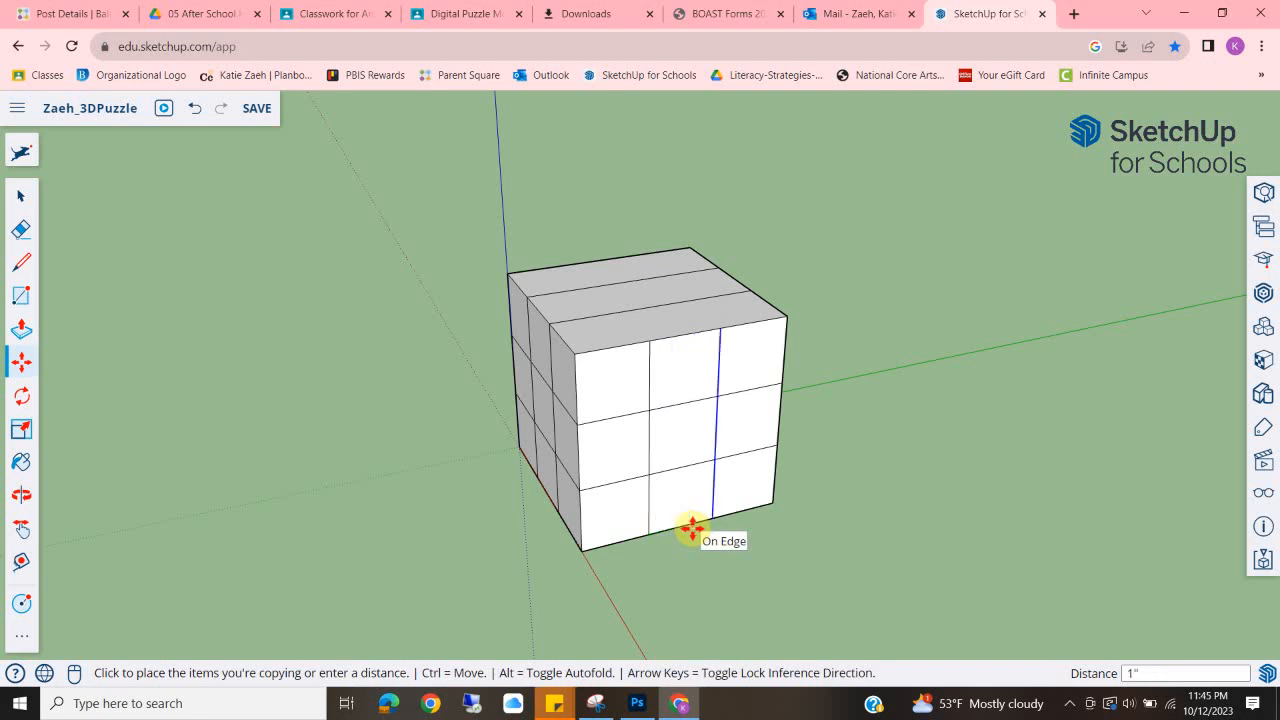
{"action": "left_click", "coordinate": [691, 528]}
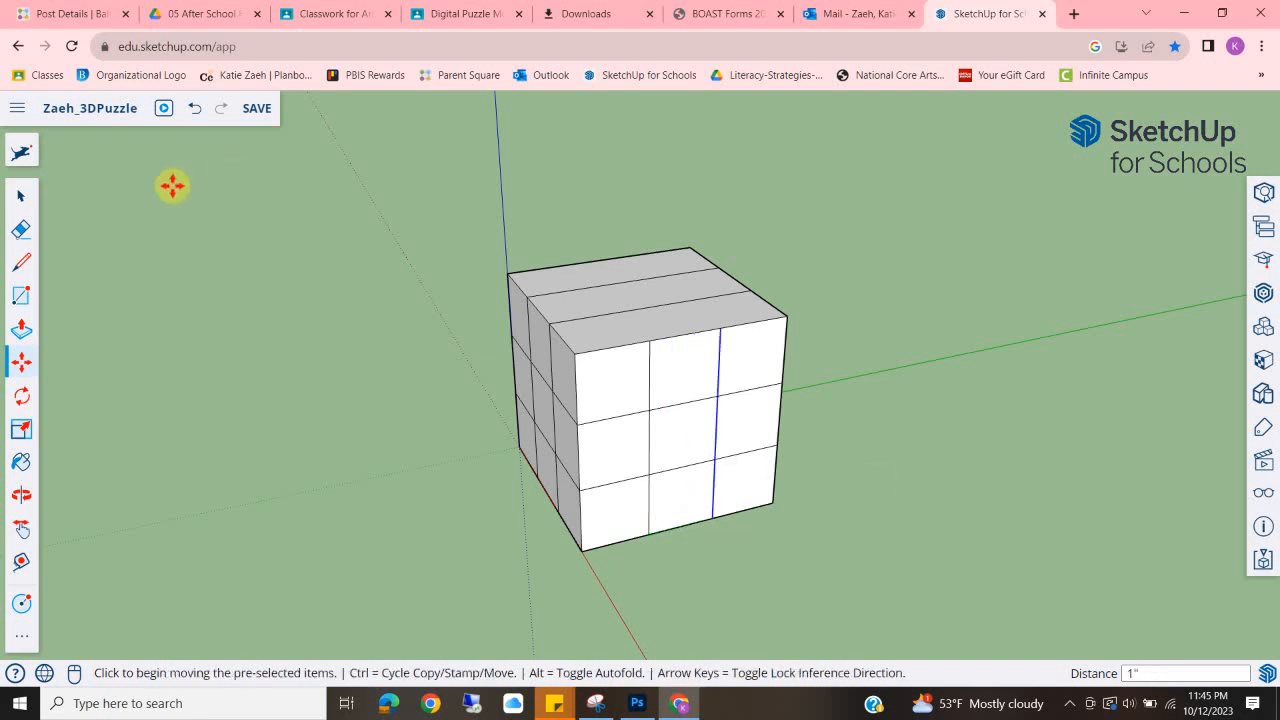
Draw two lines across the top face from the right face's column divisions to the left edge, completing its grid.
{"action": "left_click", "coordinate": [22, 262]}
{"action": "left_click", "coordinate": [649, 340]}
{"action": "left_click", "coordinate": [574, 266]}
{"action": "left_click", "coordinate": [750, 323]}
{"action": "left_click", "coordinate": [638, 248]}
Draw two 3" vertical lines down the left face from the top face's grid lines, completing its three-by-three grid.
{"action": "mouse_move", "coordinate": [640, 243]}
{"action": "middle_mouse_down"}
{"action": "mouse_move", "coordinate": [791, 374]}
{"action": "mouse_move", "coordinate": [471, 366]}
{"action": "mouse_move", "coordinate": [593, 312]}
{"action": "middle_mouse_up"}
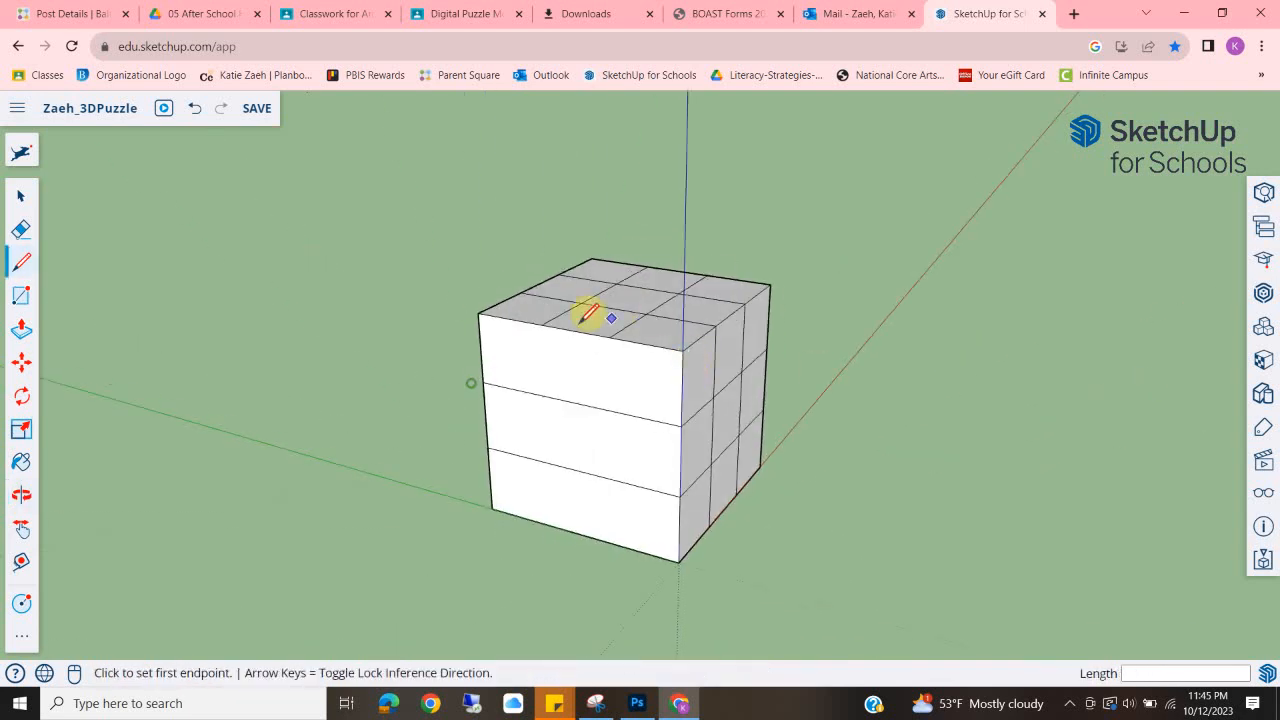
{"action": "left_click", "coordinate": [541, 325]}
{"action": "left_click", "coordinate": [552, 521]}
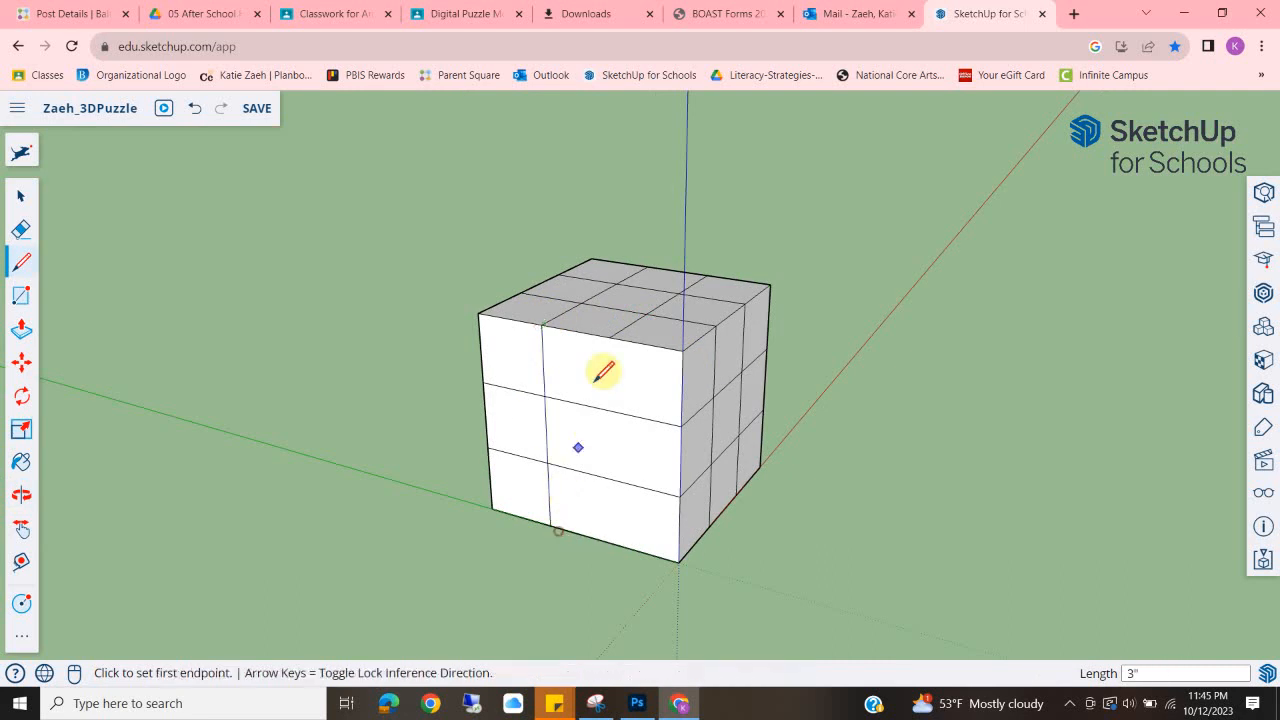
{"action": "left_click", "coordinate": [609, 337]}
{"action": "left_click", "coordinate": [614, 534]}
Draw two 3" lines across the underside between the left and right faces' column divisions, completing its three-by-three grid.
{"action": "mouse_move", "coordinate": [575, 608]}
{"action": "middle_mouse_down"}
{"action": "mouse_move", "coordinate": [629, 191]}
{"action": "mouse_move", "coordinate": [647, 383]}
{"action": "mouse_move", "coordinate": [571, 260]}
{"action": "mouse_move", "coordinate": [651, 406]}
{"action": "mouse_move", "coordinate": [627, 504]}
{"action": "mouse_move", "coordinate": [543, 457]}
{"action": "mouse_move", "coordinate": [757, 380]}
{"action": "middle_mouse_up"}
{"action": "left_click", "coordinate": [648, 385]}
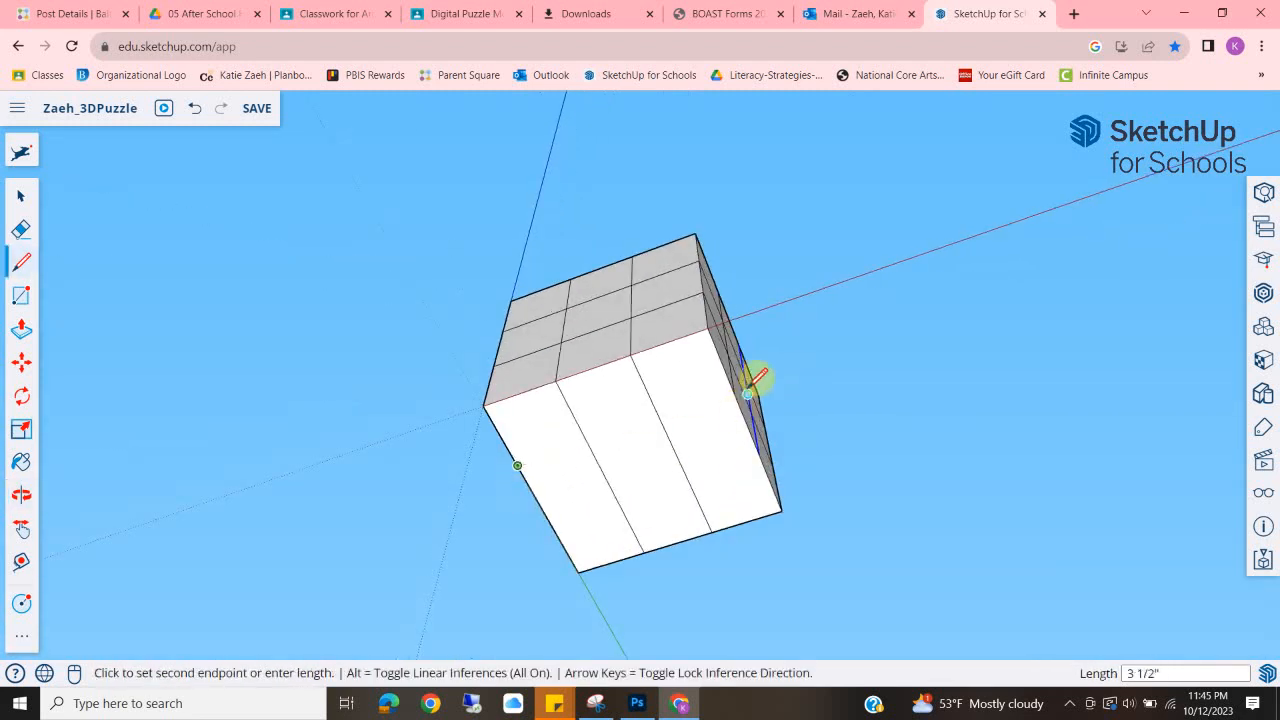
{"action": "left_click", "coordinate": [752, 410]}
{"action": "left_click", "coordinate": [759, 452]}
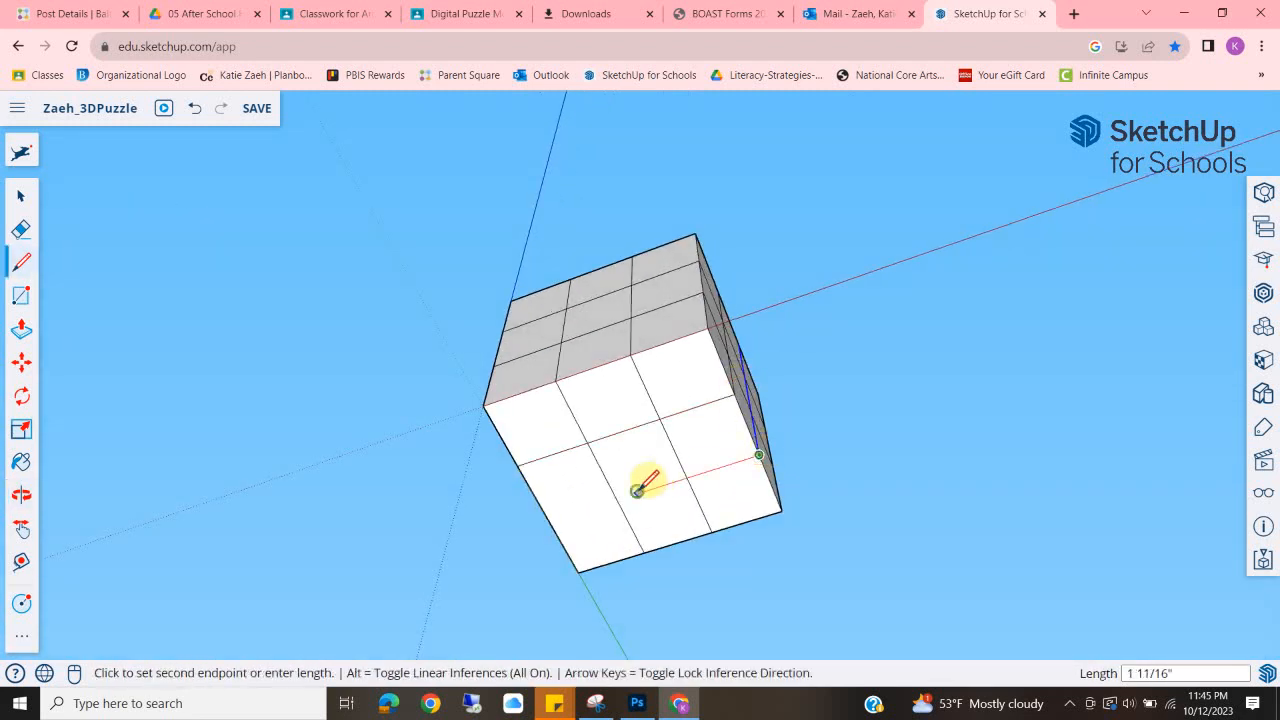
{"action": "middle_click_drag", "start_coordinate": [645, 485], "coordinate": [963, 513]}
{"action": "left_click", "coordinate": [511, 448]}
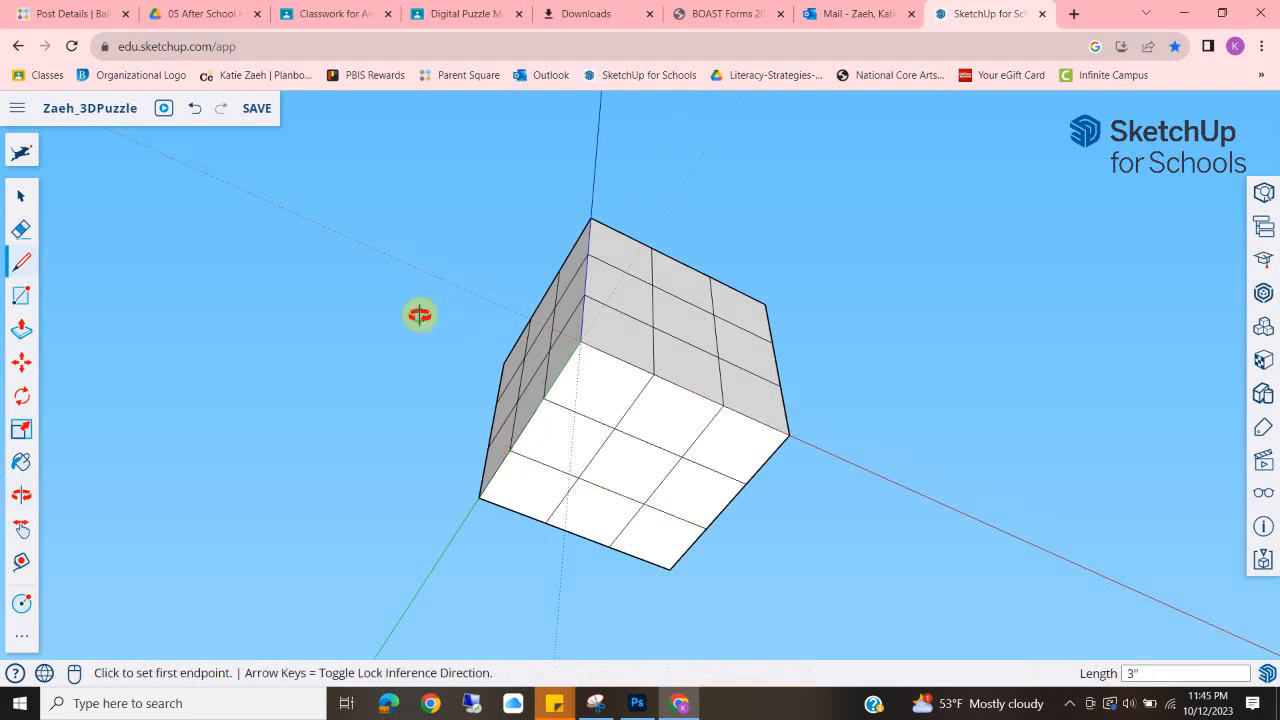
{"action": "middle_click_drag", "start_coordinate": [420, 314], "coordinate": [964, 525]}
{"action": "middle_click_drag", "start_coordinate": [475, 337], "coordinate": [940, 530]}
{"action": "middle_click_drag", "start_coordinate": [484, 250], "coordinate": [828, 336]}
{"action": "left_click", "coordinate": [142, 226]}
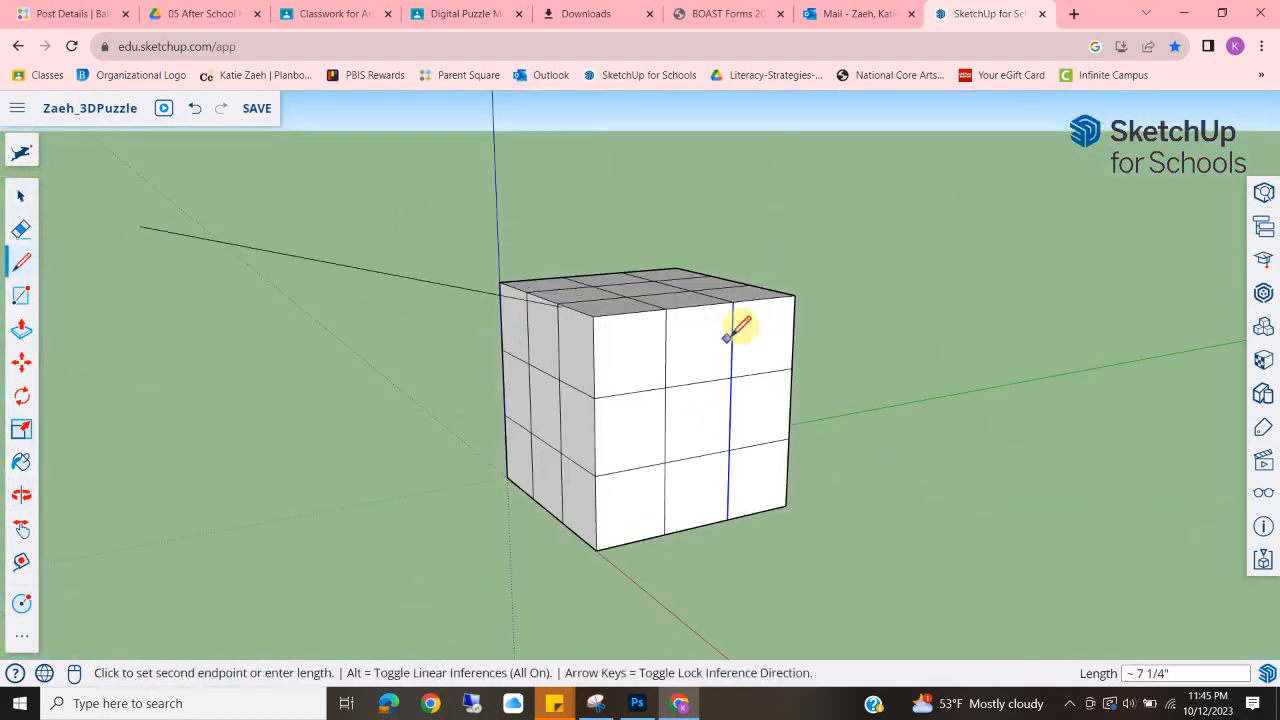
{"action": "key", "text": "Escape"}
Discard the unfinished line, then select the whole cube and paint it with Color A01 from the Colors material library.
{"action": "left_click", "coordinate": [21, 196]}
{"action": "left_click", "coordinate": [277, 194]}
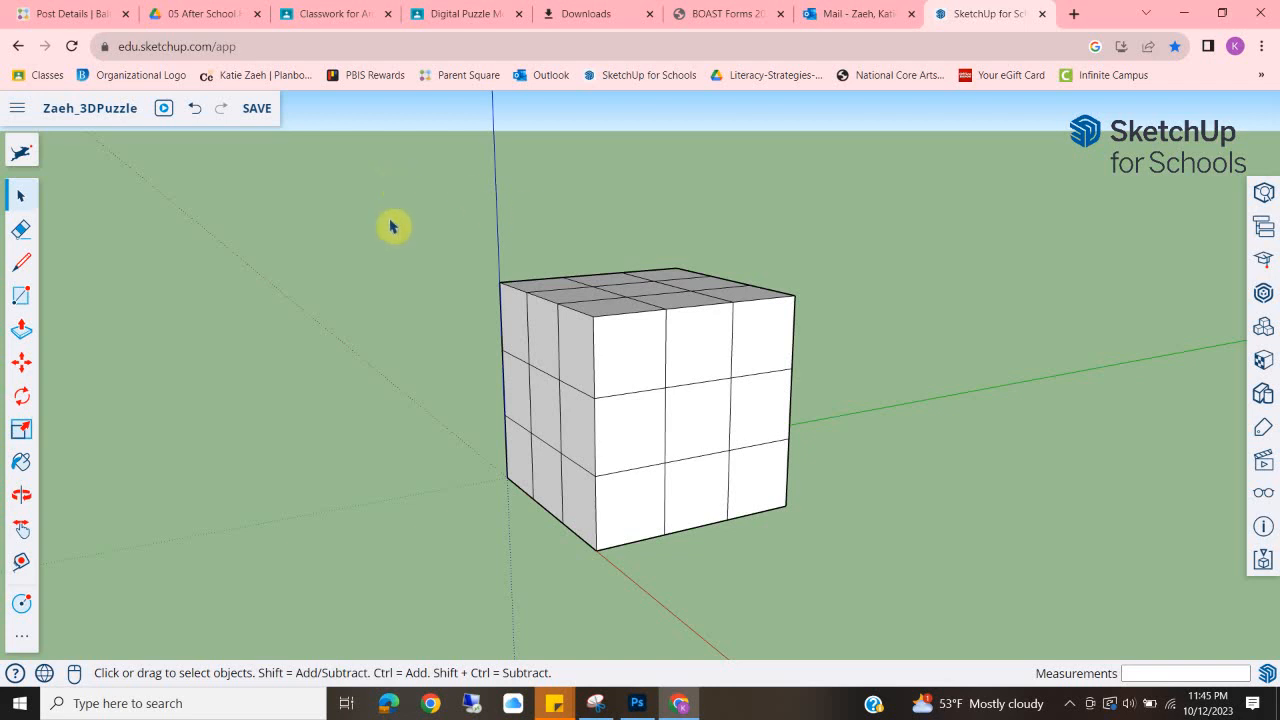
{"action": "left_click_drag", "start_coordinate": [369, 179], "coordinate": [1100, 625]}
{"action": "middle_click_drag", "start_coordinate": [931, 279], "coordinate": [1140, 406]}
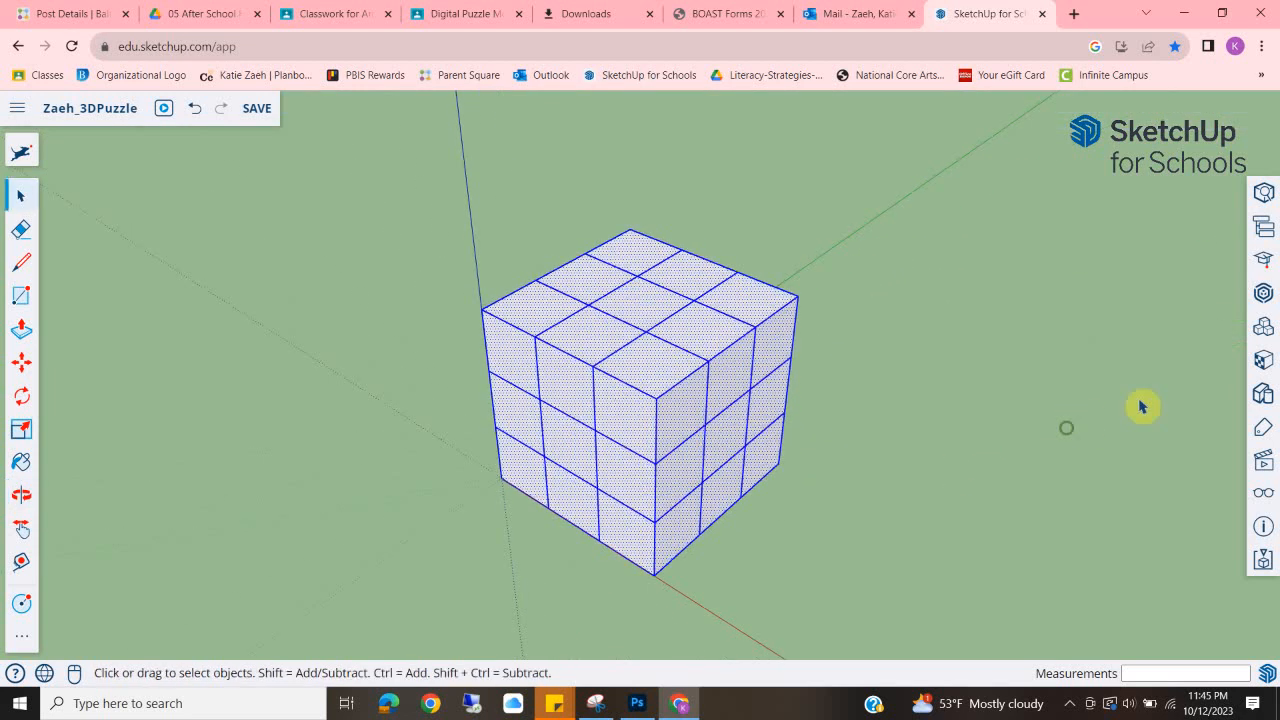
{"action": "left_click", "coordinate": [1265, 365]}
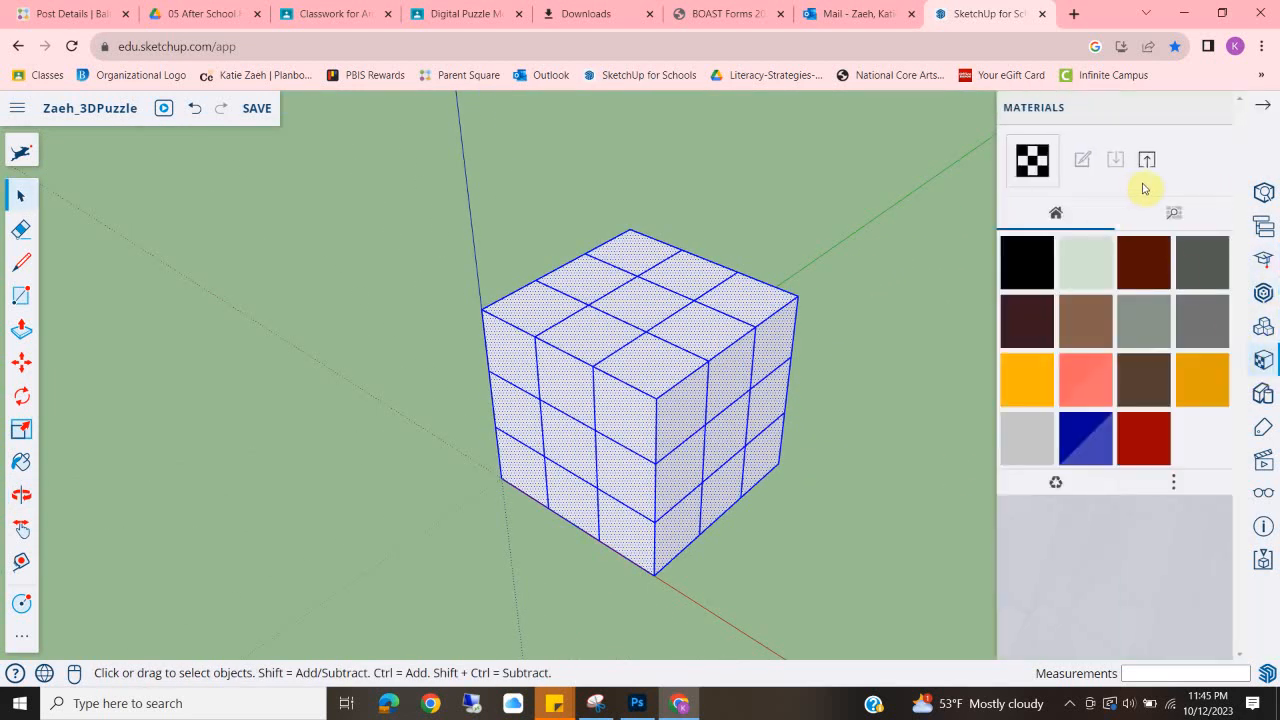
{"action": "left_click", "coordinate": [1164, 212]}
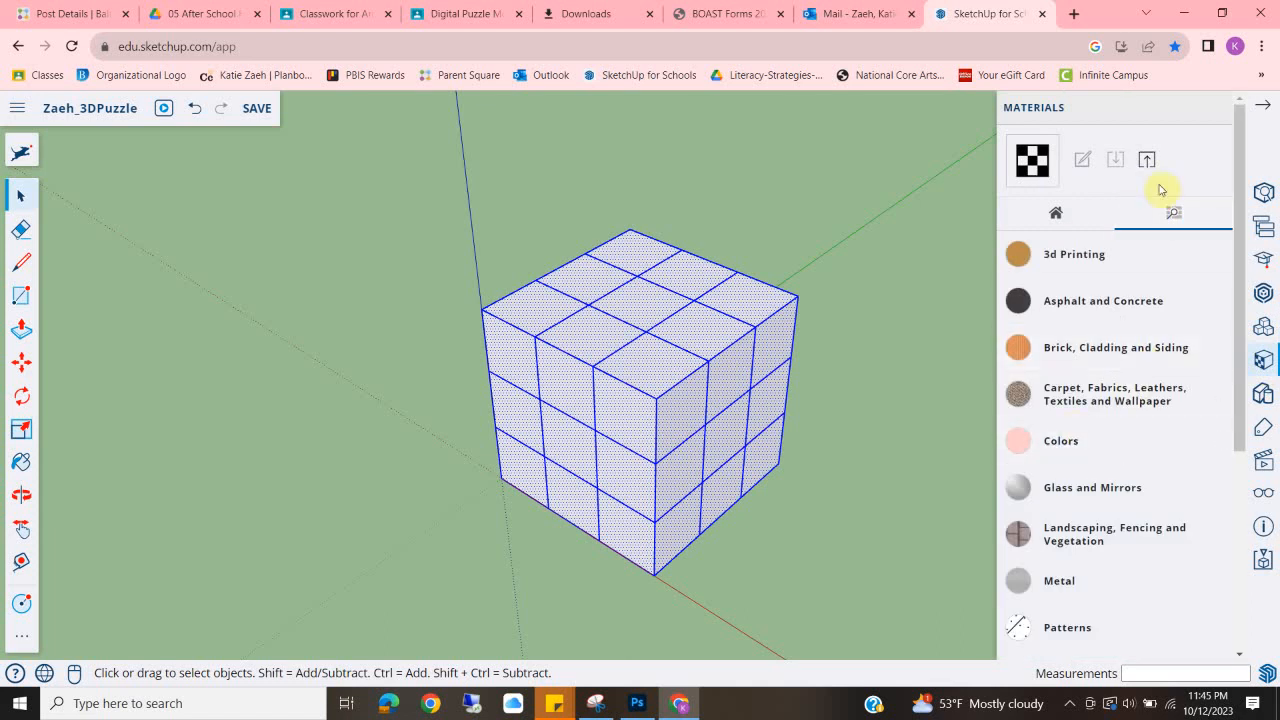
{"action": "left_click", "coordinate": [1103, 445]}
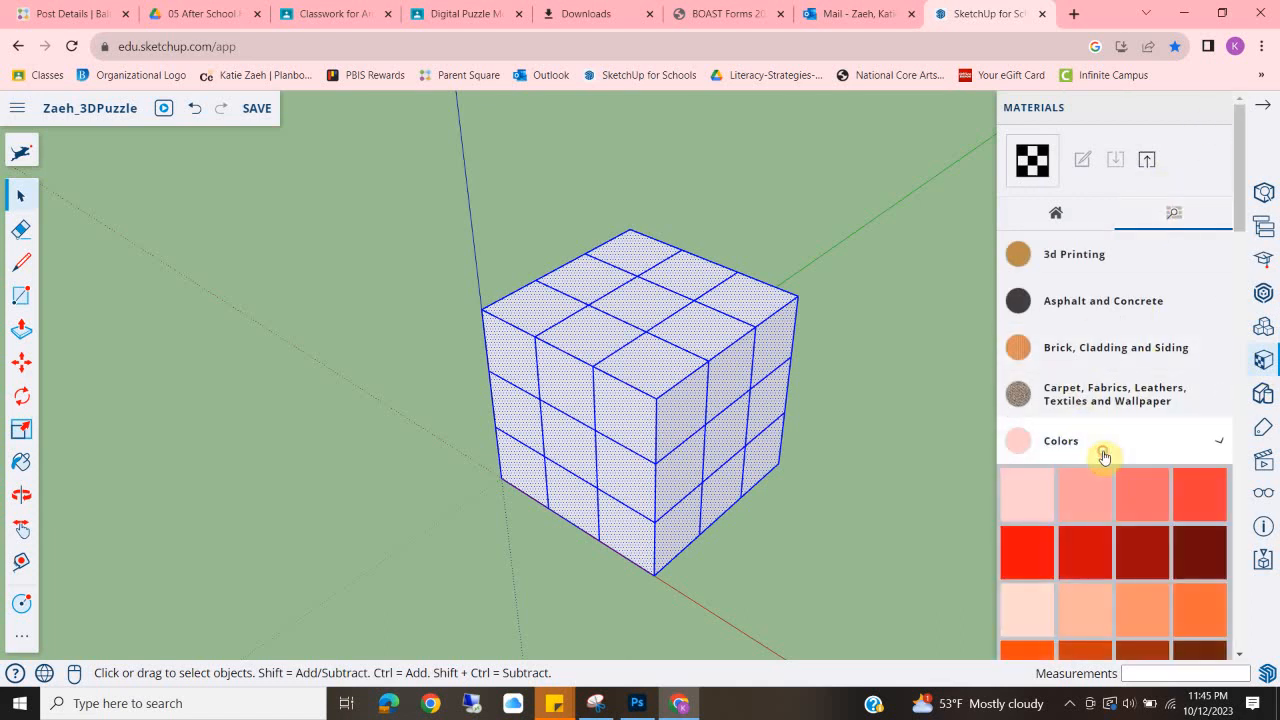
{"action": "left_click", "coordinate": [1042, 503]}
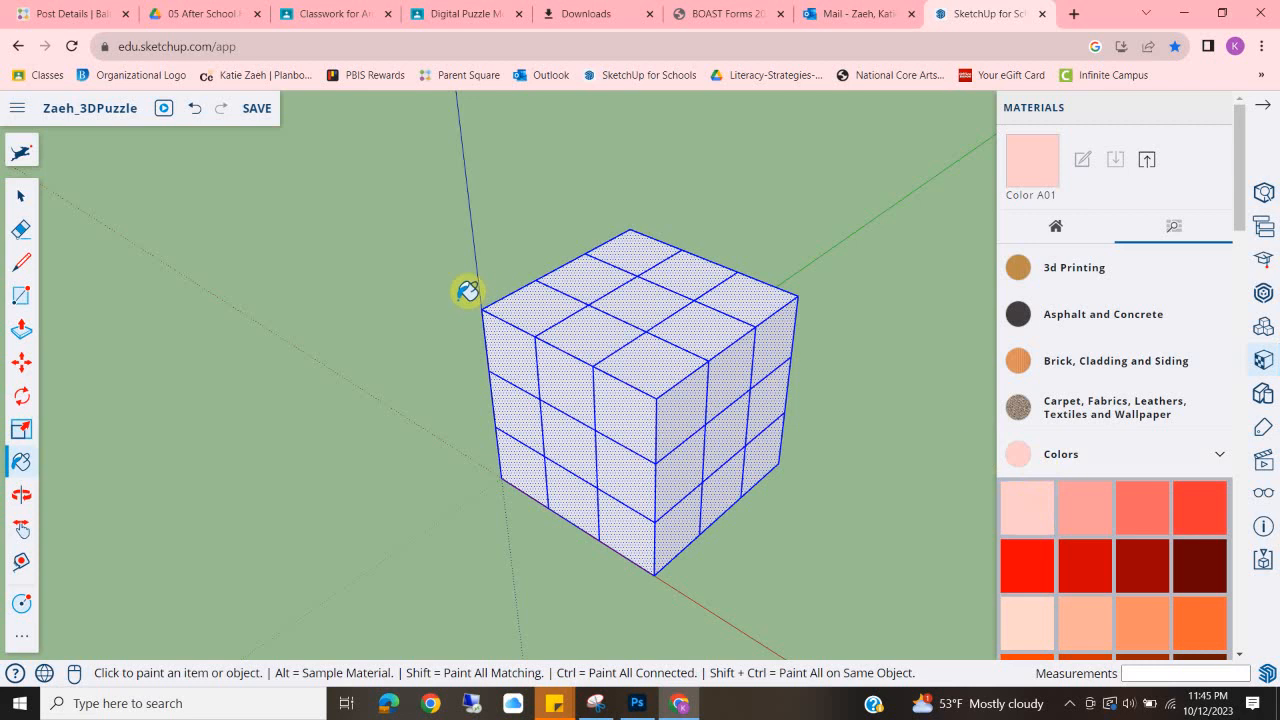
{"action": "left_click", "coordinate": [653, 285]}
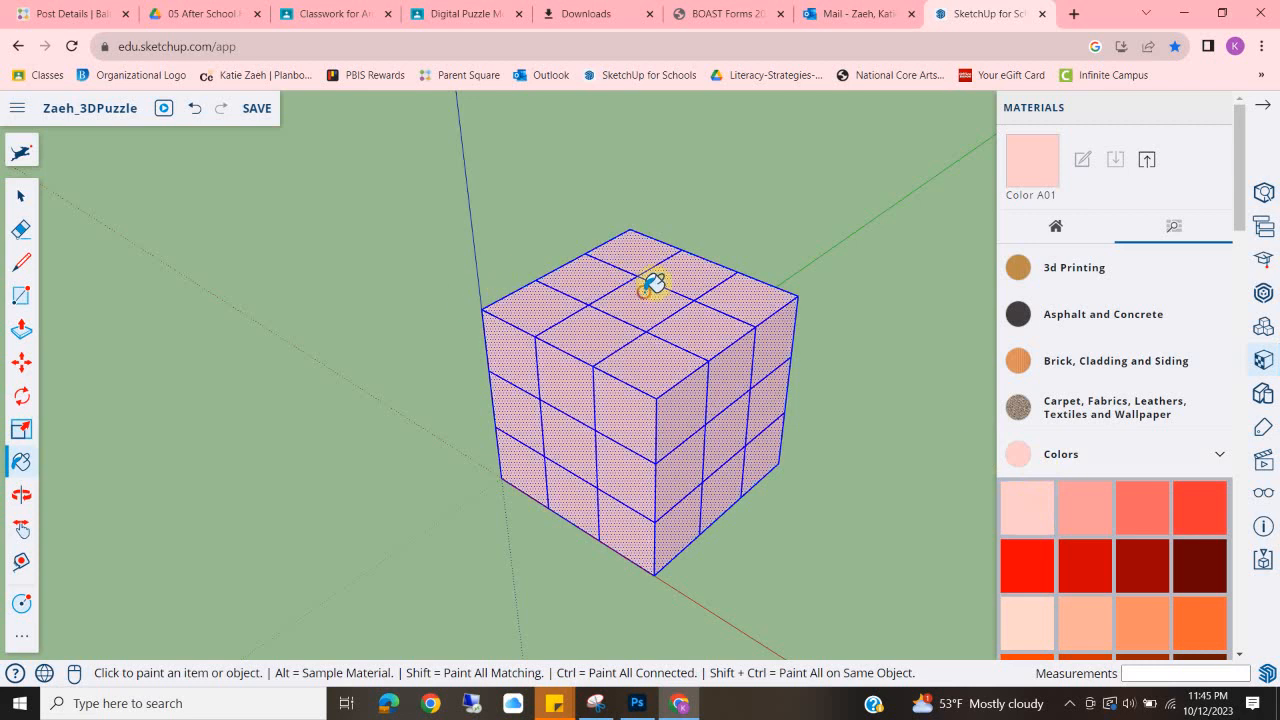
Edit the cube's Color A01 material and set its opacity to 30.
{"action": "left_click", "coordinate": [20, 196]}
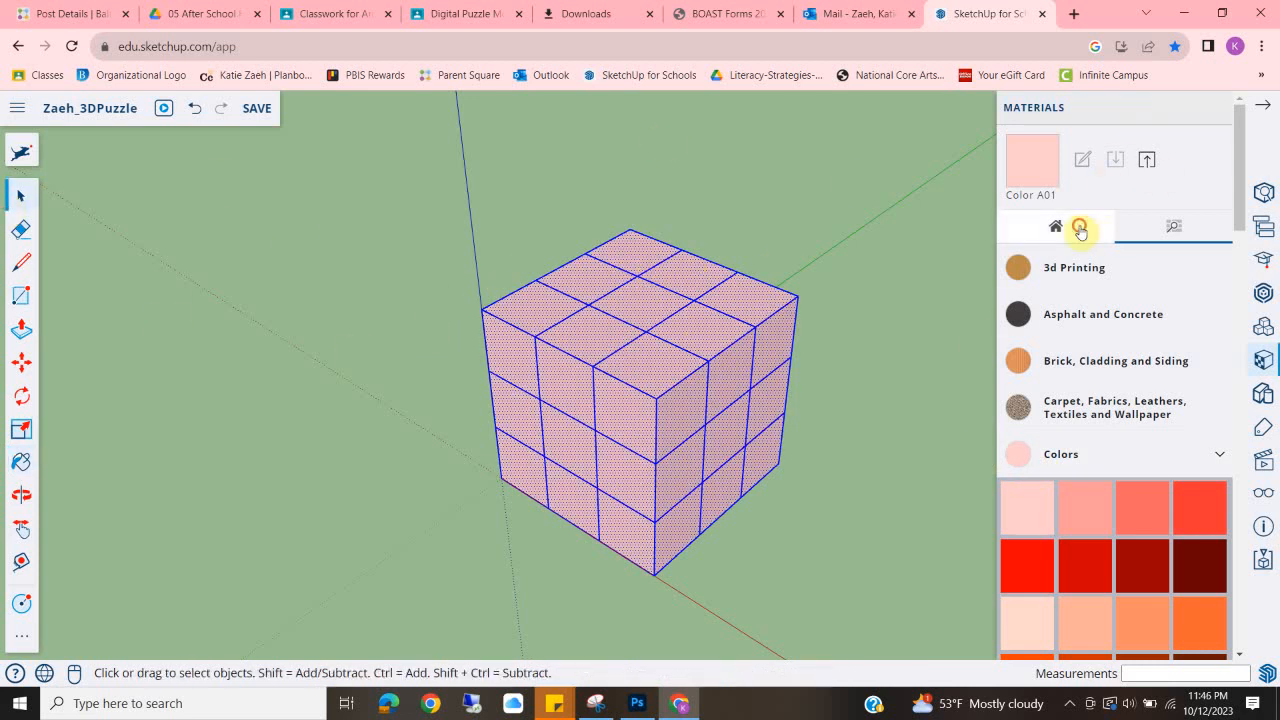
{"action": "left_click", "coordinate": [1080, 230]}
{"action": "left_click", "coordinate": [1199, 453]}
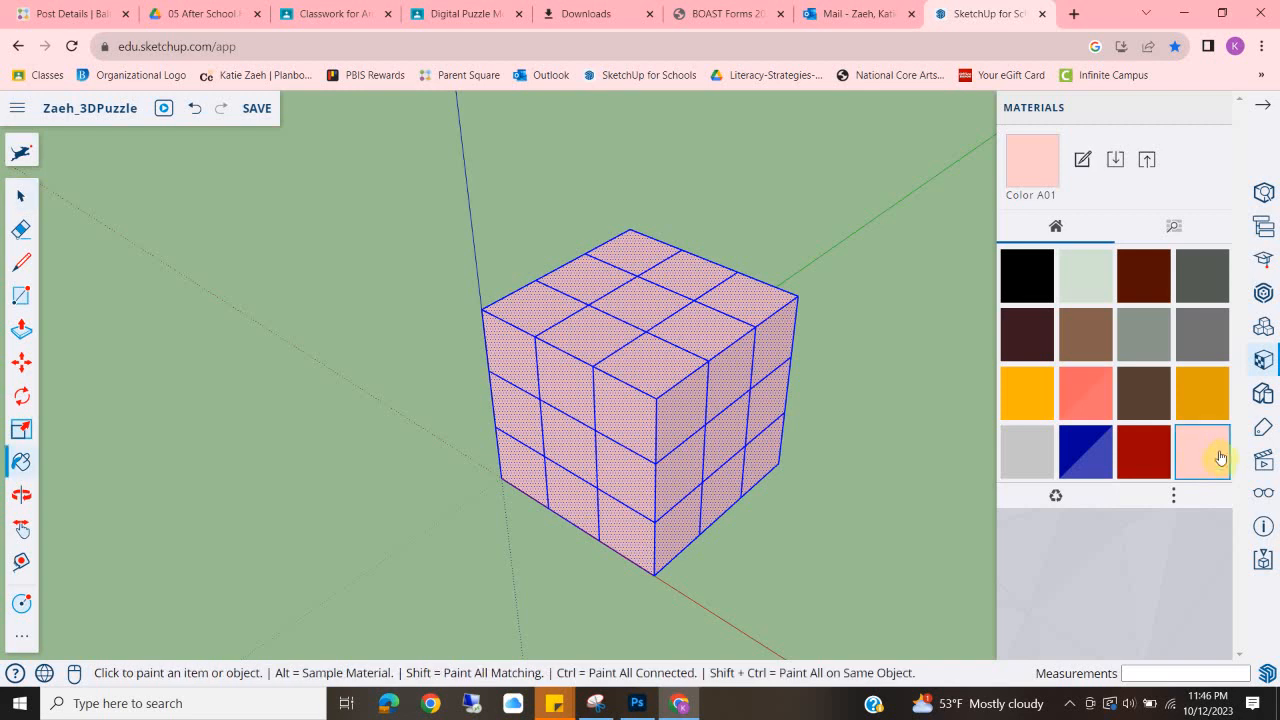
{"action": "left_click", "coordinate": [1081, 161]}
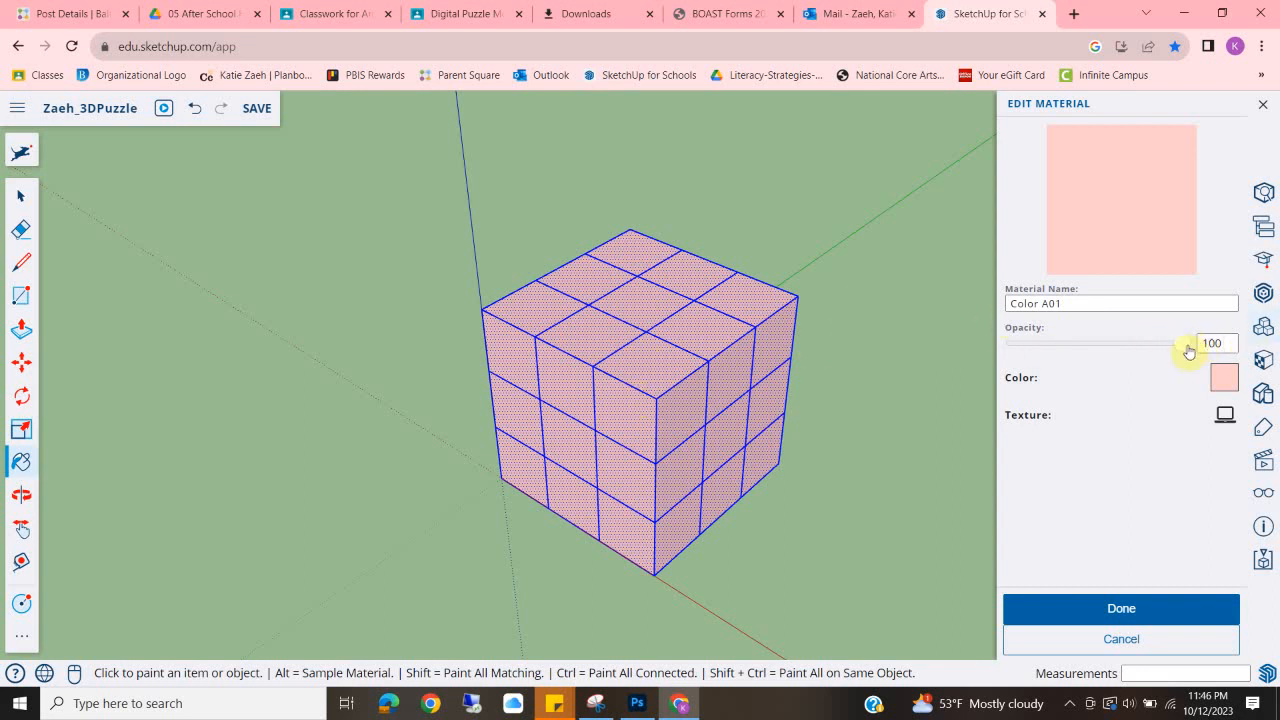
{"action": "left_click_drag", "start_coordinate": [1180, 346], "coordinate": [1097, 343]}
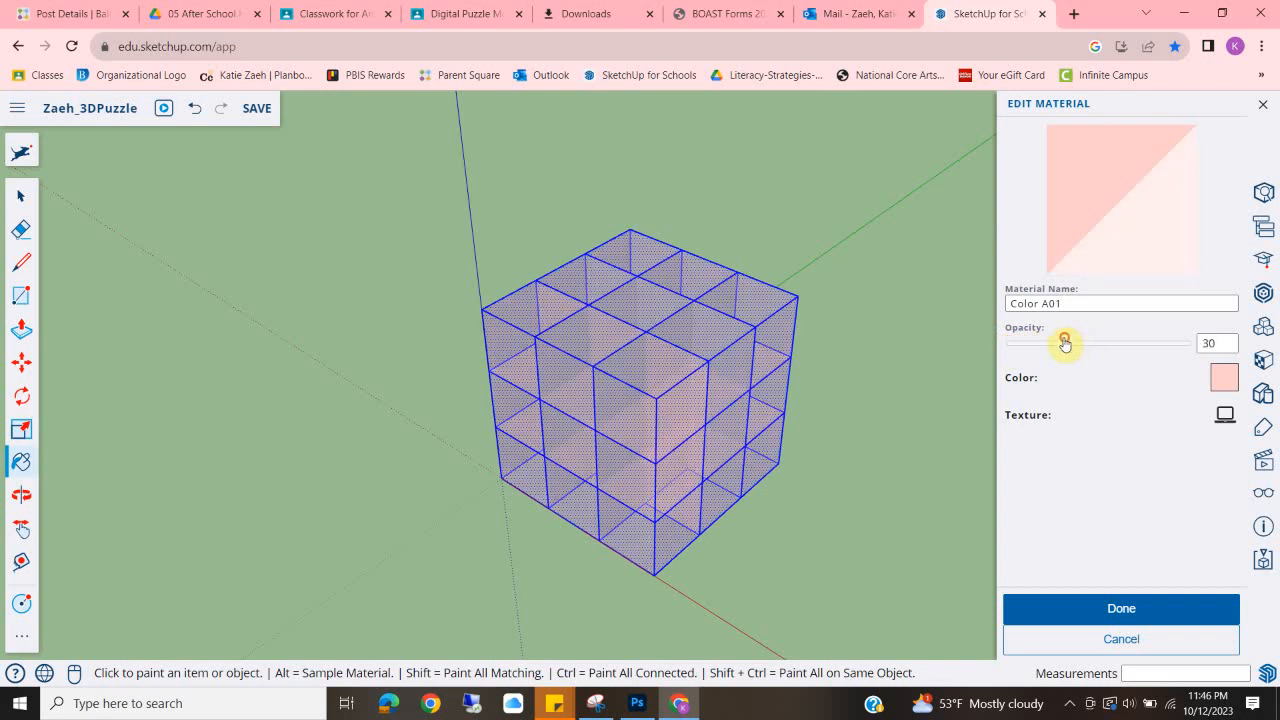
Make the whole cube a group and finish editing its material.
{"action": "left_click", "coordinate": [21, 195]}
{"action": "left_click", "coordinate": [868, 372]}
{"action": "middle_click_drag", "start_coordinate": [665, 519], "coordinate": [263, 389]}
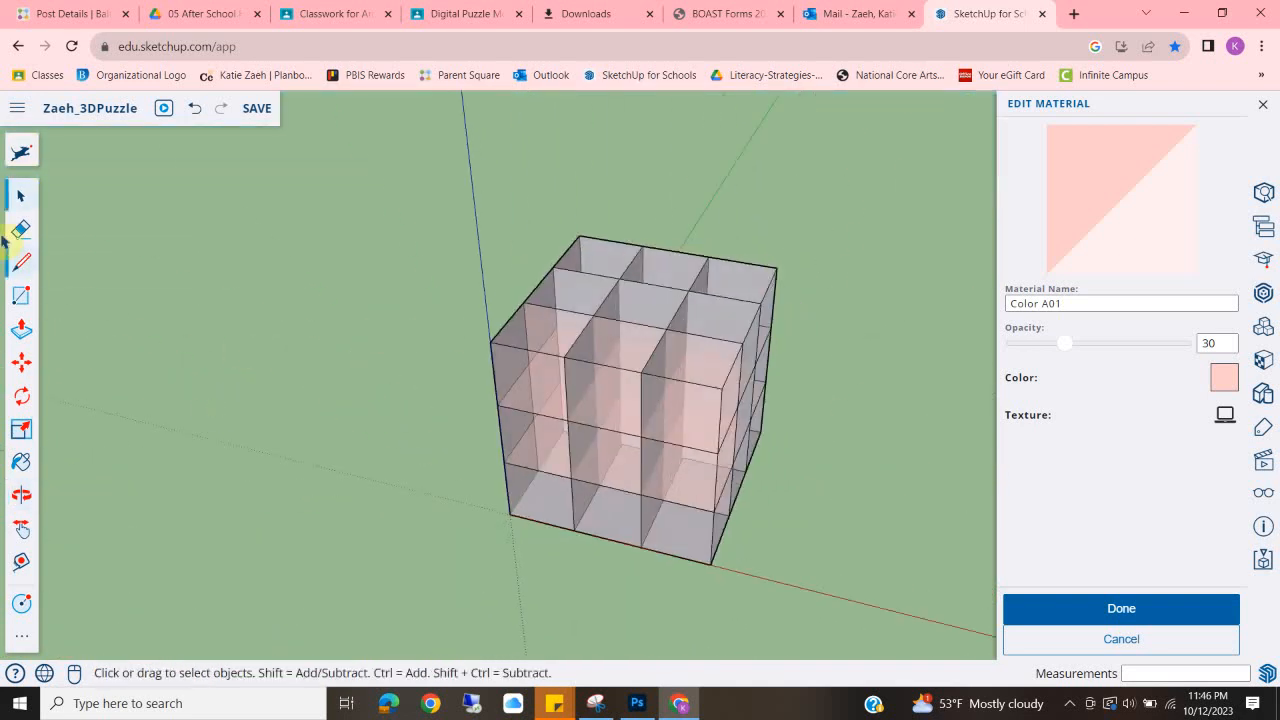
{"action": "scroll", "coordinate": [460, 214], "scroll_direction": "down", "scroll_amount": 3}
{"action": "left_click_drag", "start_coordinate": [366, 177], "coordinate": [943, 563]}
{"action": "right_click", "coordinate": [563, 289]}
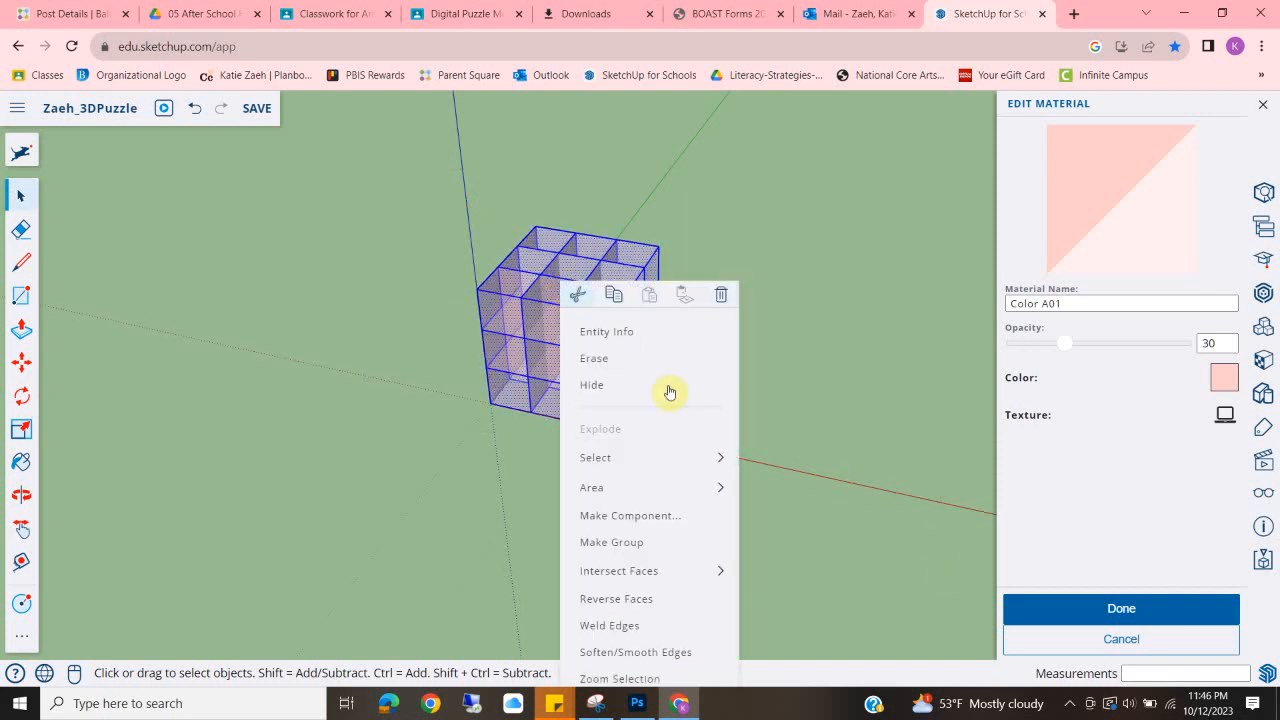
{"action": "left_click", "coordinate": [653, 551]}
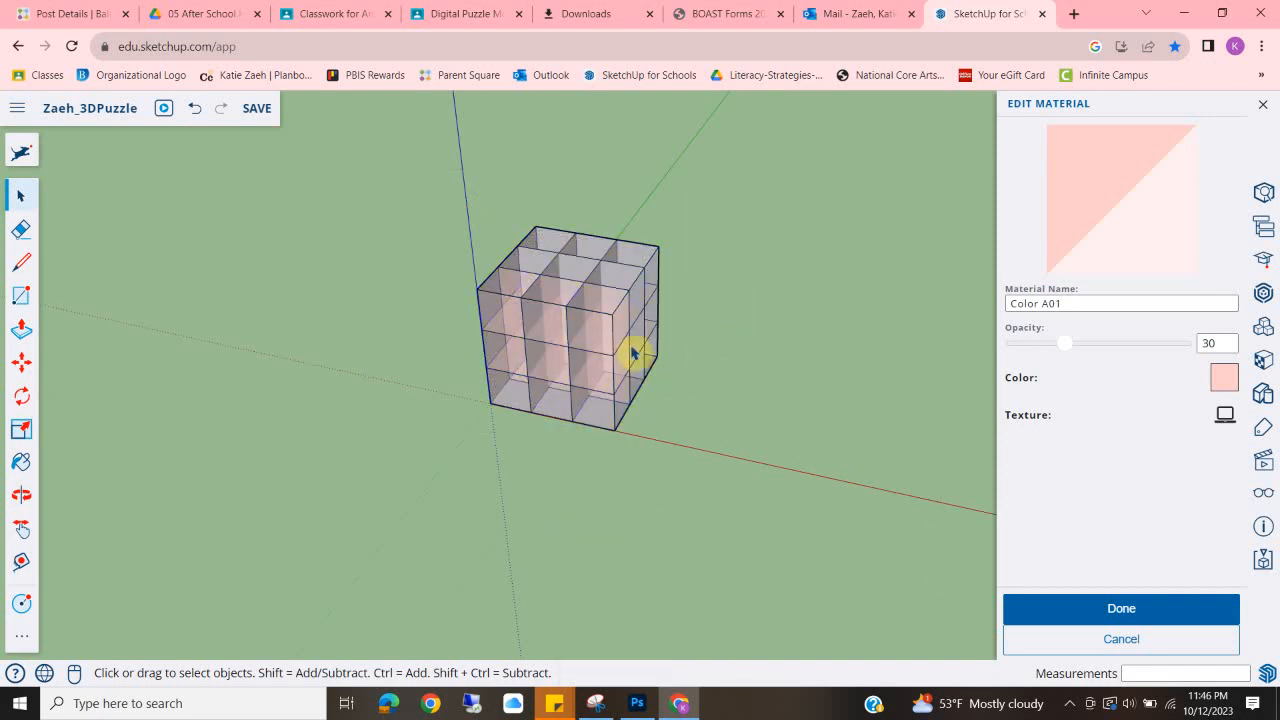
{"action": "double_click", "coordinate": [587, 325]}
{"action": "left_click", "coordinate": [760, 336]}
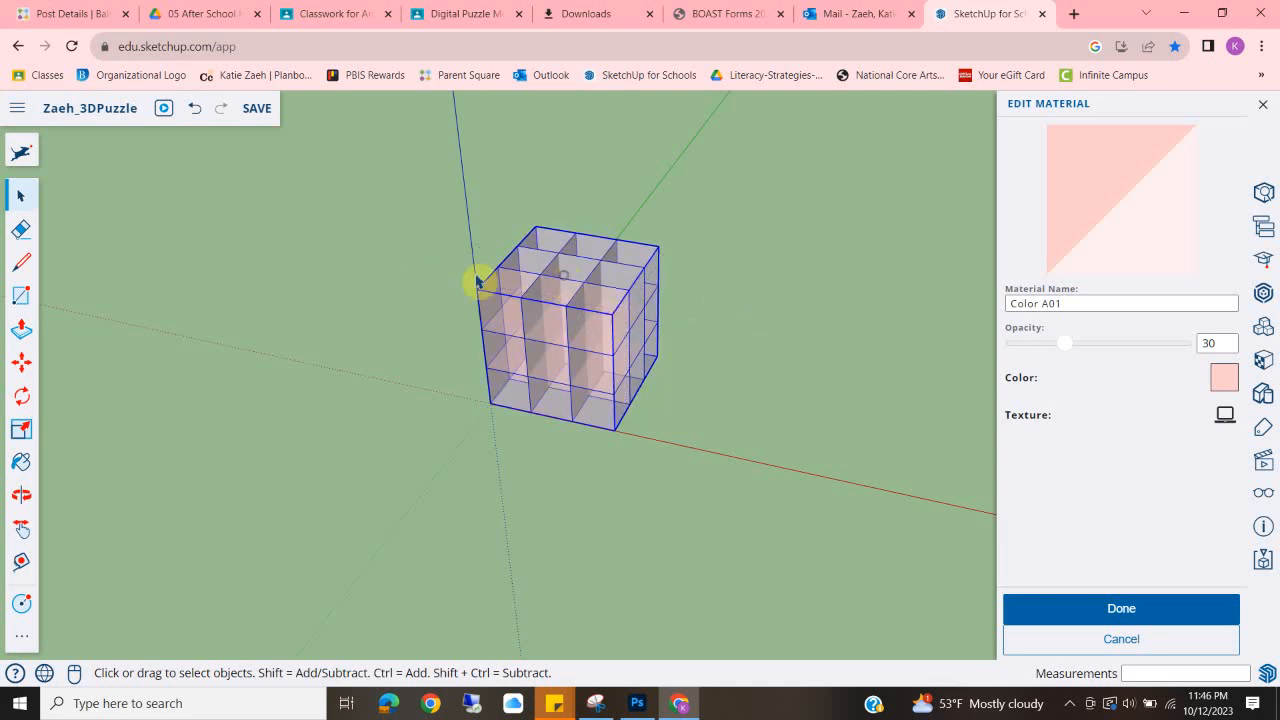
{"action": "left_click", "coordinate": [304, 357]}
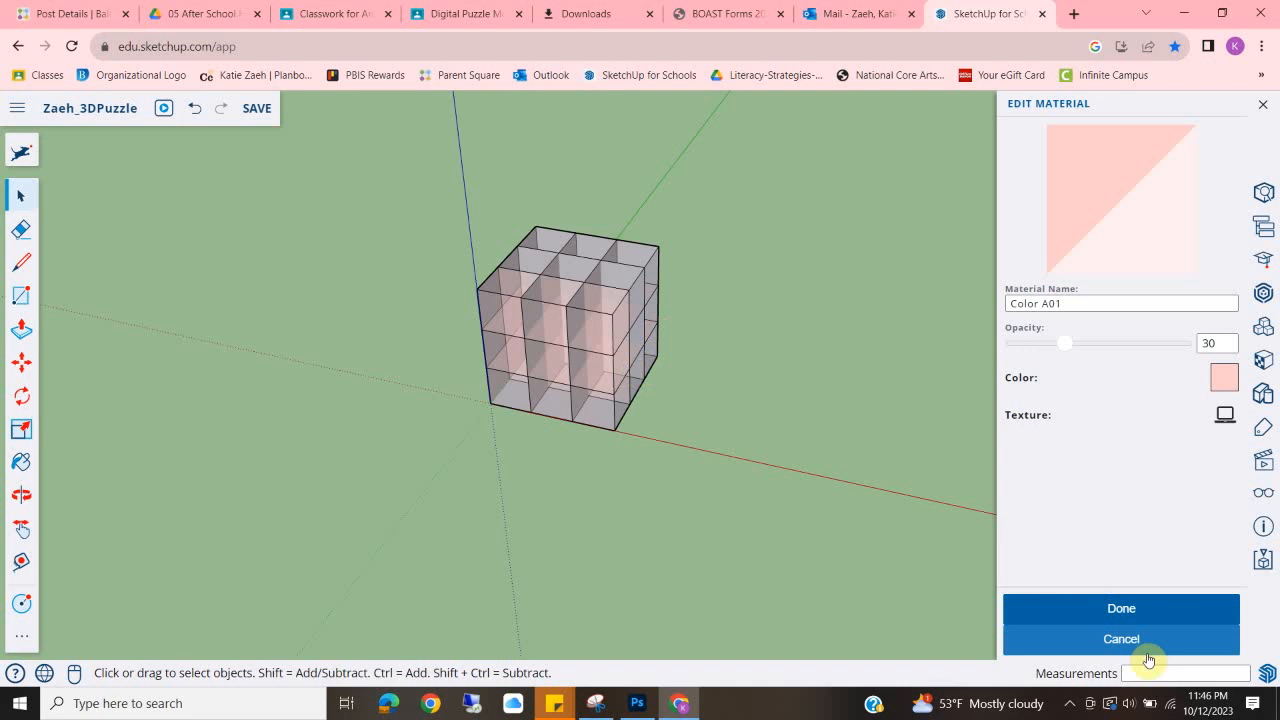
{"action": "left_click", "coordinate": [1092, 605]}
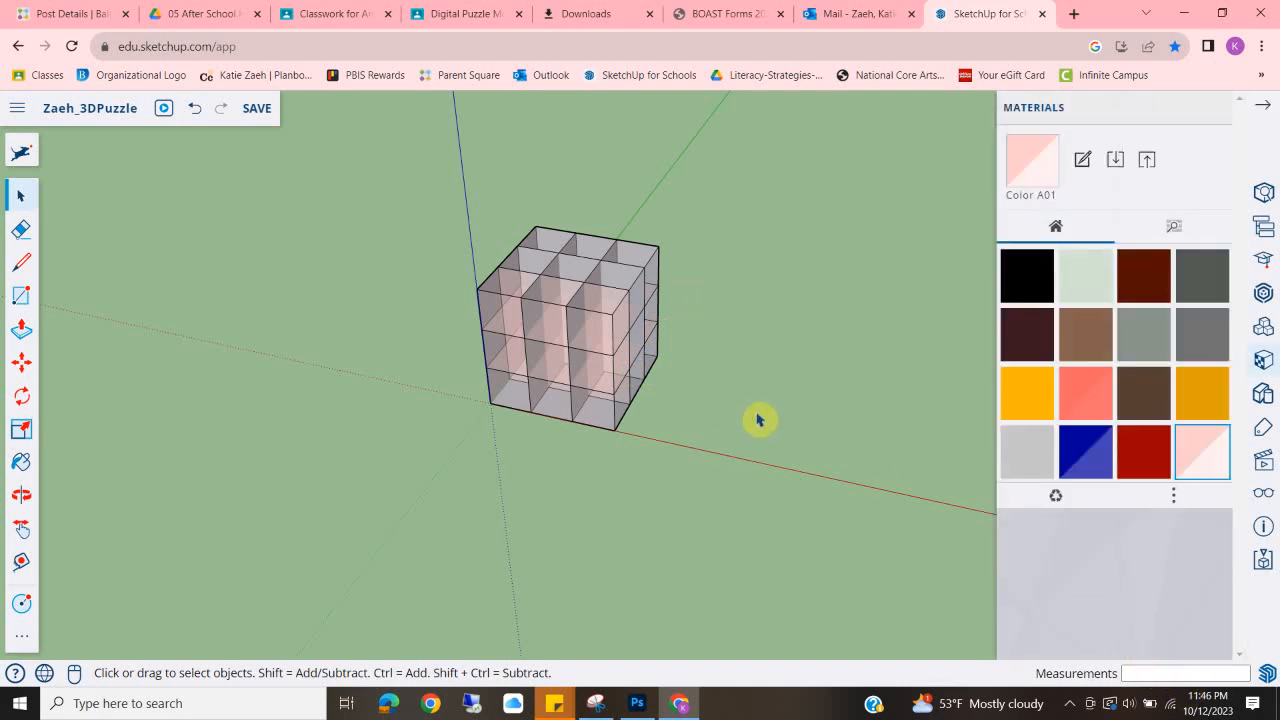
Draw a closed staircase outline on the cube's right face, enclosing three bottom squares, two middle squares and one top square.
{"action": "middle_click_drag", "start_coordinate": [540, 300], "coordinate": [300, 300]}
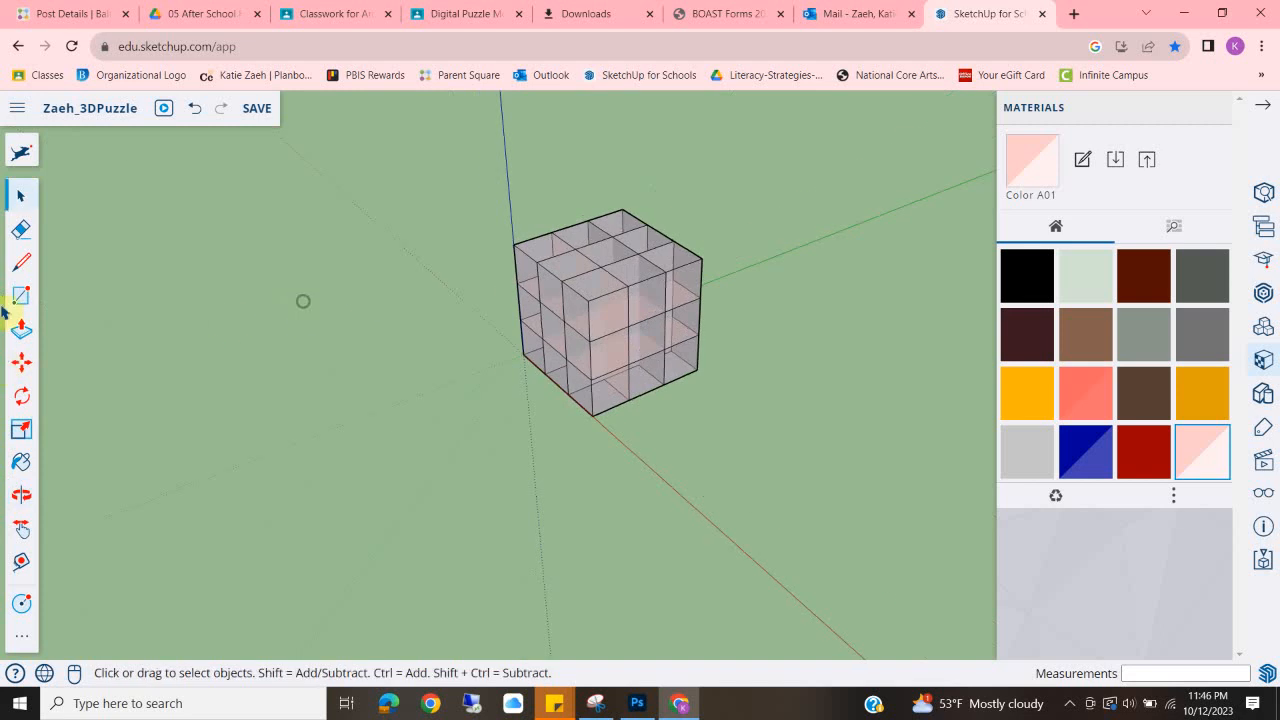
{"action": "left_click", "coordinate": [21, 264]}
{"action": "scroll", "coordinate": [680, 360], "scroll_direction": "up", "scroll_amount": 3}
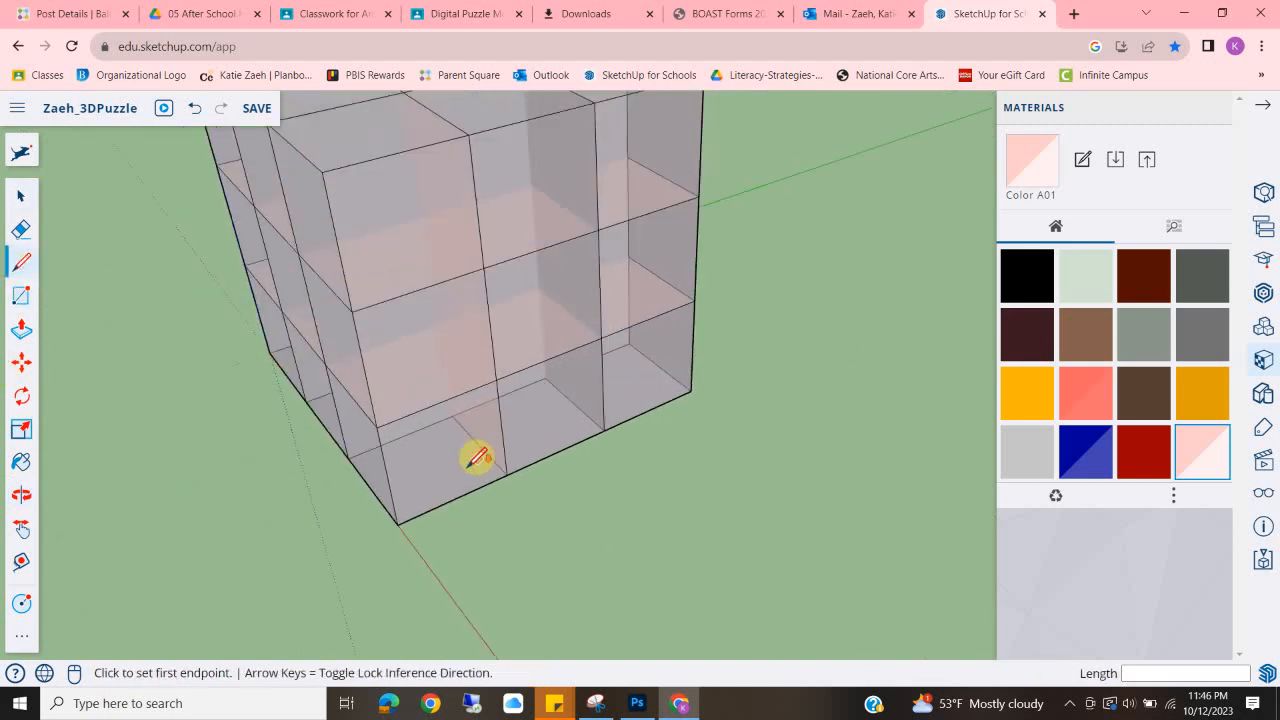
{"action": "left_click", "coordinate": [405, 520]}
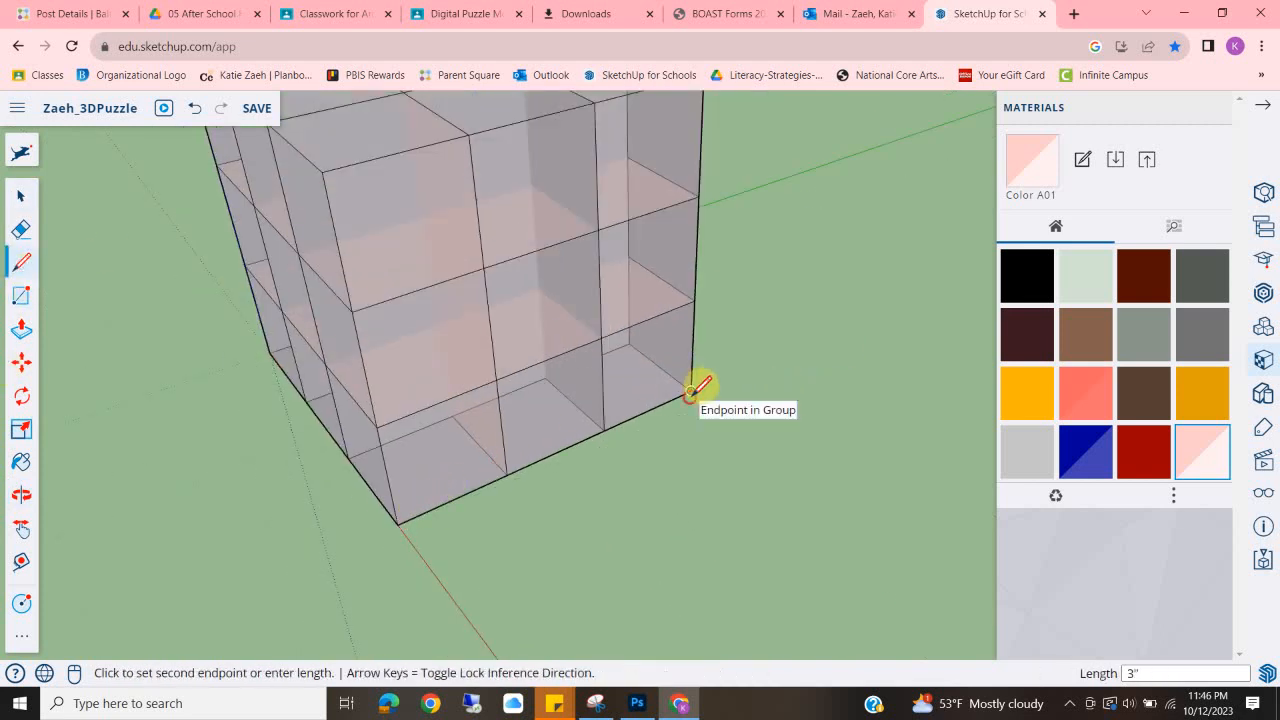
{"action": "scroll", "coordinate": [700, 380], "scroll_direction": "down", "scroll_amount": 3}
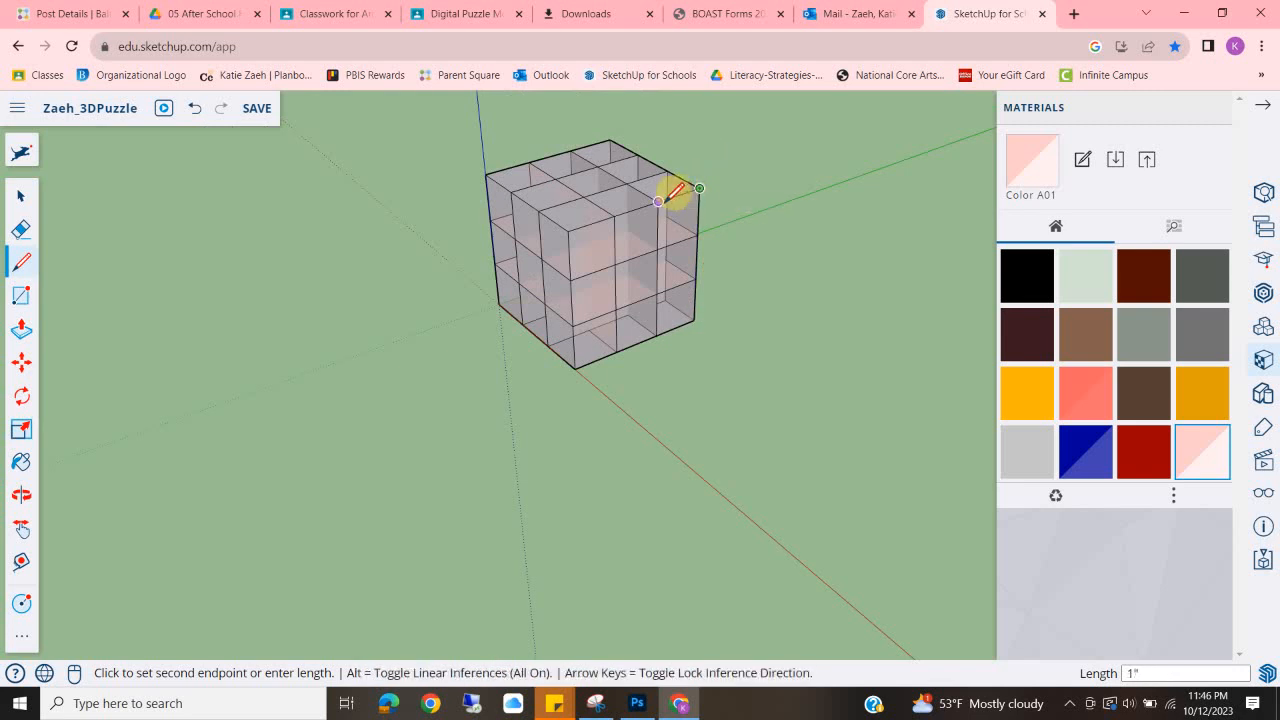
{"action": "left_click", "coordinate": [657, 248]}
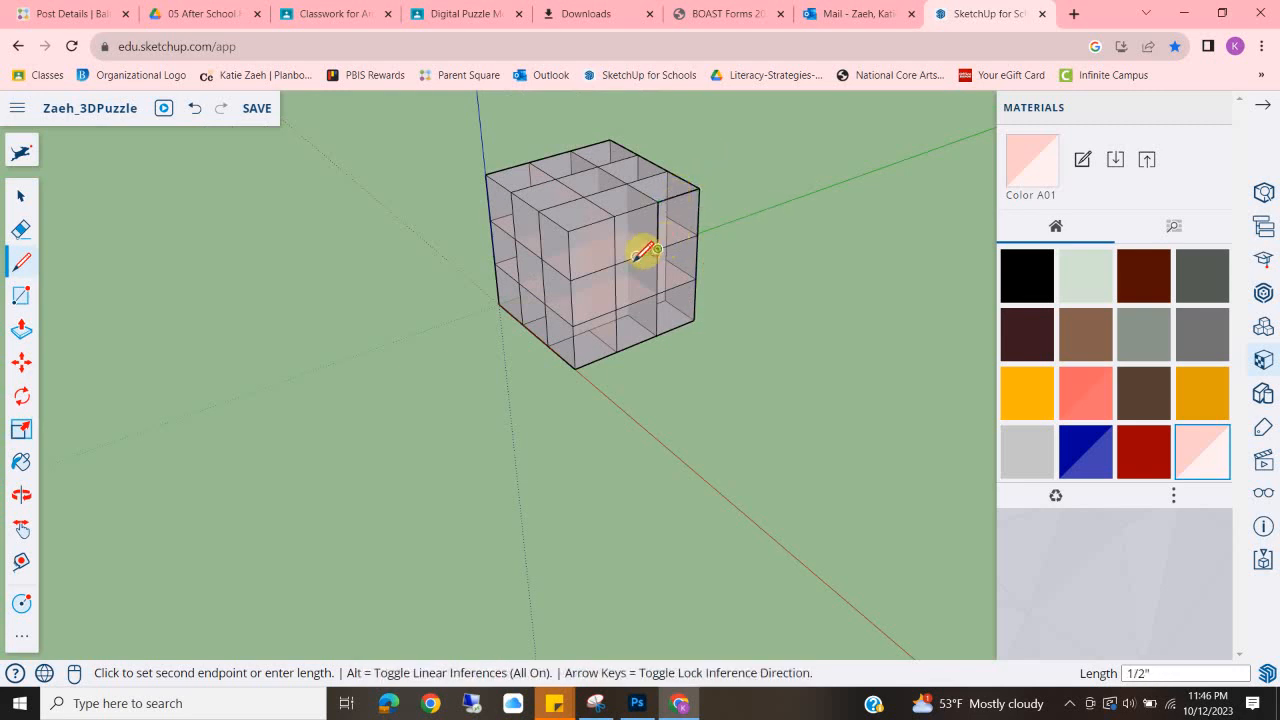
{"action": "left_click", "coordinate": [616, 282]}
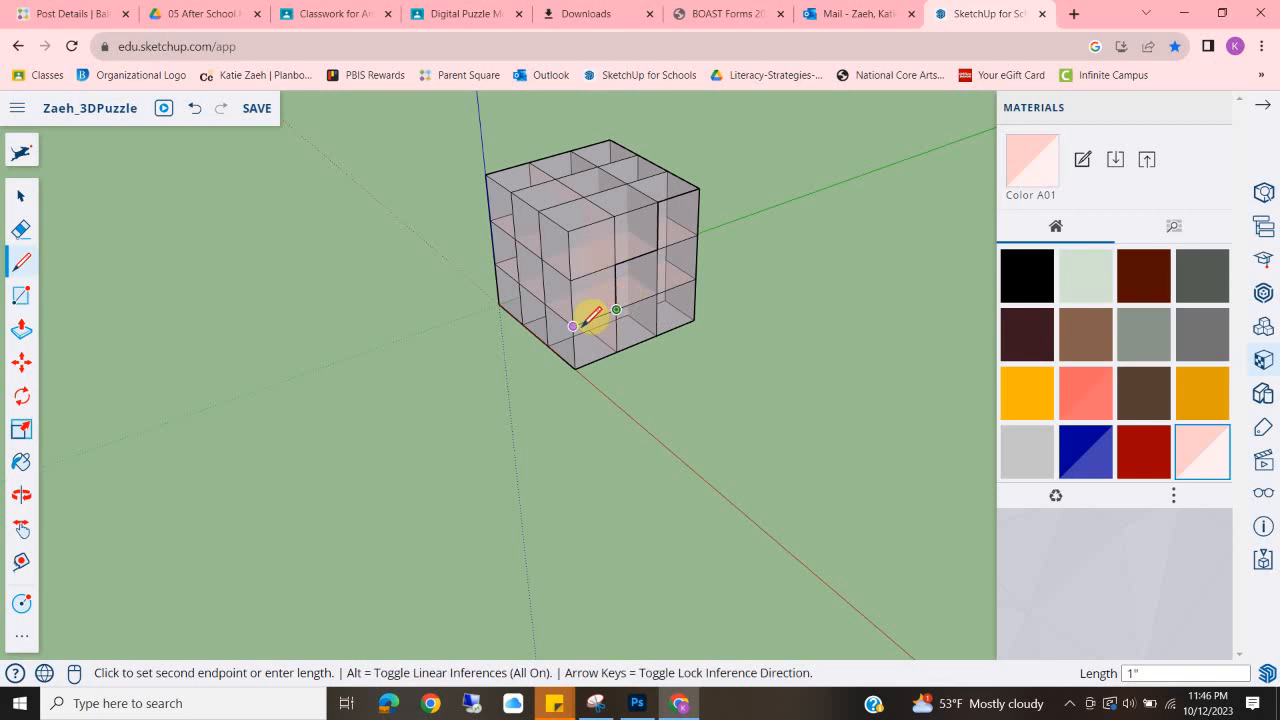
{"action": "left_click", "coordinate": [596, 320]}
{"action": "left_click", "coordinate": [576, 367]}
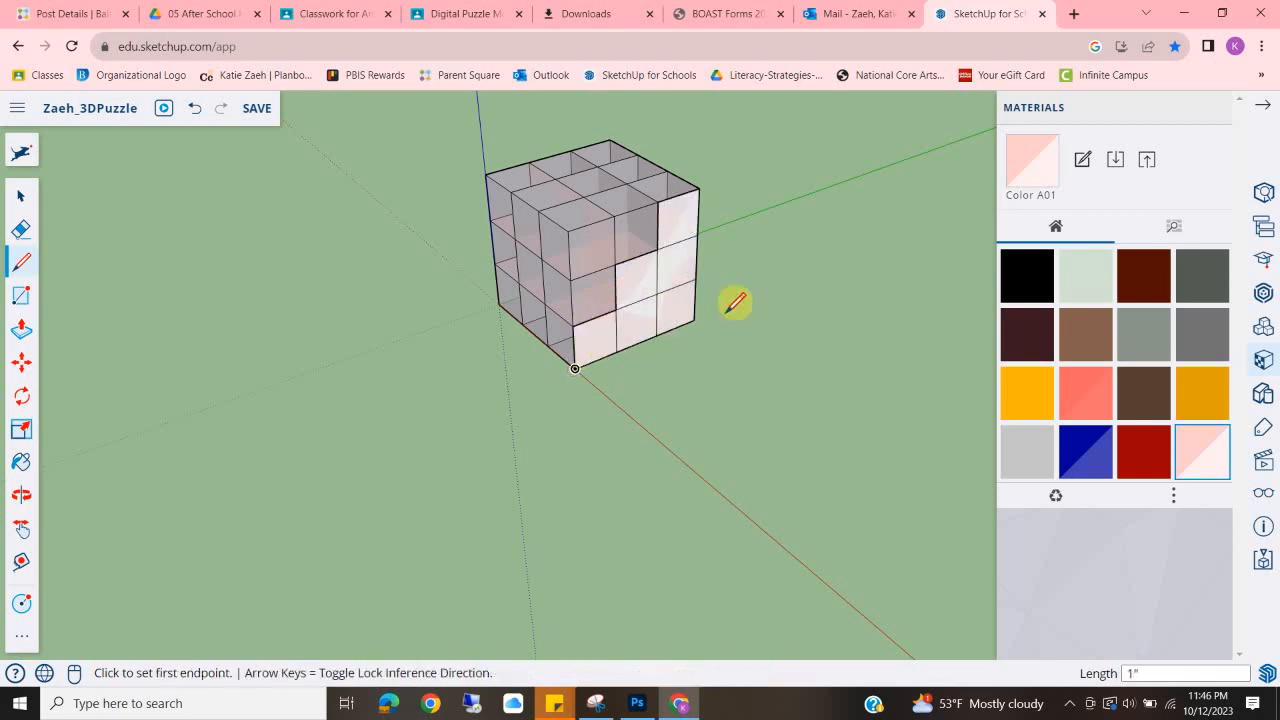
Push/Pull the staircase face 1 1/16" into the cube to give the puzzle piece depth.
{"action": "scroll", "coordinate": [634, 306], "scroll_direction": "up", "scroll_amount": 5}
{"action": "scroll", "coordinate": [614, 294], "scroll_direction": "down", "scroll_amount": 5}
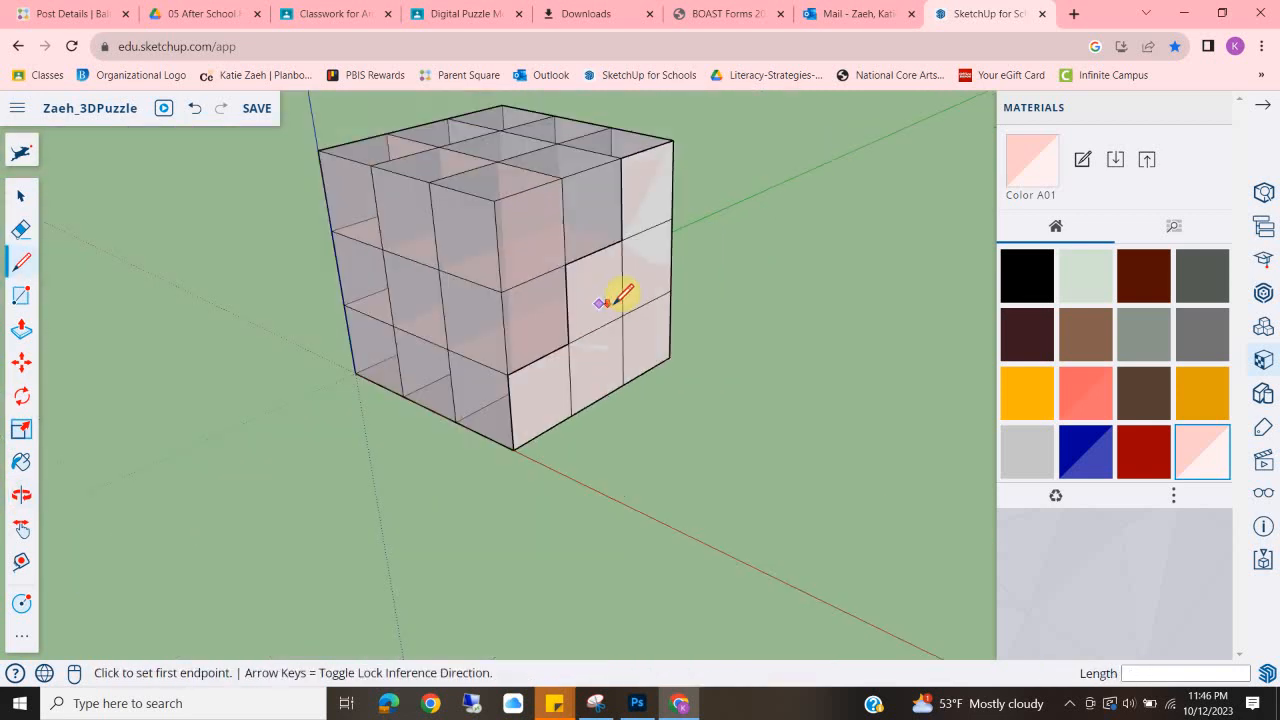
{"action": "left_click", "coordinate": [15, 346]}
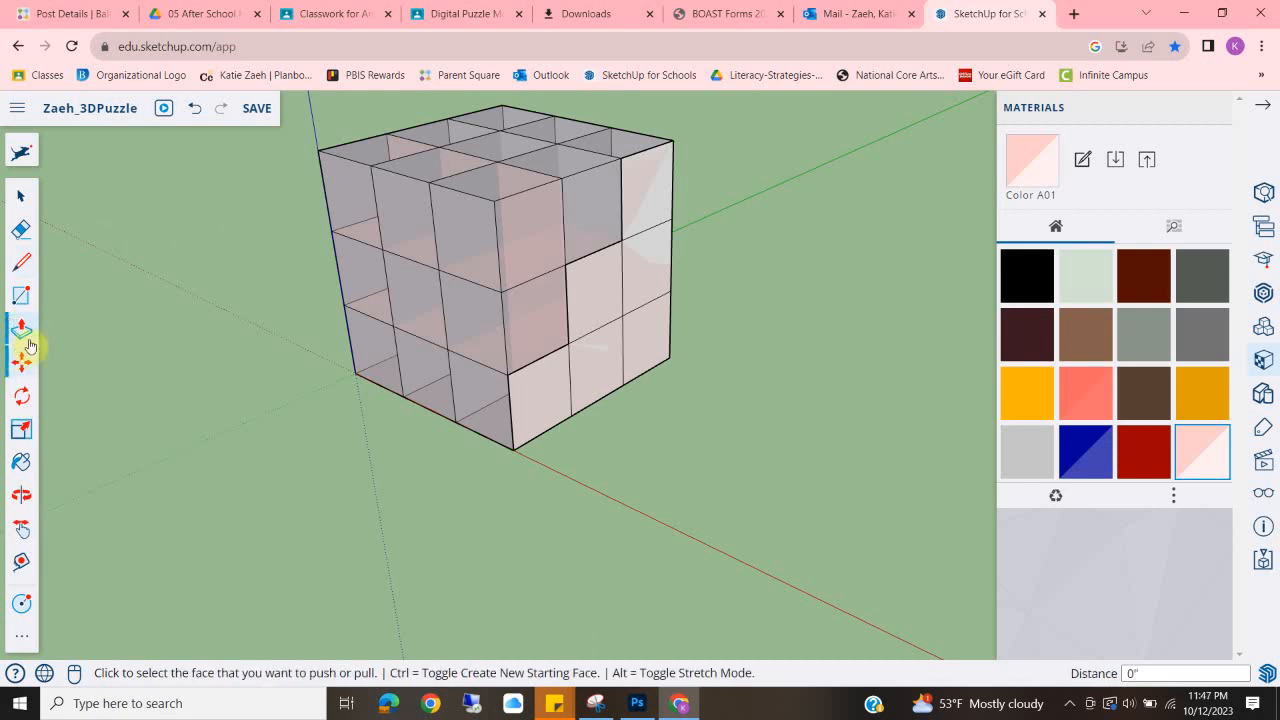
{"action": "left_click", "coordinate": [651, 206]}
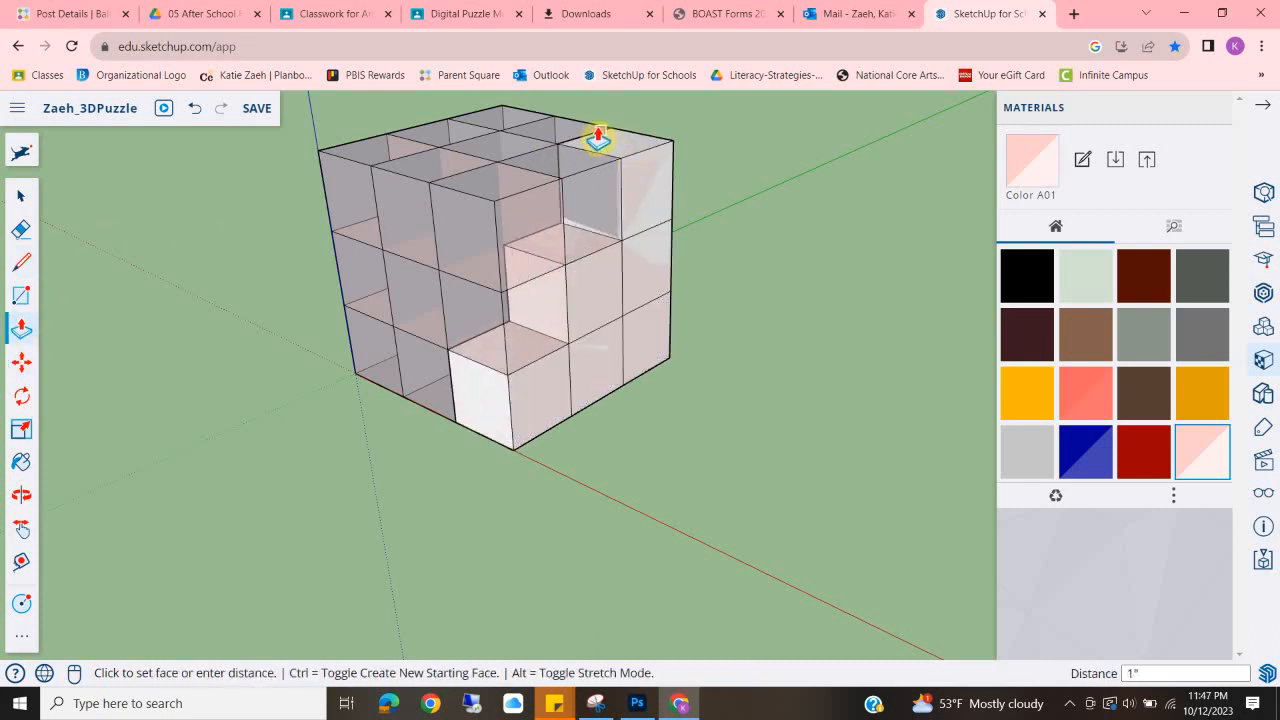
{"action": "left_click", "coordinate": [597, 140]}
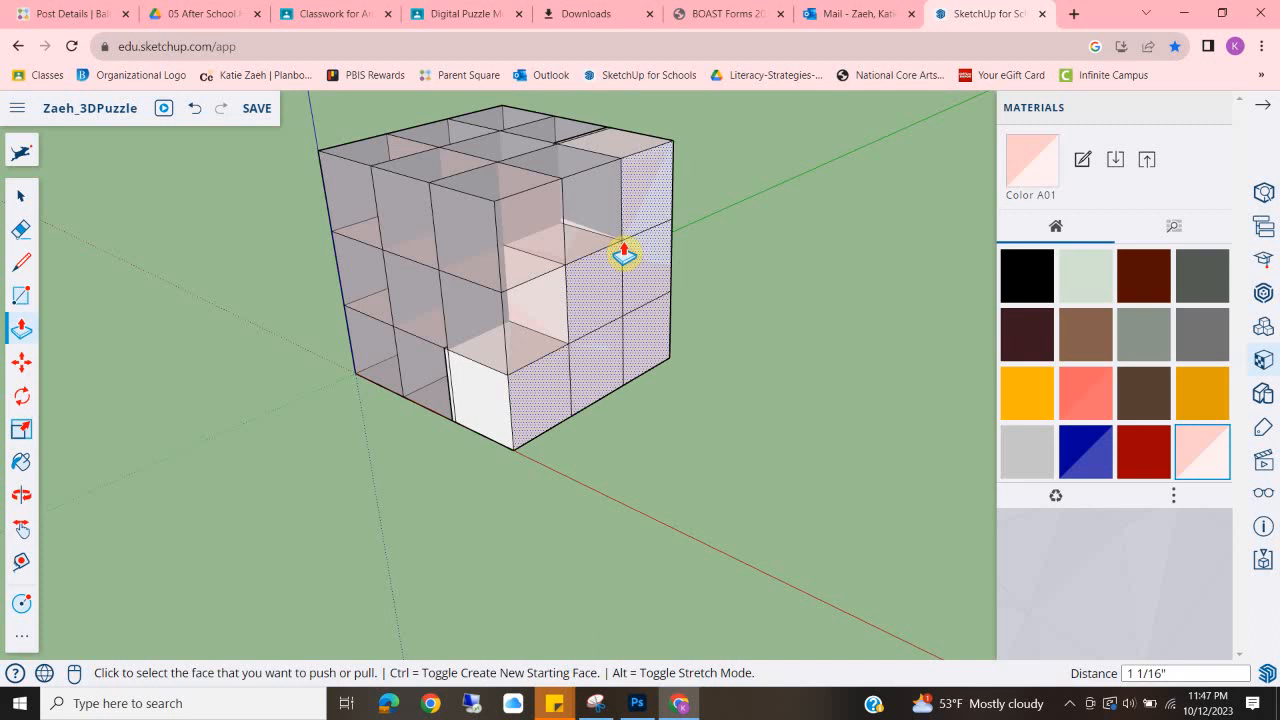
Push the staircase piece's inner face back 1/16" so it lines up with the cube's 1-inch grid line.
{"action": "scroll", "coordinate": [257, 331], "scroll_direction": "up", "scroll_amount": 3}
{"action": "middle_click_drag", "start_coordinate": [260, 331], "coordinate": [754, 374]}
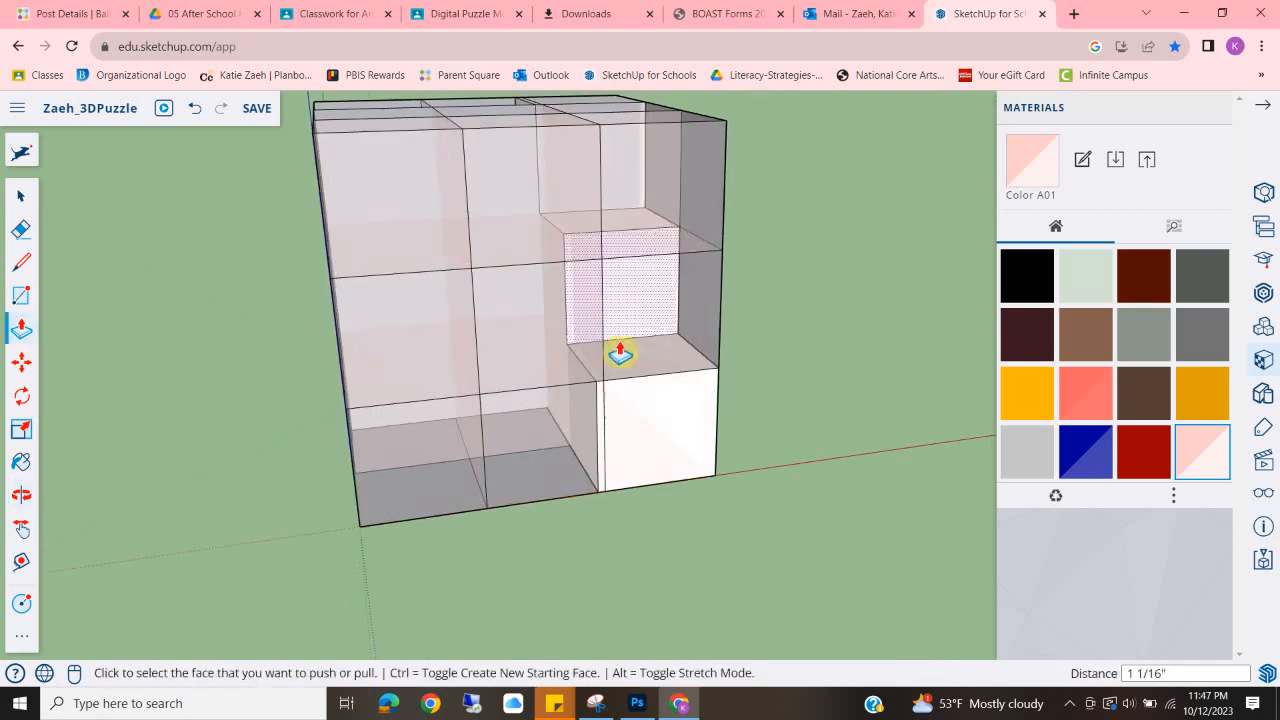
{"action": "scroll", "coordinate": [620, 354], "scroll_direction": "up", "scroll_amount": 3}
{"action": "middle_click_drag", "start_coordinate": [626, 497], "coordinate": [568, 424]}
{"action": "middle_click_drag", "start_coordinate": [445, 452], "coordinate": [689, 475]}
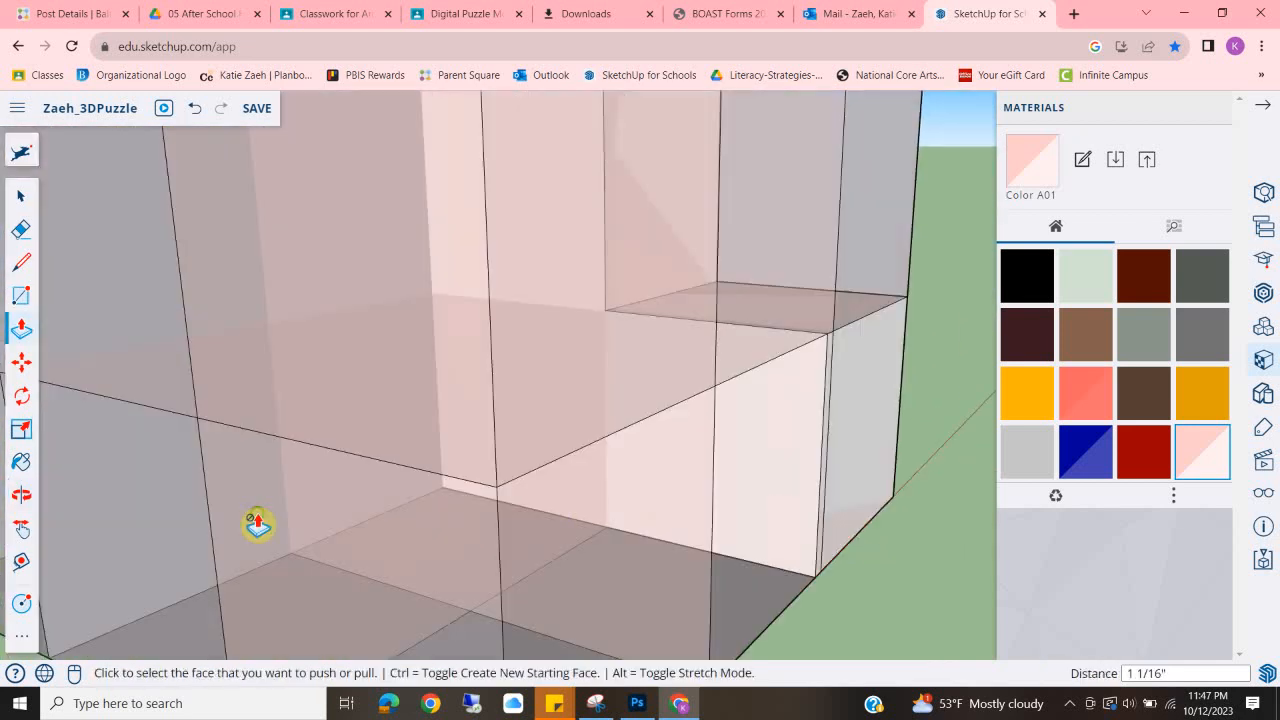
{"action": "middle_click_drag", "start_coordinate": [257, 525], "coordinate": [460, 321]}
{"action": "middle_click_drag", "start_coordinate": [304, 509], "coordinate": [712, 476]}
{"action": "scroll", "coordinate": [287, 398], "scroll_direction": "down", "scroll_amount": 7}
{"action": "middle_click_drag", "start_coordinate": [345, 379], "coordinate": [429, 463]}
{"action": "scroll", "coordinate": [177, 463], "scroll_direction": "up", "scroll_amount": 5}
{"action": "middle_click_drag", "start_coordinate": [177, 463], "coordinate": [377, 471]}
{"action": "left_click", "coordinate": [374, 480]}
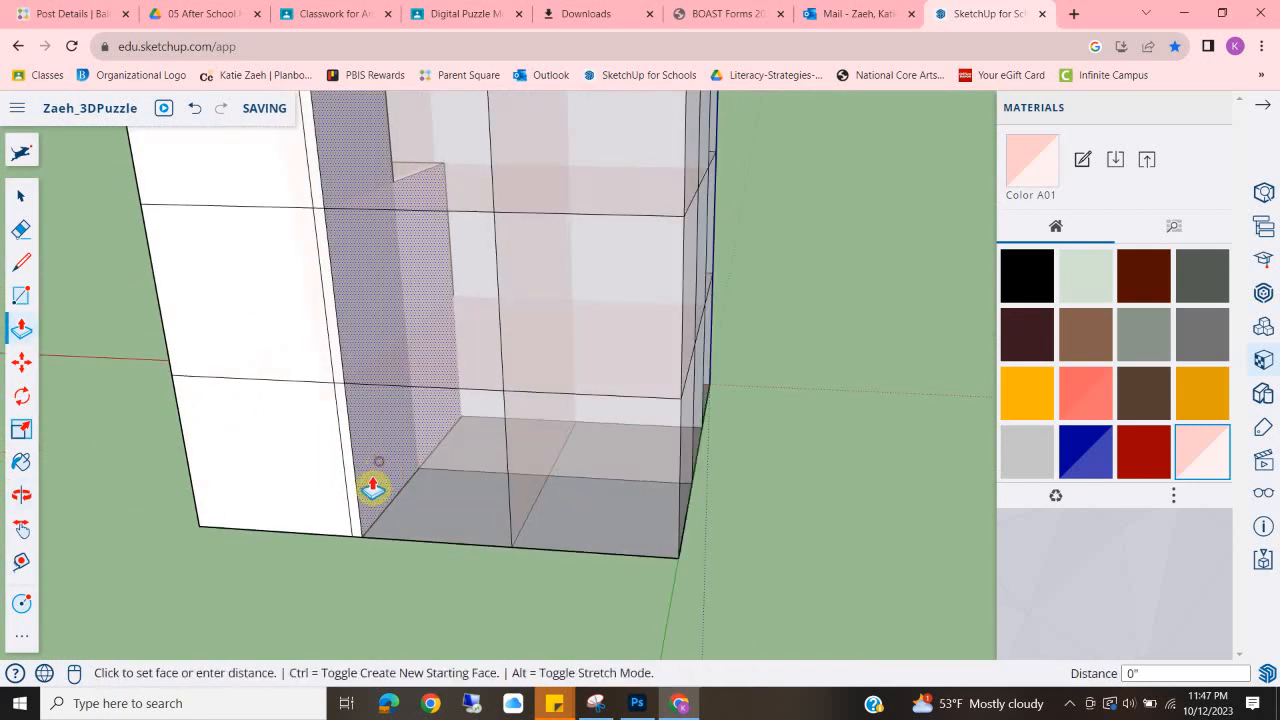
{"action": "left_click", "coordinate": [360, 542]}
Draw a 1" vertical line on the staircase piece's inner face between the lowest step's inner corner and the bottom edge.
{"action": "middle_click_drag", "start_coordinate": [623, 414], "coordinate": [503, 354]}
{"action": "scroll", "coordinate": [650, 282], "scroll_direction": "up", "scroll_amount": 5}
{"action": "scroll", "coordinate": [655, 284], "scroll_direction": "down", "scroll_amount": 1}
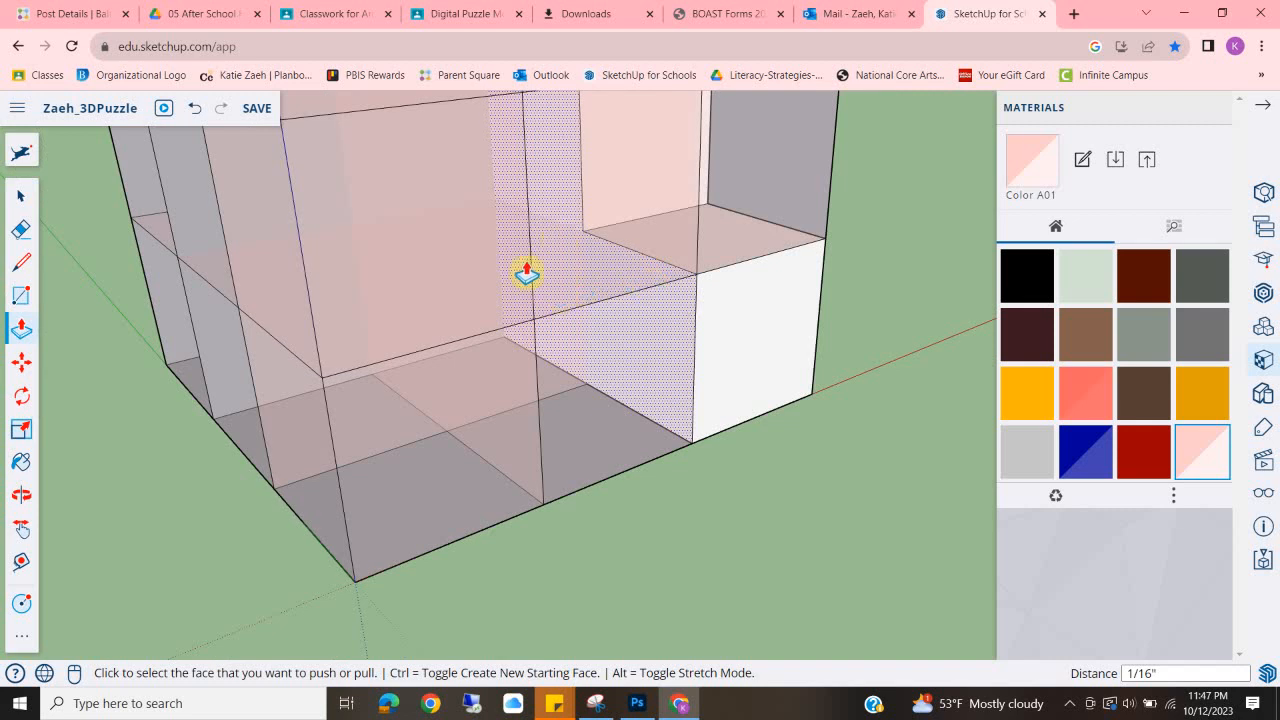
{"action": "middle_click_drag", "start_coordinate": [527, 272], "coordinate": [748, 274]}
{"action": "left_click", "coordinate": [22, 262]}
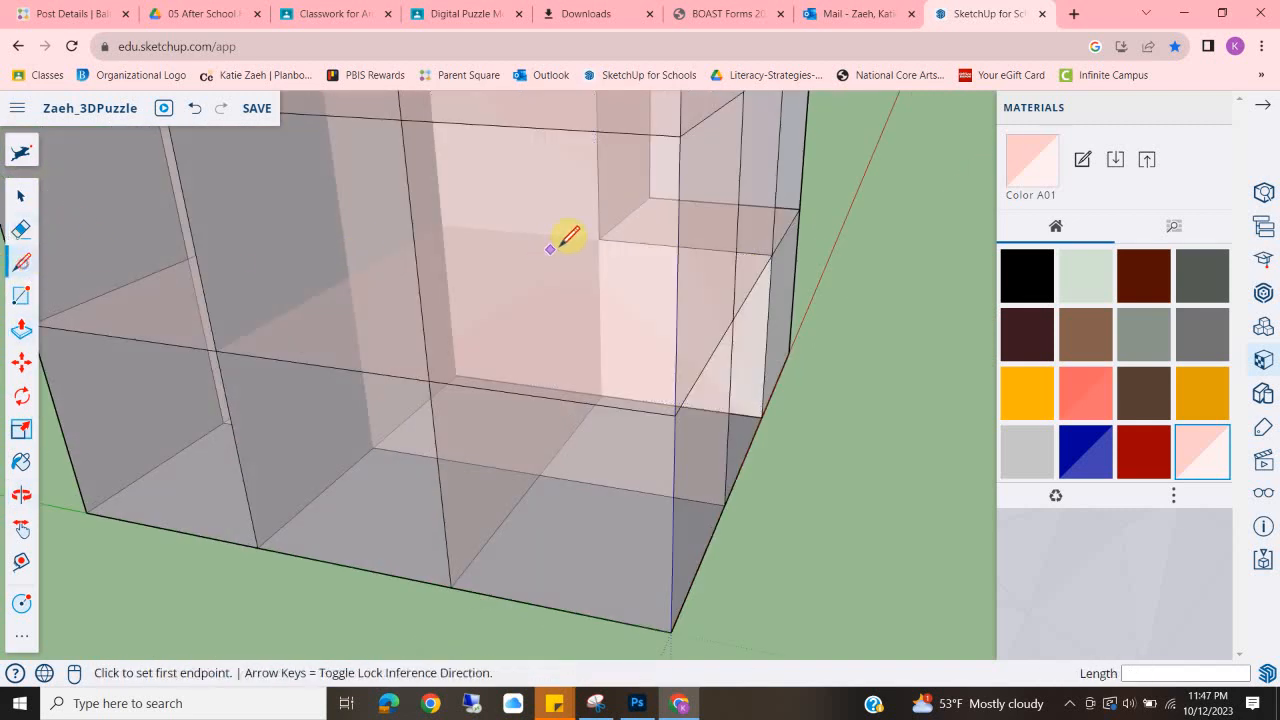
{"action": "mouse_move", "coordinate": [607, 229]}
{"action": "middle_mouse_down"}
{"action": "mouse_move", "coordinate": [591, 306]}
{"action": "mouse_move", "coordinate": [614, 229]}
{"action": "mouse_move", "coordinate": [480, 331]}
{"action": "mouse_move", "coordinate": [619, 298]}
{"action": "middle_mouse_up"}
{"action": "scroll", "coordinate": [580, 227], "scroll_direction": "up", "scroll_amount": 3}
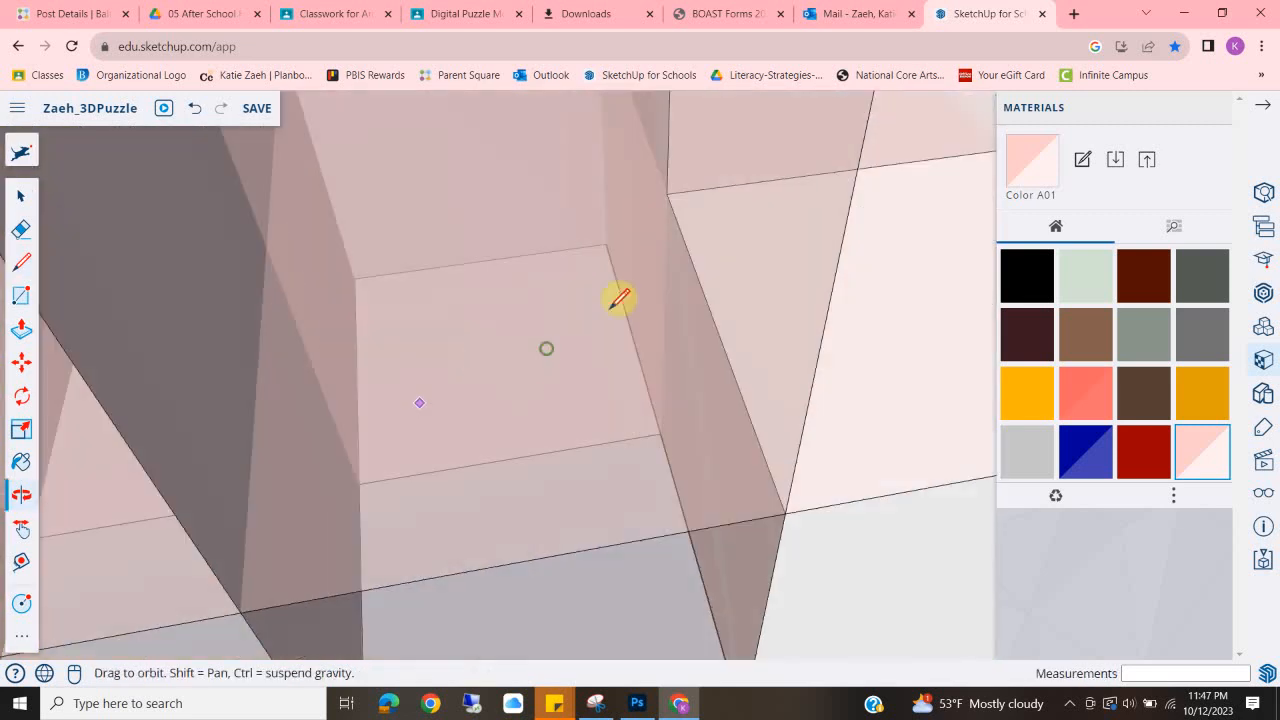
{"action": "middle_click_drag", "start_coordinate": [645, 177], "coordinate": [659, 455]}
{"action": "scroll", "coordinate": [630, 350], "scroll_direction": "down", "scroll_amount": 5}
{"action": "middle_click_drag", "start_coordinate": [622, 537], "coordinate": [670, 330]}
{"action": "left_click", "coordinate": [655, 412]}
{"action": "left_click", "coordinate": [650, 318]}
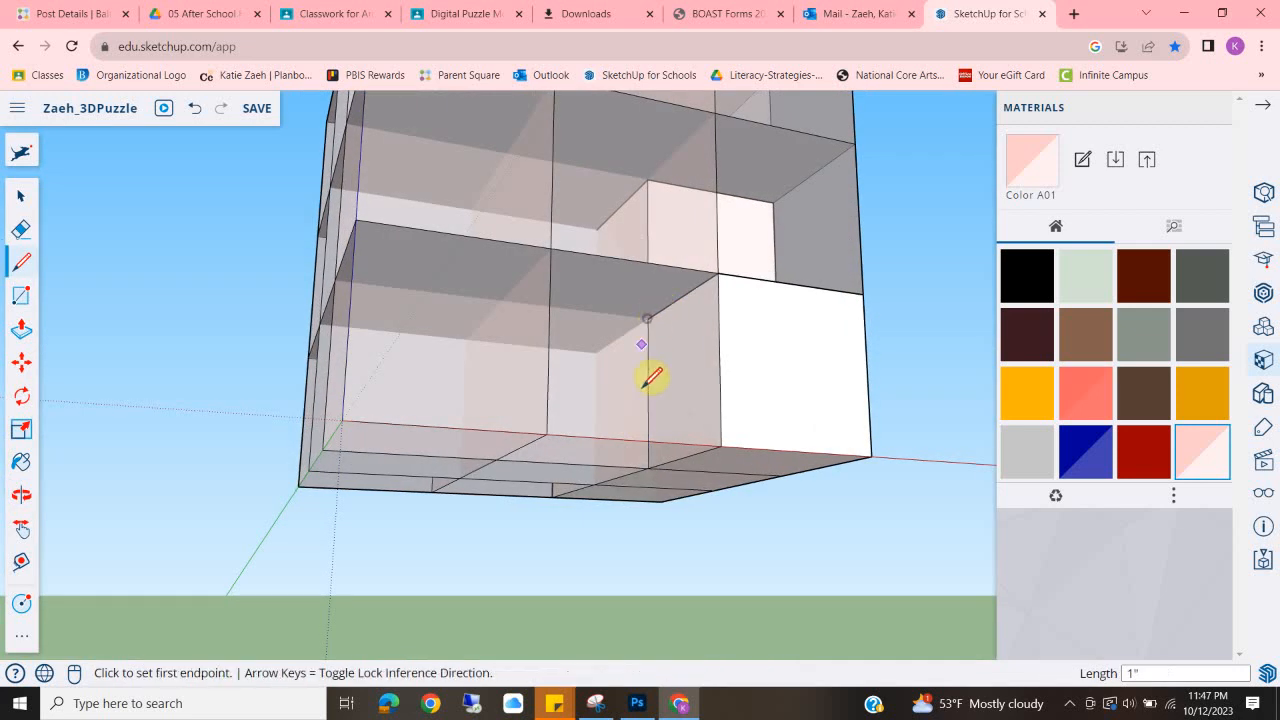
Draw a vertical line on the staircase piece's inner face from the bottom plane to the inner grid corner, one square behind the previous line.
{"action": "left_click", "coordinate": [594, 484]}
{"action": "left_click", "coordinate": [595, 352]}
{"action": "middle_click_drag", "start_coordinate": [640, 326], "coordinate": [757, 400]}
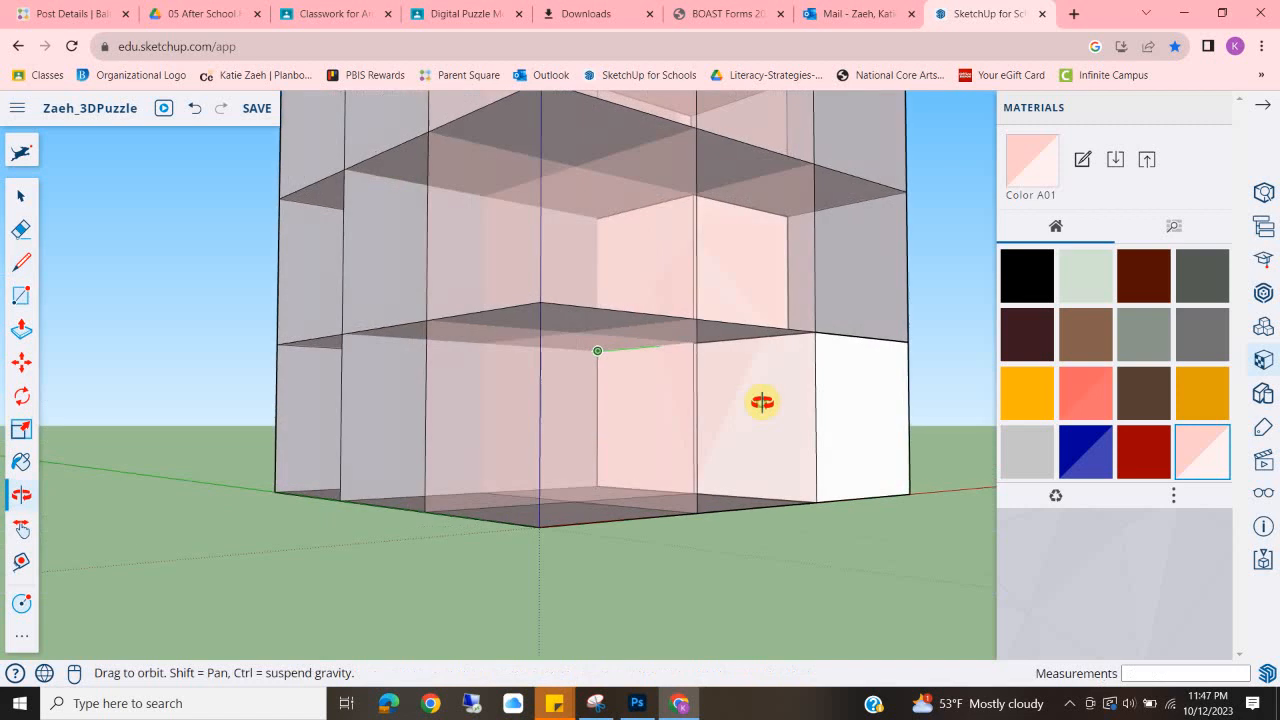
{"action": "scroll", "coordinate": [706, 334], "scroll_direction": "up", "scroll_amount": 5}
{"action": "mouse_move", "coordinate": [700, 335]}
{"action": "middle_mouse_down"}
{"action": "mouse_move", "coordinate": [654, 340]}
{"action": "mouse_move", "coordinate": [717, 349]}
{"action": "middle_mouse_up"}
{"action": "middle_click_drag", "start_coordinate": [880, 365], "coordinate": [810, 404]}
{"action": "scroll", "coordinate": [810, 404], "scroll_direction": "down", "scroll_amount": 3}
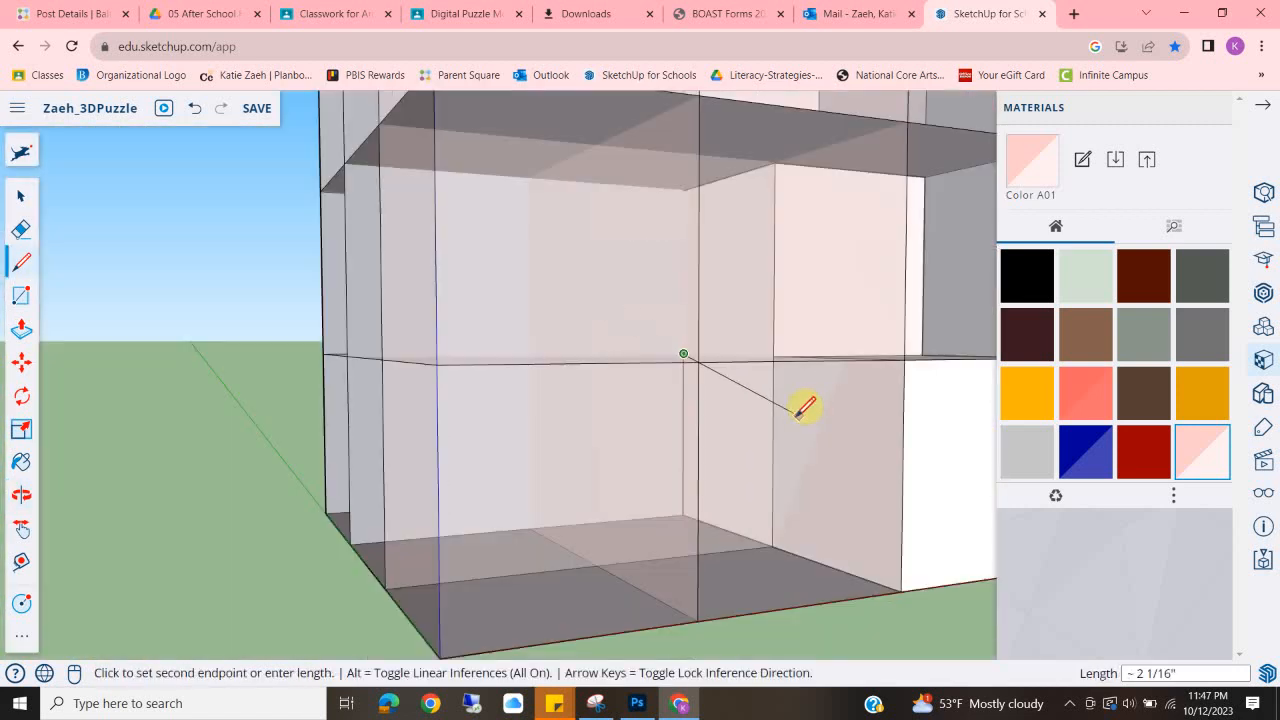
{"action": "key", "text": "Escape"}
{"action": "middle_click_drag", "start_coordinate": [711, 405], "coordinate": [720, 380]}
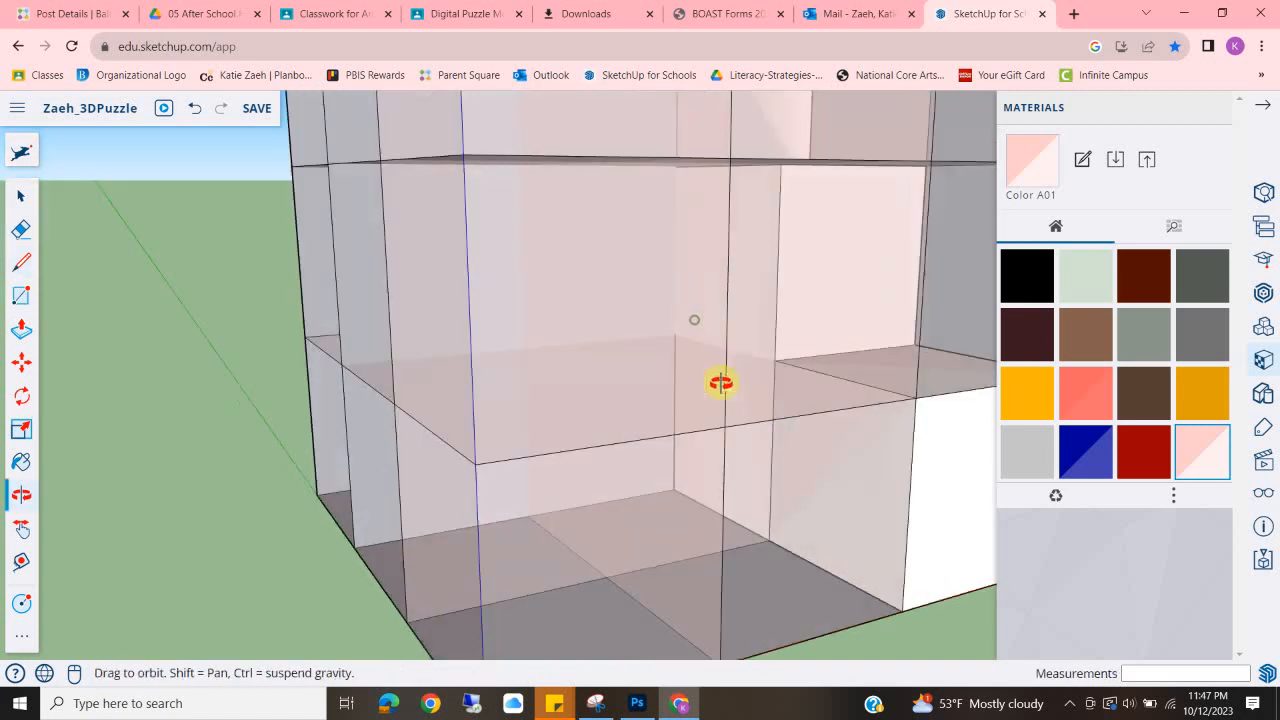
{"action": "scroll", "coordinate": [689, 323], "scroll_direction": "up", "scroll_amount": 5}
{"action": "scroll", "coordinate": [665, 330], "scroll_direction": "up", "scroll_amount": 2}
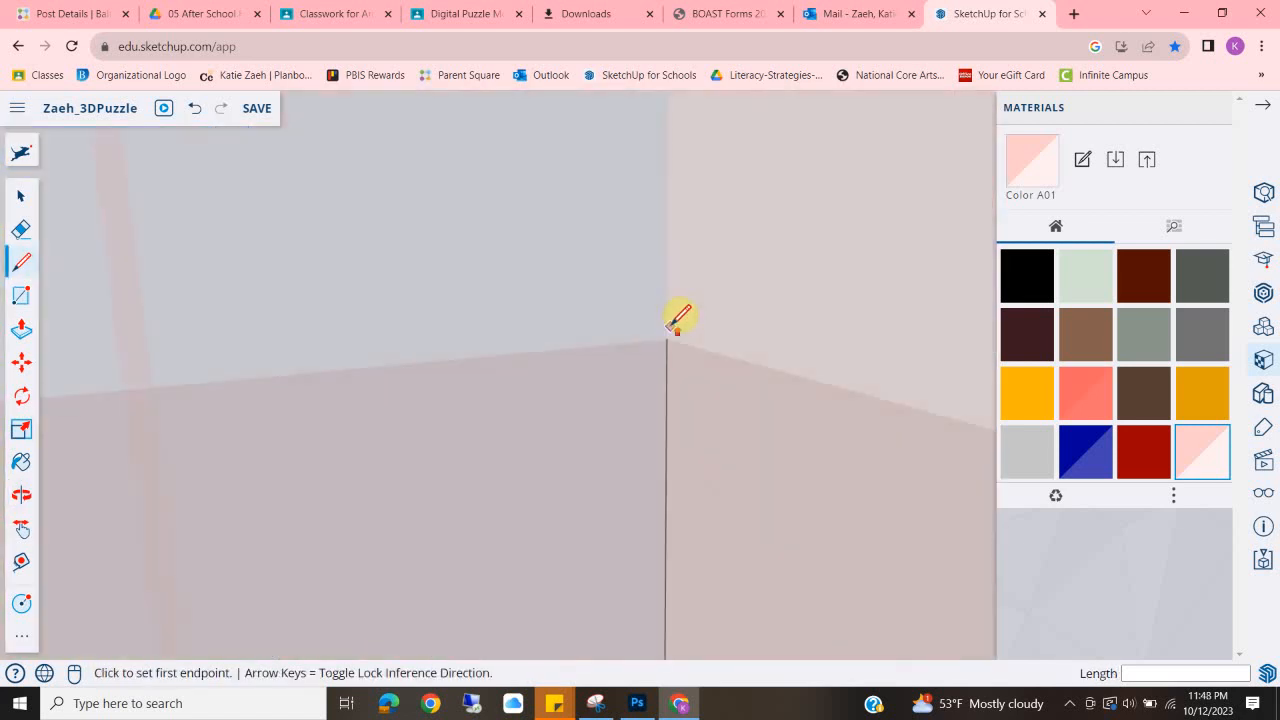
{"action": "middle_click_drag", "start_coordinate": [668, 334], "coordinate": [491, 300]}
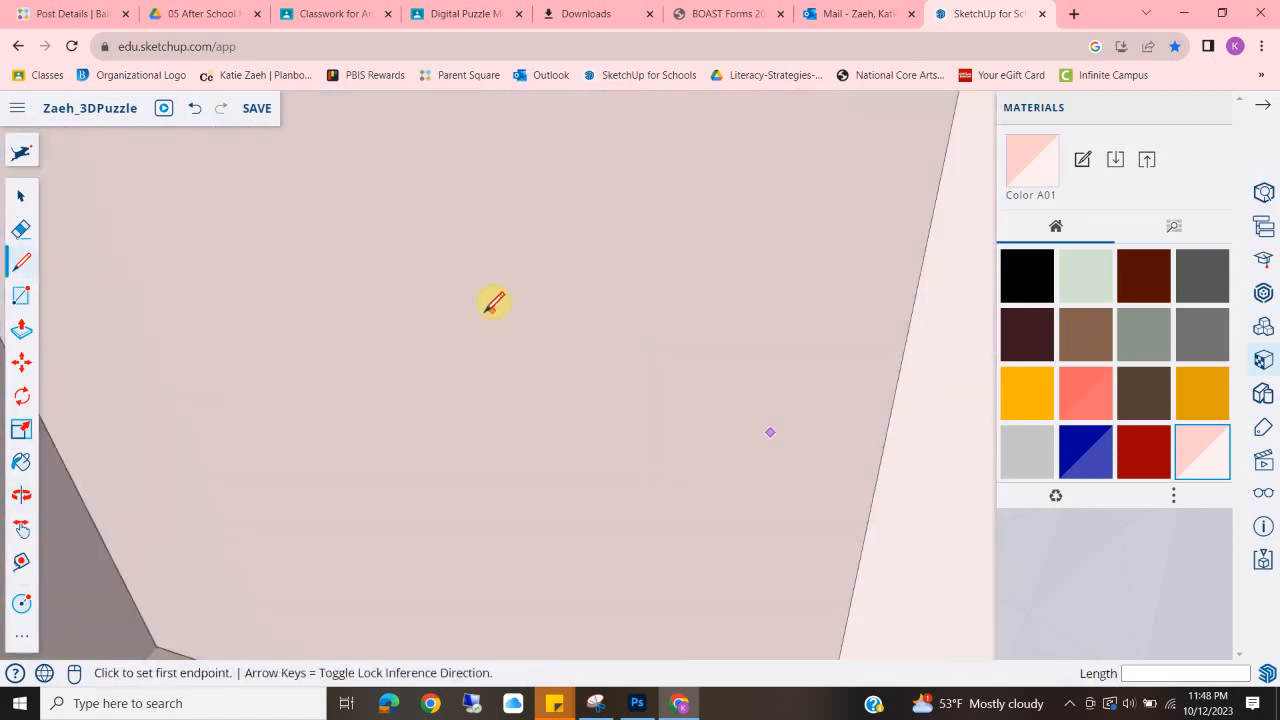
{"action": "scroll", "coordinate": [543, 289], "scroll_direction": "down", "scroll_amount": 3}
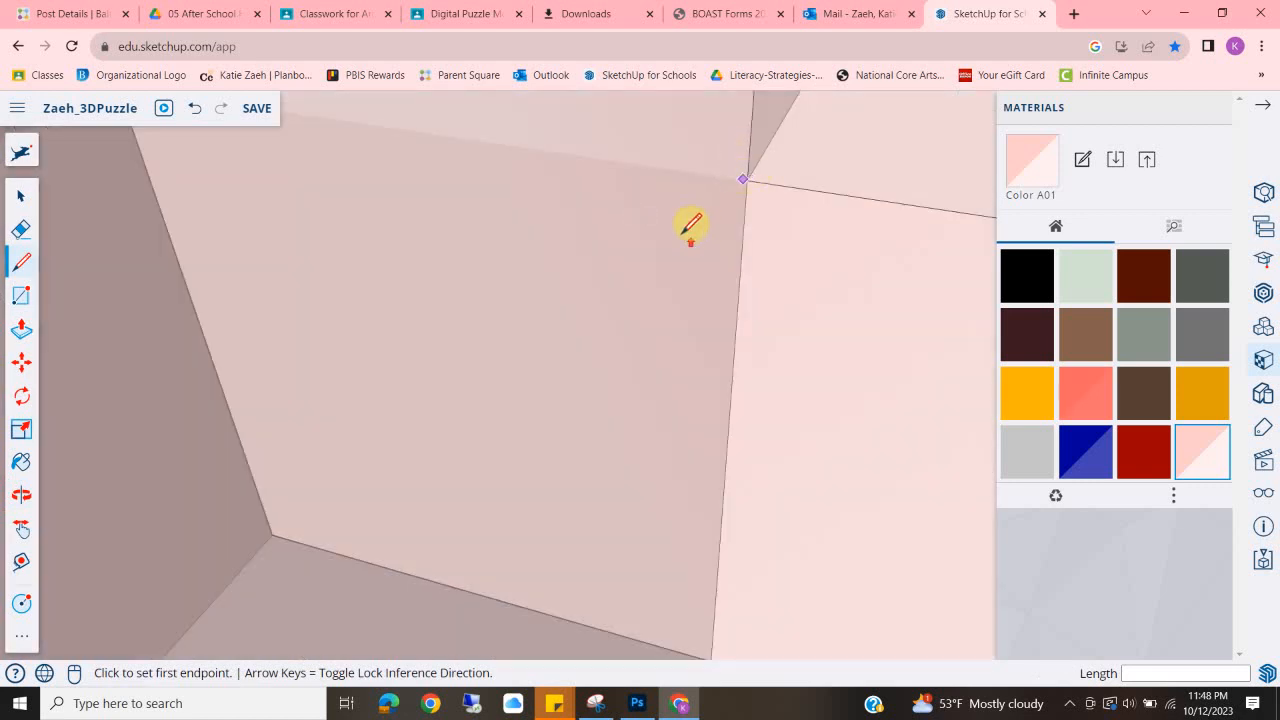
{"action": "scroll", "coordinate": [690, 225], "scroll_direction": "down", "scroll_amount": 8}
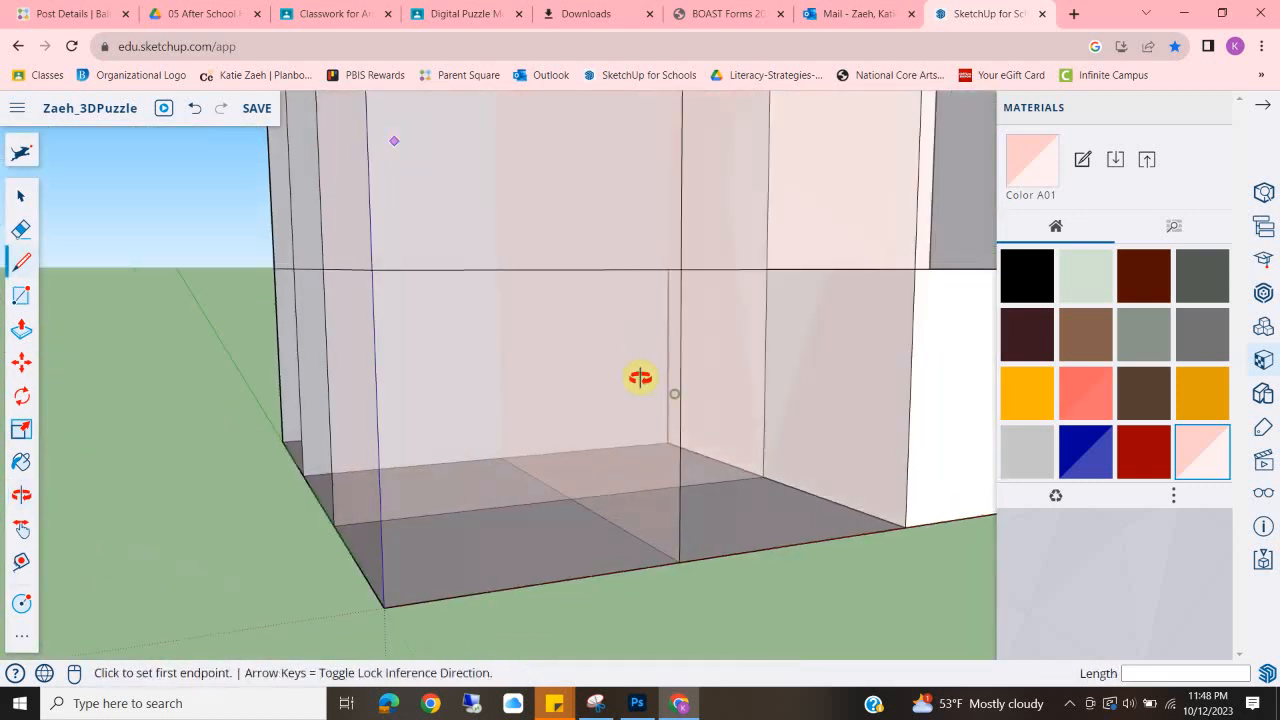
{"action": "middle_click_drag", "start_coordinate": [640, 377], "coordinate": [869, 403]}
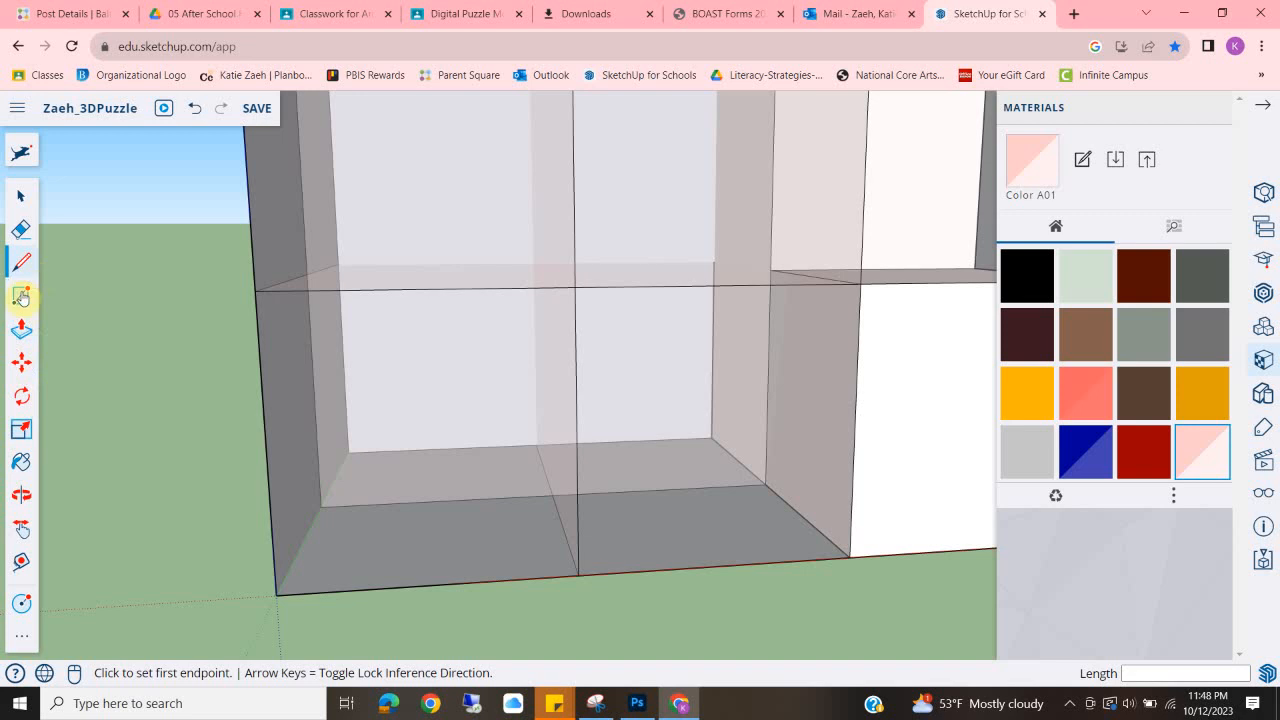
{"action": "middle_click_drag", "start_coordinate": [740, 534], "coordinate": [770, 447]}
{"action": "left_click", "coordinate": [781, 455]}
{"action": "scroll", "coordinate": [700, 395], "scroll_direction": "down", "scroll_amount": 5}
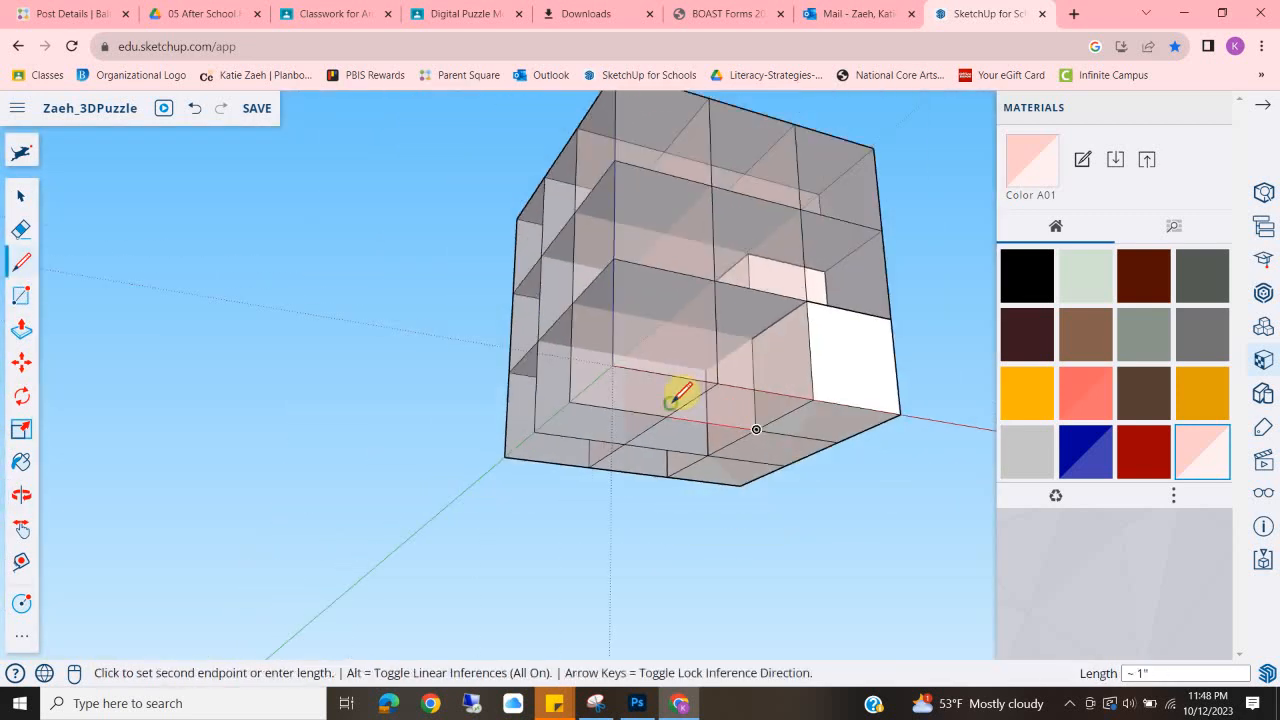
{"action": "left_click", "coordinate": [23, 300]}
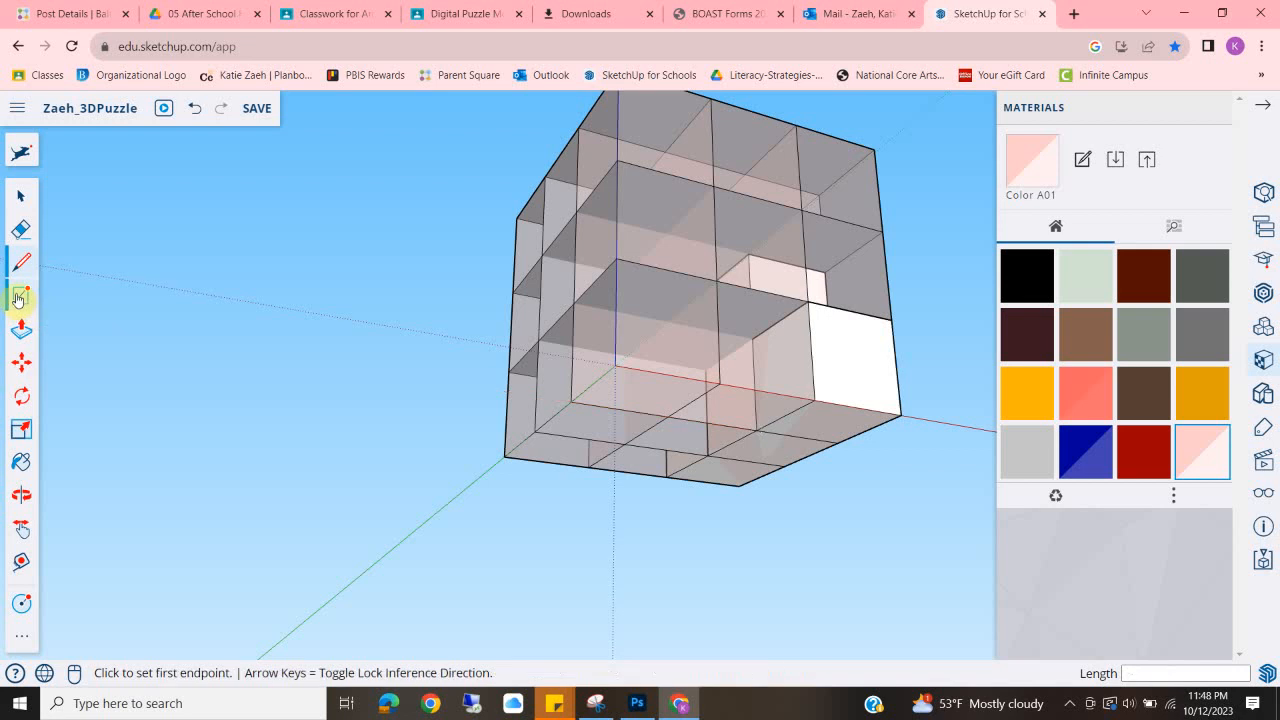
{"action": "left_click", "coordinate": [757, 430]}
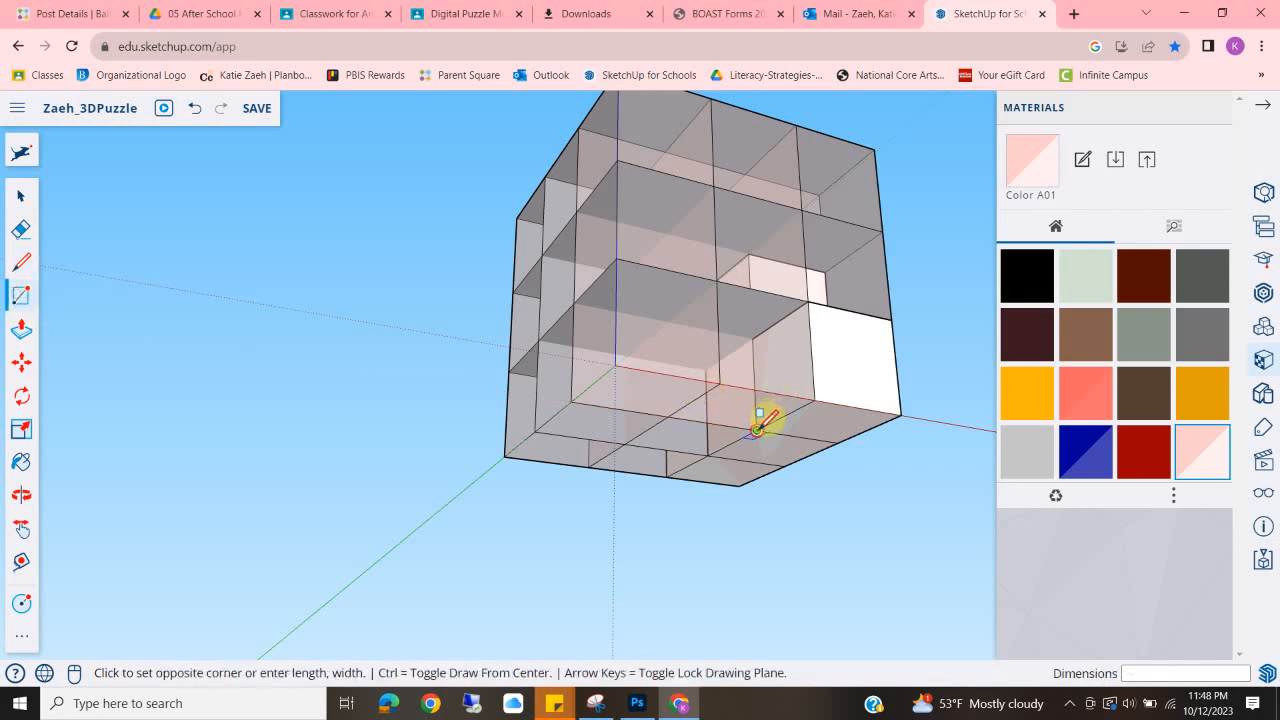
{"action": "scroll", "coordinate": [740, 400], "scroll_direction": "up", "scroll_amount": 6}
{"action": "mouse_move", "coordinate": [686, 329]}
{"action": "middle_mouse_down"}
{"action": "mouse_move", "coordinate": [843, 410]}
{"action": "mouse_move", "coordinate": [473, 308]}
{"action": "middle_mouse_up"}
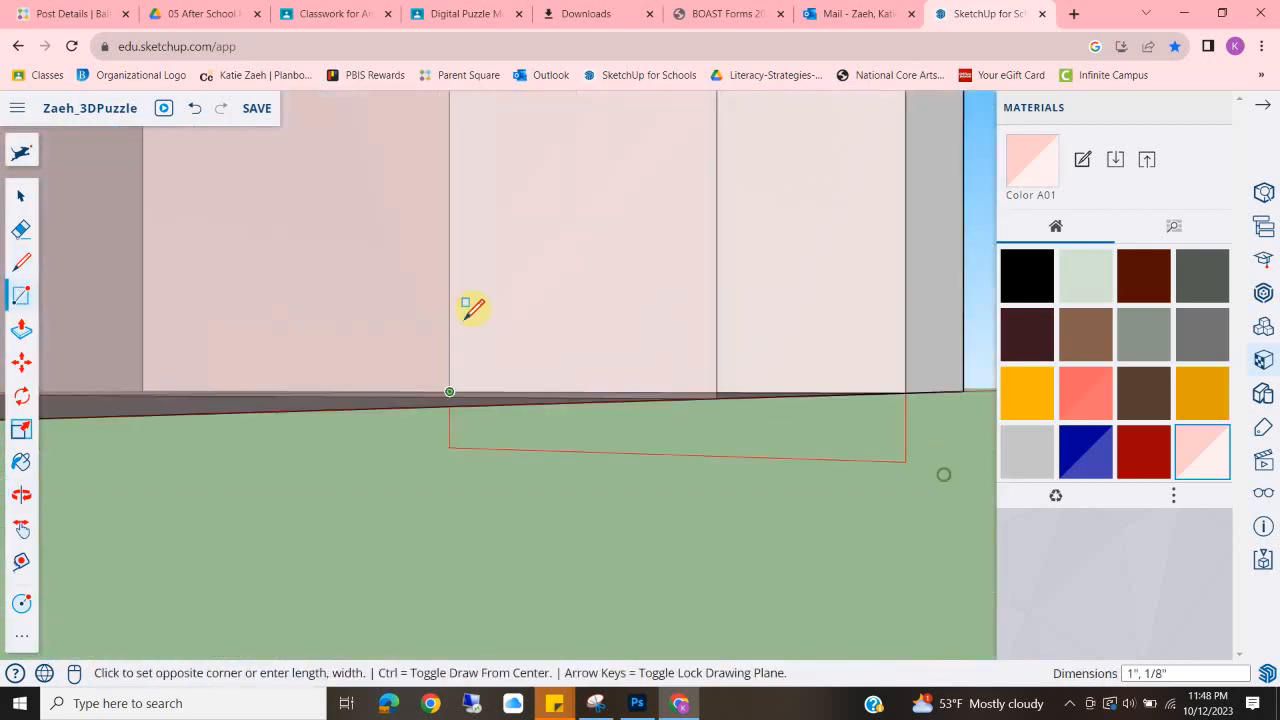
{"action": "scroll", "coordinate": [278, 257], "scroll_direction": "down", "scroll_amount": 3}
{"action": "middle_click_drag", "start_coordinate": [280, 257], "coordinate": [331, 328]}
{"action": "scroll", "coordinate": [328, 324], "scroll_direction": "down", "scroll_amount": 2}
{"action": "mouse_move", "coordinate": [283, 266]}
{"action": "middle_mouse_down"}
{"action": "mouse_move", "coordinate": [381, 335]}
{"action": "mouse_move", "coordinate": [749, 512]}
{"action": "mouse_move", "coordinate": [818, 525]}
{"action": "middle_mouse_up"}
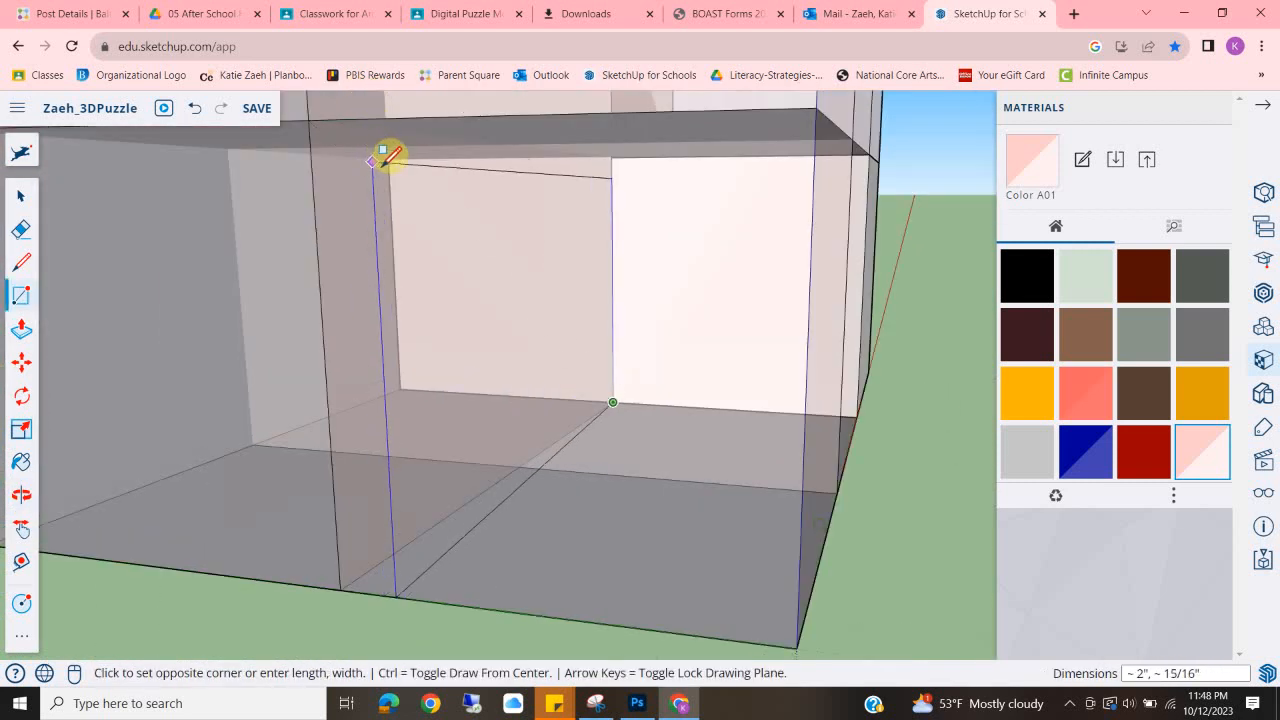
{"action": "scroll", "coordinate": [545, 320], "scroll_direction": "down", "scroll_amount": 3}
{"action": "middle_click_drag", "start_coordinate": [440, 280], "coordinate": [315, 205]}
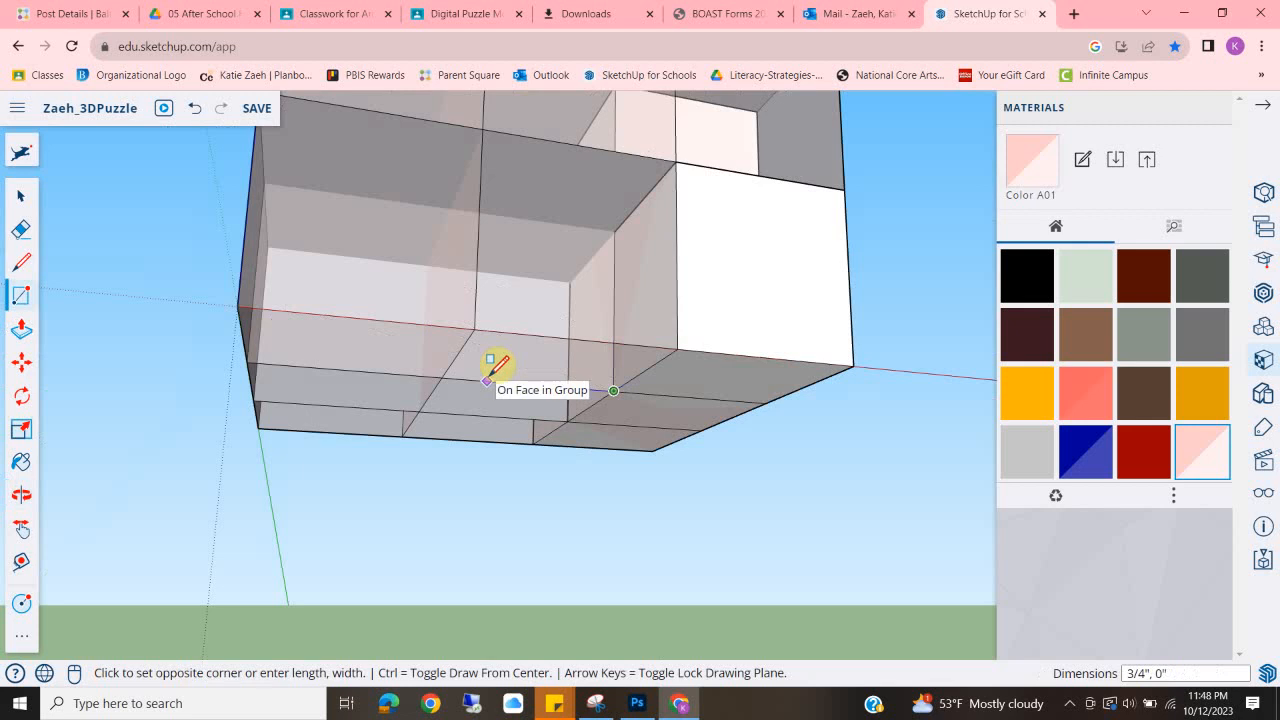
{"action": "key", "text": "Escape"}
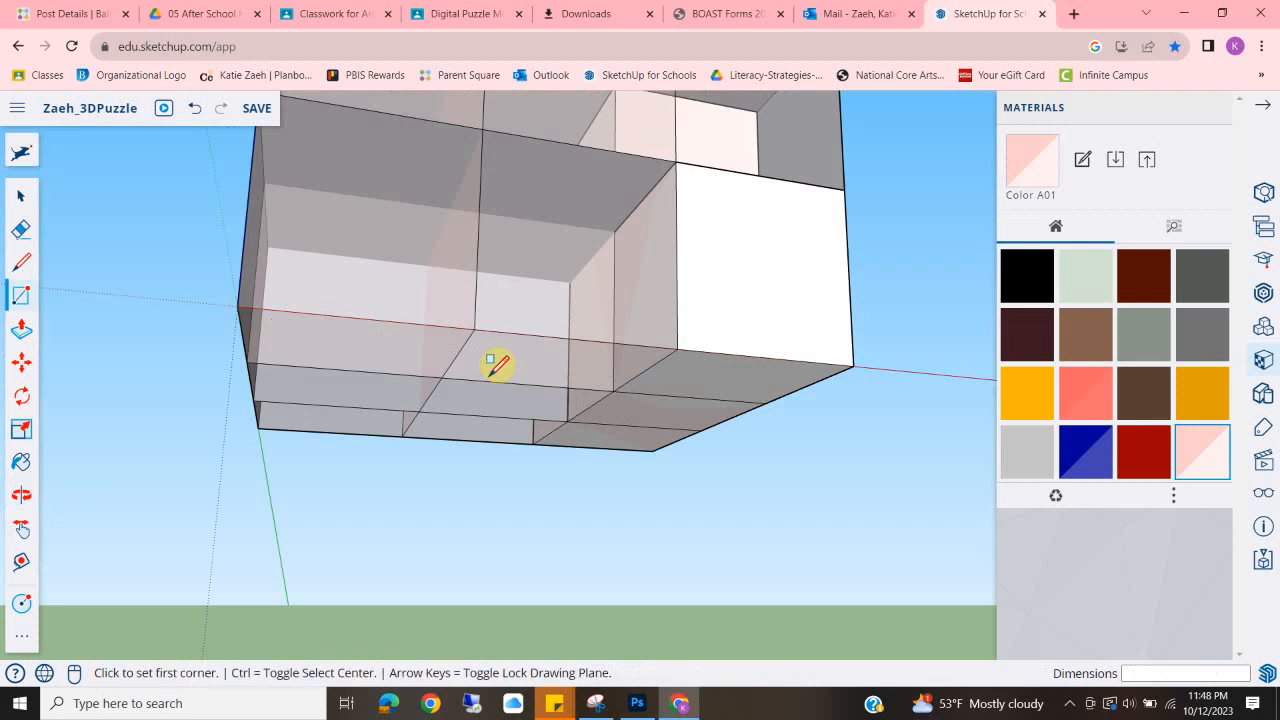
Draw a rectangle two grid squares long and one wide under the cube's middle row, and Push/Pull it up to the first 1-inch grid level.
{"action": "left_click", "coordinate": [568, 419]}
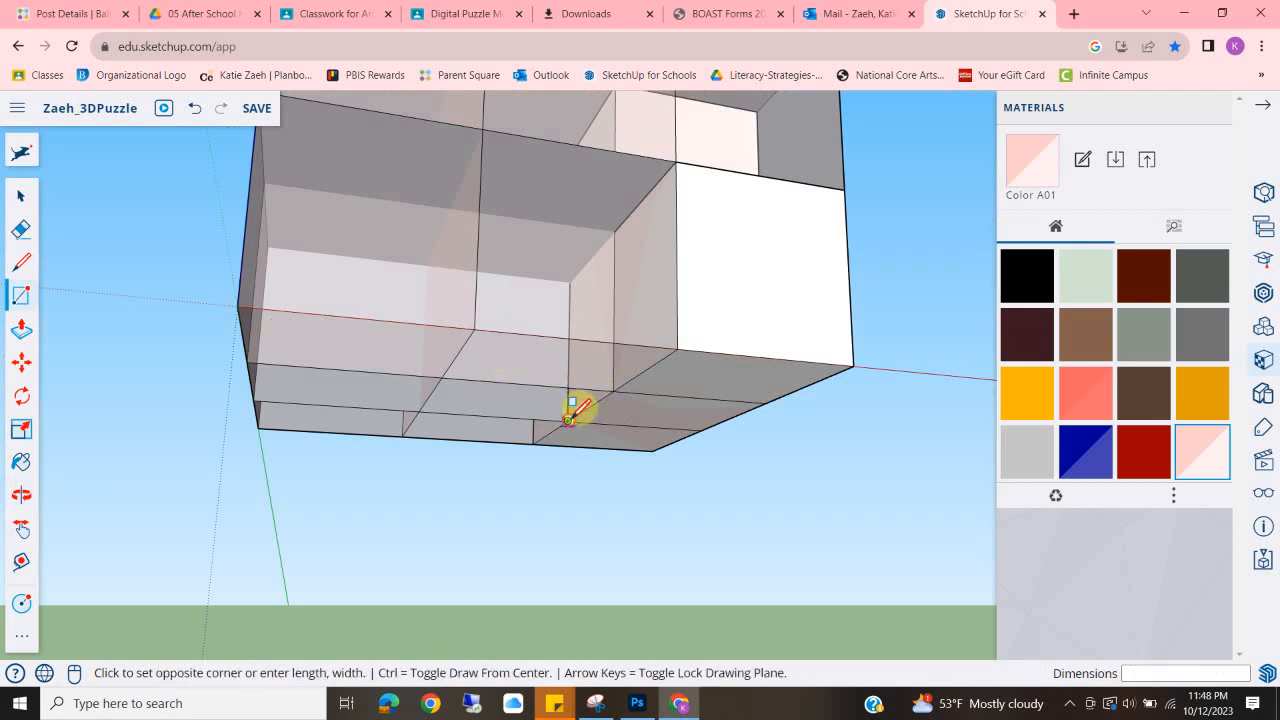
{"action": "left_click", "coordinate": [246, 361]}
{"action": "left_click", "coordinate": [21, 328]}
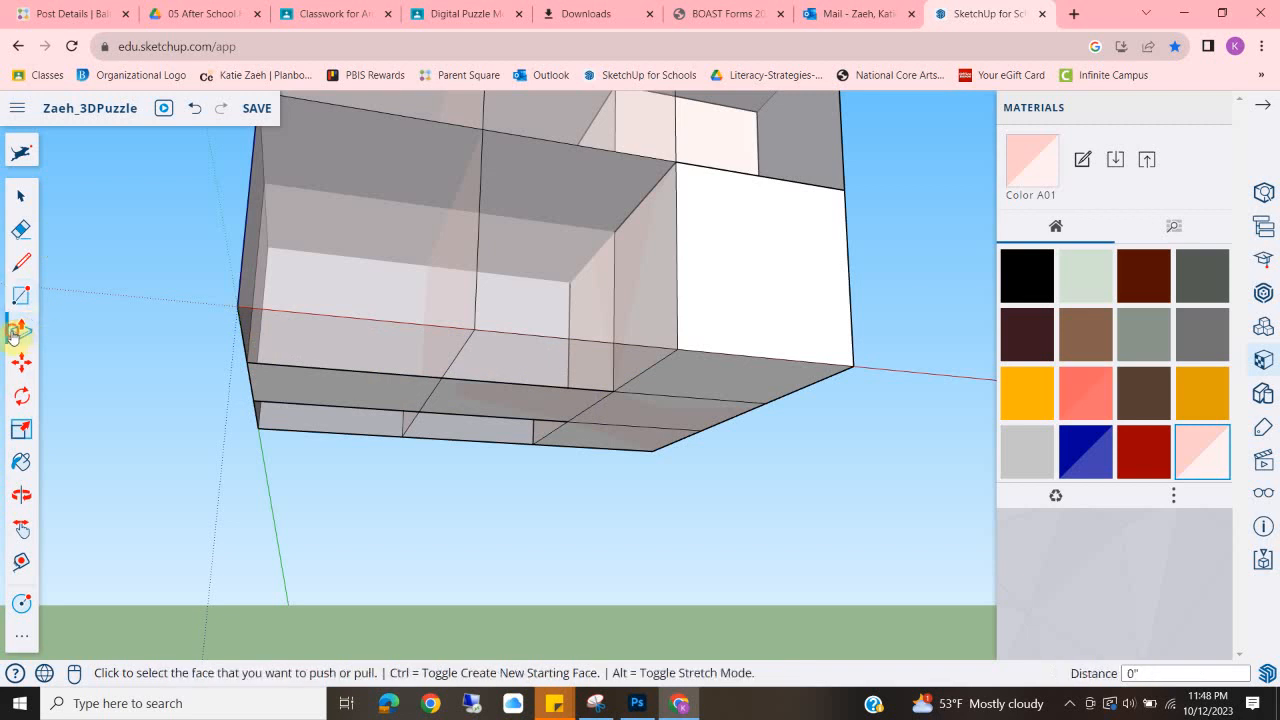
{"action": "left_click", "coordinate": [386, 418]}
{"action": "middle_click_drag", "start_coordinate": [409, 254], "coordinate": [822, 283]}
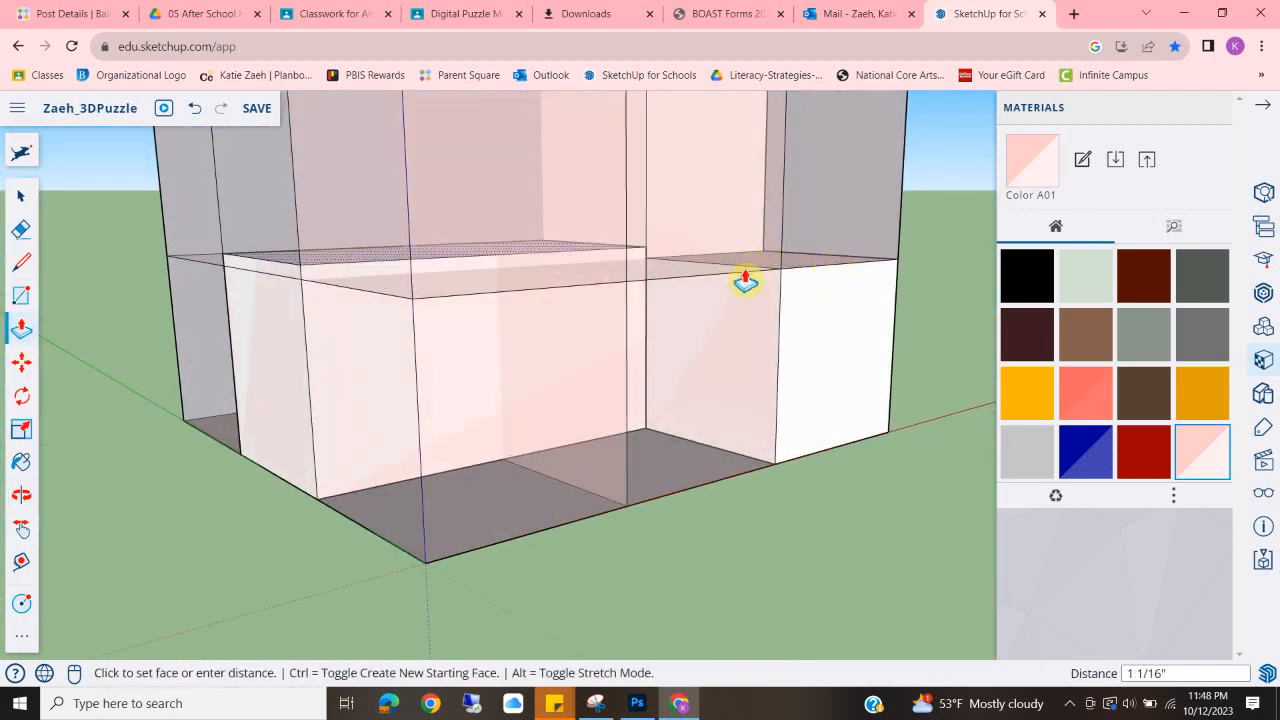
{"action": "left_click", "coordinate": [706, 288]}
{"action": "middle_click_drag", "start_coordinate": [706, 288], "coordinate": [346, 368]}
{"action": "middle_click_drag", "start_coordinate": [337, 313], "coordinate": [420, 320]}
Draw a 1" line along the green axis across the new block's top, splitting it into two grid squares.
{"action": "left_click", "coordinate": [22, 262]}
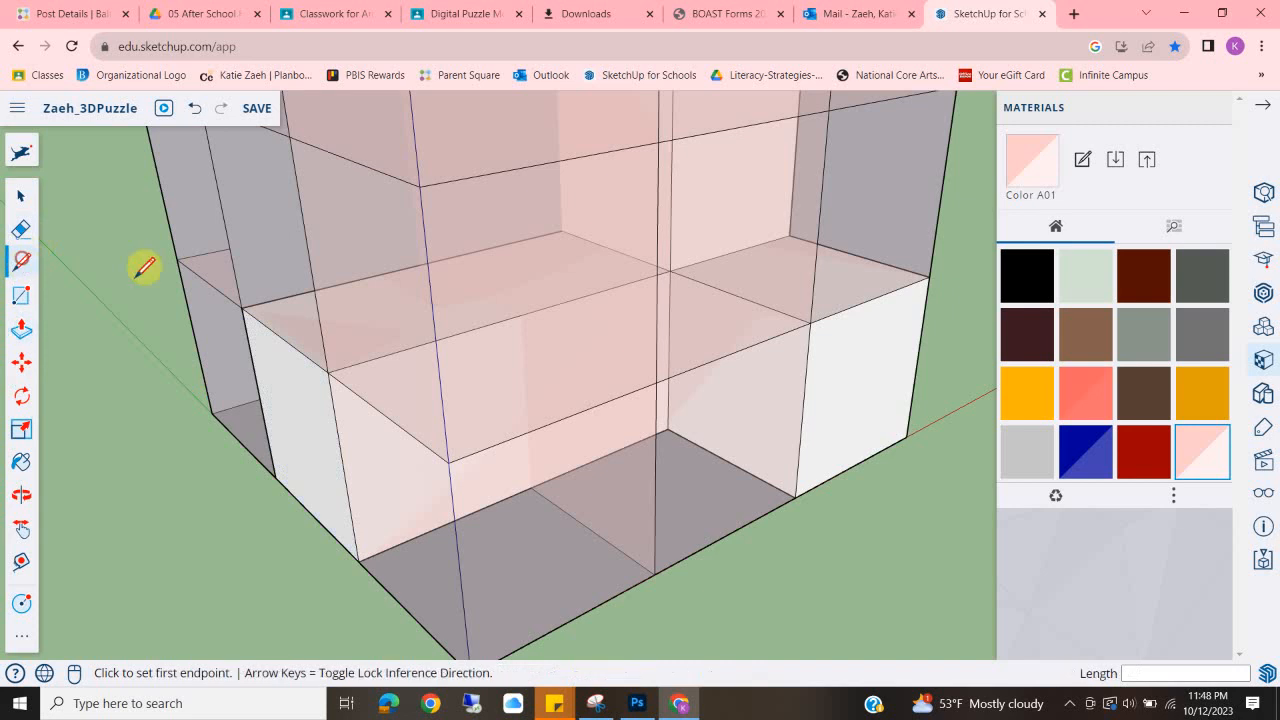
{"action": "middle_click_drag", "start_coordinate": [394, 346], "coordinate": [600, 323]}
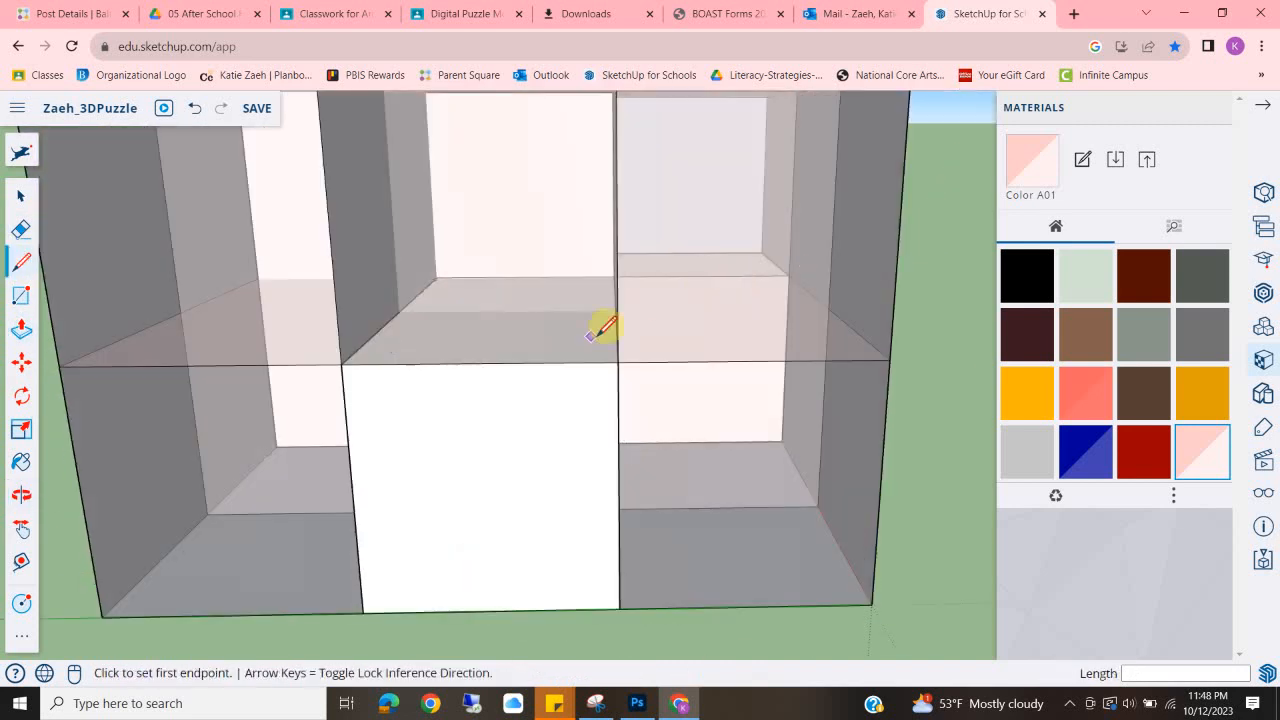
{"action": "scroll", "coordinate": [604, 329], "scroll_direction": "up", "scroll_amount": 3}
{"action": "scroll", "coordinate": [598, 305], "scroll_direction": "up", "scroll_amount": 3}
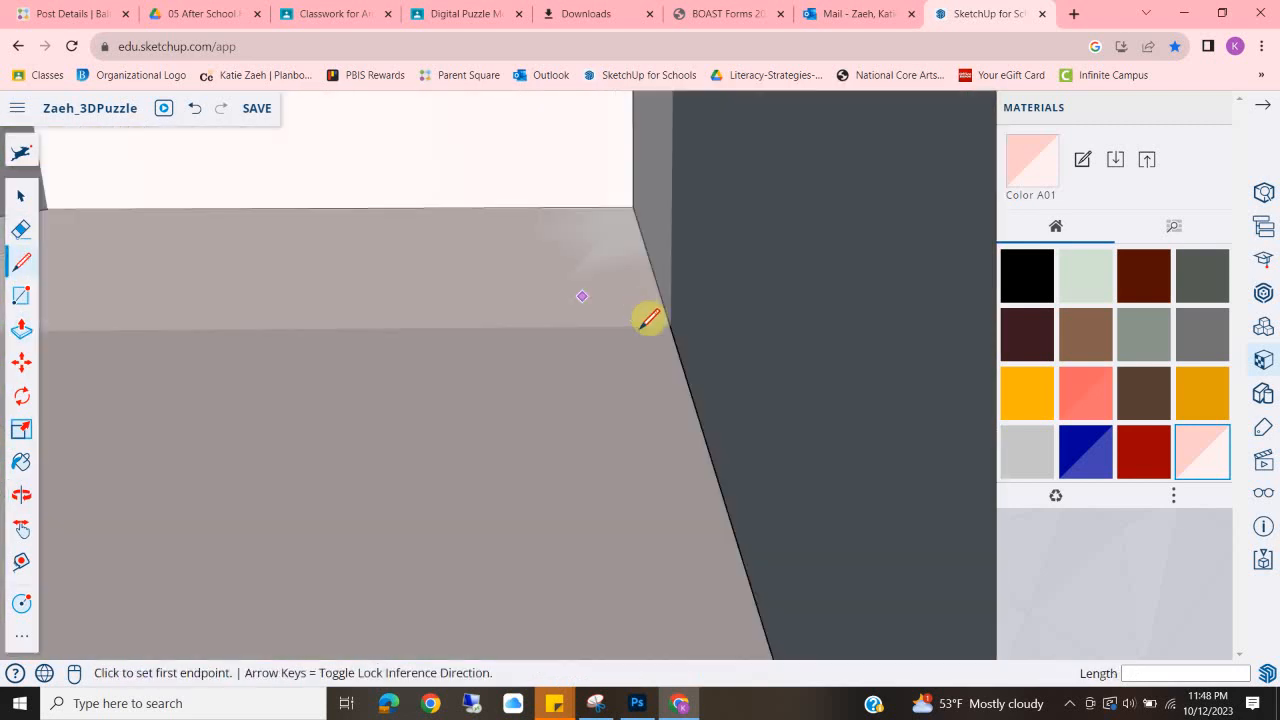
{"action": "left_click", "coordinate": [670, 323]}
{"action": "scroll", "coordinate": [640, 315], "scroll_direction": "down", "scroll_amount": 3}
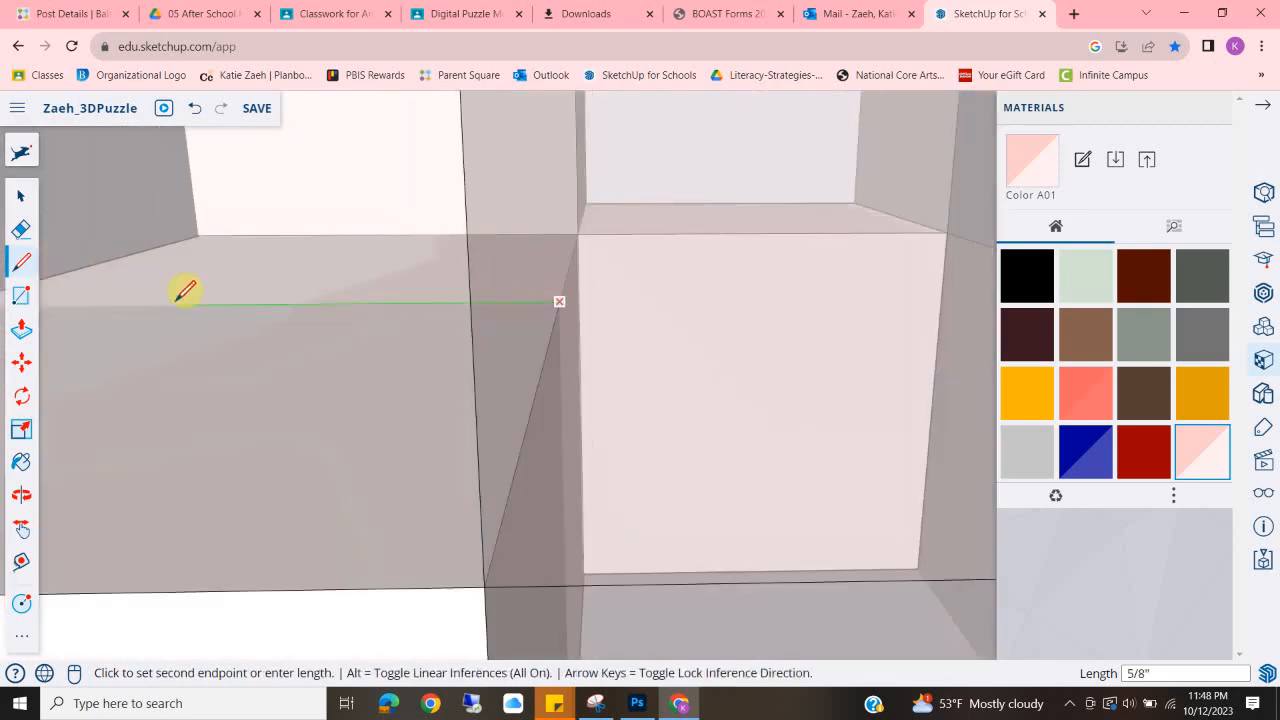
{"action": "middle_click_drag", "start_coordinate": [175, 298], "coordinate": [217, 337]}
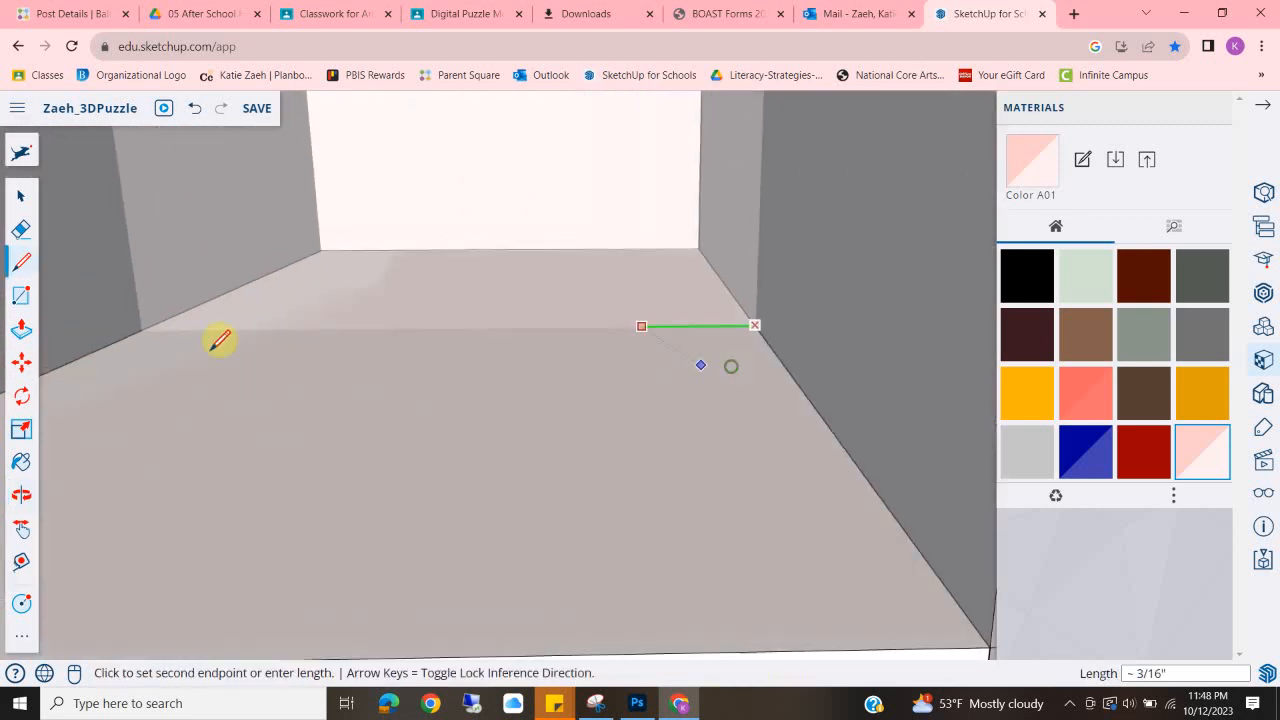
{"action": "scroll", "coordinate": [155, 318], "scroll_direction": "up", "scroll_amount": 4}
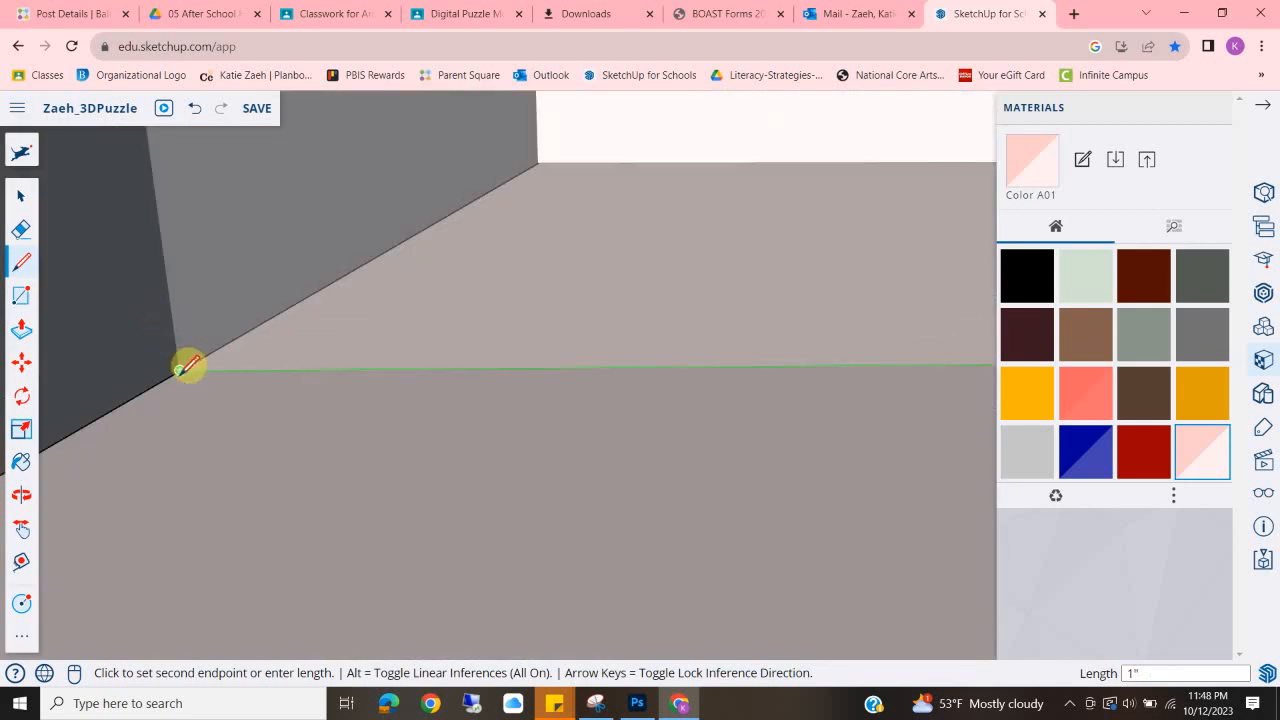
{"action": "left_click", "coordinate": [187, 366]}
Push/Pull the outer square of the block's top up 1" to the second grid level.
{"action": "scroll", "coordinate": [260, 263], "scroll_direction": "down", "scroll_amount": 6}
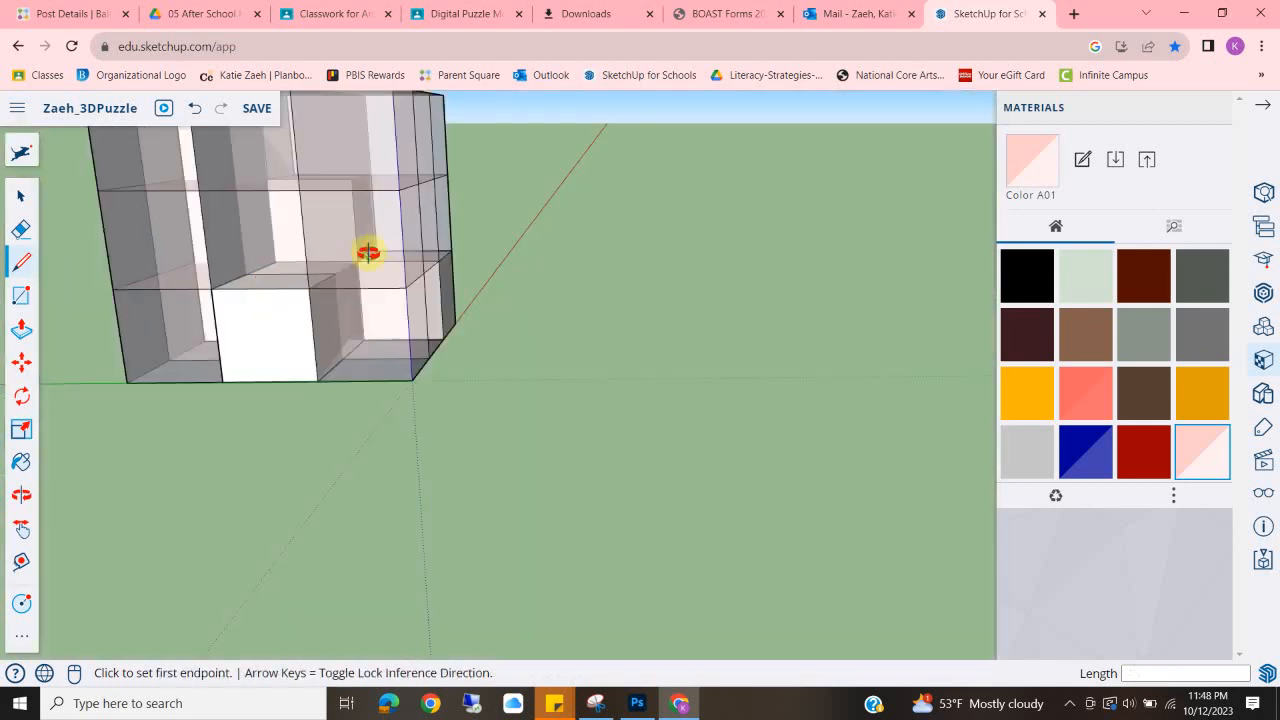
{"action": "scroll", "coordinate": [255, 312], "scroll_direction": "up", "scroll_amount": 6}
{"action": "scroll", "coordinate": [183, 225], "scroll_direction": "down", "scroll_amount": 2}
{"action": "middle_click_drag", "start_coordinate": [322, 237], "coordinate": [188, 331]}
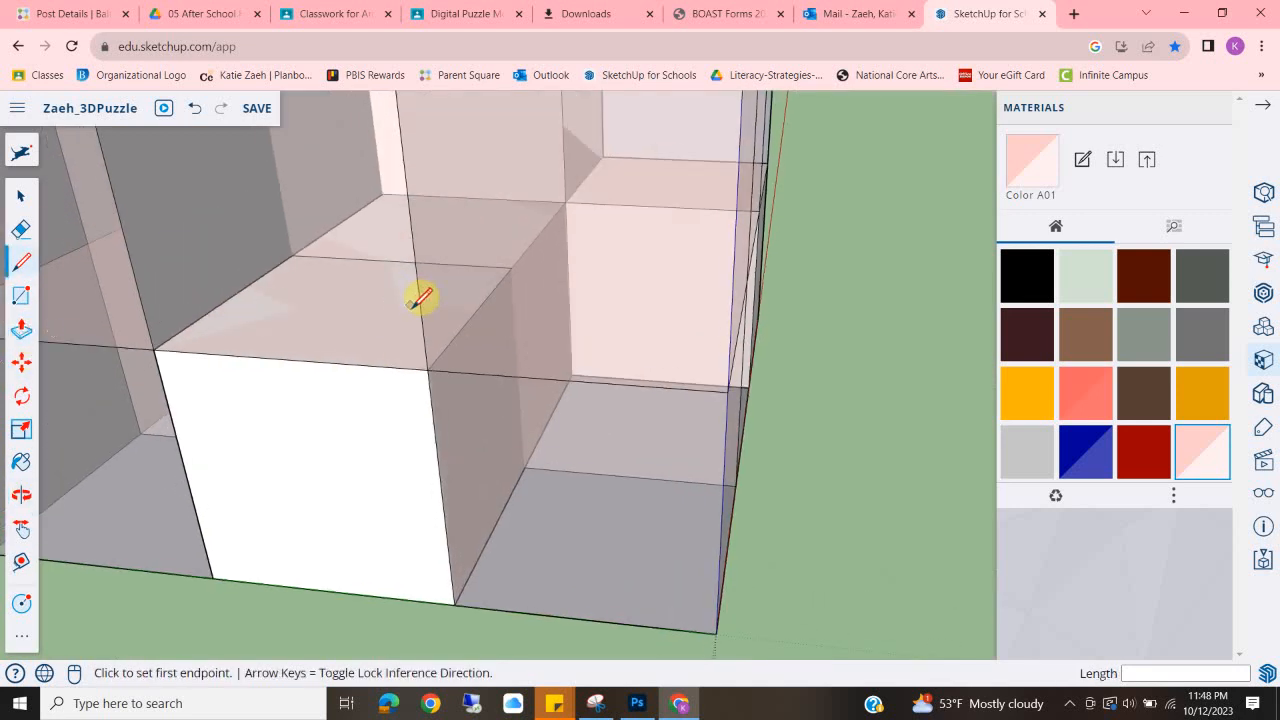
{"action": "left_click", "coordinate": [21, 329]}
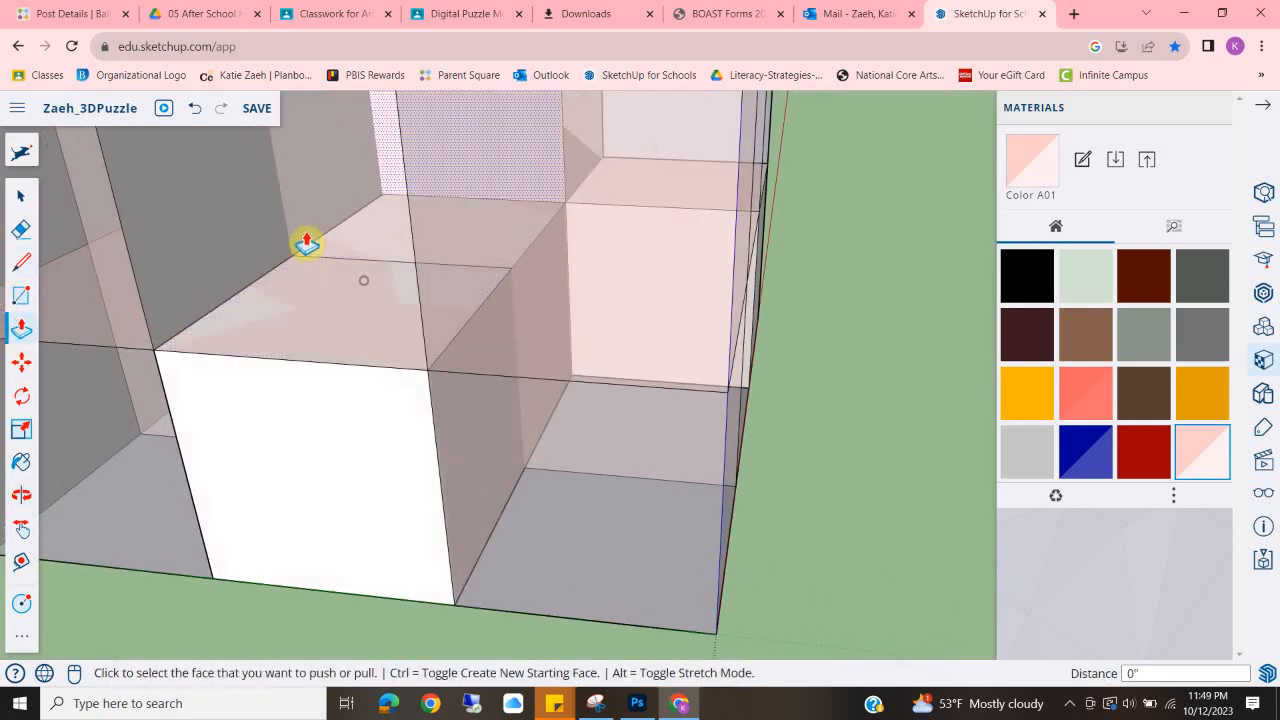
{"action": "scroll", "coordinate": [306, 240], "scroll_direction": "down", "scroll_amount": 2}
{"action": "left_click", "coordinate": [297, 341]}
{"action": "scroll", "coordinate": [255, 225], "scroll_direction": "down", "scroll_amount": 3}
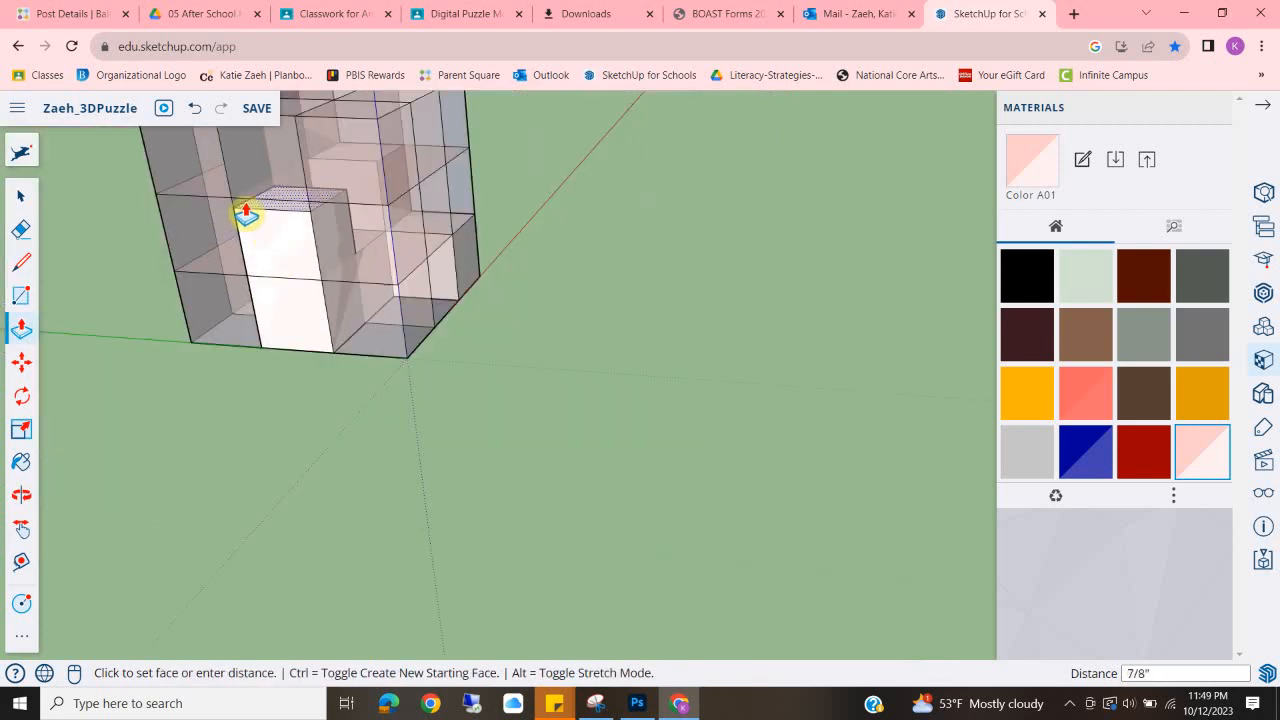
{"action": "left_click", "coordinate": [233, 208]}
Select the translucent guide cube group and move it away from the origin, clear of the puzzle piece.
{"action": "middle_click_drag", "start_coordinate": [429, 243], "coordinate": [175, 251]}
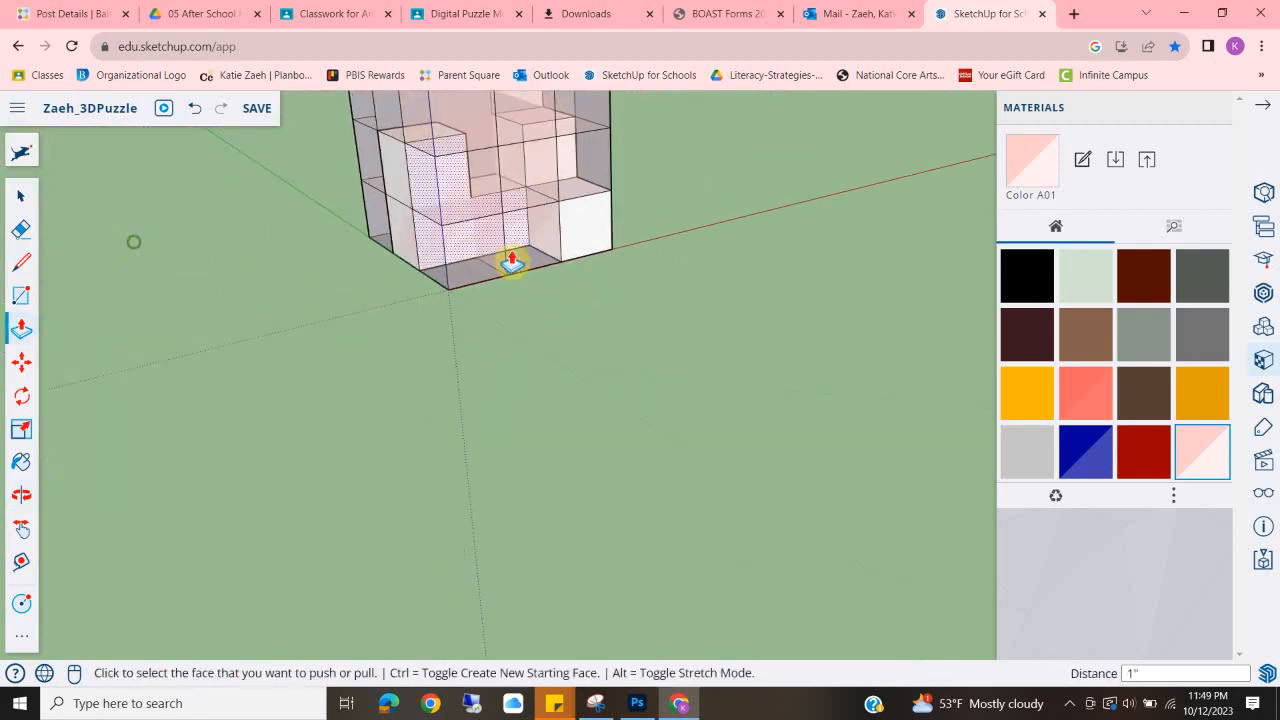
{"action": "scroll", "coordinate": [598, 232], "scroll_direction": "down", "scroll_amount": 3}
{"action": "middle_click_drag", "start_coordinate": [734, 449], "coordinate": [174, 395]}
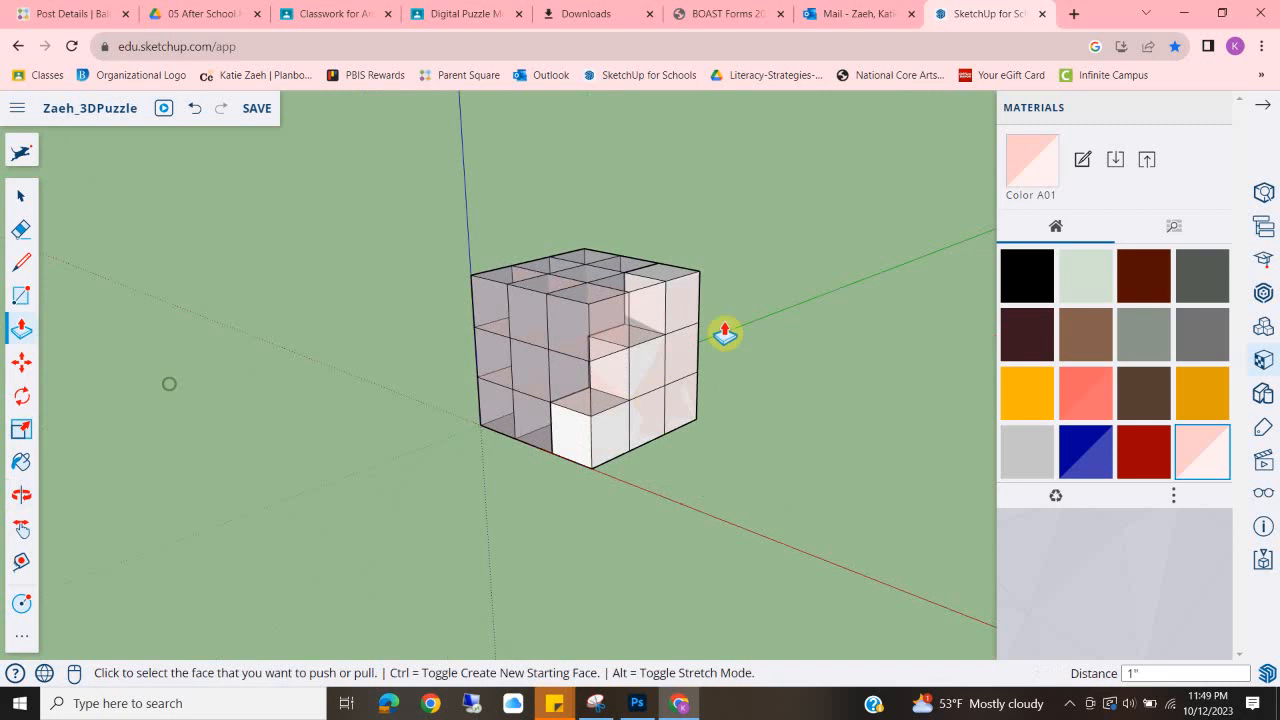
{"action": "middle_click_drag", "start_coordinate": [440, 423], "coordinate": [691, 494]}
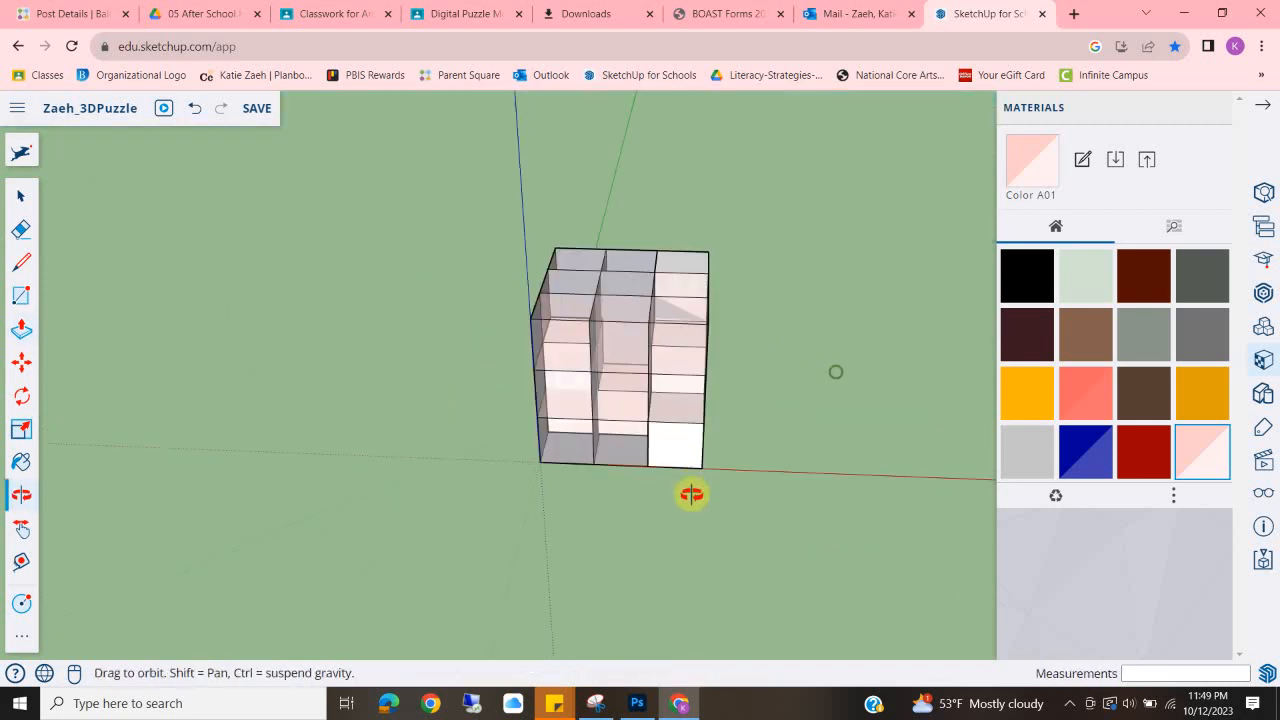
{"action": "left_click", "coordinate": [21, 203]}
{"action": "left_click", "coordinate": [606, 270]}
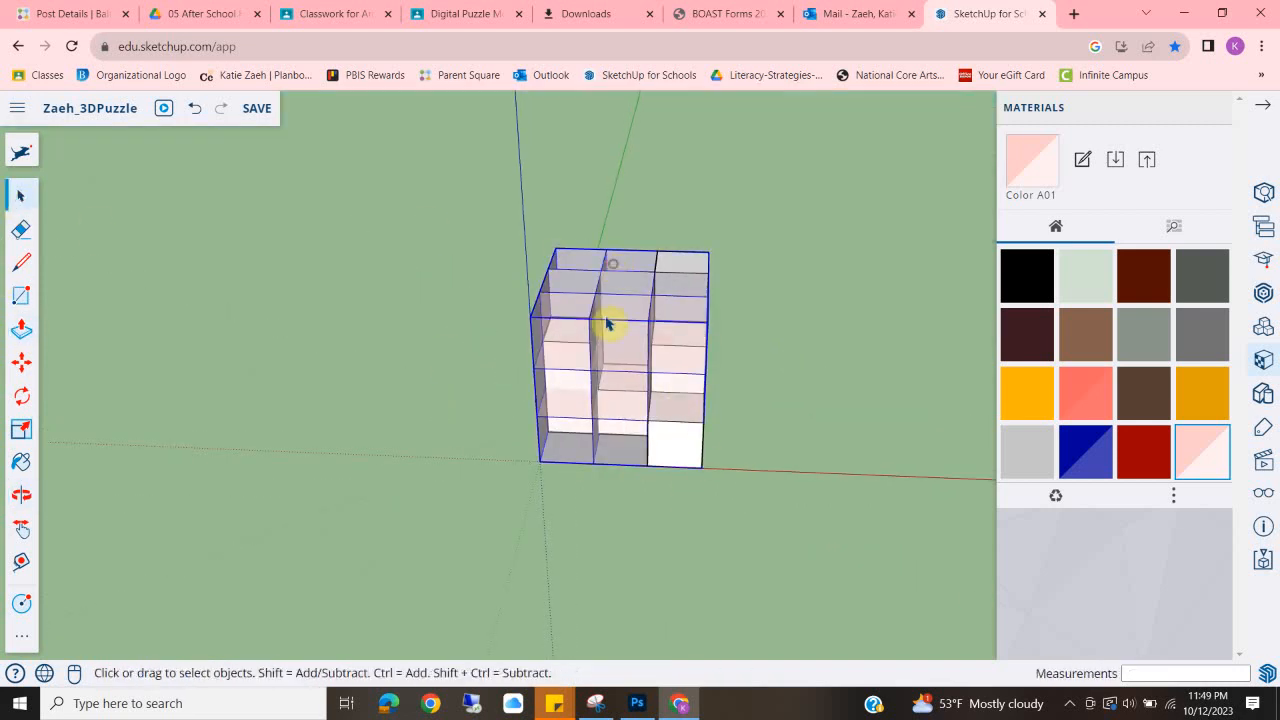
{"action": "scroll", "coordinate": [610, 340], "scroll_direction": "down", "scroll_amount": 3}
{"action": "middle_click_drag", "start_coordinate": [614, 371], "coordinate": [347, 396]}
{"action": "scroll", "coordinate": [650, 370], "scroll_direction": "up", "scroll_amount": 4}
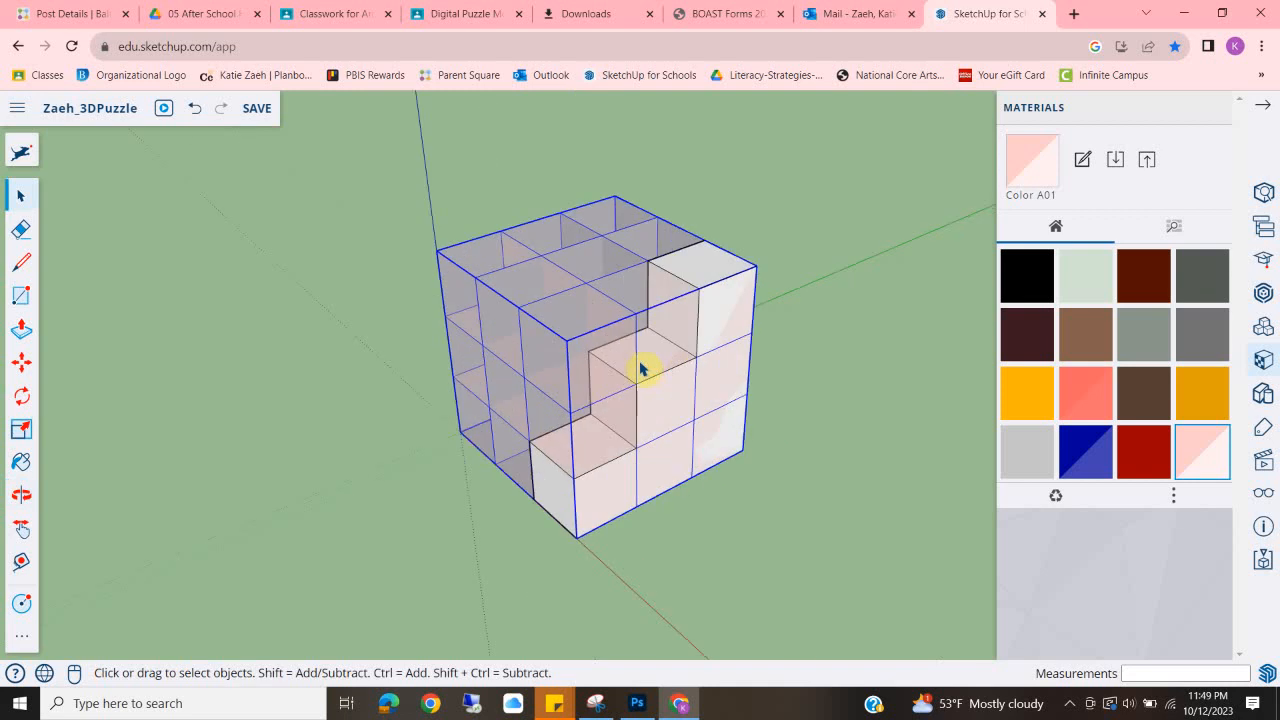
{"action": "left_click", "coordinate": [21, 362]}
{"action": "left_click", "coordinate": [457, 437]}
{"action": "scroll", "coordinate": [420, 450], "scroll_direction": "down", "scroll_amount": 5}
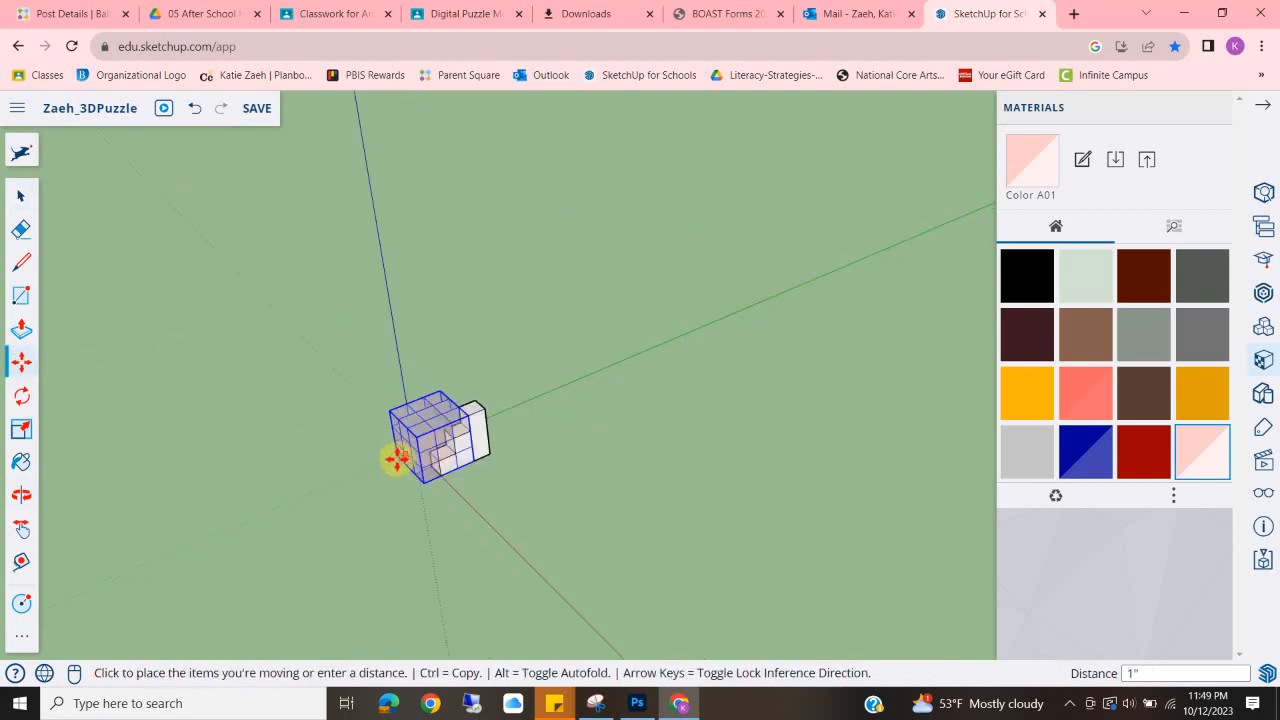
{"action": "left_click", "coordinate": [265, 505]}
{"action": "scroll", "coordinate": [400, 440], "scroll_direction": "up", "scroll_amount": 5}
{"action": "middle_click_drag", "start_coordinate": [337, 434], "coordinate": [270, 440]}
{"action": "scroll", "coordinate": [449, 377], "scroll_direction": "down", "scroll_amount": 5}
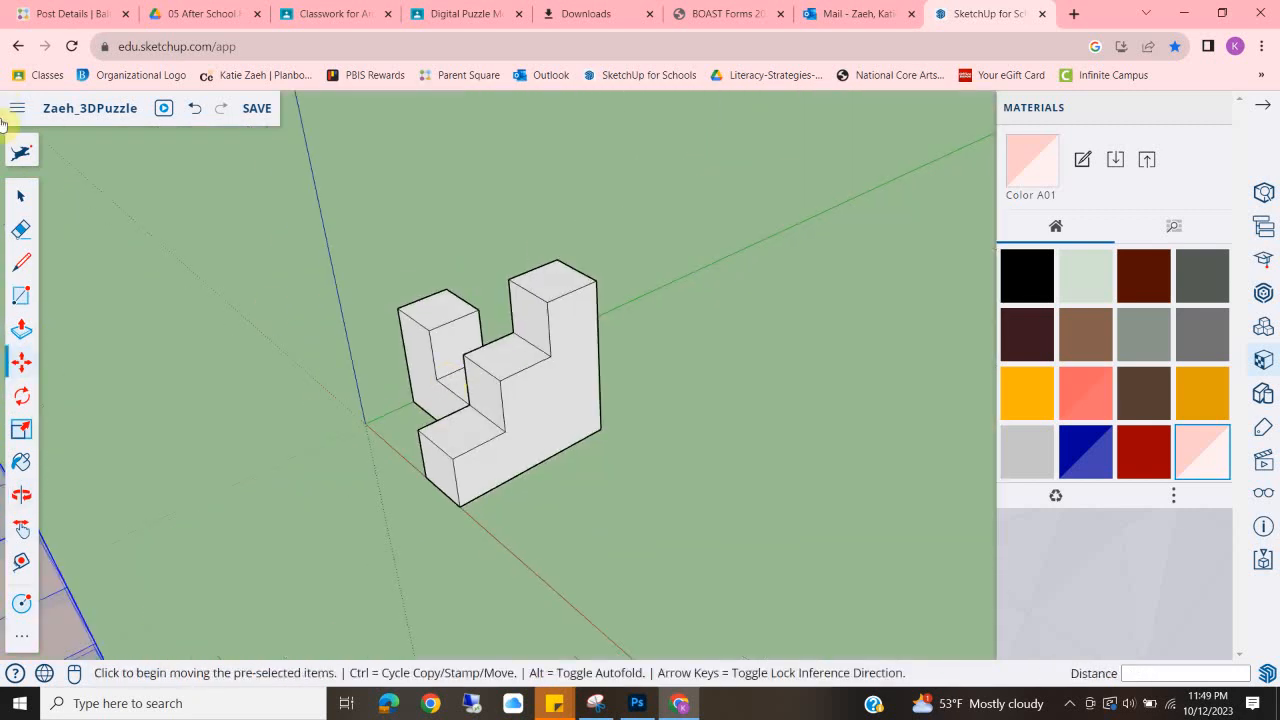
Select the whole ungrouped puzzle piece and paint all its faces with the dark green Color G08.
{"action": "left_click", "coordinate": [21, 198]}
{"action": "left_click_drag", "start_coordinate": [321, 199], "coordinate": [772, 592]}
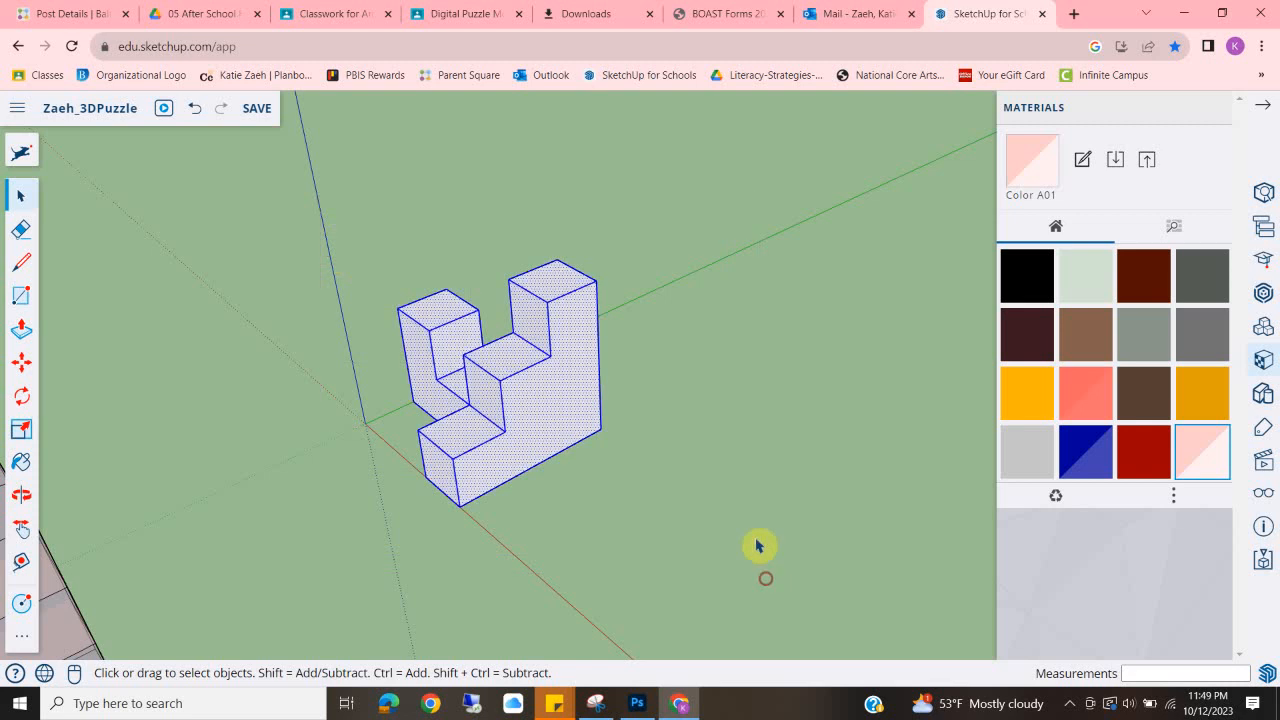
{"action": "left_click", "coordinate": [1173, 227]}
{"action": "left_click", "coordinate": [1086, 459]}
{"action": "left_click", "coordinate": [1097, 457]}
{"action": "scroll", "coordinate": [1134, 543], "scroll_direction": "down", "scroll_amount": 5}
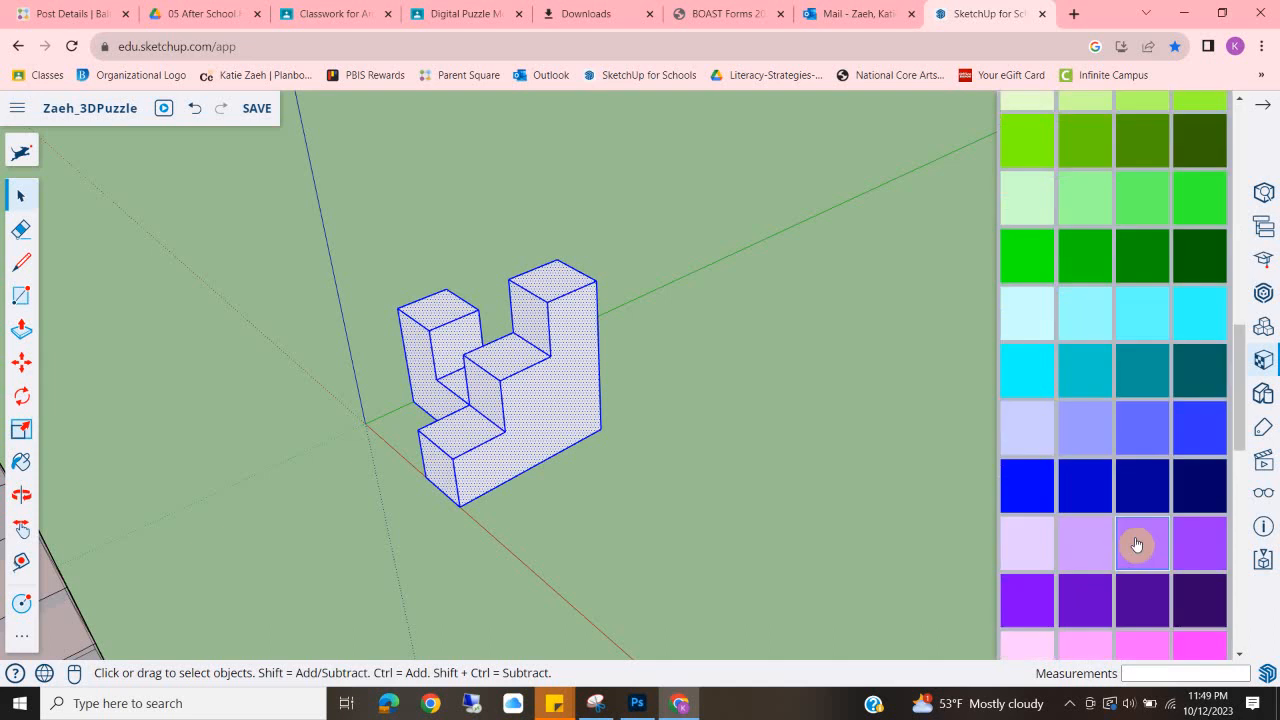
{"action": "left_click", "coordinate": [1193, 259]}
{"action": "left_click", "coordinate": [549, 390]}
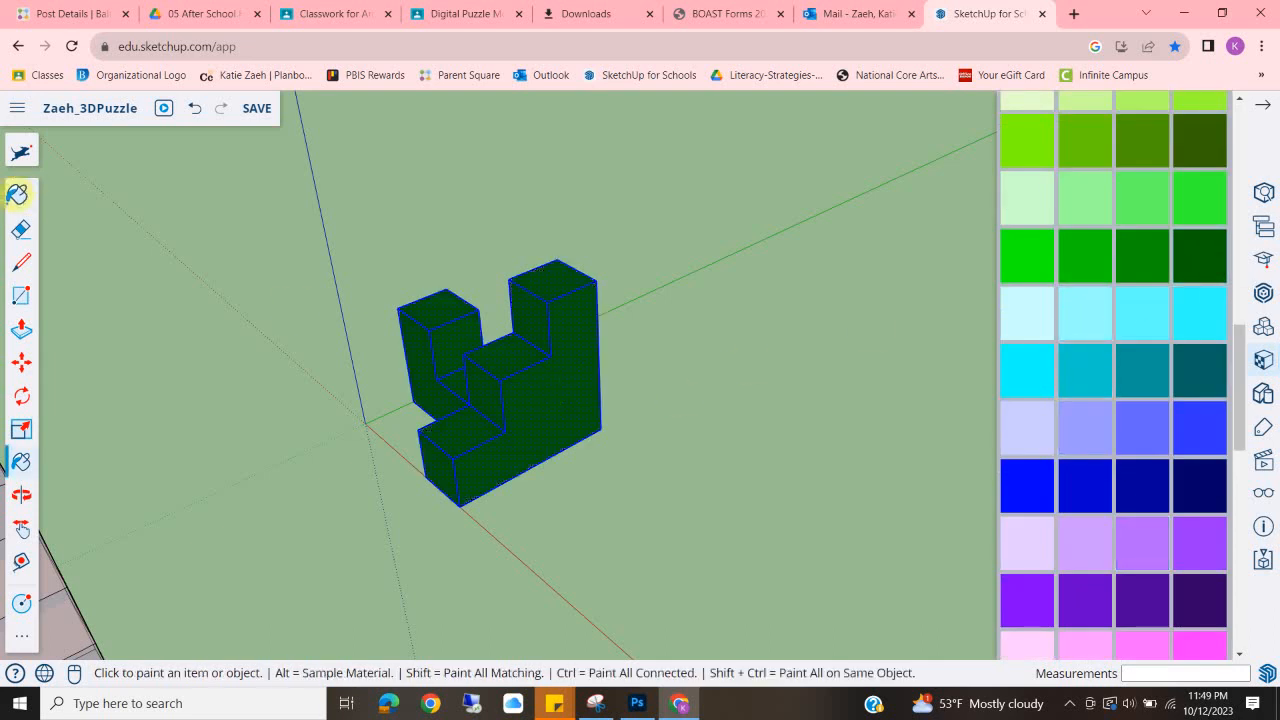
{"action": "left_click", "coordinate": [20, 200]}
{"action": "left_click", "coordinate": [580, 210]}
Select all of the green puzzle piece's geometry and make it a group.
{"action": "mouse_move", "coordinate": [460, 329]}
{"action": "middle_mouse_down"}
{"action": "mouse_move", "coordinate": [663, 323]}
{"action": "mouse_move", "coordinate": [688, 413]}
{"action": "mouse_move", "coordinate": [337, 414]}
{"action": "mouse_move", "coordinate": [360, 420]}
{"action": "middle_mouse_up"}
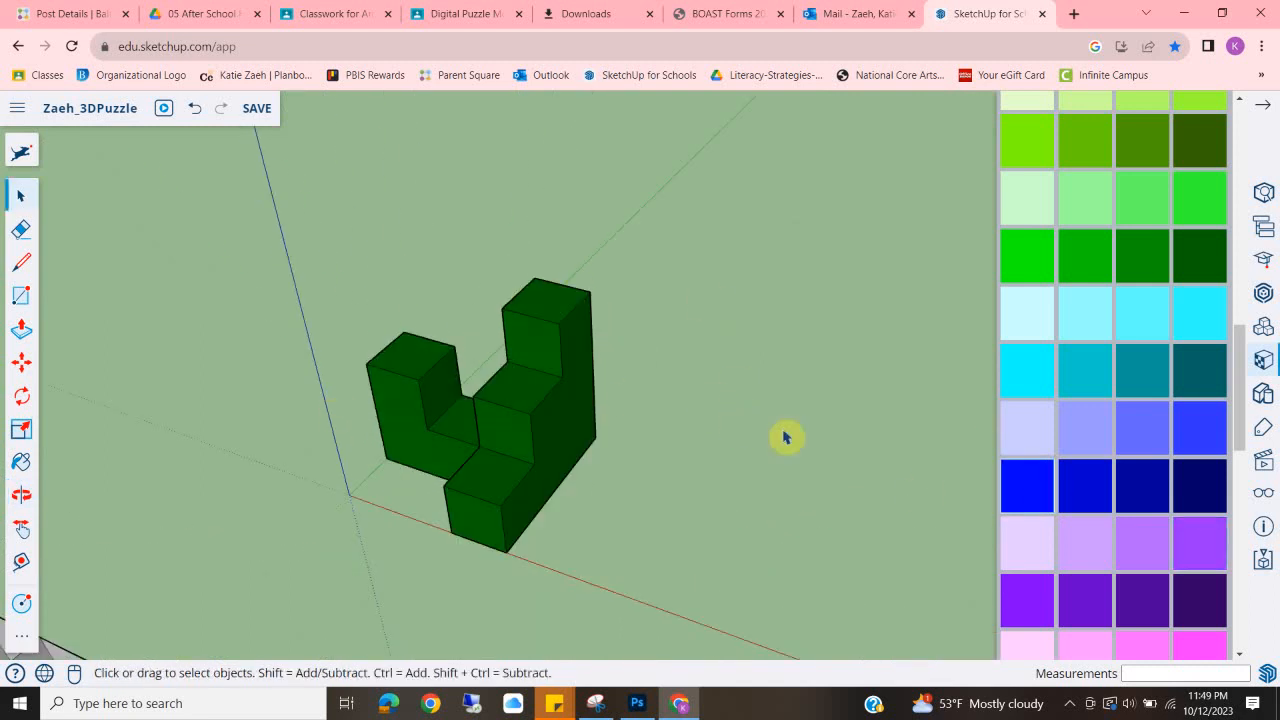
{"action": "left_click_drag", "start_coordinate": [317, 207], "coordinate": [766, 609]}
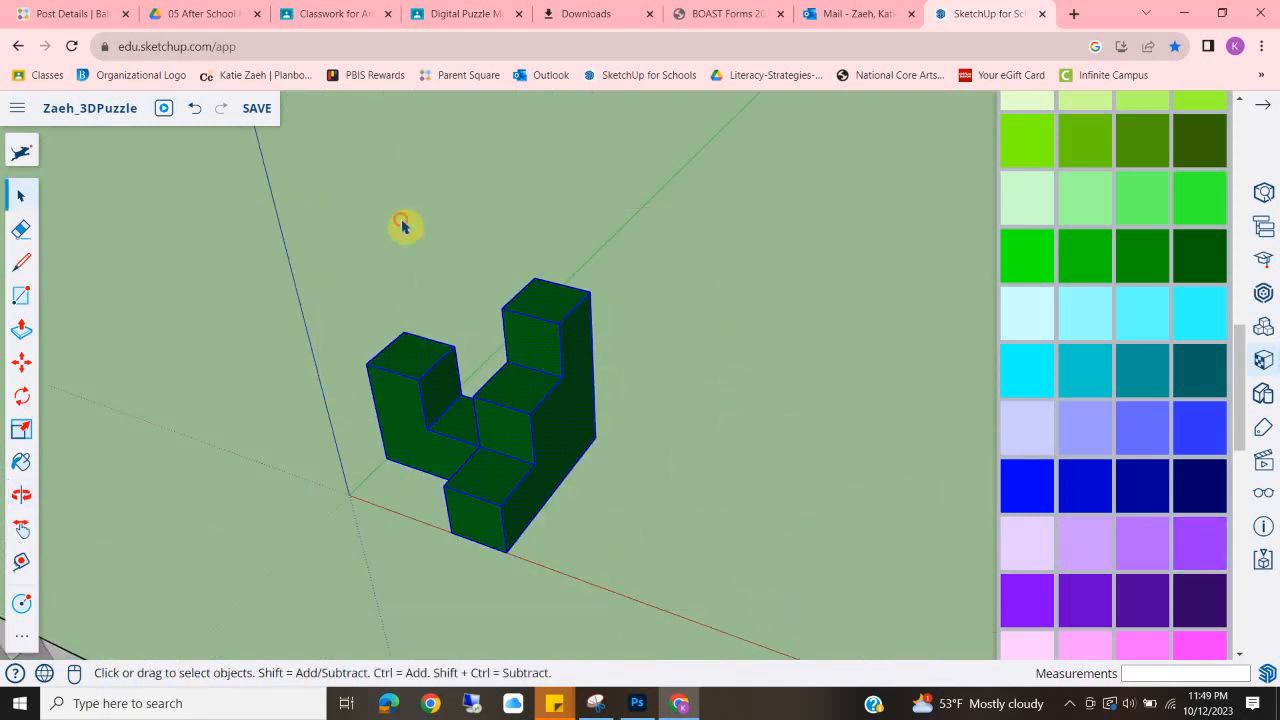
{"action": "left_click_drag", "start_coordinate": [222, 173], "coordinate": [765, 630]}
{"action": "right_click", "coordinate": [590, 409]}
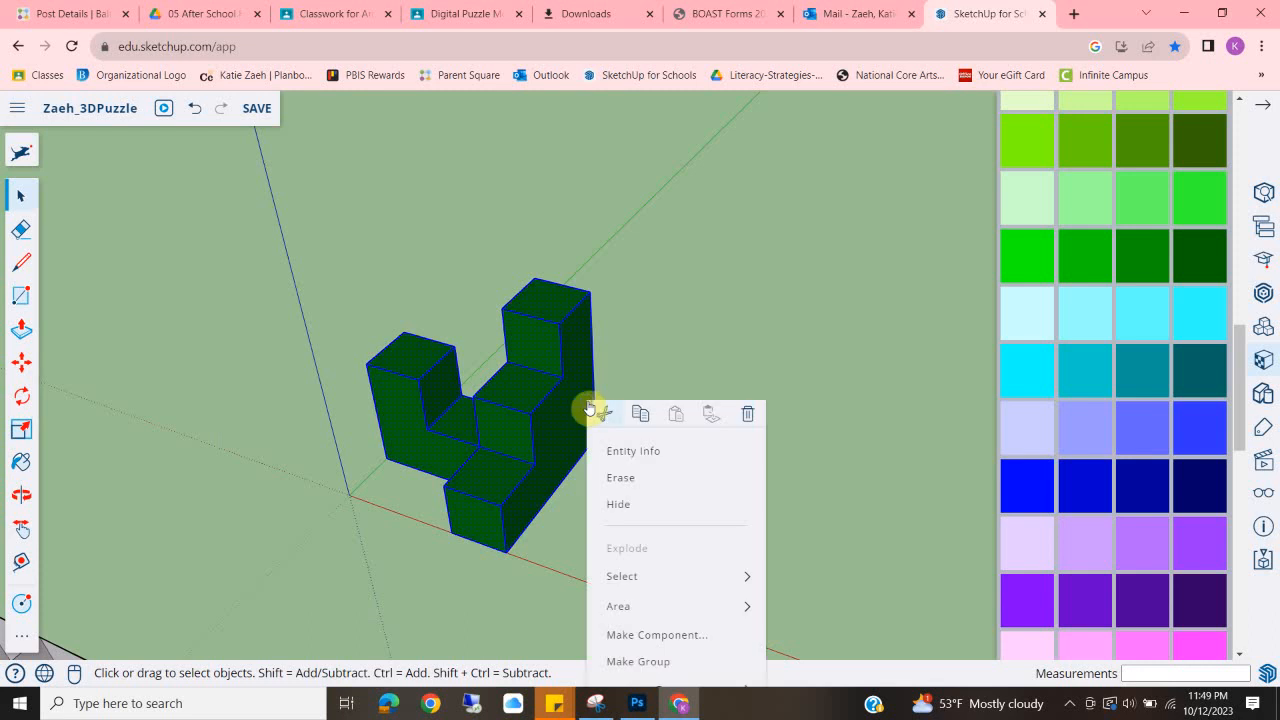
{"action": "left_click", "coordinate": [638, 661]}
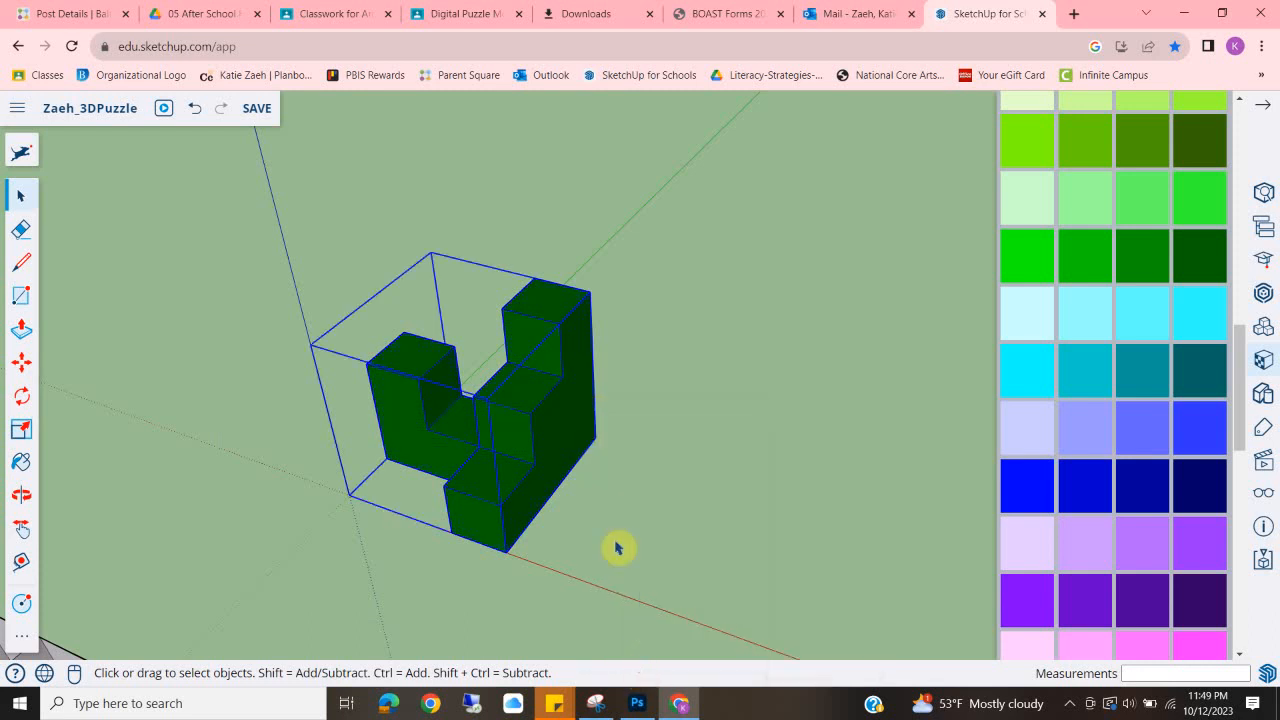
Open the green group's entity info, then check the group with Solid Inspector and fix its errors.
{"action": "left_click", "coordinate": [1265, 194]}
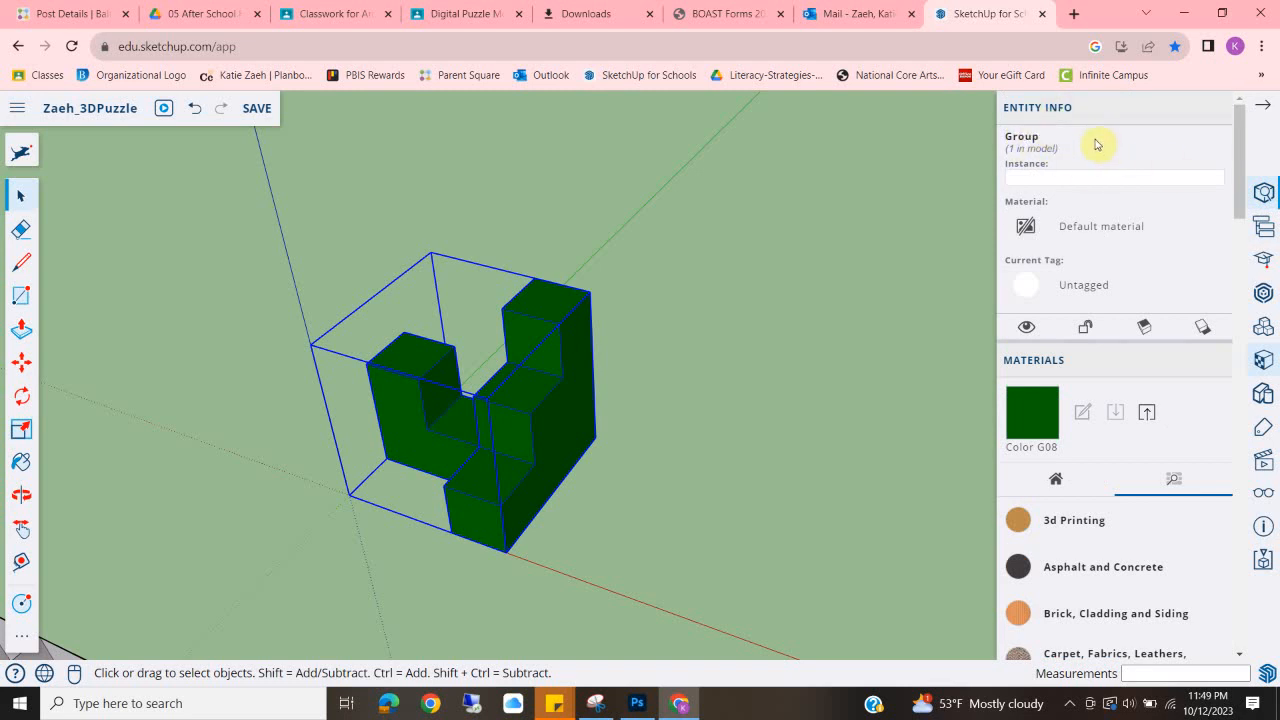
{"action": "left_click", "coordinate": [1265, 562]}
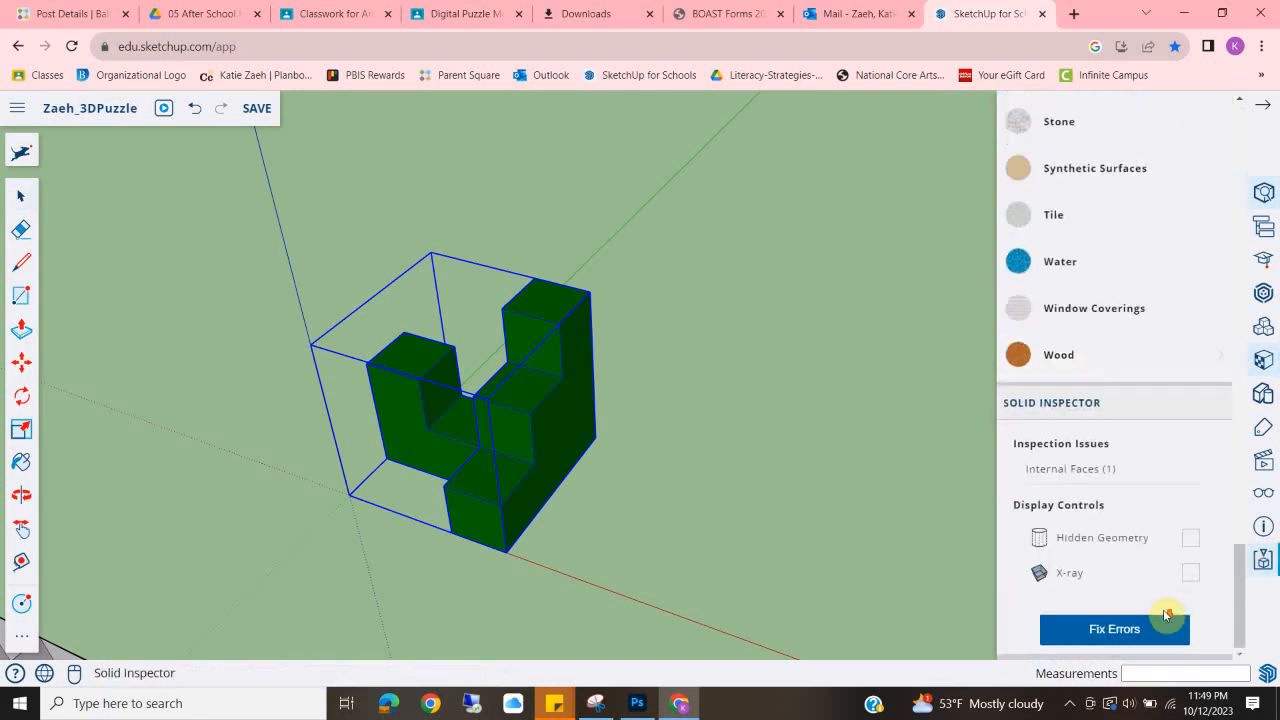
{"action": "left_click", "coordinate": [1103, 628]}
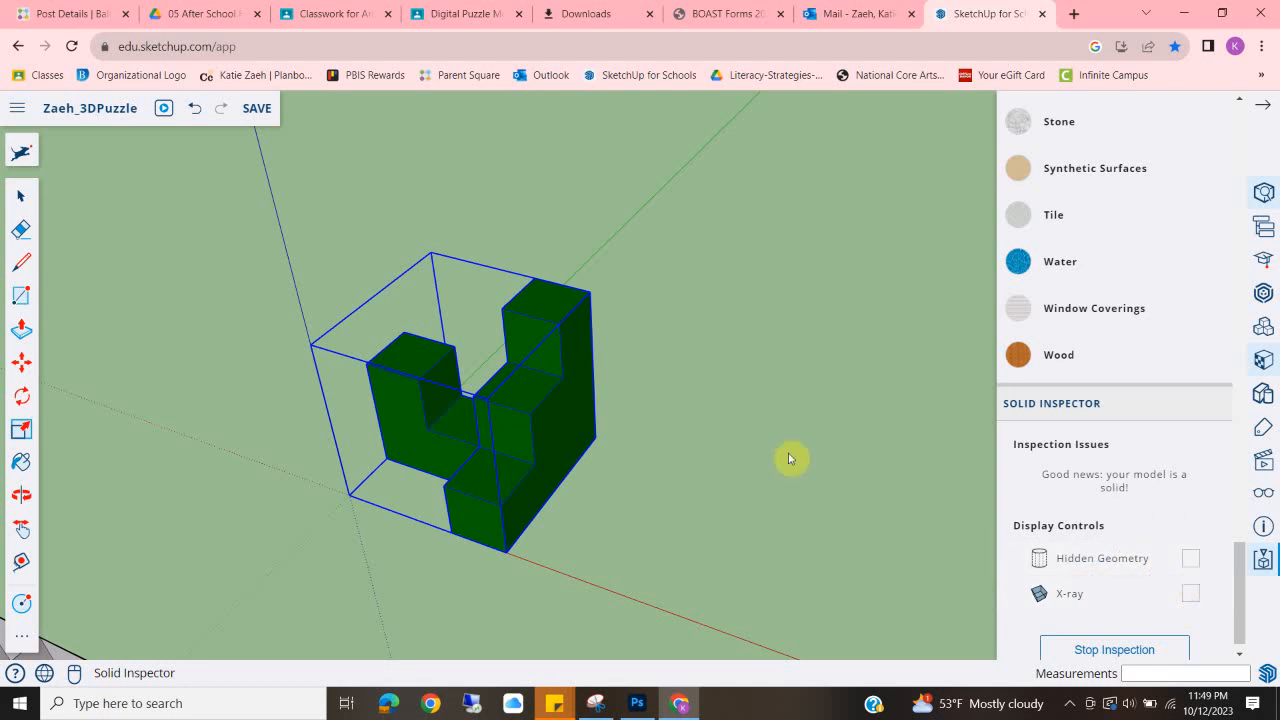
Draw a three-square L outline on the guide cube's red-axis side, two squares along the top edge and one below the corner square.
{"action": "middle_click_drag", "start_coordinate": [453, 409], "coordinate": [455, 447]}
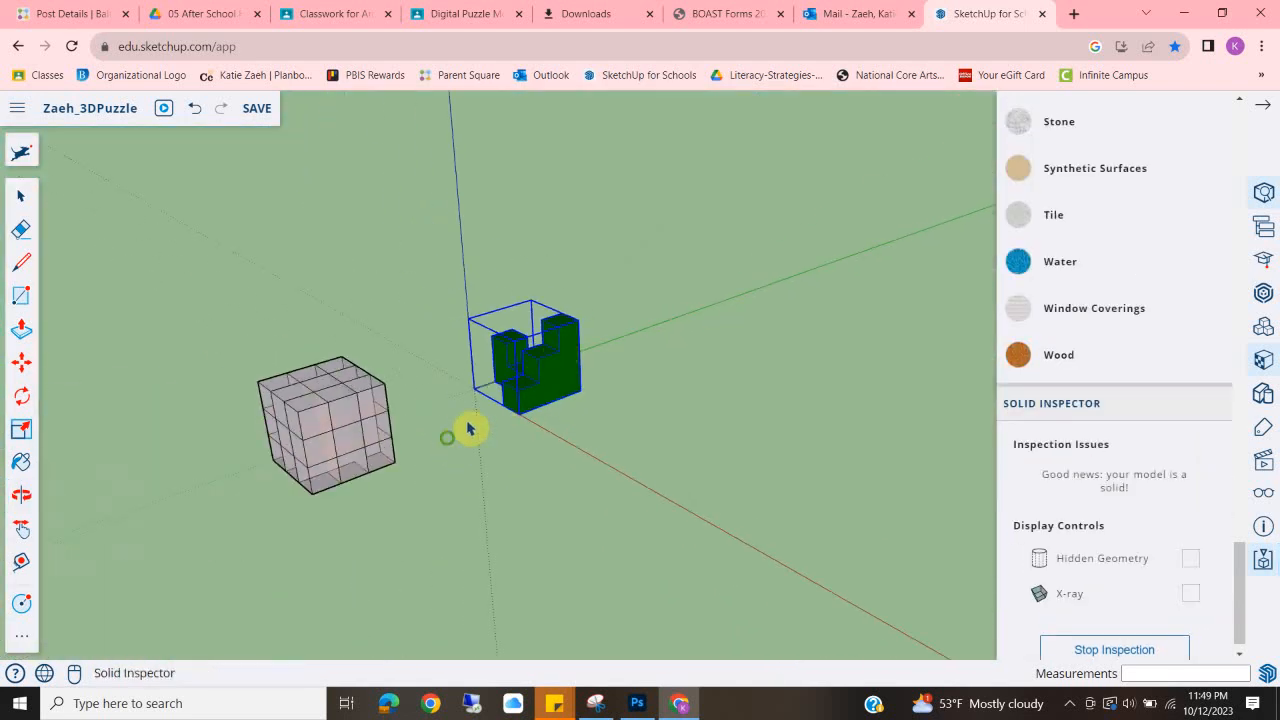
{"action": "scroll", "coordinate": [450, 446], "scroll_direction": "up", "scroll_amount": 4}
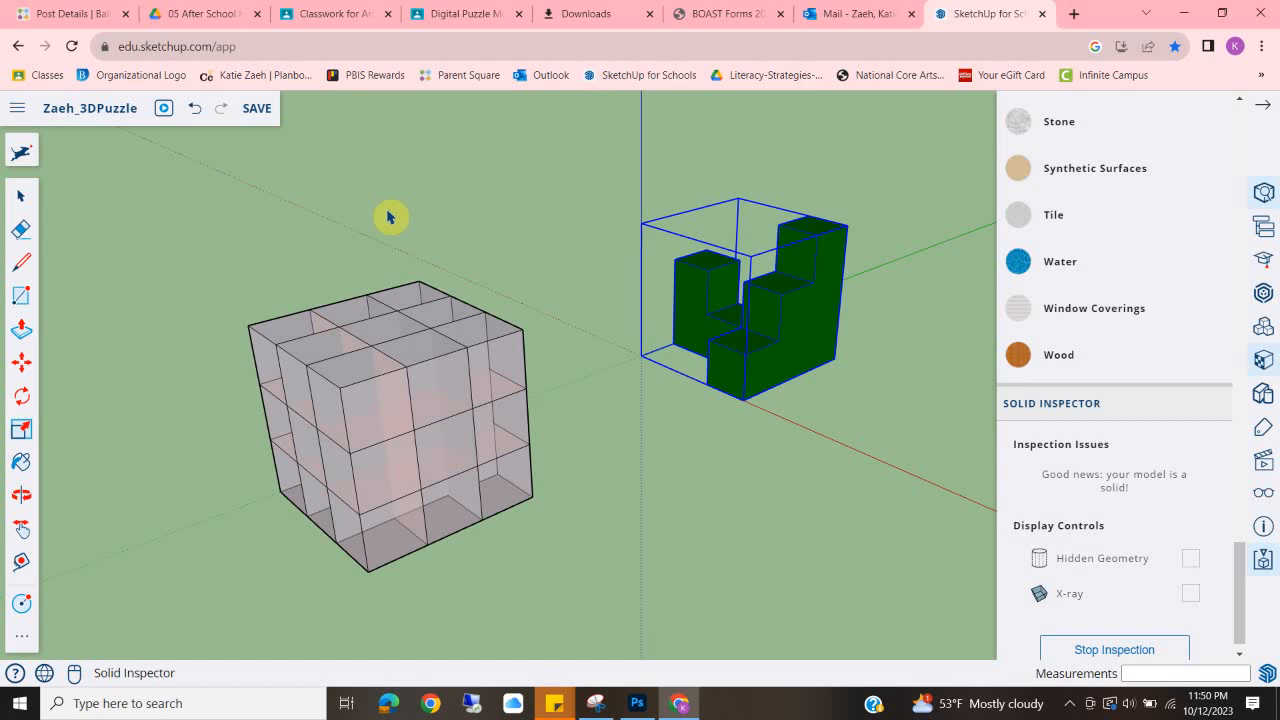
{"action": "left_click", "coordinate": [23, 265]}
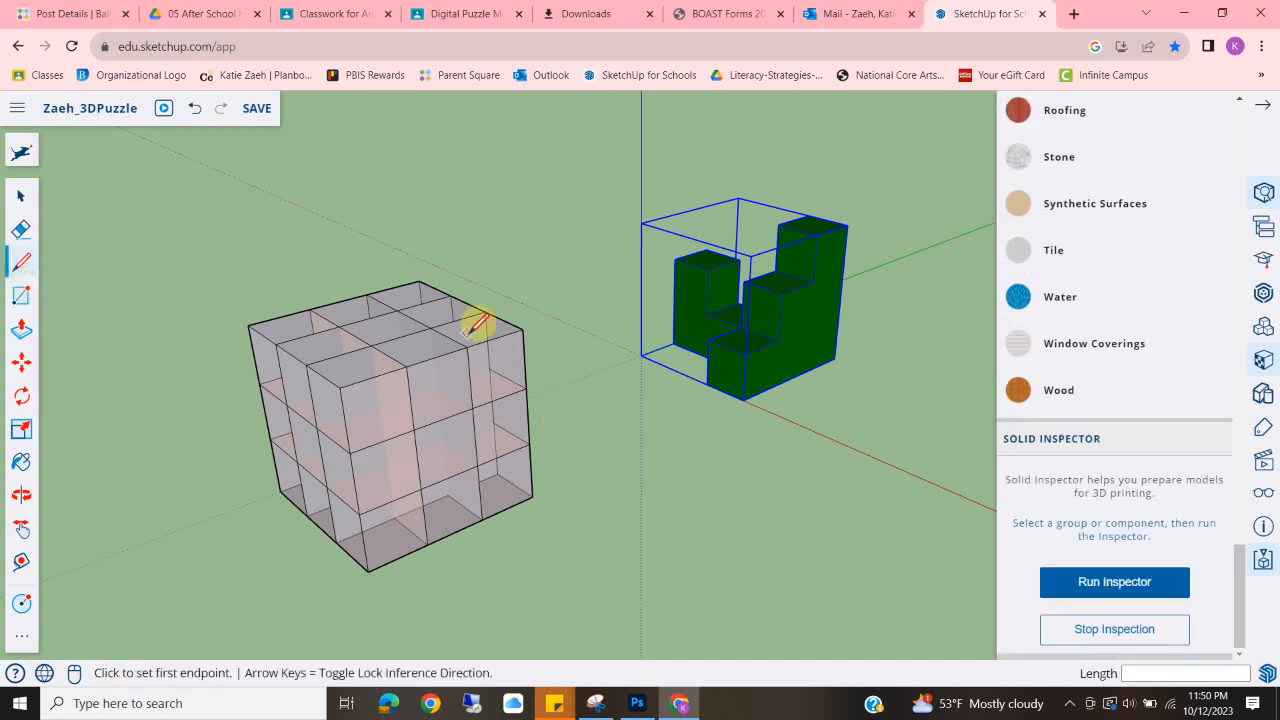
{"action": "left_click", "coordinate": [467, 345]}
{"action": "left_click", "coordinate": [471, 408]}
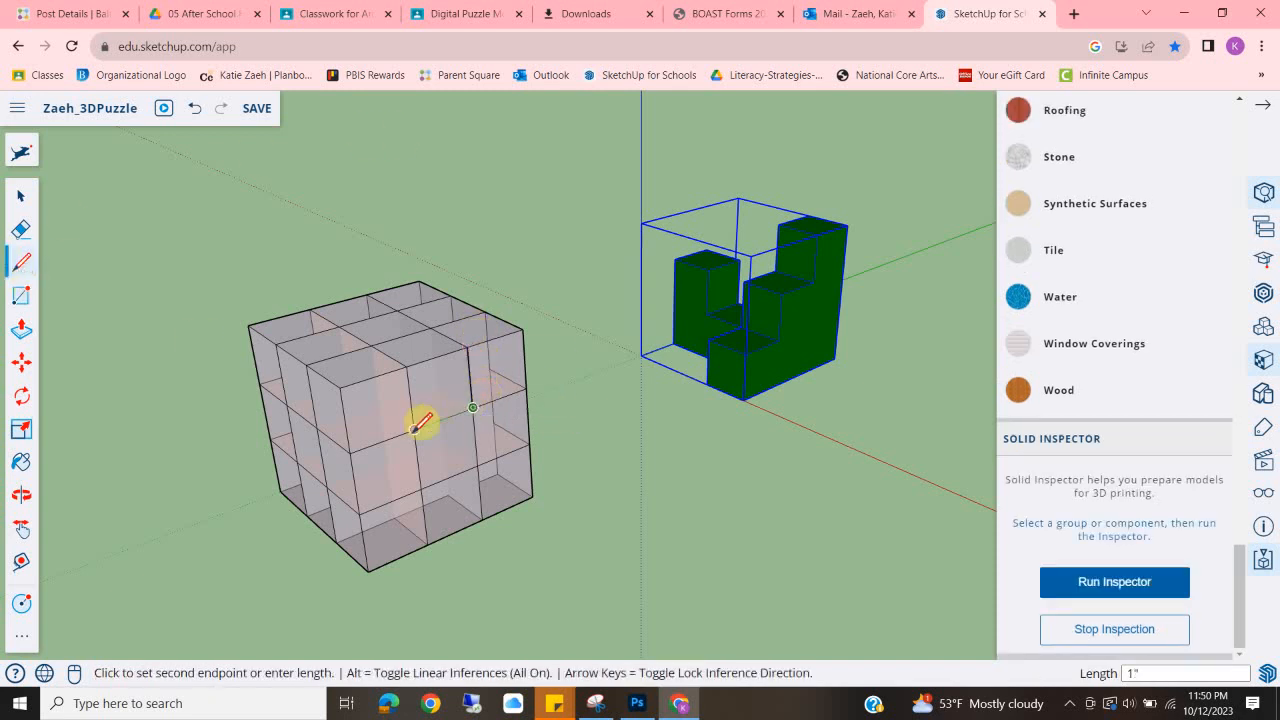
{"action": "left_click", "coordinate": [416, 430]}
{"action": "left_click", "coordinate": [423, 487]}
{"action": "left_click", "coordinate": [360, 513]}
{"action": "left_click", "coordinate": [340, 387]}
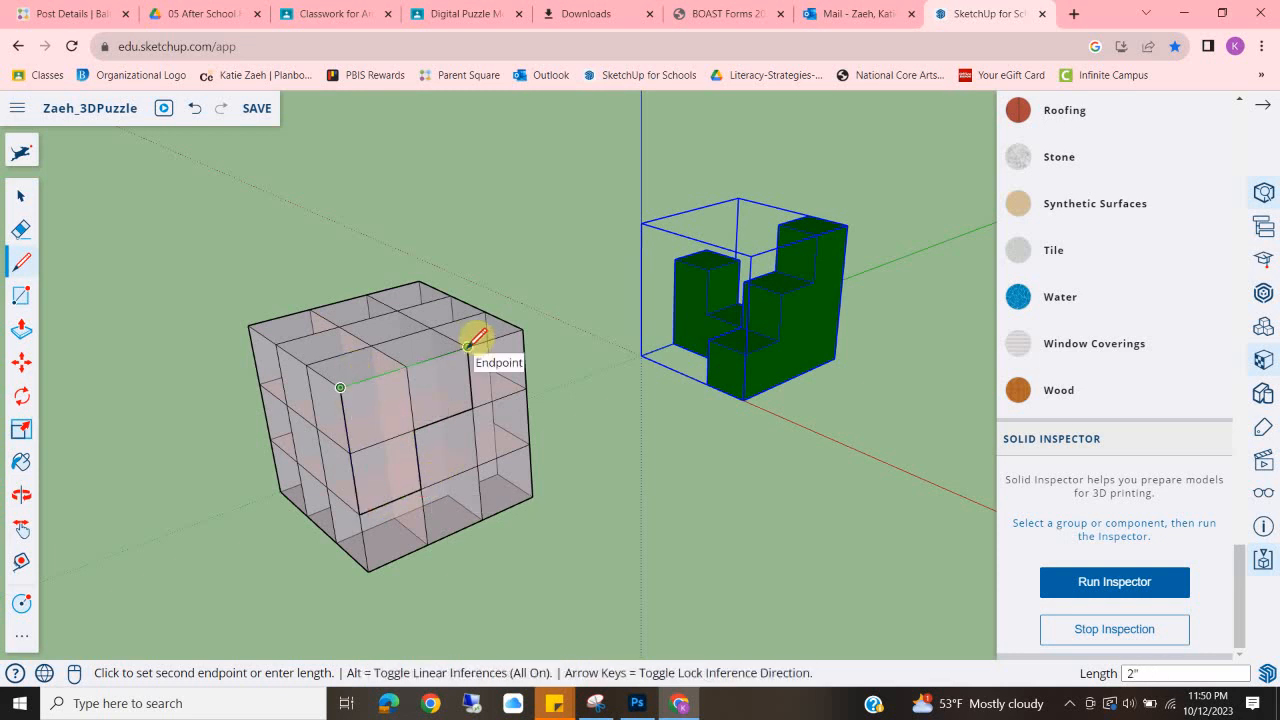
{"action": "left_click", "coordinate": [467, 345]}
Push/Pull the L-shaped face 1" into the guide cube.
{"action": "left_click", "coordinate": [21, 330]}
{"action": "left_click", "coordinate": [379, 427]}
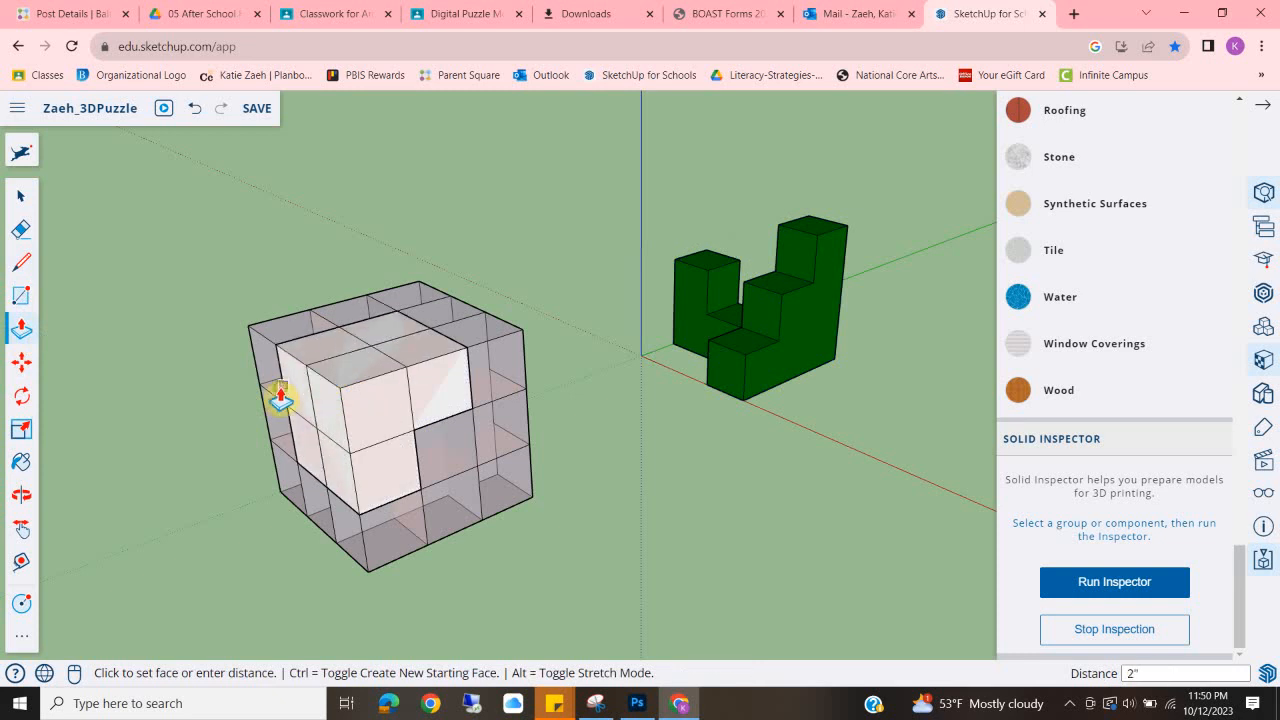
{"action": "middle_click_drag", "start_coordinate": [280, 394], "coordinate": [508, 417]}
{"action": "scroll", "coordinate": [366, 429], "scroll_direction": "up", "scroll_amount": 5}
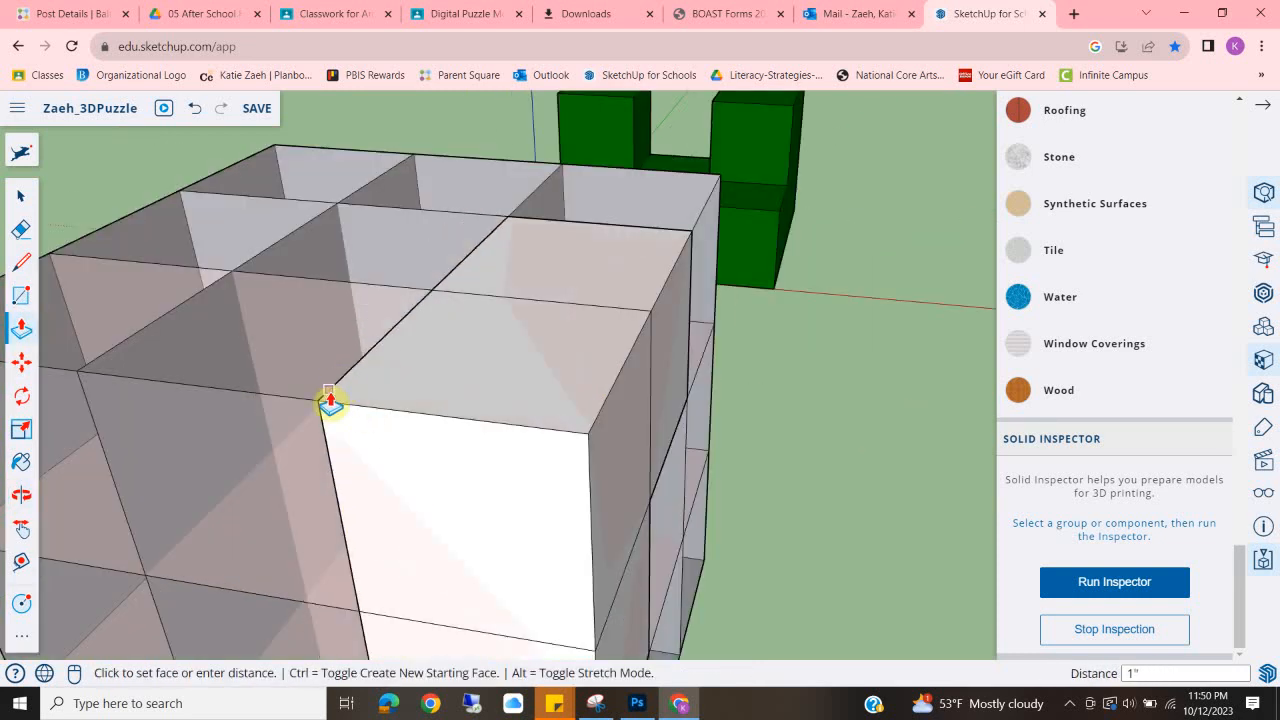
{"action": "left_click", "coordinate": [330, 401]}
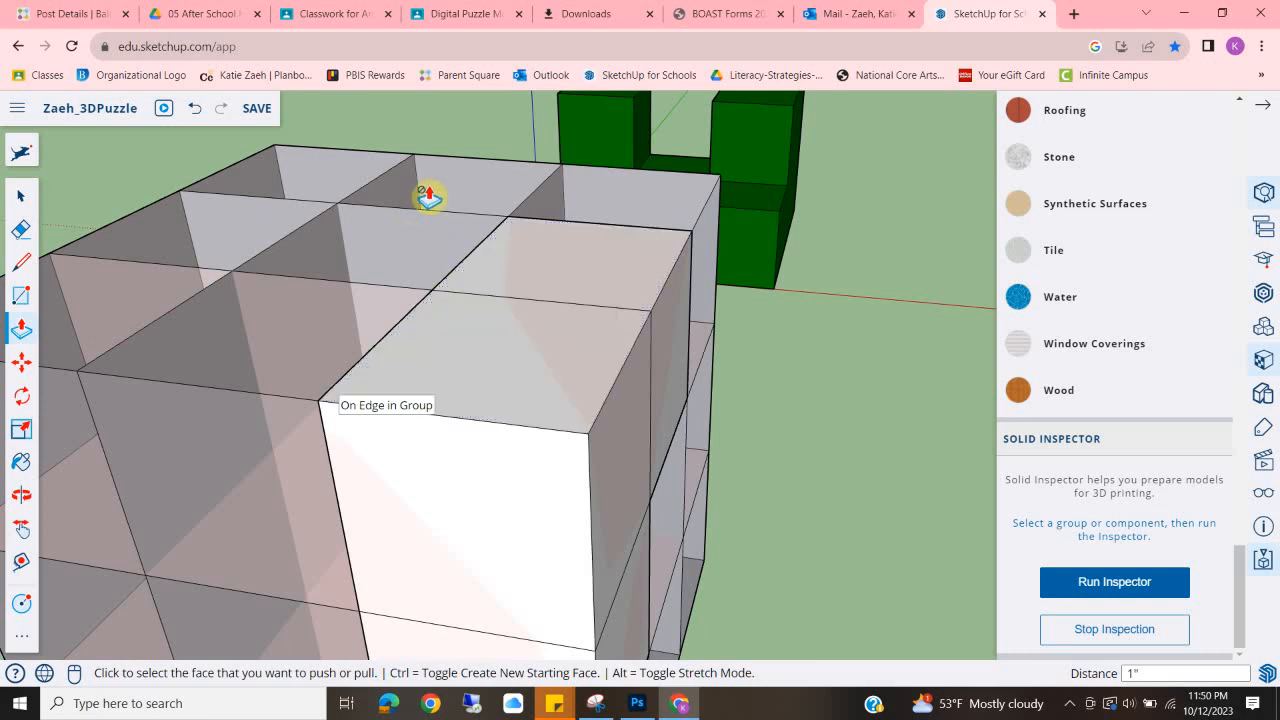
Draw a 1" x 1" rectangle on the centre square of the guide cube's top, adjoining the new L-shaped block.
{"action": "scroll", "coordinate": [489, 256], "scroll_direction": "up", "scroll_amount": 3}
{"action": "middle_click_drag", "start_coordinate": [489, 254], "coordinate": [451, 374]}
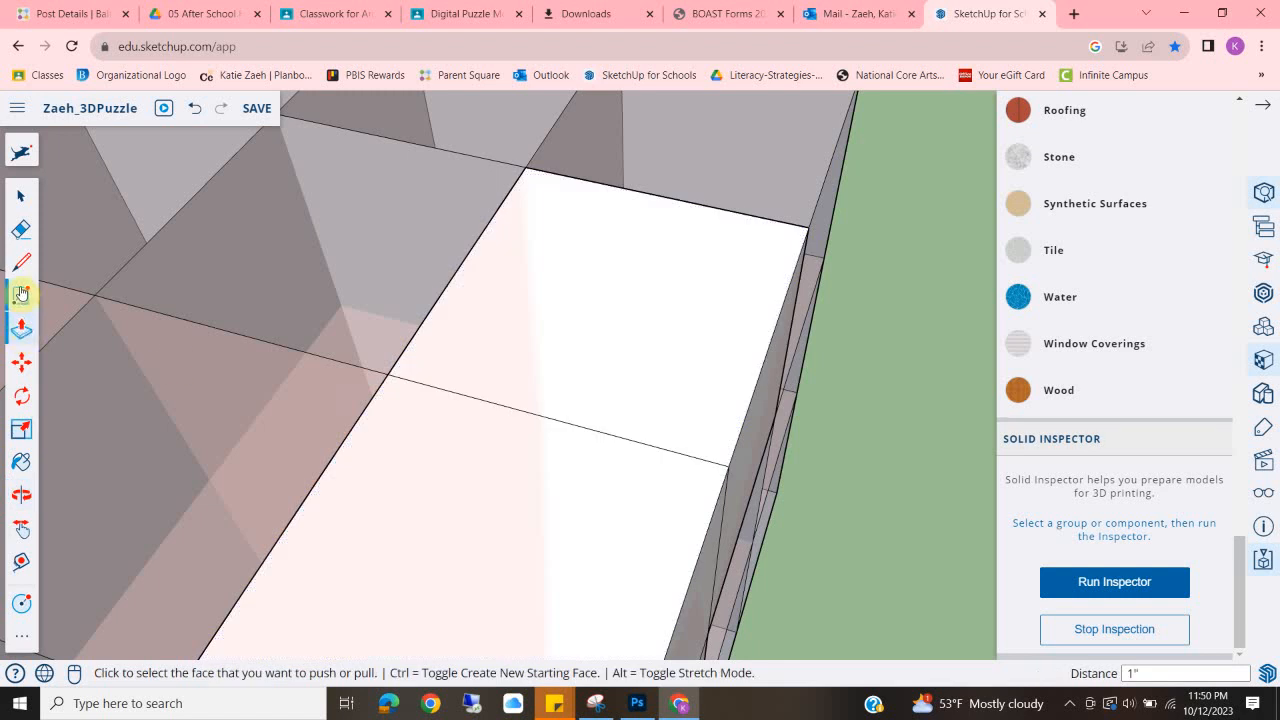
{"action": "left_click", "coordinate": [21, 293]}
{"action": "middle_click_drag", "start_coordinate": [366, 206], "coordinate": [363, 166]}
{"action": "left_click", "coordinate": [347, 176]}
{"action": "left_click", "coordinate": [482, 455]}
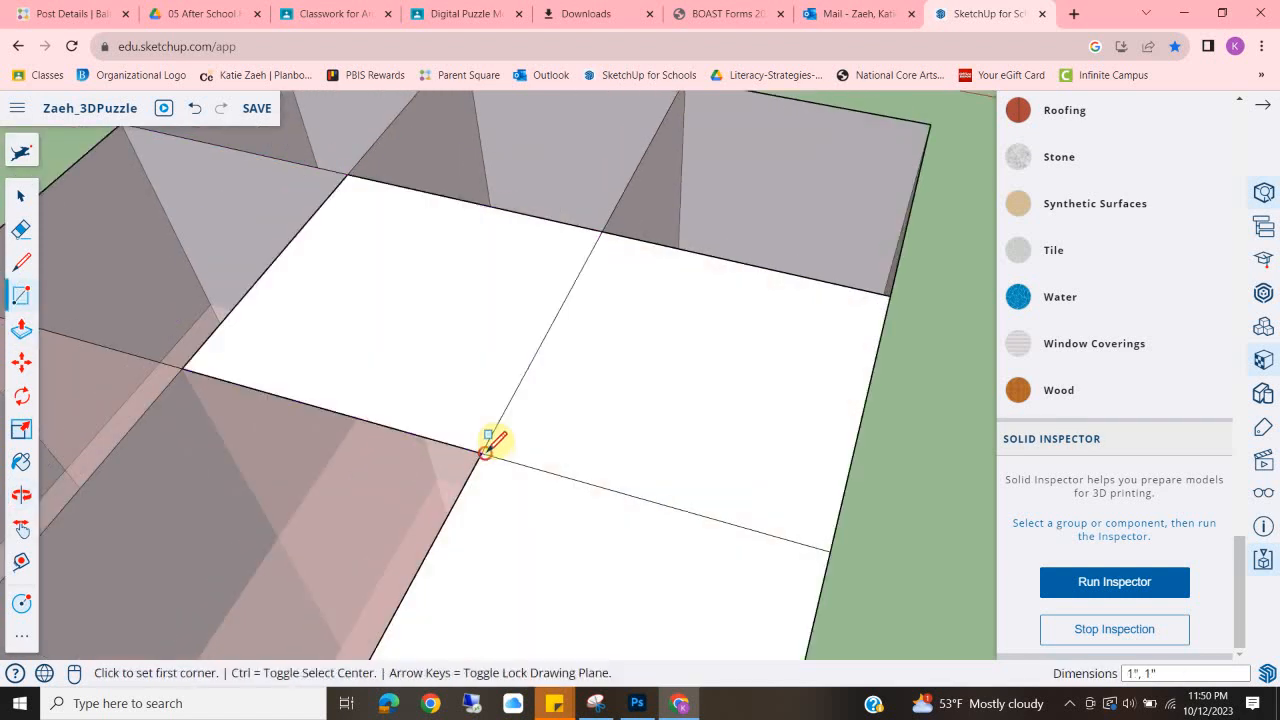
Push/Pull the top centre square 1" down into the guide cube.
{"action": "left_click", "coordinate": [22, 338]}
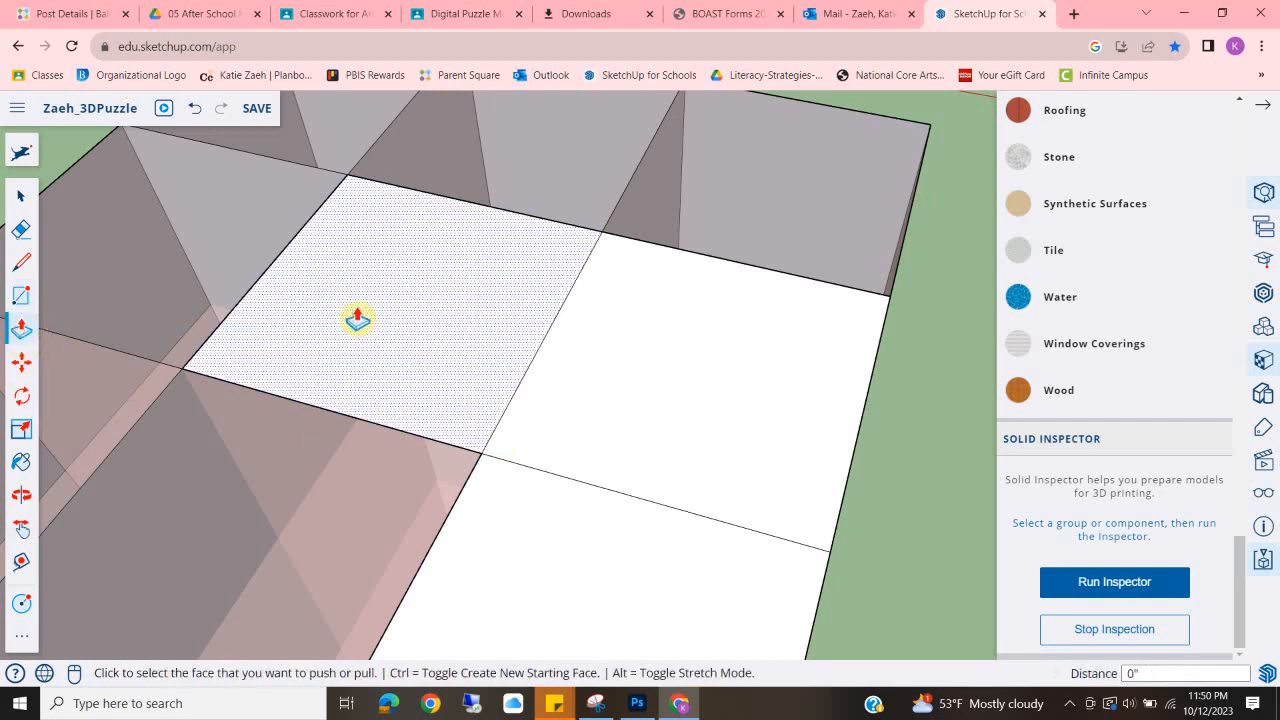
{"action": "middle_click_drag", "start_coordinate": [454, 406], "coordinate": [403, 283]}
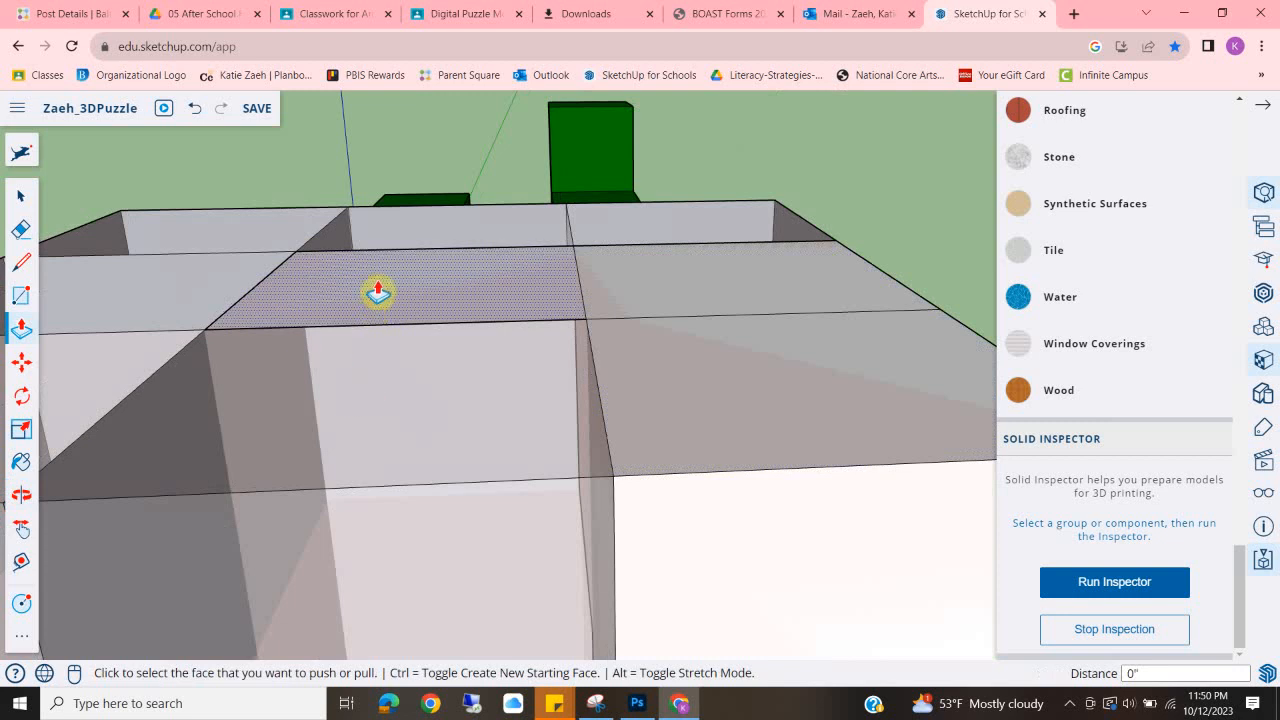
{"action": "left_click", "coordinate": [378, 292]}
{"action": "scroll", "coordinate": [385, 470], "scroll_direction": "down", "scroll_amount": 3}
{"action": "middle_click_drag", "start_coordinate": [551, 555], "coordinate": [595, 577]}
{"action": "left_click", "coordinate": [645, 540]}
Draw a 1" x 1" rectangle on the centre square of the cube side where the block's two stacked squares end.
{"action": "middle_click_drag", "start_coordinate": [640, 537], "coordinate": [571, 571]}
{"action": "middle_click_drag", "start_coordinate": [800, 394], "coordinate": [493, 562]}
{"action": "scroll", "coordinate": [510, 480], "scroll_direction": "down", "scroll_amount": 5}
{"action": "middle_click_drag", "start_coordinate": [523, 417], "coordinate": [560, 486]}
{"action": "middle_click_drag", "start_coordinate": [500, 371], "coordinate": [553, 456]}
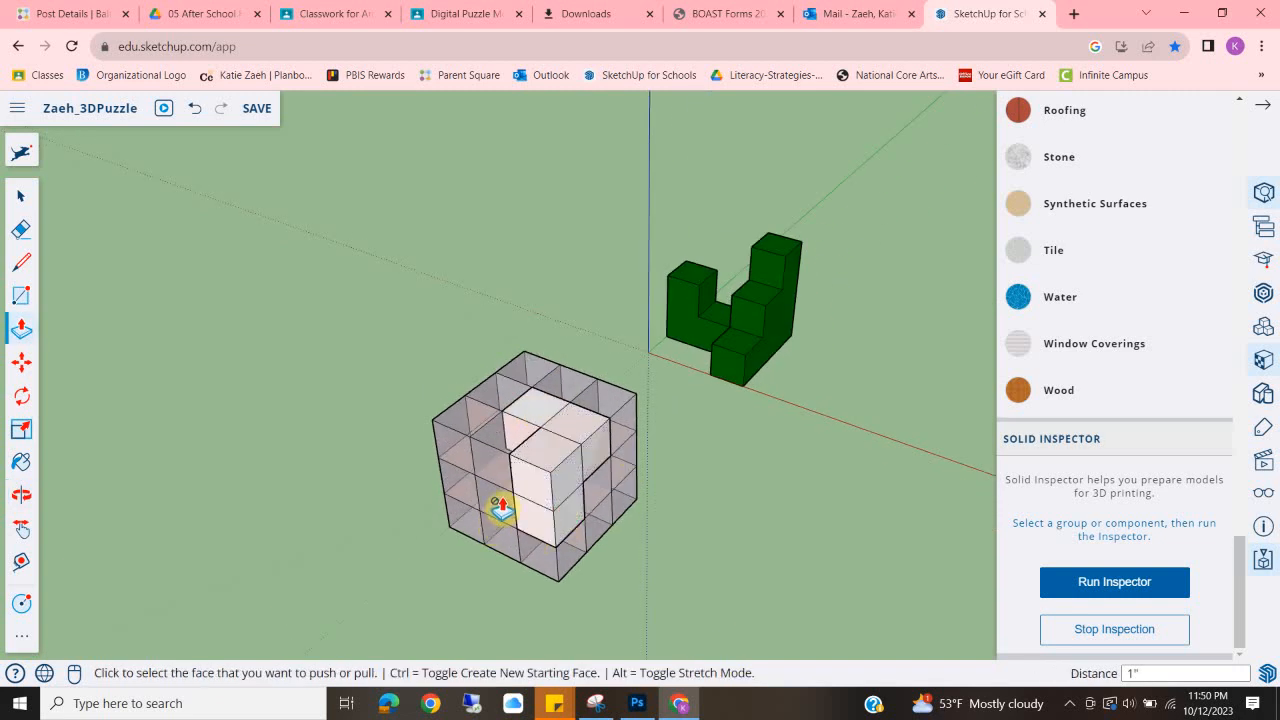
{"action": "scroll", "coordinate": [501, 507], "scroll_direction": "up", "scroll_amount": 5}
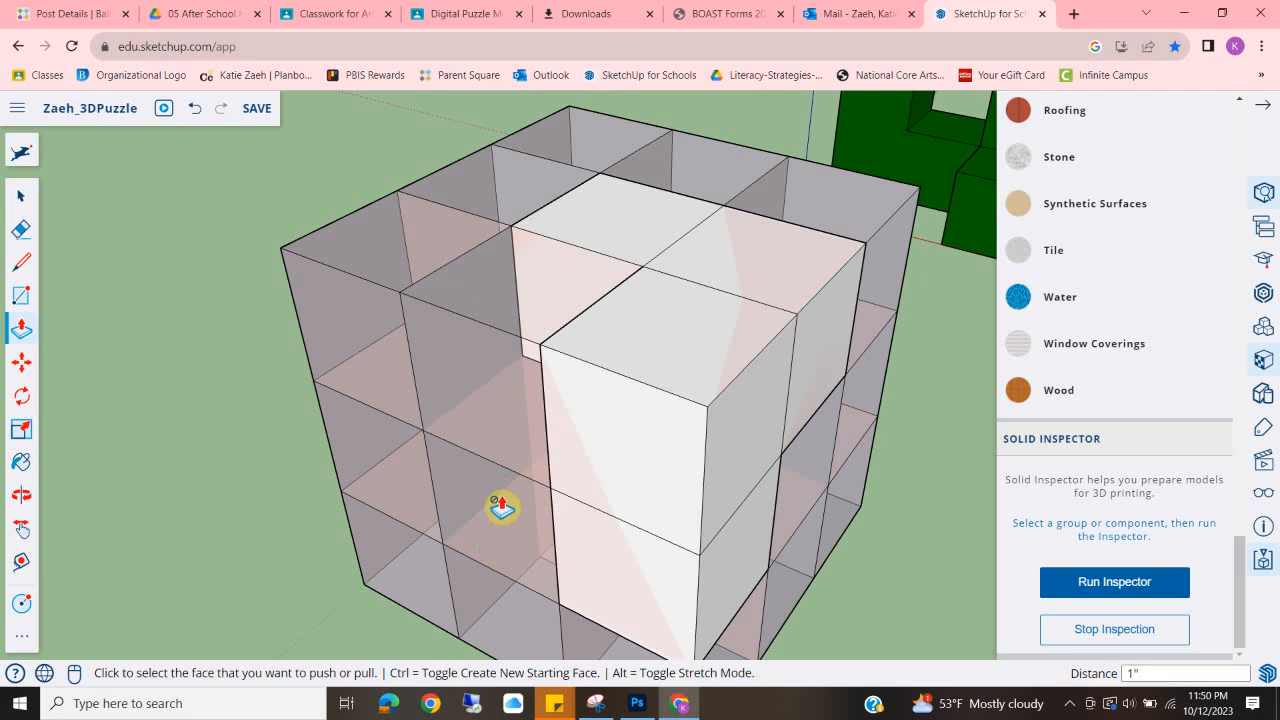
{"action": "middle_click_drag", "start_coordinate": [496, 511], "coordinate": [590, 456]}
{"action": "left_click", "coordinate": [22, 296]}
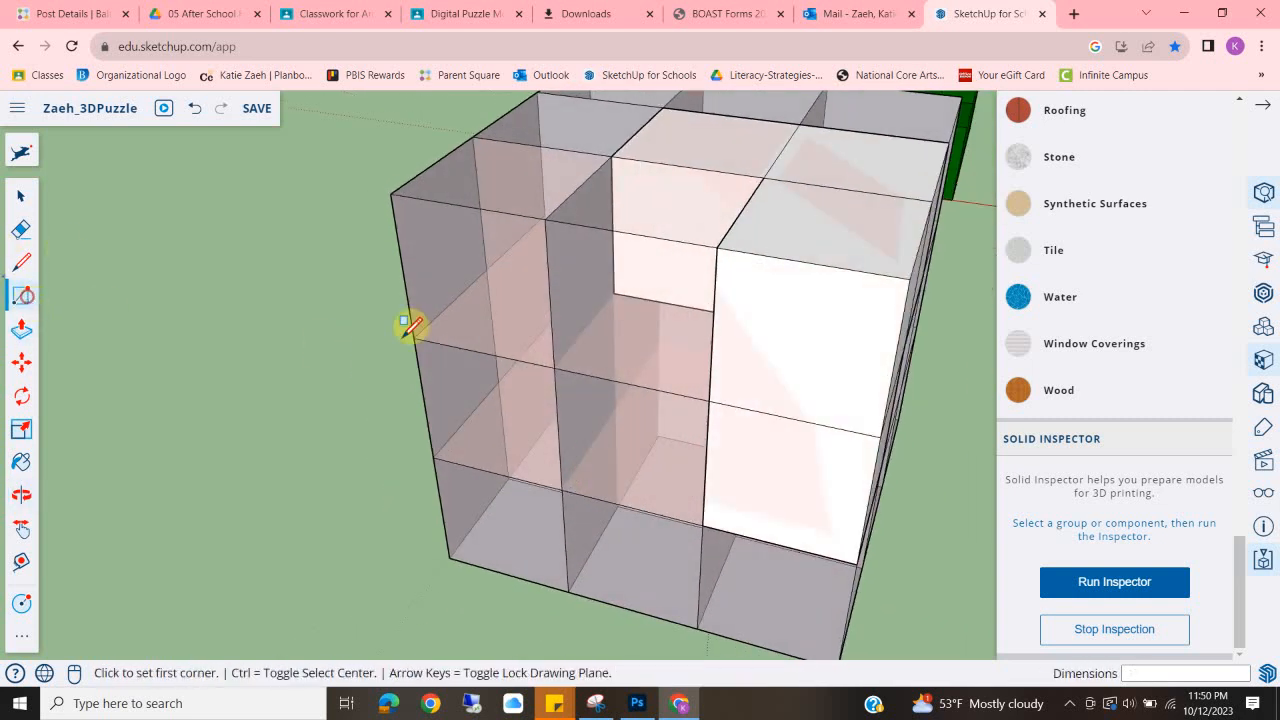
{"action": "left_click", "coordinate": [555, 367]}
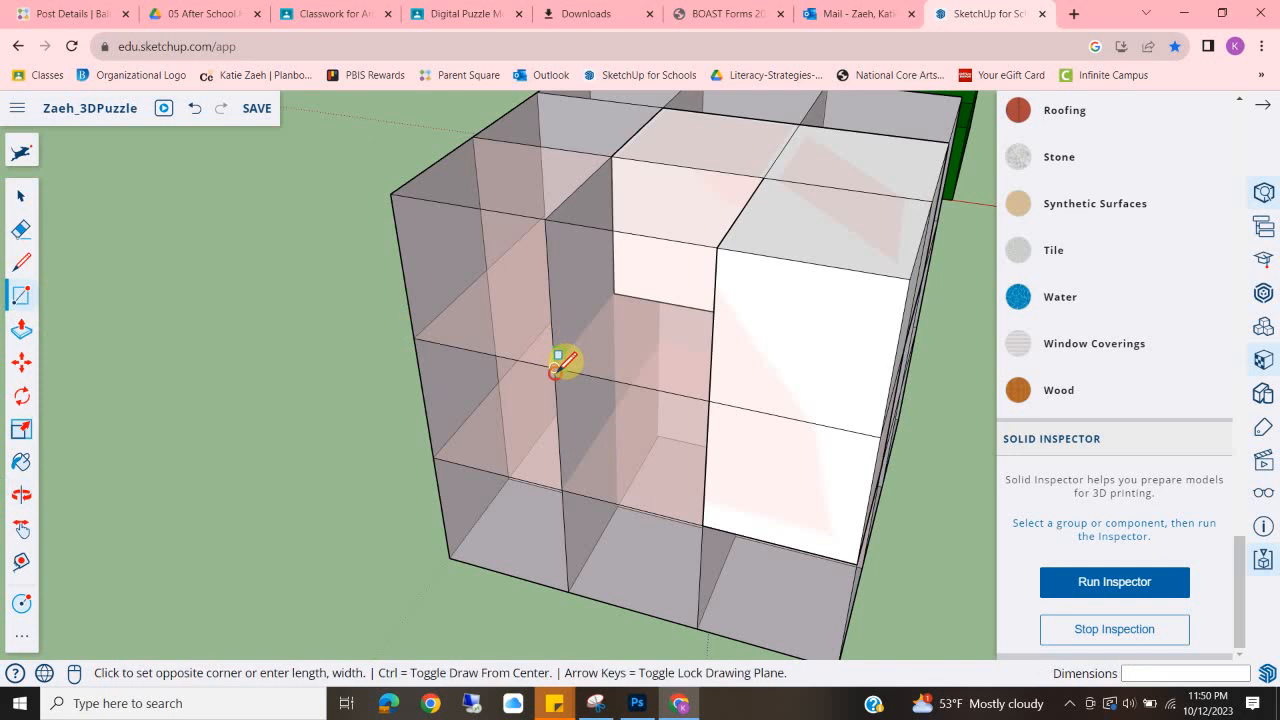
{"action": "left_click", "coordinate": [704, 522]}
Push/Pull the side's centre square 3" through the guide cube to the opposite side.
{"action": "left_click", "coordinate": [21, 327]}
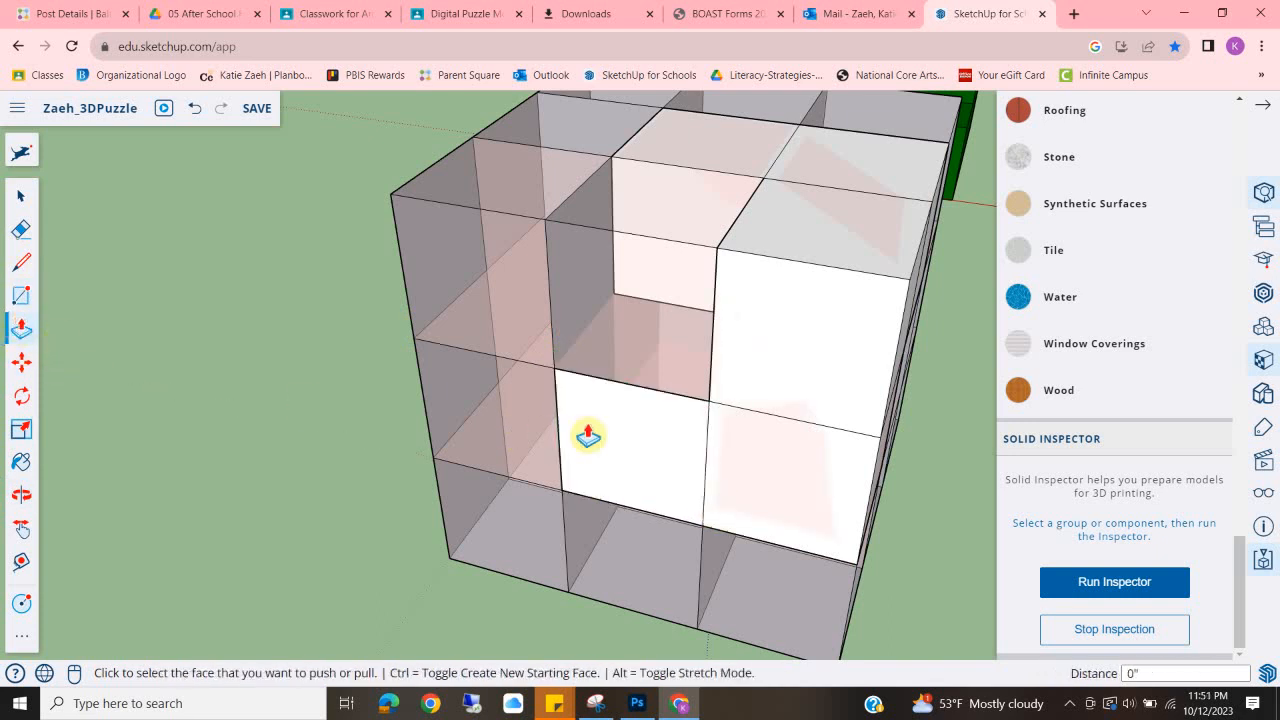
{"action": "left_click", "coordinate": [603, 434]}
{"action": "scroll", "coordinate": [674, 366], "scroll_direction": "down", "scroll_amount": 5}
{"action": "middle_click_drag", "start_coordinate": [674, 366], "coordinate": [226, 320]}
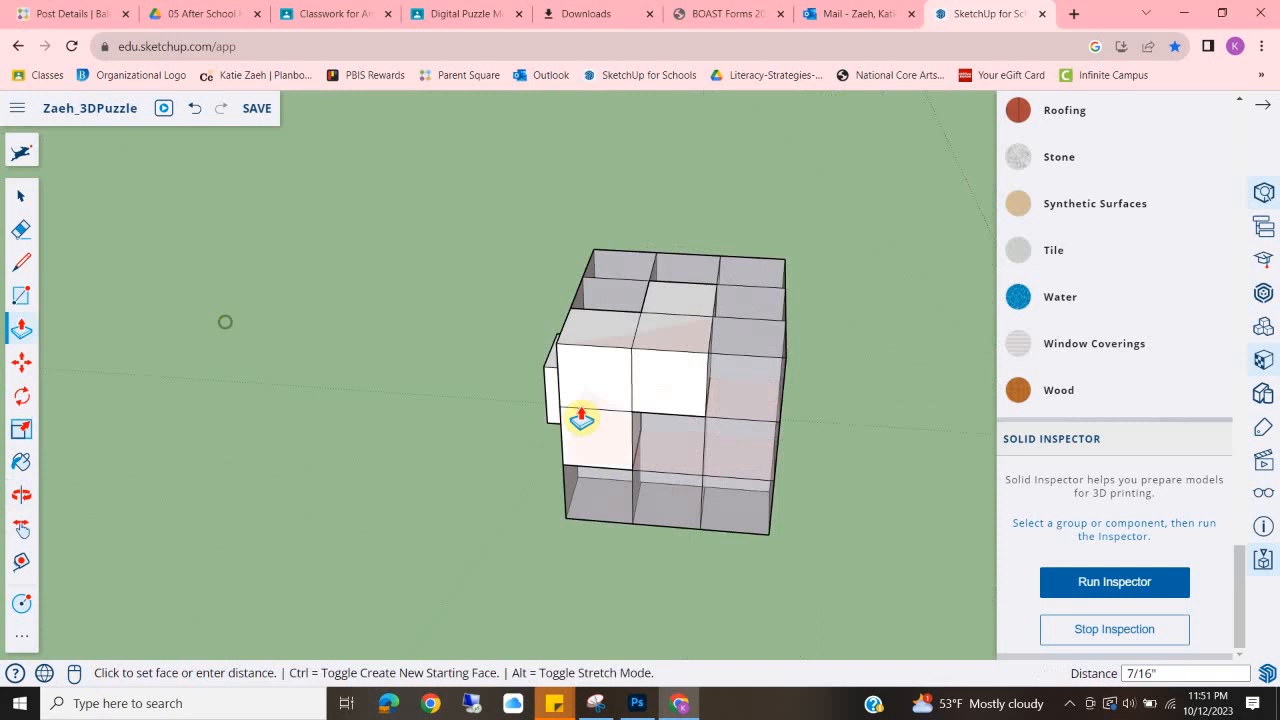
{"action": "middle_click_drag", "start_coordinate": [634, 414], "coordinate": [451, 403]}
{"action": "scroll", "coordinate": [795, 462], "scroll_direction": "up", "scroll_amount": 3}
{"action": "left_click", "coordinate": [779, 449]}
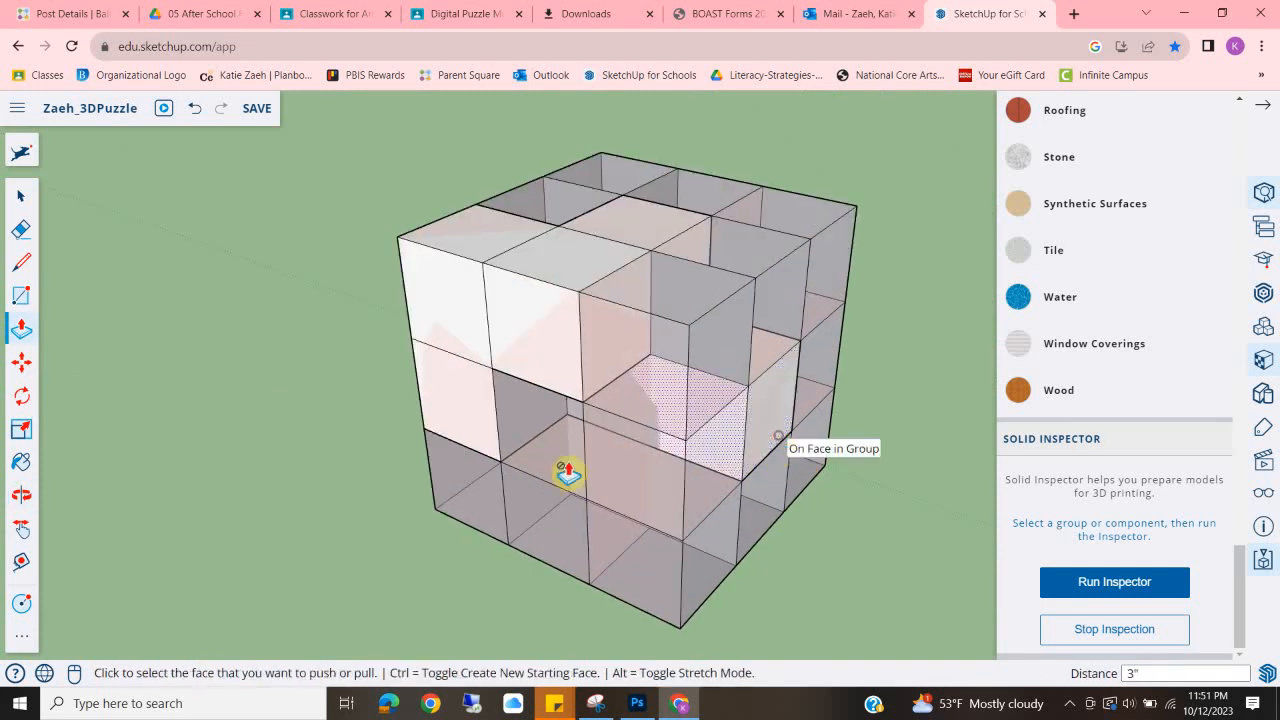
Draw a 1" x 1" rectangle on the opposite side's bottom row, directly below the end of the 3" bar.
{"action": "middle_click_drag", "start_coordinate": [574, 491], "coordinate": [701, 534]}
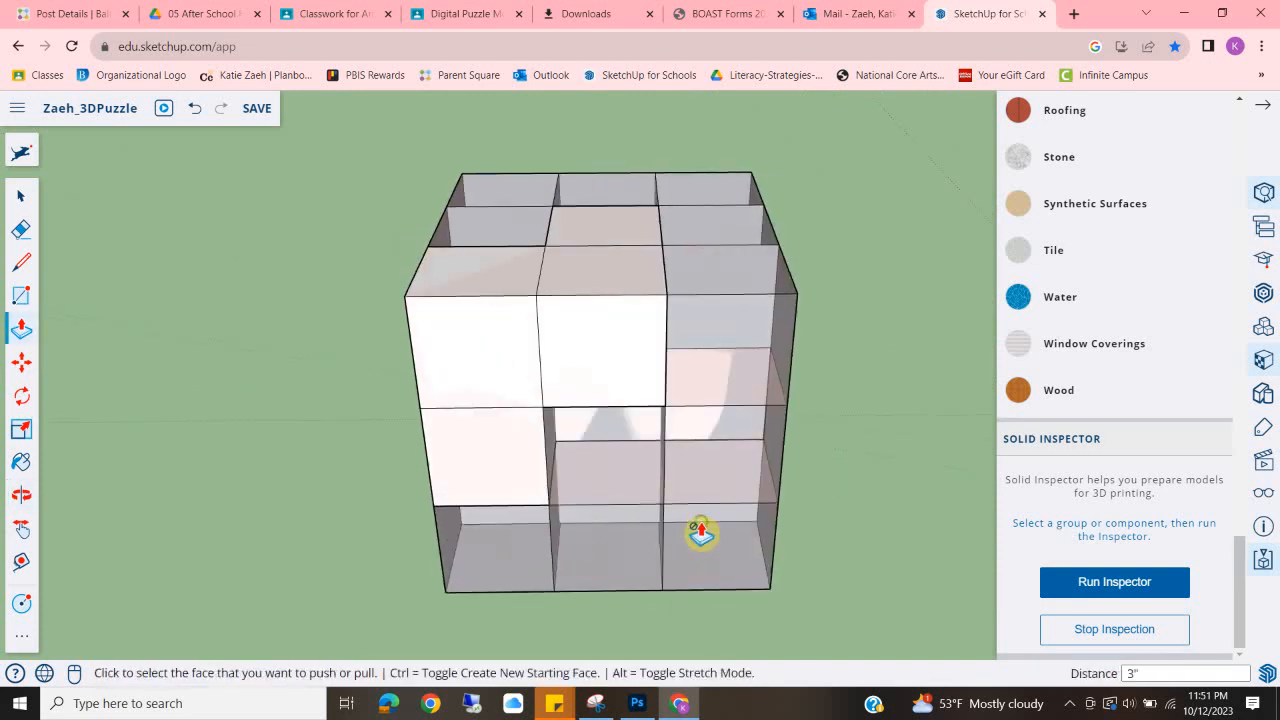
{"action": "middle_click_drag", "start_coordinate": [583, 478], "coordinate": [754, 572]}
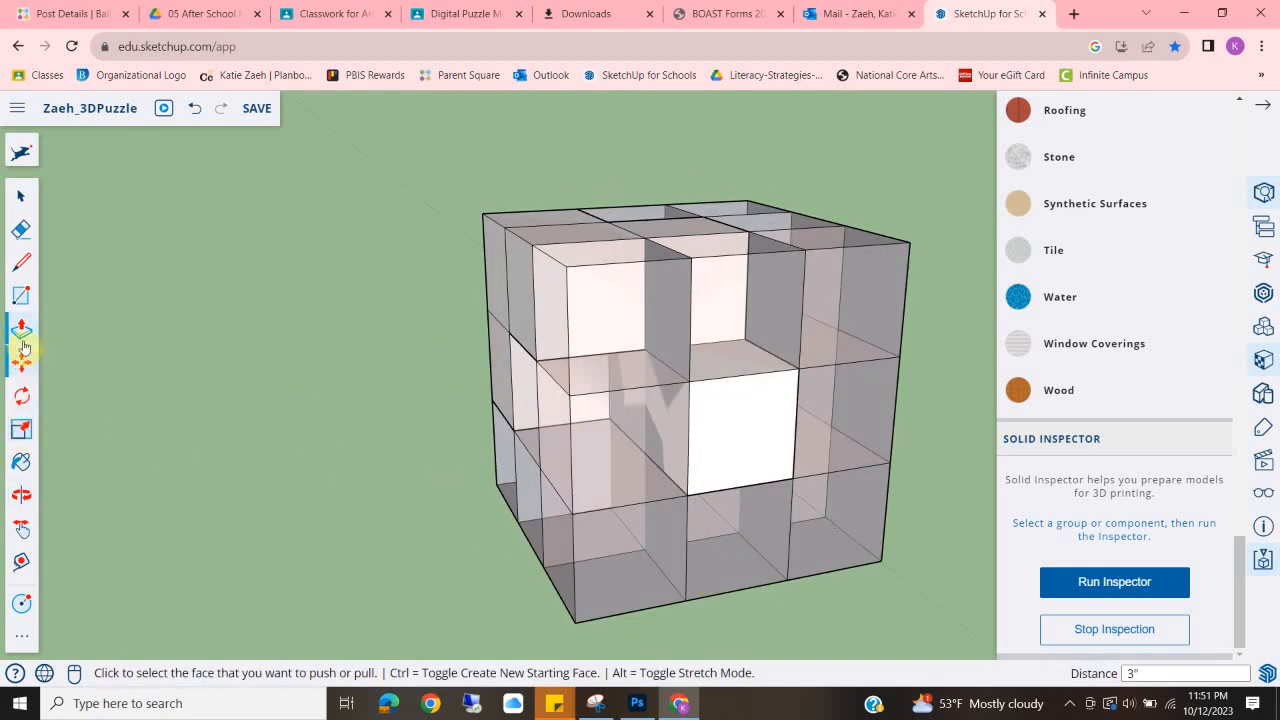
{"action": "left_click", "coordinate": [19, 301]}
{"action": "left_click", "coordinate": [689, 493]}
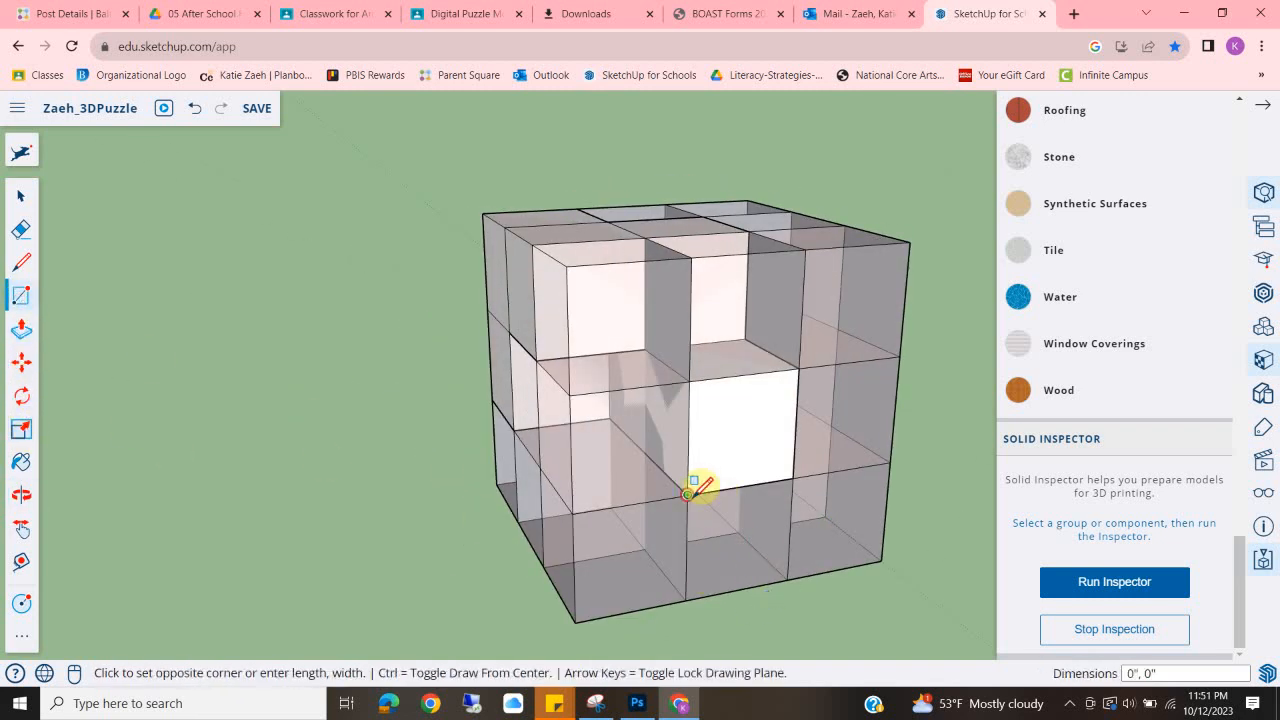
{"action": "left_click", "coordinate": [791, 578]}
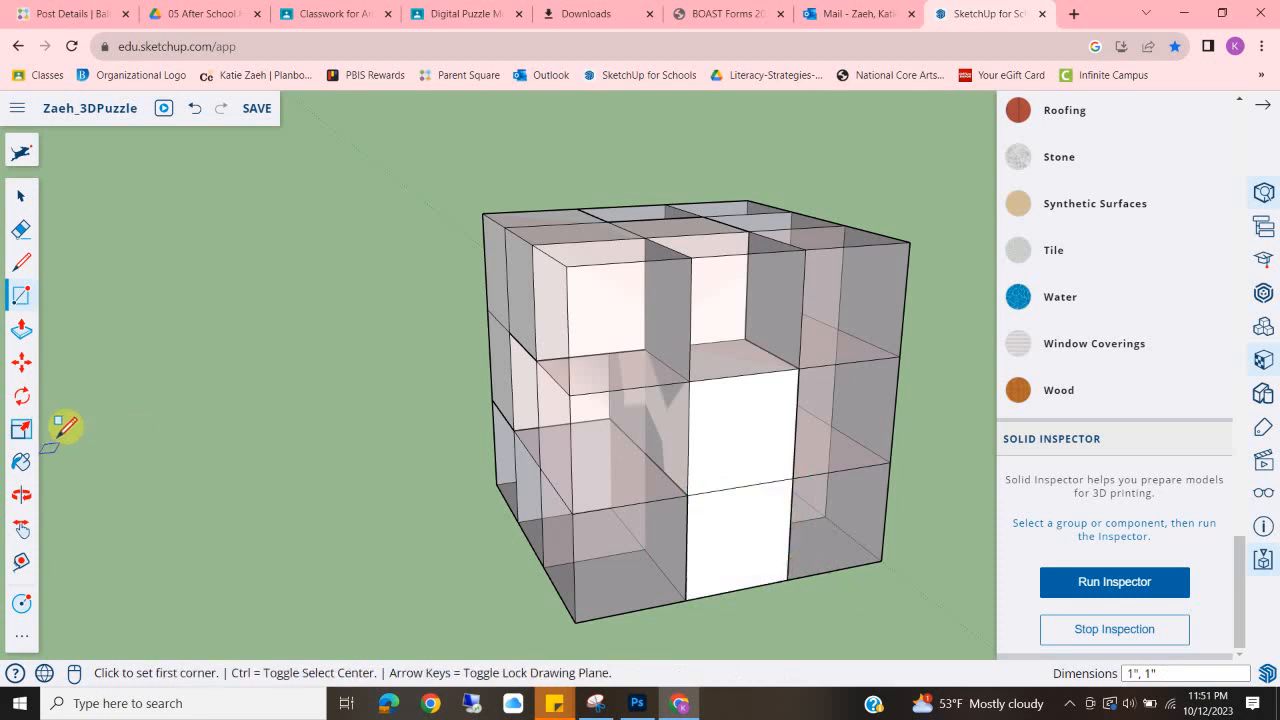
Push/Pull the bottom-row centre square below the bar's end 1" into the guide cube.
{"action": "left_click", "coordinate": [22, 330]}
{"action": "left_click", "coordinate": [709, 563]}
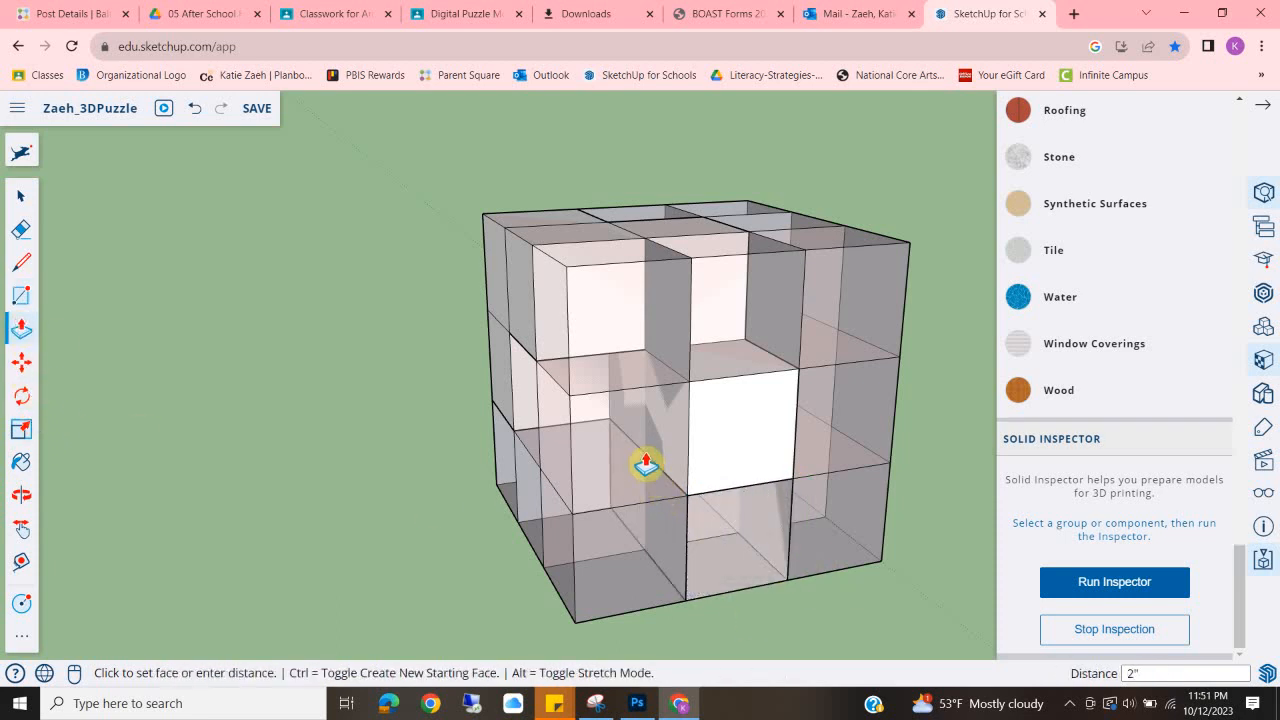
{"action": "middle_click_drag", "start_coordinate": [660, 417], "coordinate": [691, 623]}
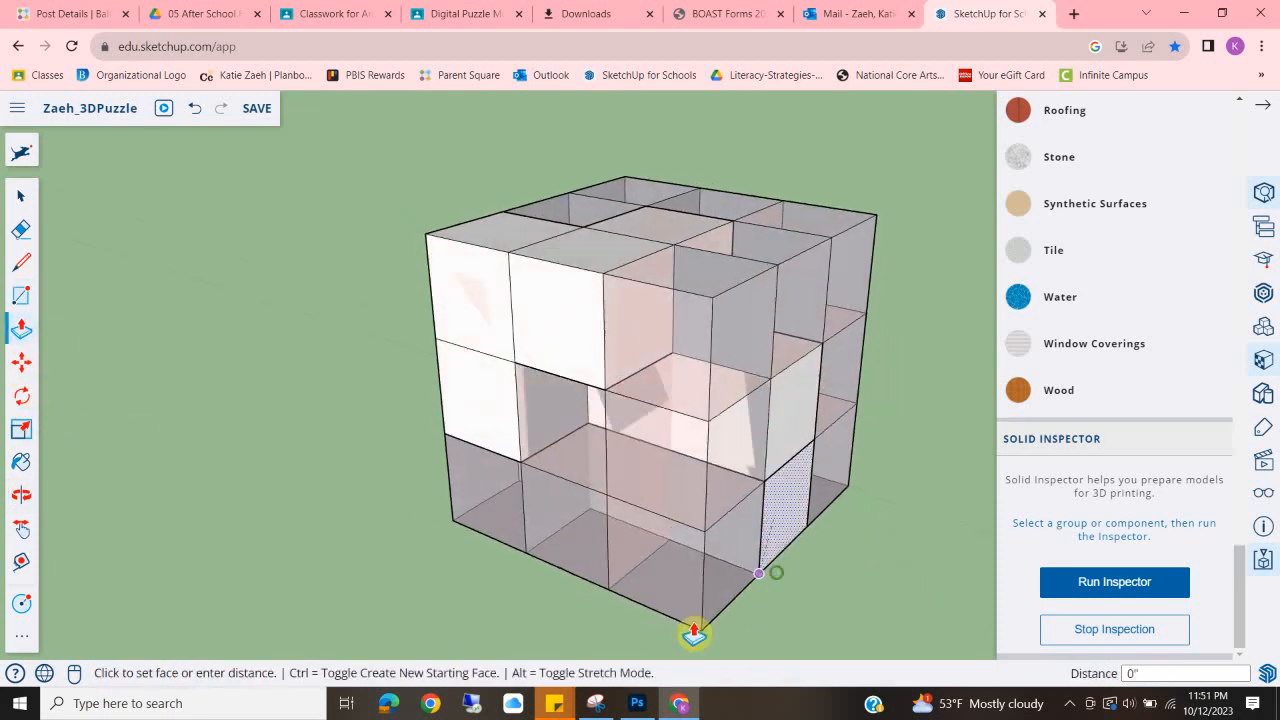
{"action": "left_click", "coordinate": [607, 600]}
{"action": "middle_click_drag", "start_coordinate": [829, 486], "coordinate": [300, 388]}
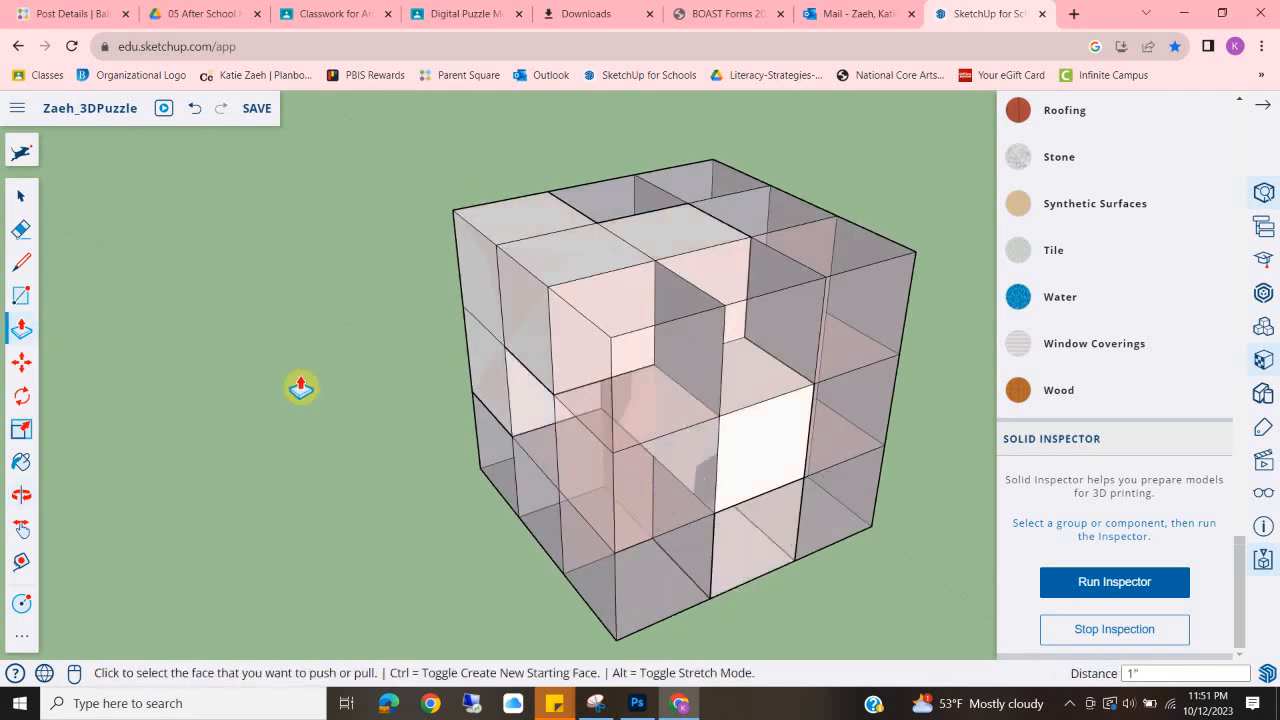
Move the new puzzle piece out of the guide cube into the open space between the cube and the green piece.
{"action": "left_click", "coordinate": [30, 200]}
{"action": "scroll", "coordinate": [471, 437], "scroll_direction": "down", "scroll_amount": 5}
{"action": "middle_click_drag", "start_coordinate": [471, 437], "coordinate": [870, 430]}
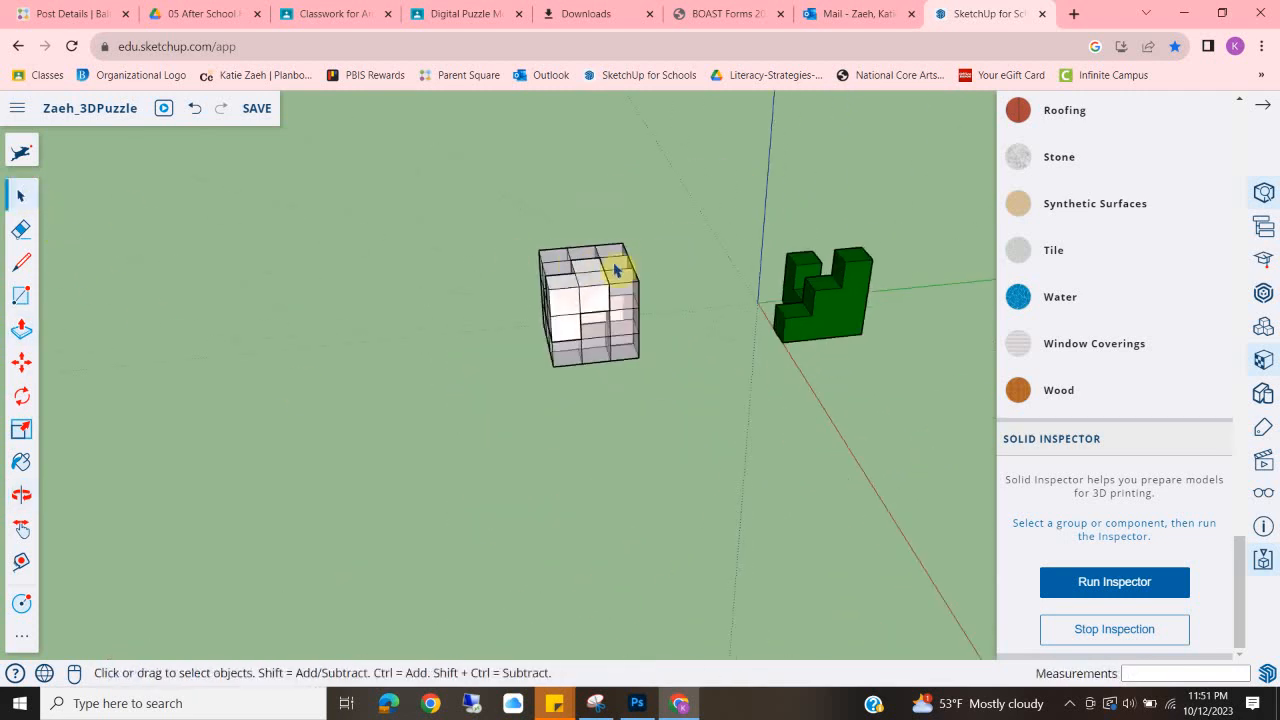
{"action": "left_click", "coordinate": [21, 362]}
{"action": "left_click", "coordinate": [580, 371]}
{"action": "left_click", "coordinate": [314, 410]}
Draw a diagonal line corner to corner across the open side of the cube below the bar's end to restore its missing face.
{"action": "scroll", "coordinate": [660, 360], "scroll_direction": "up", "scroll_amount": 5}
{"action": "middle_click_drag", "start_coordinate": [669, 389], "coordinate": [412, 245]}
{"action": "middle_click_drag", "start_coordinate": [517, 241], "coordinate": [523, 331]}
{"action": "middle_click_drag", "start_coordinate": [447, 362], "coordinate": [949, 531]}
{"action": "key", "text": "m"}
{"action": "middle_click_drag", "start_coordinate": [733, 398], "coordinate": [490, 417]}
{"action": "middle_click_drag", "start_coordinate": [834, 469], "coordinate": [569, 269]}
{"action": "scroll", "coordinate": [771, 519], "scroll_direction": "up", "scroll_amount": 3}
{"action": "scroll", "coordinate": [569, 270], "scroll_direction": "down", "scroll_amount": 3}
{"action": "scroll", "coordinate": [508, 222], "scroll_direction": "up", "scroll_amount": 7}
{"action": "middle_click_drag", "start_coordinate": [572, 330], "coordinate": [628, 361]}
{"action": "left_click", "coordinate": [17, 267]}
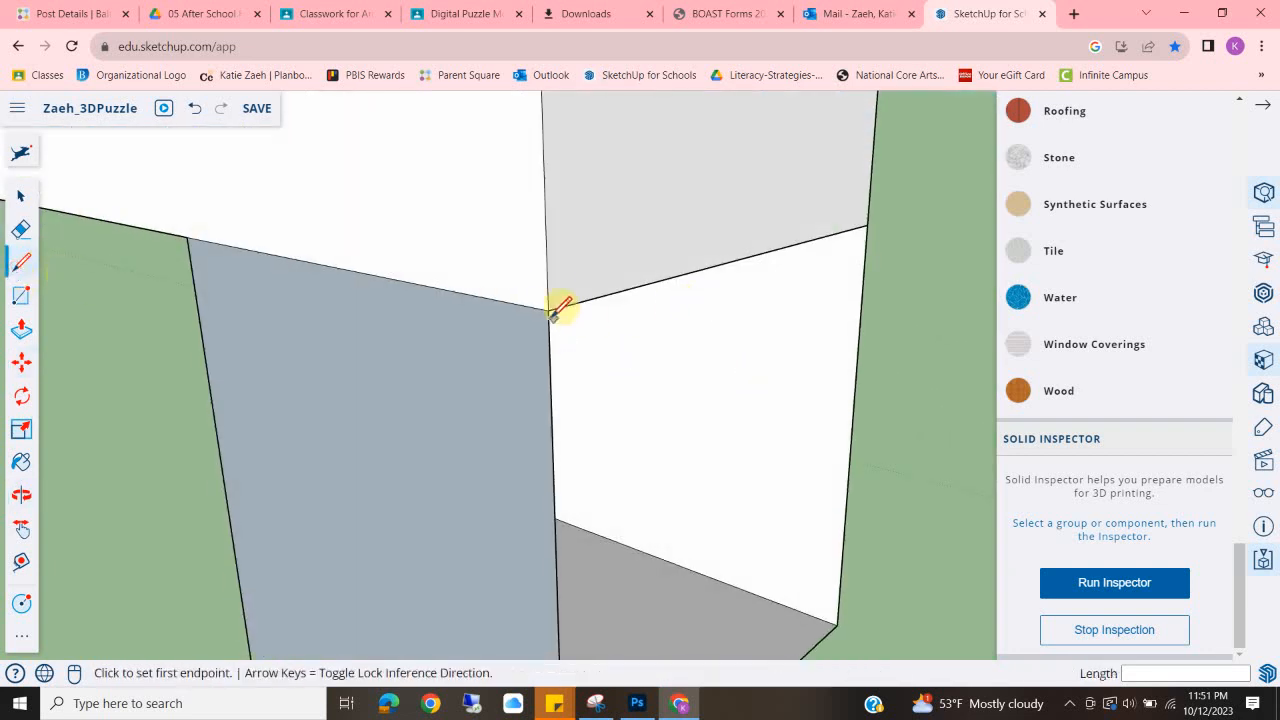
{"action": "left_click", "coordinate": [548, 309]}
{"action": "left_click", "coordinate": [847, 609]}
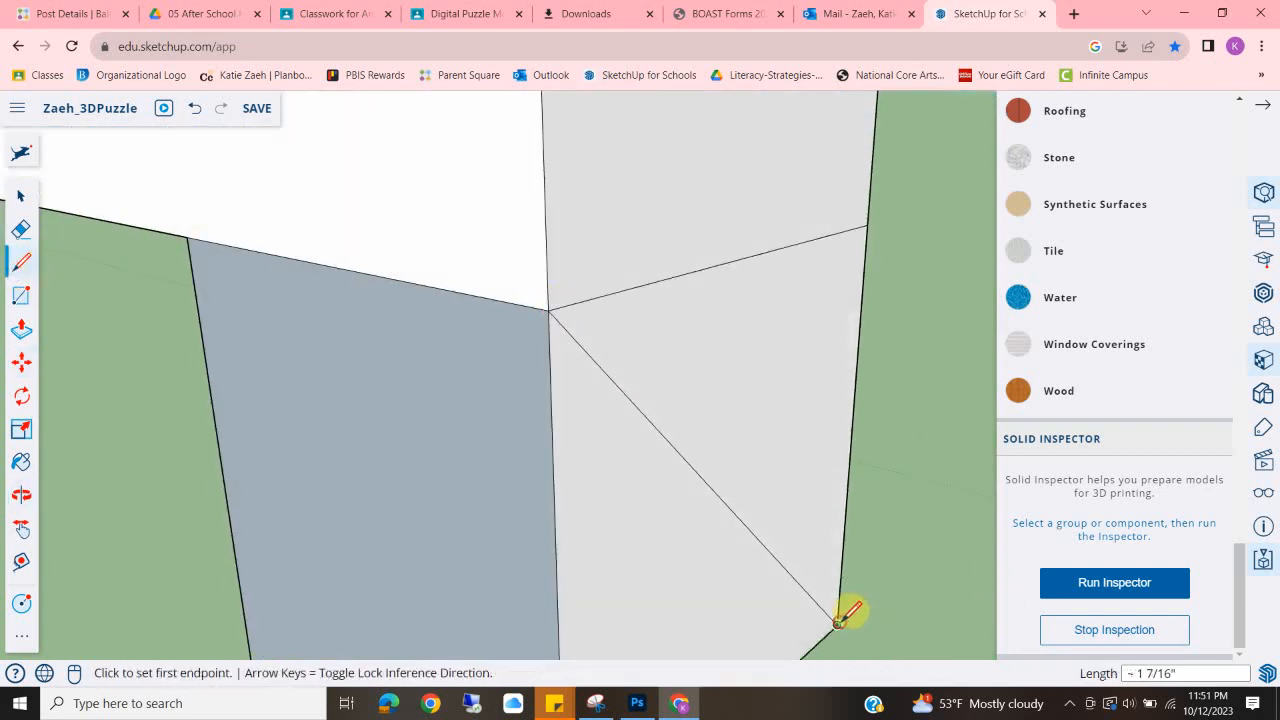
Erase the diagonal line from the restored square face.
{"action": "scroll", "coordinate": [788, 530], "scroll_direction": "down", "scroll_amount": 5}
{"action": "scroll", "coordinate": [796, 528], "scroll_direction": "up", "scroll_amount": 3}
{"action": "middle_click_drag", "start_coordinate": [626, 383], "coordinate": [833, 489]}
{"action": "left_click", "coordinate": [21, 197]}
{"action": "left_click", "coordinate": [731, 520]}
{"action": "right_click", "coordinate": [733, 515]}
{"action": "left_click", "coordinate": [532, 593]}
{"action": "scroll", "coordinate": [677, 460], "scroll_direction": "down", "scroll_amount": 4}
{"action": "middle_click_drag", "start_coordinate": [684, 455], "coordinate": [684, 552]}
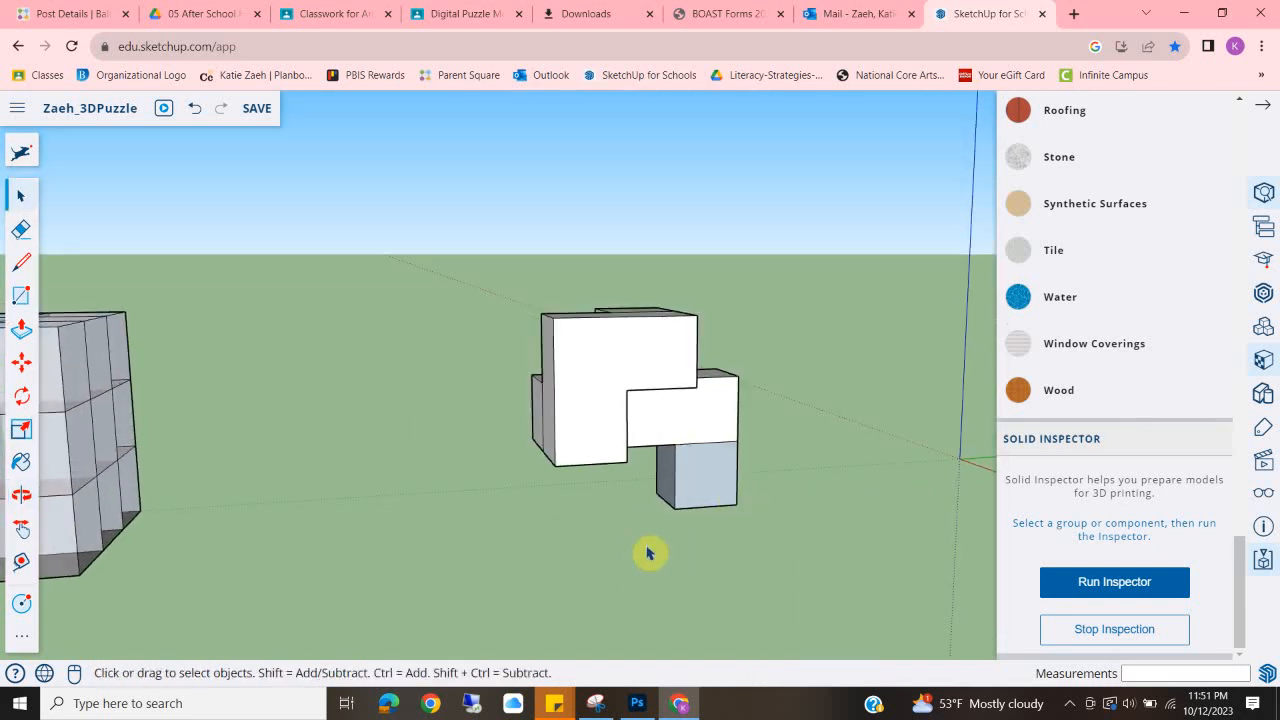
{"action": "right_click", "coordinate": [707, 472]}
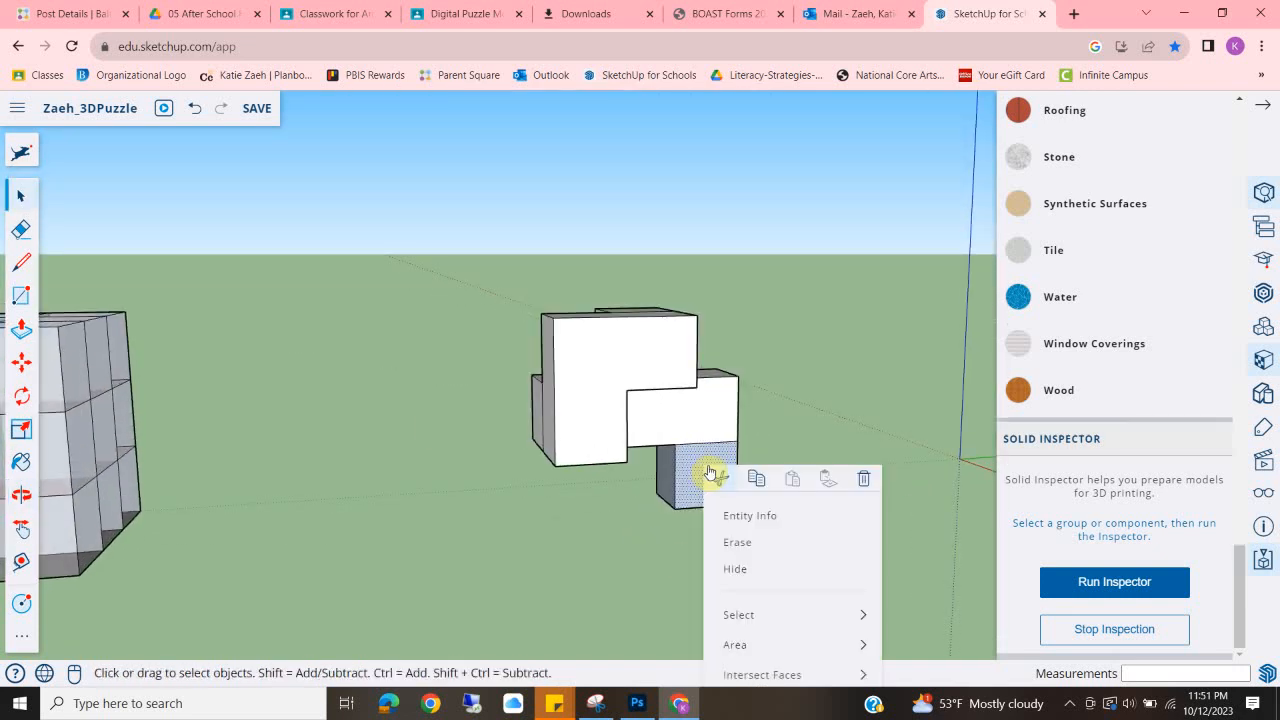
{"action": "left_click", "coordinate": [735, 396]}
{"action": "right_click", "coordinate": [723, 459]}
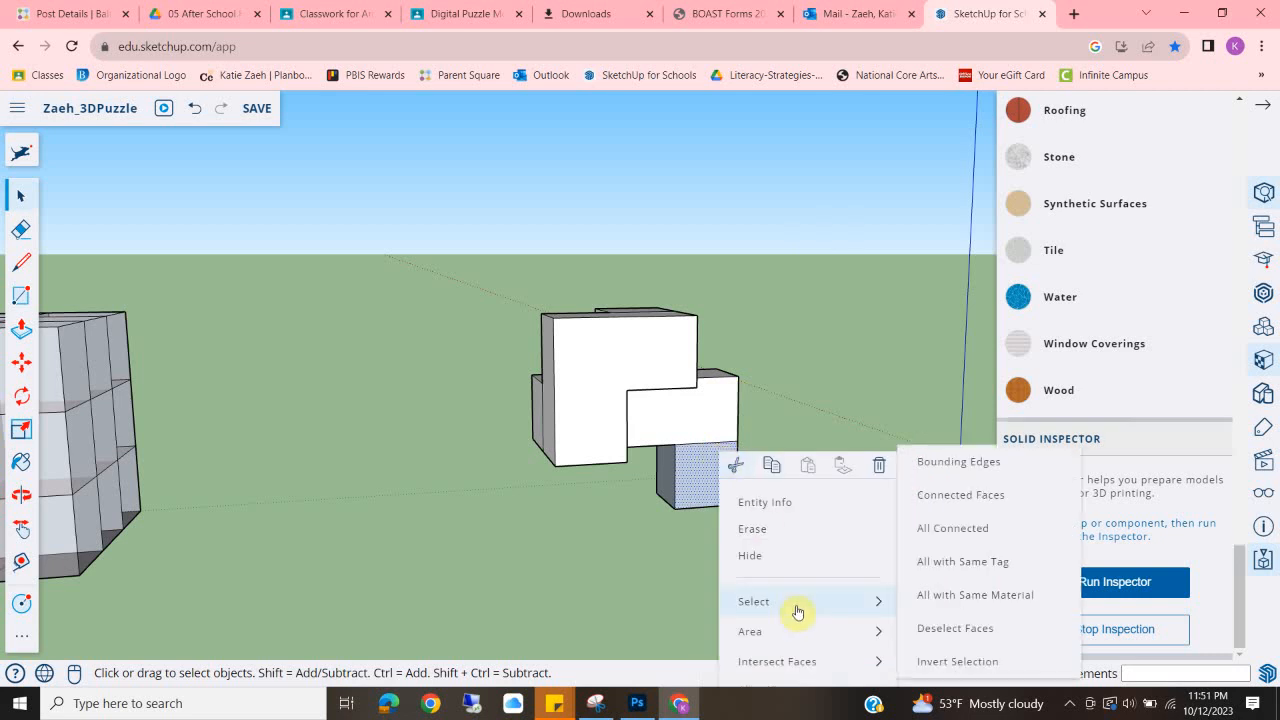
{"action": "left_click", "coordinate": [833, 338]}
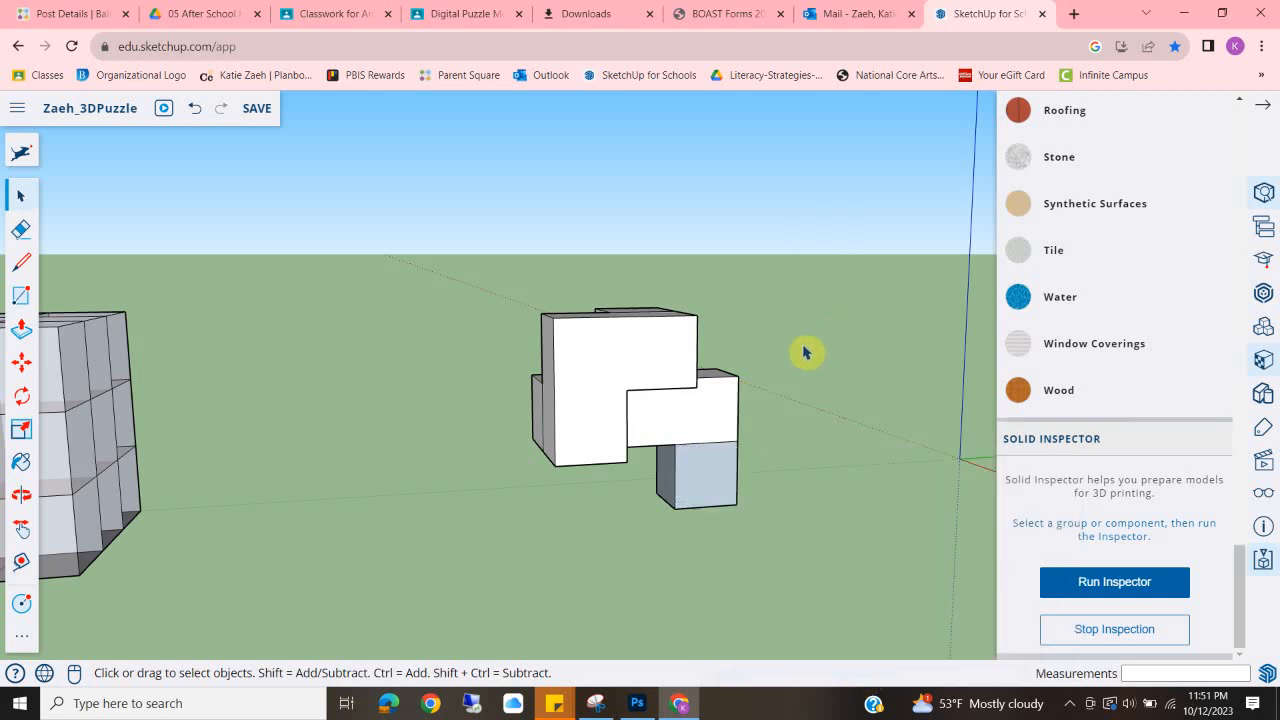
Reverse the three blue-grey side faces of the cube hanging below the bar's end so their front sides point outward.
{"action": "middle_click_drag", "start_coordinate": [795, 418], "coordinate": [588, 296]}
{"action": "right_click", "coordinate": [602, 300]}
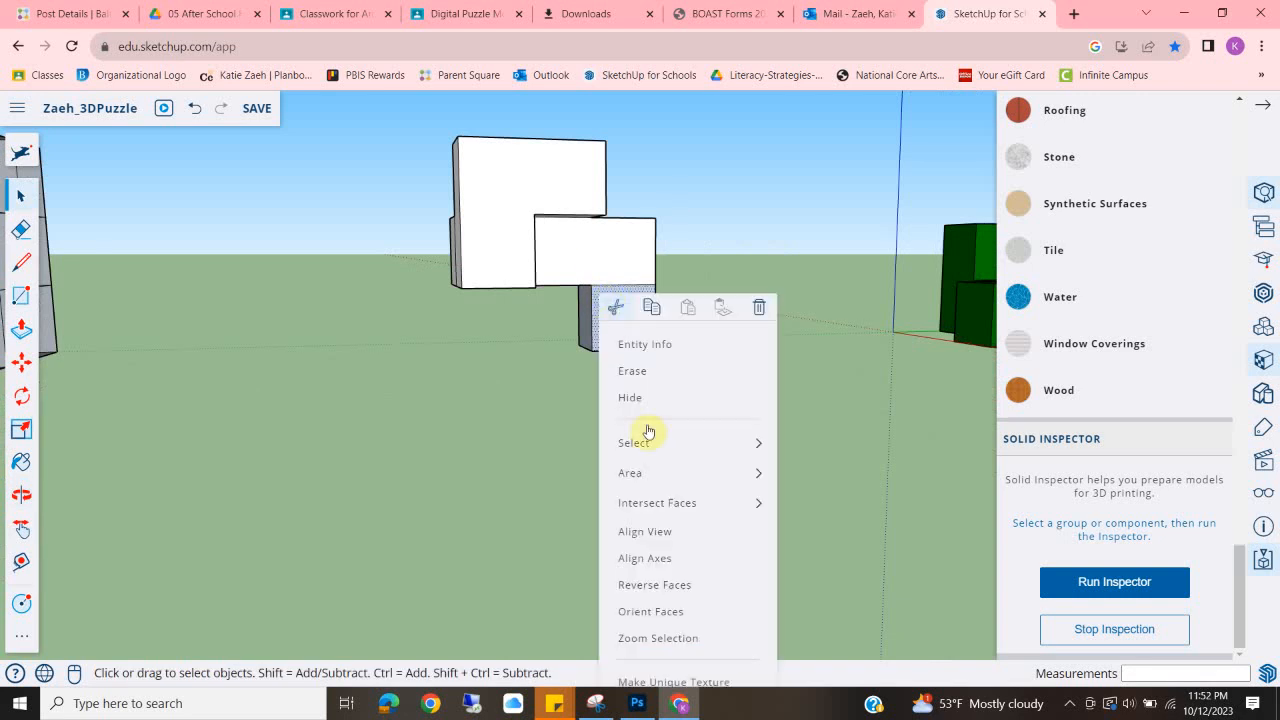
{"action": "left_click", "coordinate": [673, 588]}
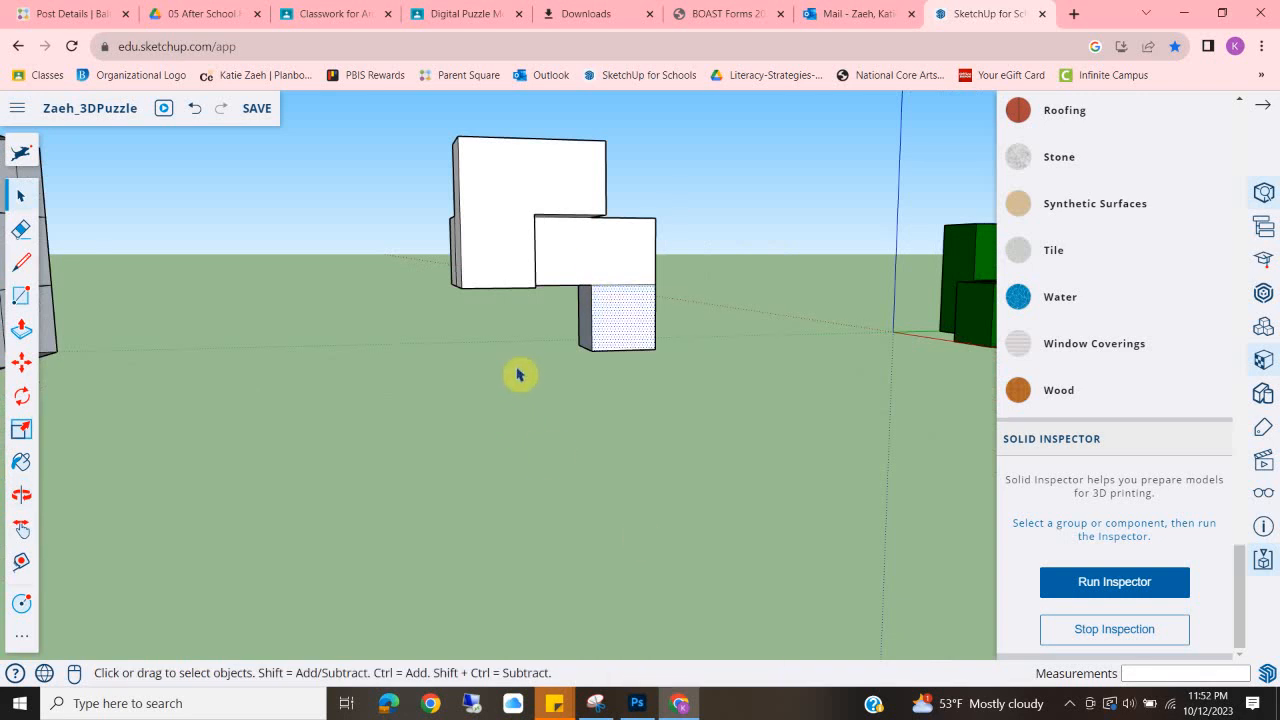
{"action": "middle_click_drag", "start_coordinate": [462, 378], "coordinate": [850, 311]}
{"action": "scroll", "coordinate": [589, 309], "scroll_direction": "up", "scroll_amount": 4}
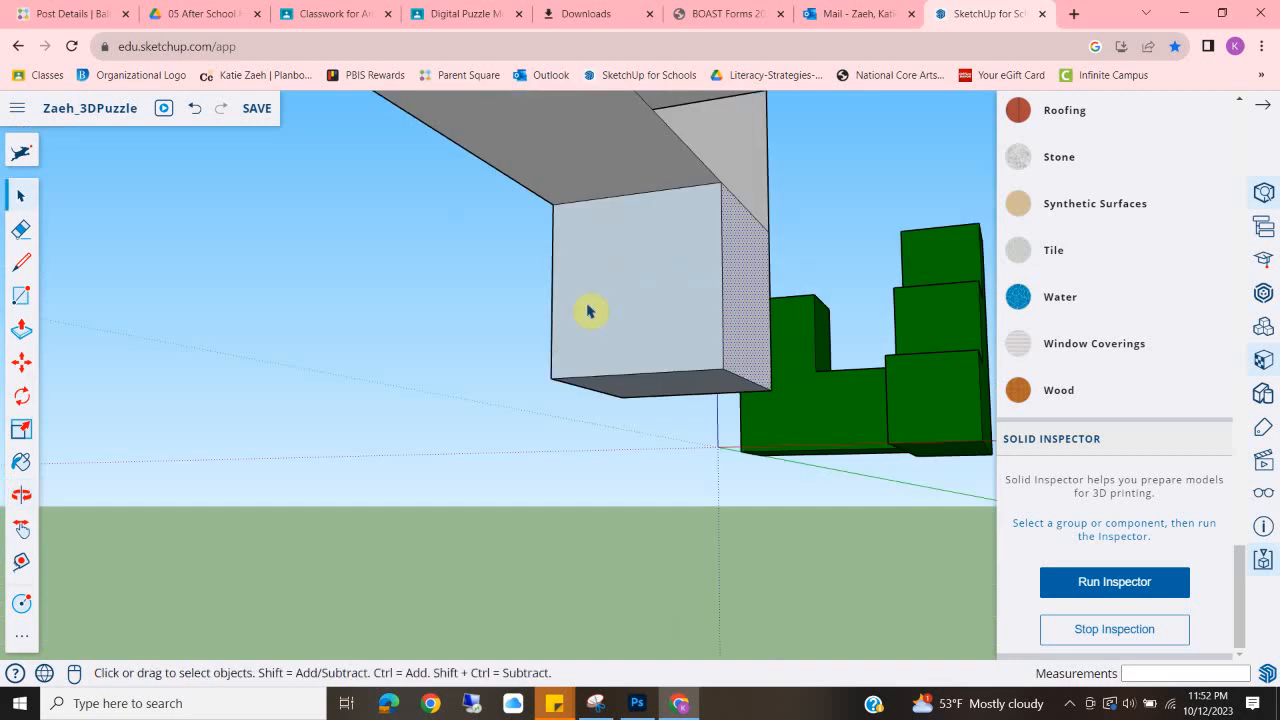
{"action": "left_click", "coordinate": [592, 305]}
{"action": "right_click", "coordinate": [620, 278]}
{"action": "left_click", "coordinate": [700, 565]}
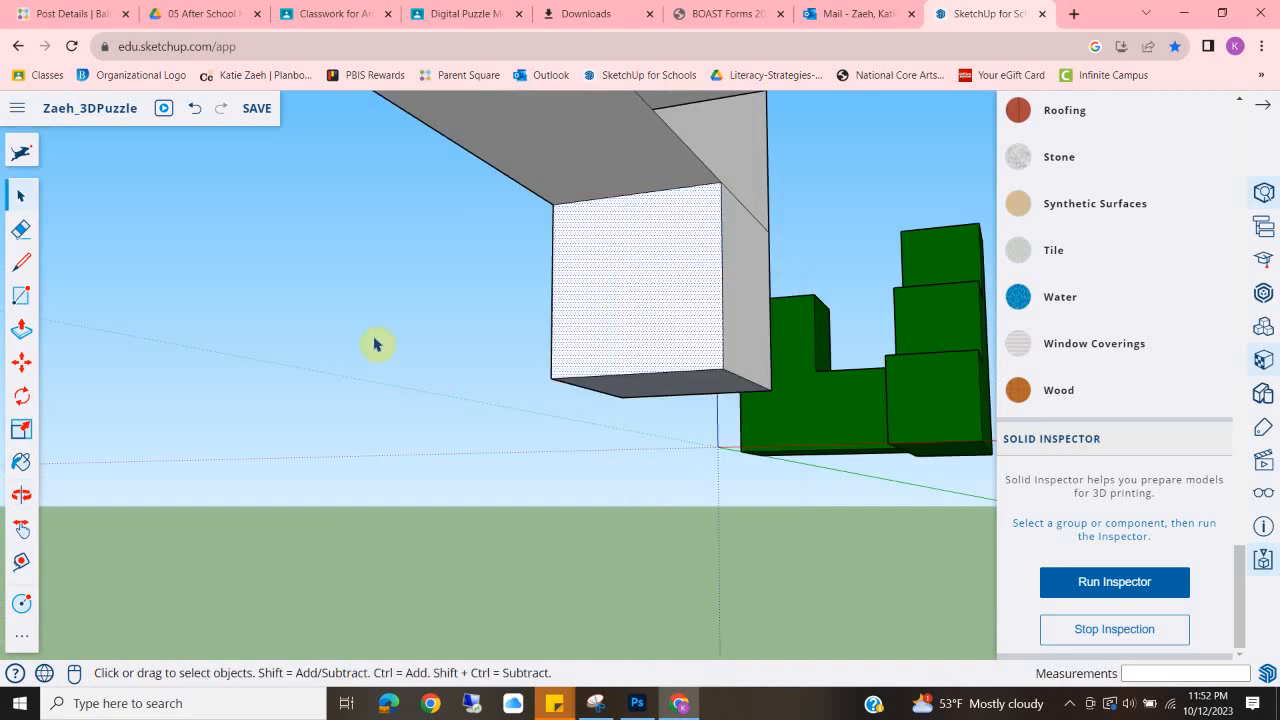
{"action": "middle_click_drag", "start_coordinate": [374, 343], "coordinate": [837, 403]}
{"action": "scroll", "coordinate": [666, 311], "scroll_direction": "up", "scroll_amount": 3}
{"action": "right_click", "coordinate": [666, 313]}
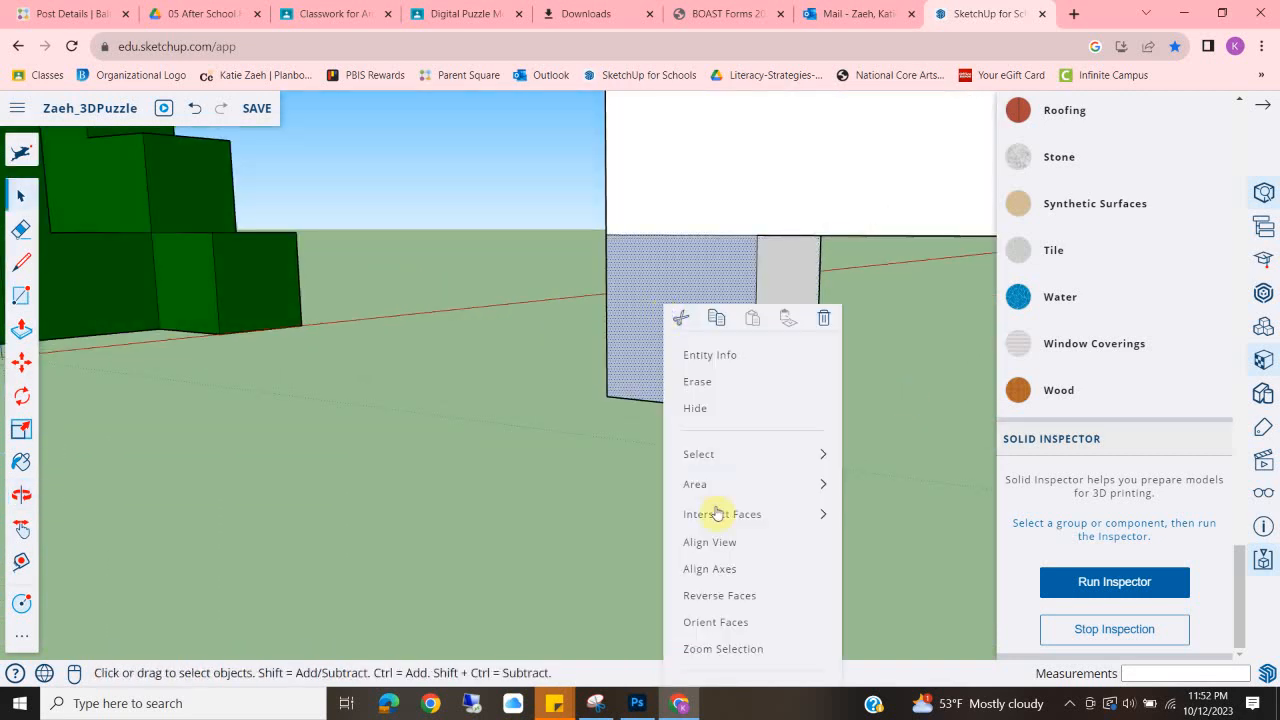
{"action": "left_click", "coordinate": [719, 596]}
Reverse the blue-grey bottom face of the cube hanging below the bar's end.
{"action": "middle_click_drag", "start_coordinate": [671, 349], "coordinate": [737, 443]}
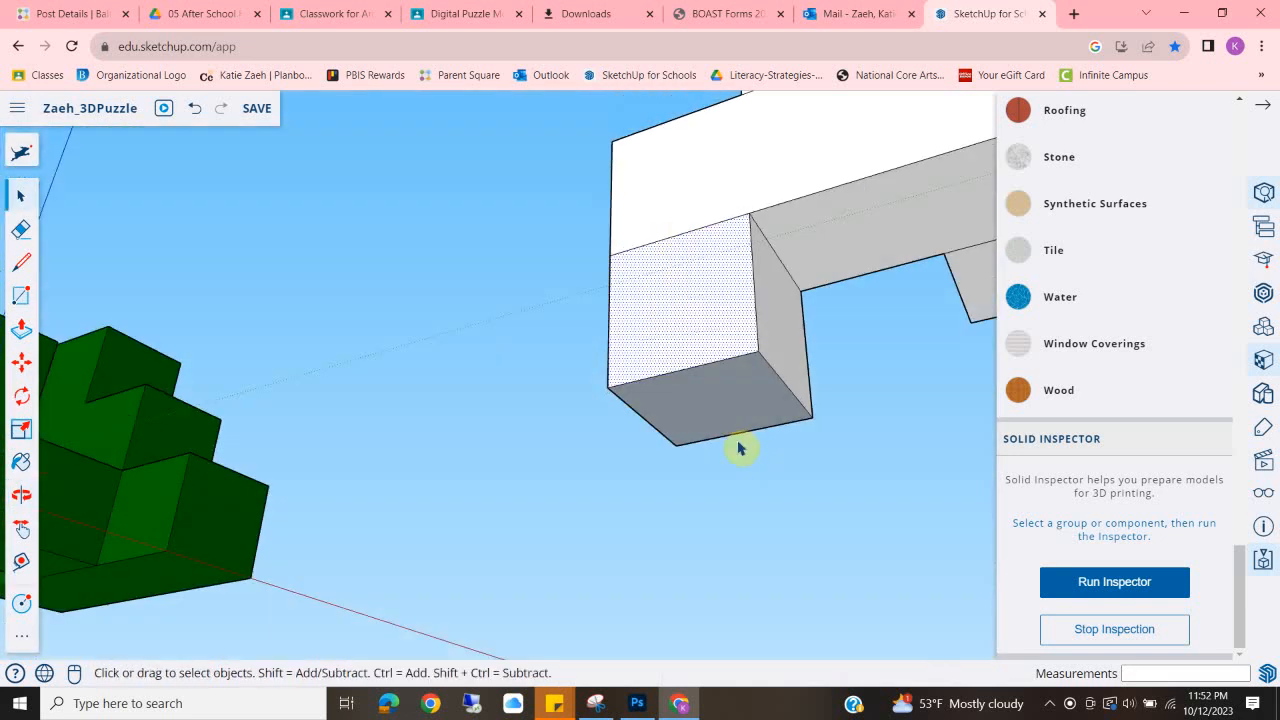
{"action": "right_click", "coordinate": [725, 405]}
{"action": "mouse_move", "coordinate": [800, 620]}
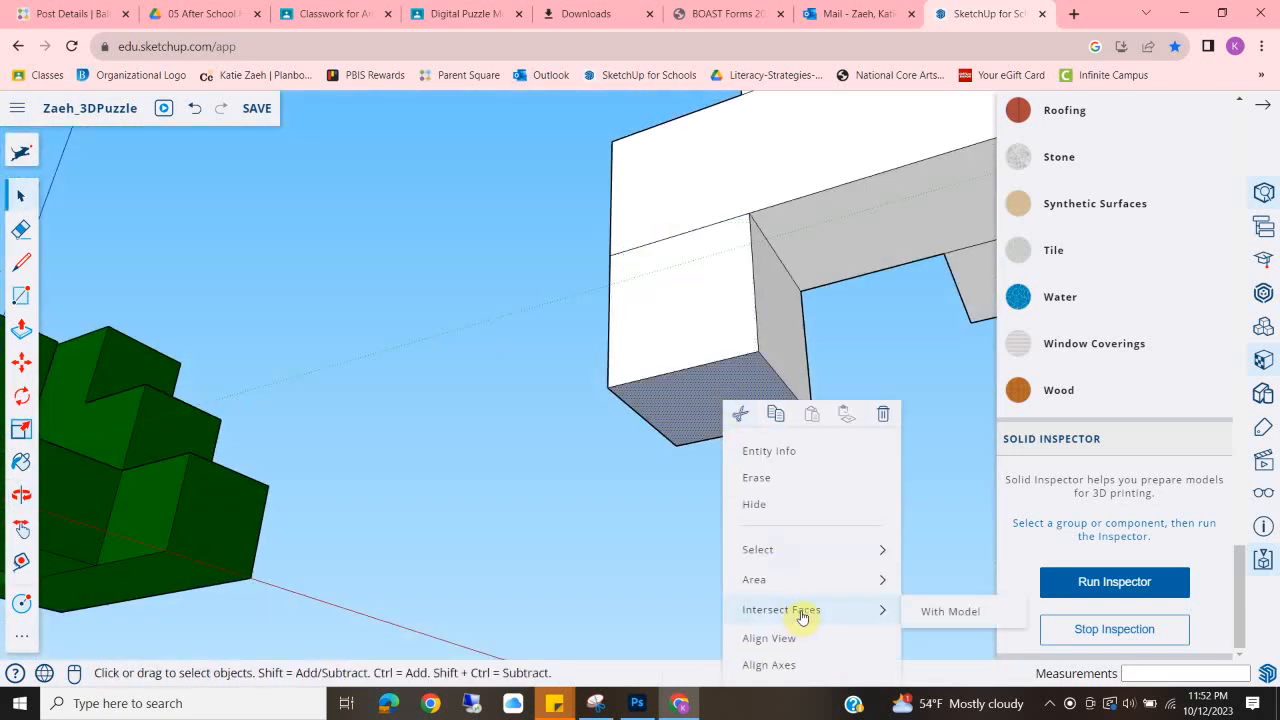
{"action": "left_click", "coordinate": [735, 385]}
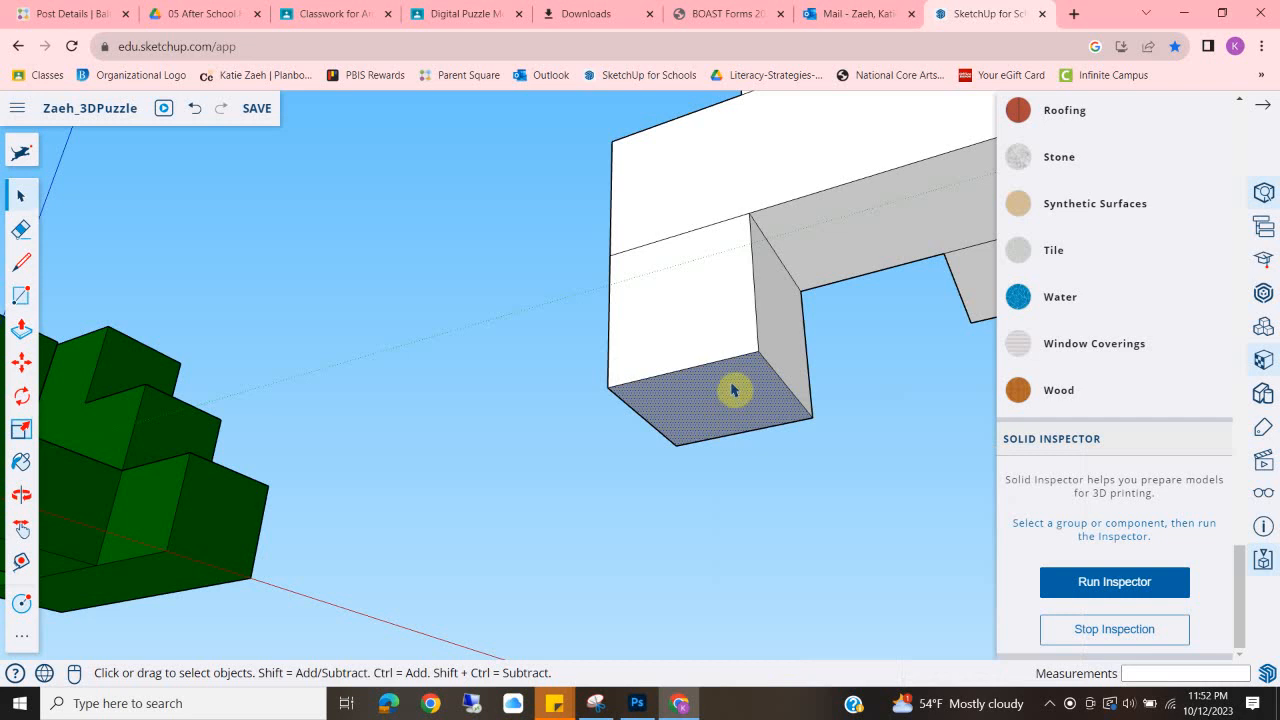
{"action": "right_click", "coordinate": [738, 369]}
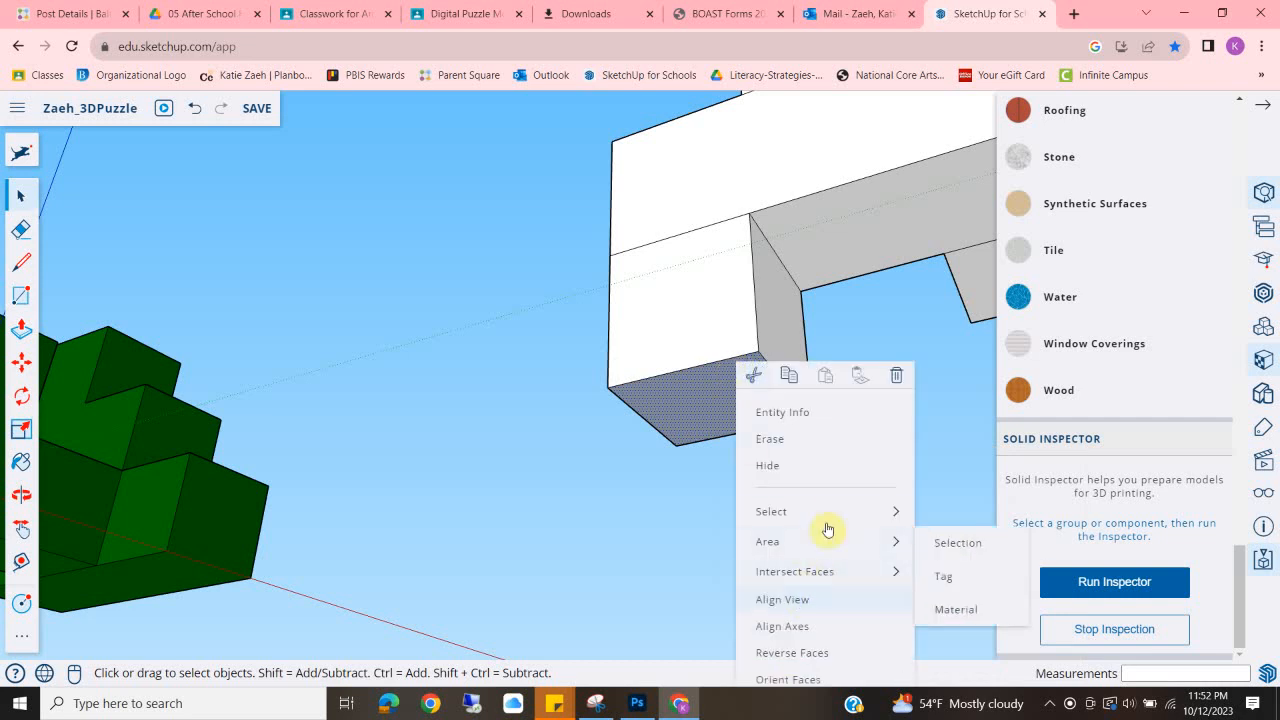
{"action": "left_click", "coordinate": [801, 654]}
Make the entire white puzzle piece a group and fix its internal-face errors with Solid Inspector.
{"action": "middle_click_drag", "start_coordinate": [504, 421], "coordinate": [925, 560]}
{"action": "middle_click_drag", "start_coordinate": [614, 351], "coordinate": [382, 320]}
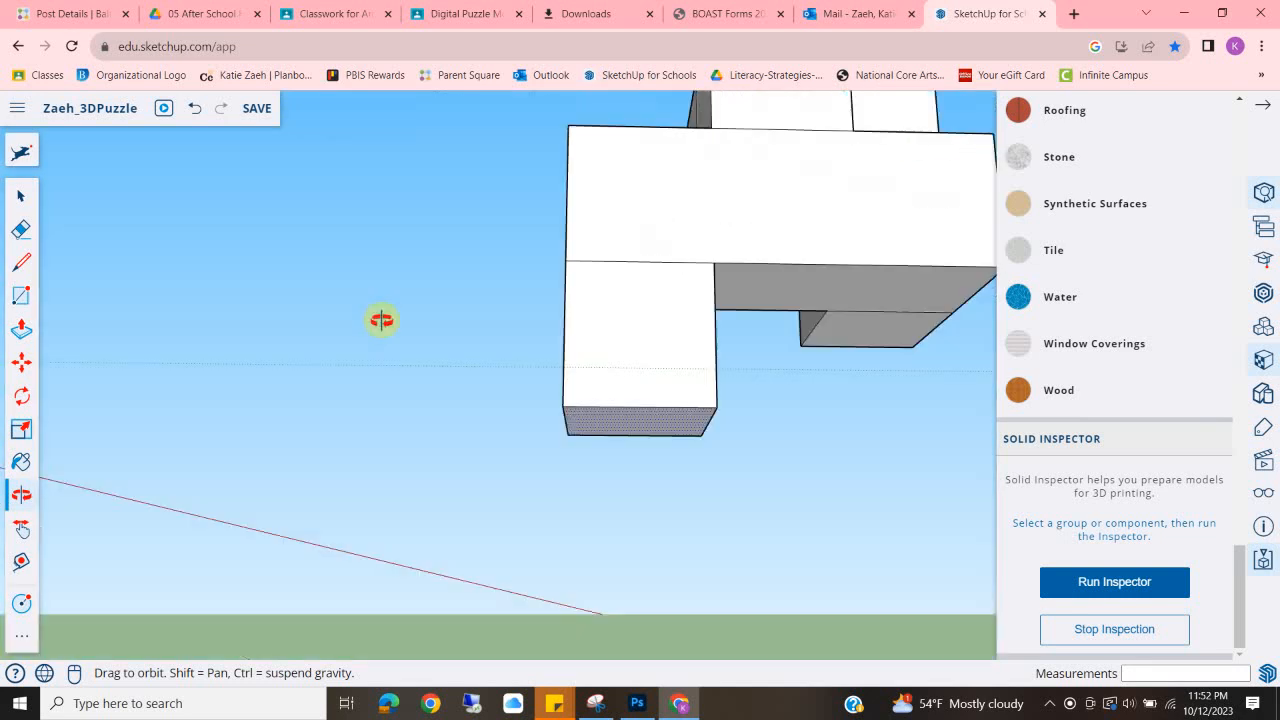
{"action": "middle_click_drag", "start_coordinate": [797, 226], "coordinate": [398, 421]}
{"action": "middle_click_drag", "start_coordinate": [640, 278], "coordinate": [356, 375]}
{"action": "scroll", "coordinate": [486, 305], "scroll_direction": "down", "scroll_amount": 3}
{"action": "middle_click_drag", "start_coordinate": [686, 303], "coordinate": [537, 326]}
{"action": "scroll", "coordinate": [540, 323], "scroll_direction": "down", "scroll_amount": 3}
{"action": "left_click_drag", "start_coordinate": [431, 191], "coordinate": [666, 447]}
{"action": "right_click", "coordinate": [586, 300]}
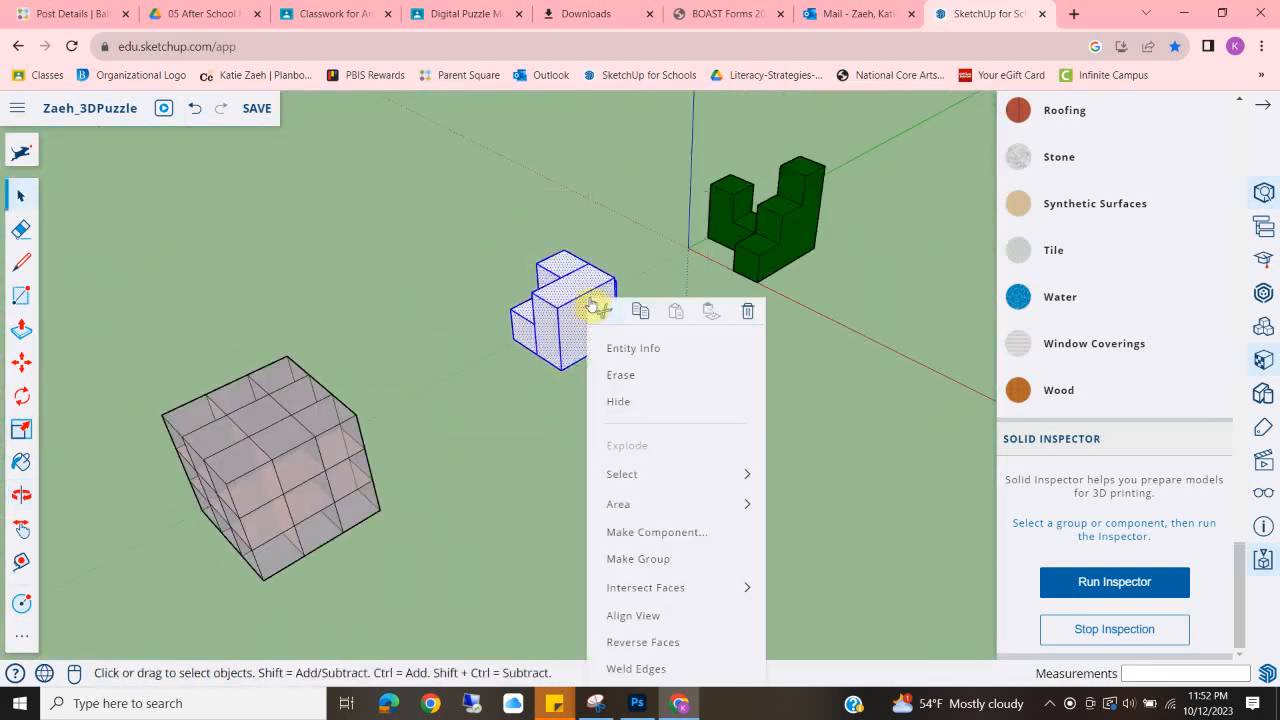
{"action": "left_click", "coordinate": [638, 560]}
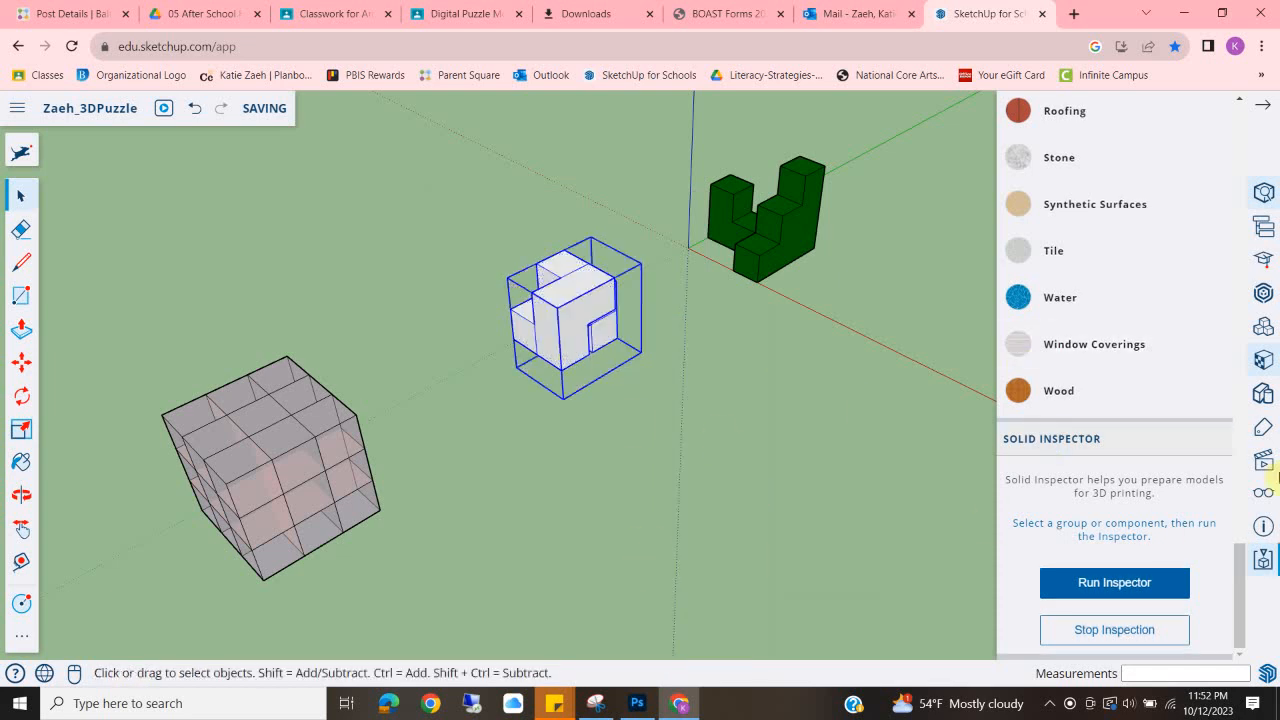
{"action": "left_click", "coordinate": [1155, 584]}
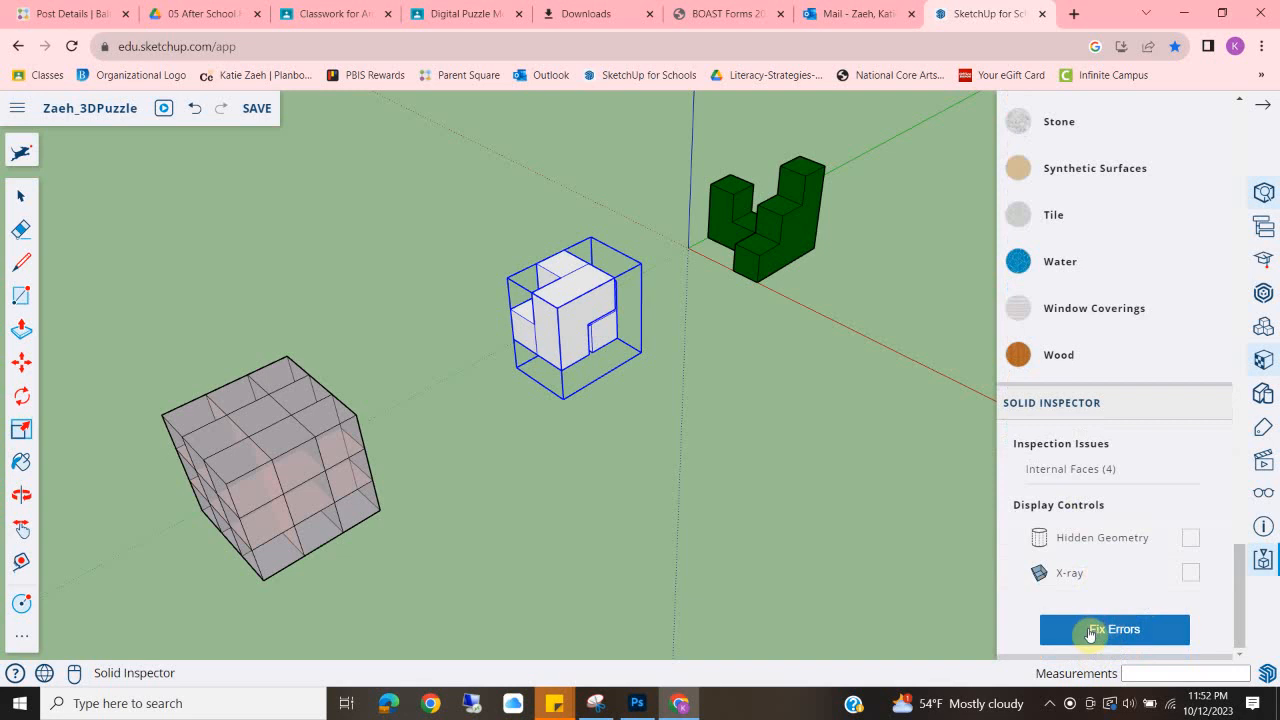
{"action": "left_click", "coordinate": [1091, 630]}
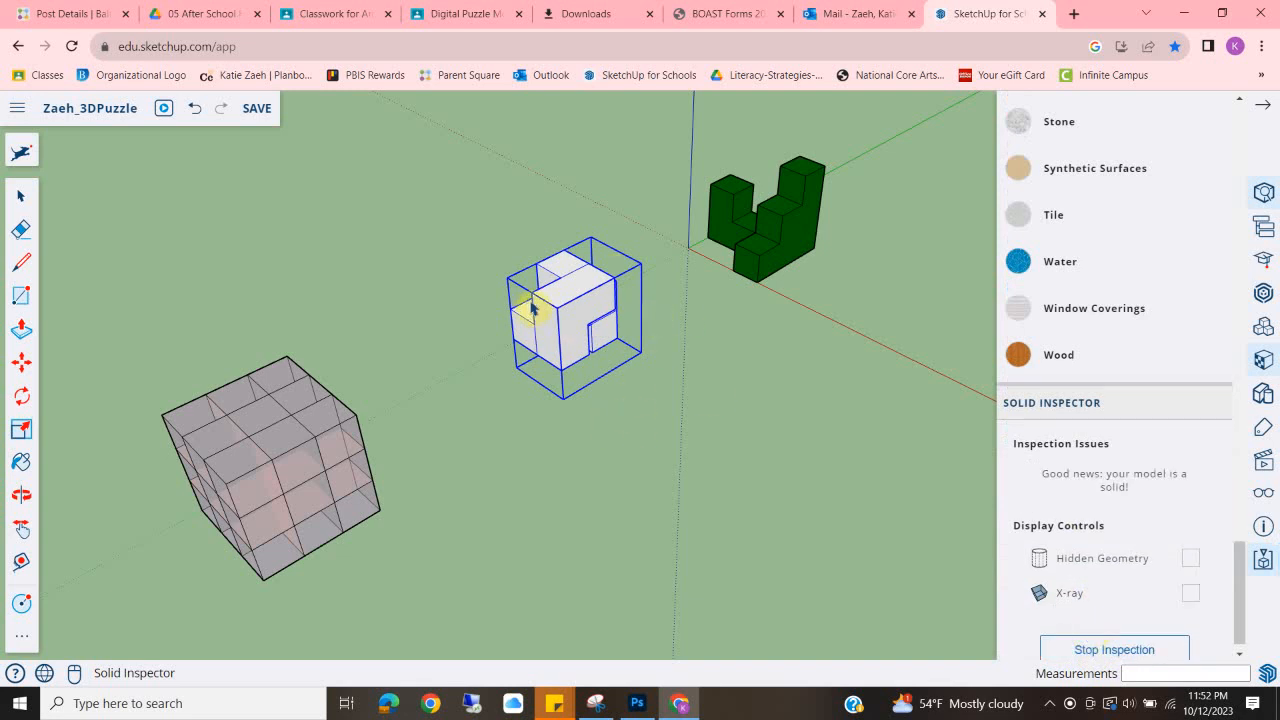
Paint the grouped white piece with a bright orange from the Colors materials.
{"action": "scroll", "coordinate": [531, 308], "scroll_direction": "up", "scroll_amount": 5}
{"action": "scroll", "coordinate": [566, 294], "scroll_direction": "down", "scroll_amount": 3}
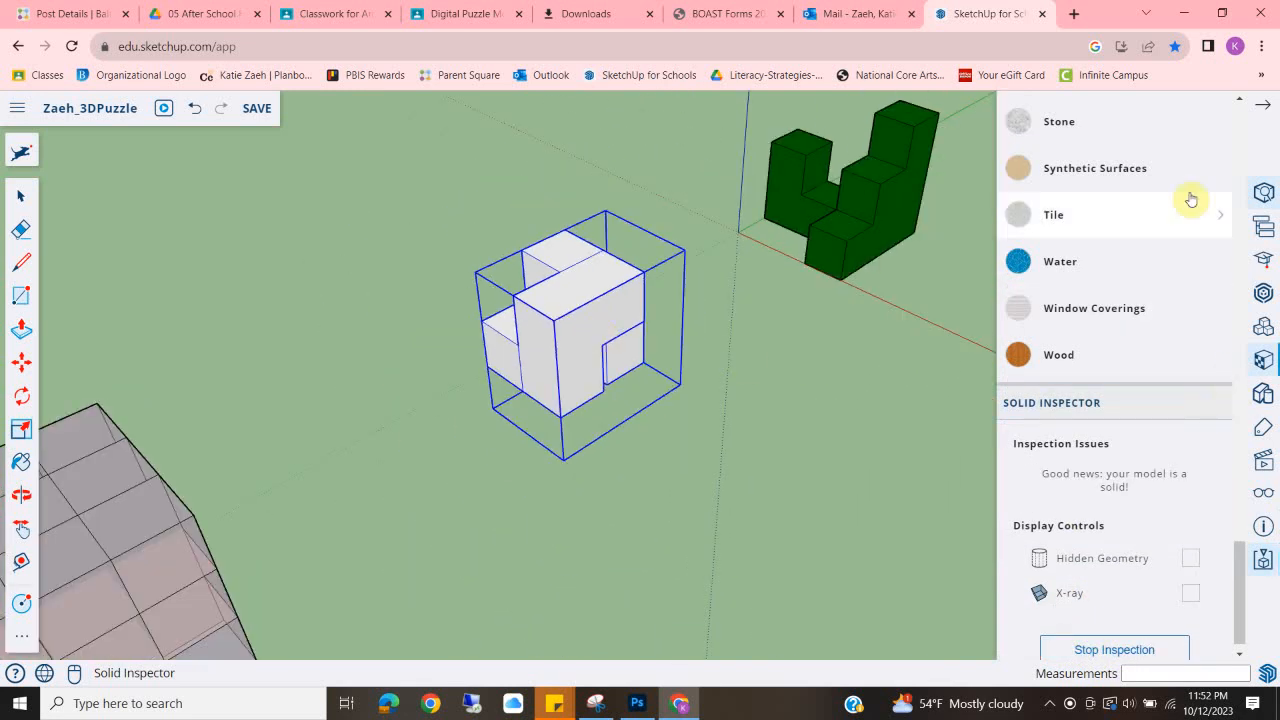
{"action": "left_click", "coordinate": [1268, 365]}
{"action": "scroll", "coordinate": [1090, 370], "scroll_direction": "down", "scroll_amount": 6}
{"action": "scroll", "coordinate": [1088, 370], "scroll_direction": "up", "scroll_amount": 10}
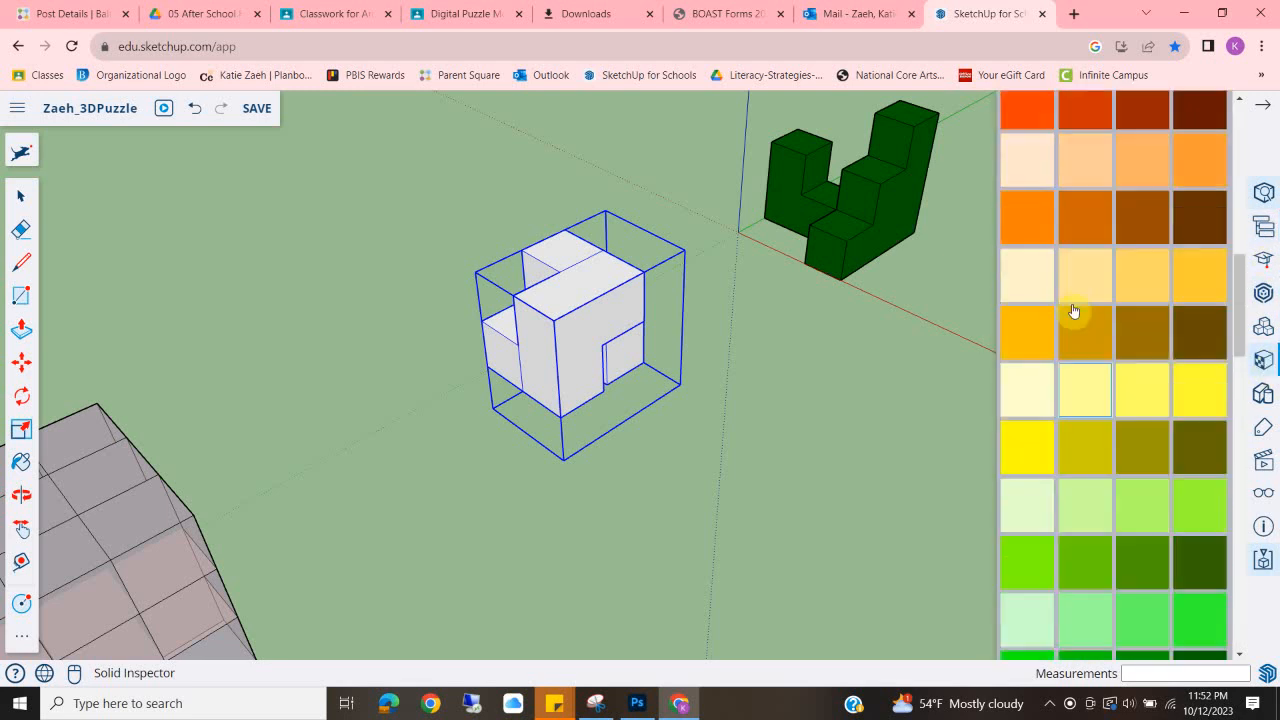
{"action": "scroll", "coordinate": [1070, 330], "scroll_direction": "up", "scroll_amount": 5}
{"action": "scroll", "coordinate": [1066, 349], "scroll_direction": "down", "scroll_amount": 1}
{"action": "left_click", "coordinate": [1020, 460]}
{"action": "left_click", "coordinate": [563, 278]}
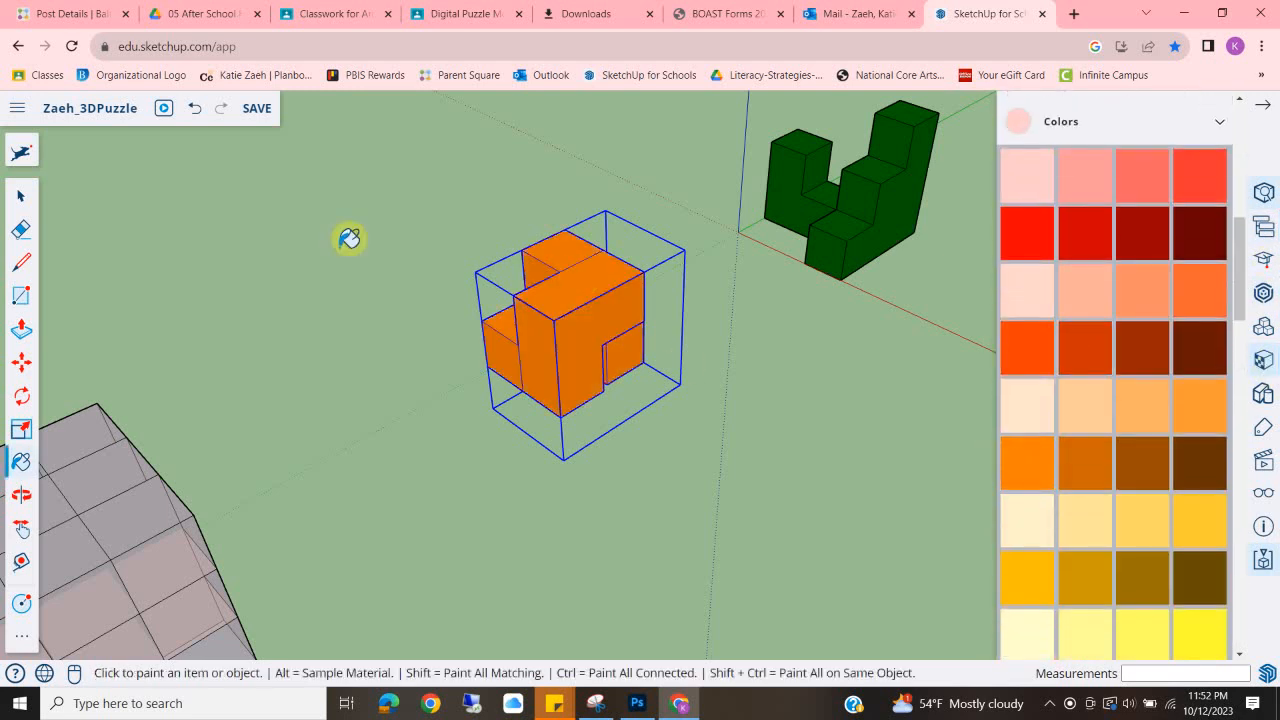
{"action": "left_click", "coordinate": [17, 205]}
Trace an inverted-U outline with 1" wide legs on one guide cube side, leaving out the middle column's lower two squares.
{"action": "scroll", "coordinate": [700, 280], "scroll_direction": "down", "scroll_amount": 5}
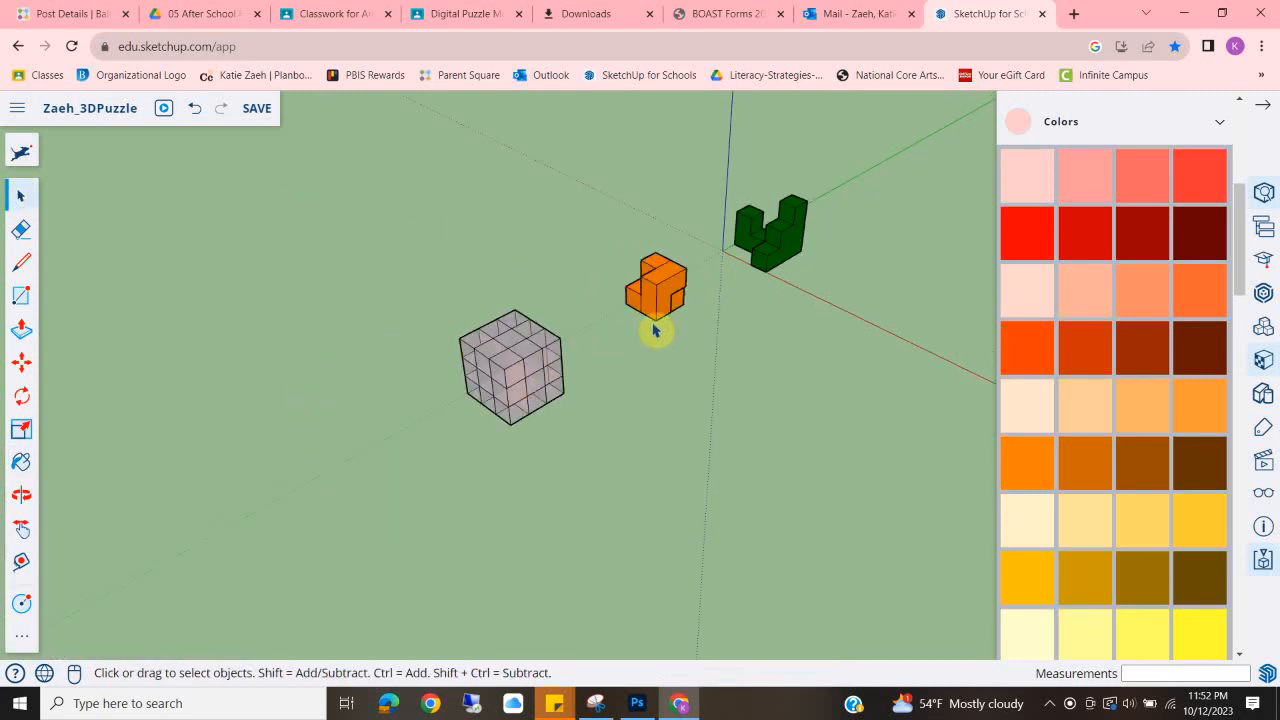
{"action": "middle_click_drag", "start_coordinate": [466, 423], "coordinate": [607, 408]}
{"action": "middle_click_drag", "start_coordinate": [530, 420], "coordinate": [586, 434]}
{"action": "scroll", "coordinate": [714, 366], "scroll_direction": "up", "scroll_amount": 5}
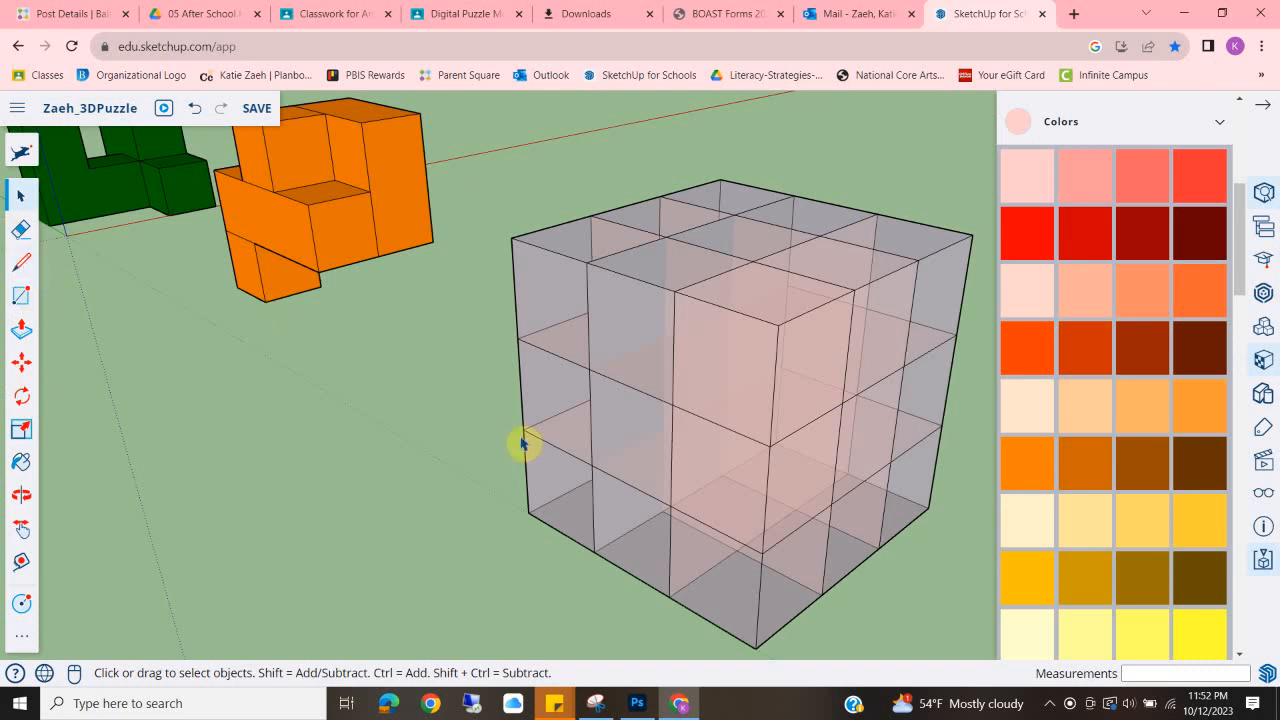
{"action": "key", "text": "l"}
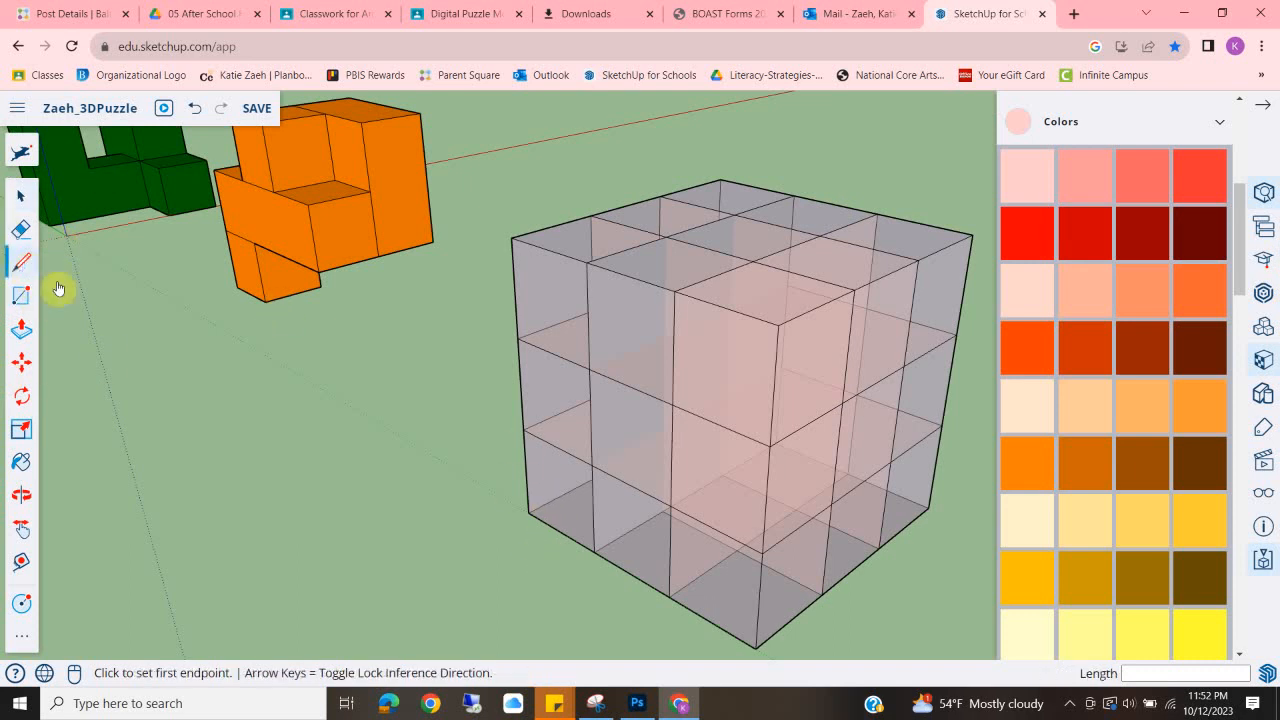
{"action": "left_click", "coordinate": [528, 511]}
{"action": "left_click", "coordinate": [512, 236]}
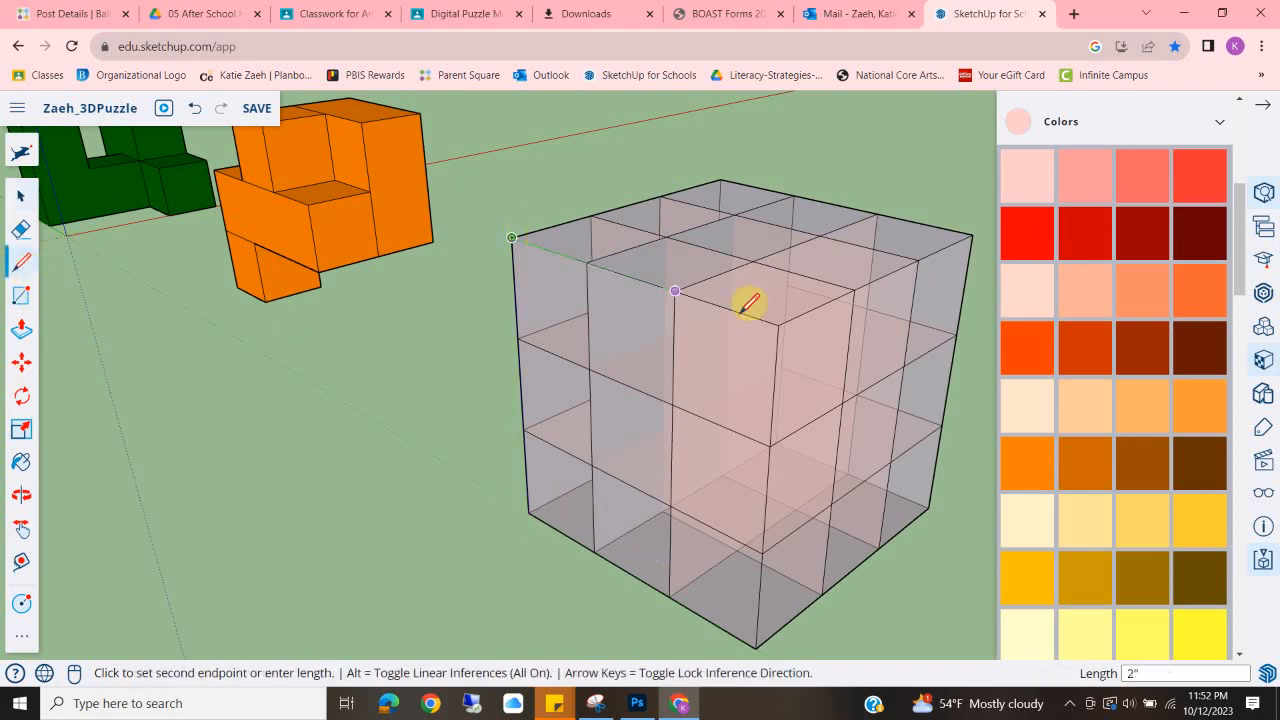
{"action": "left_click", "coordinate": [756, 648]}
{"action": "left_click", "coordinate": [670, 596]}
{"action": "left_click", "coordinate": [673, 404]}
{"action": "left_click", "coordinate": [594, 549]}
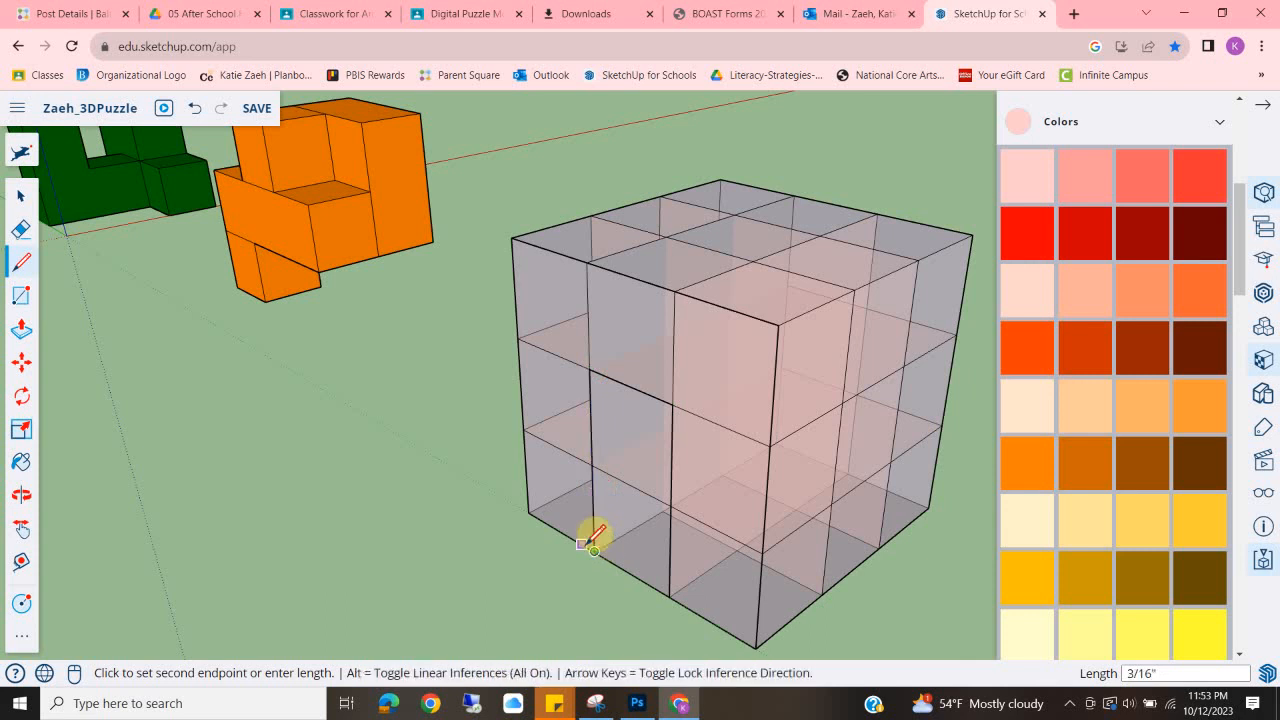
{"action": "left_click", "coordinate": [530, 511]}
Push/Pull the inverted-U profile 1" into the guide cube.
{"action": "left_click", "coordinate": [22, 329]}
{"action": "middle_click_drag", "start_coordinate": [529, 343], "coordinate": [580, 357]}
{"action": "left_click", "coordinate": [585, 355]}
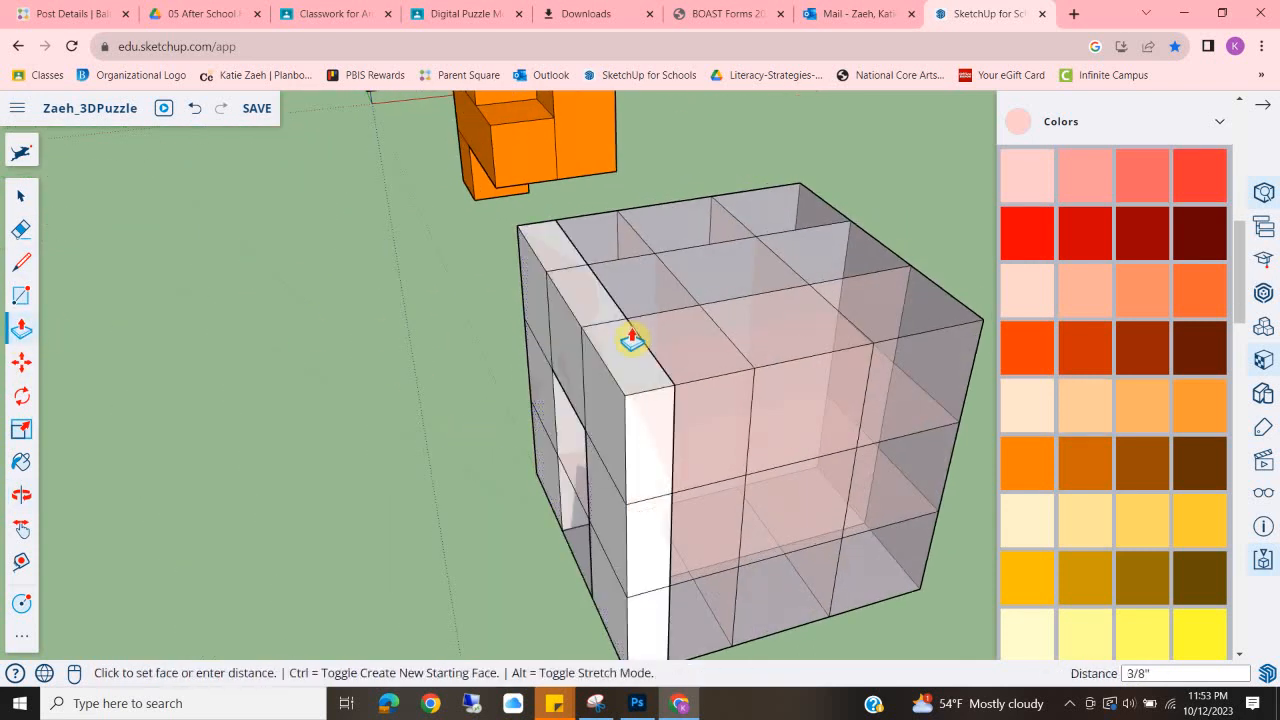
{"action": "left_click", "coordinate": [752, 367]}
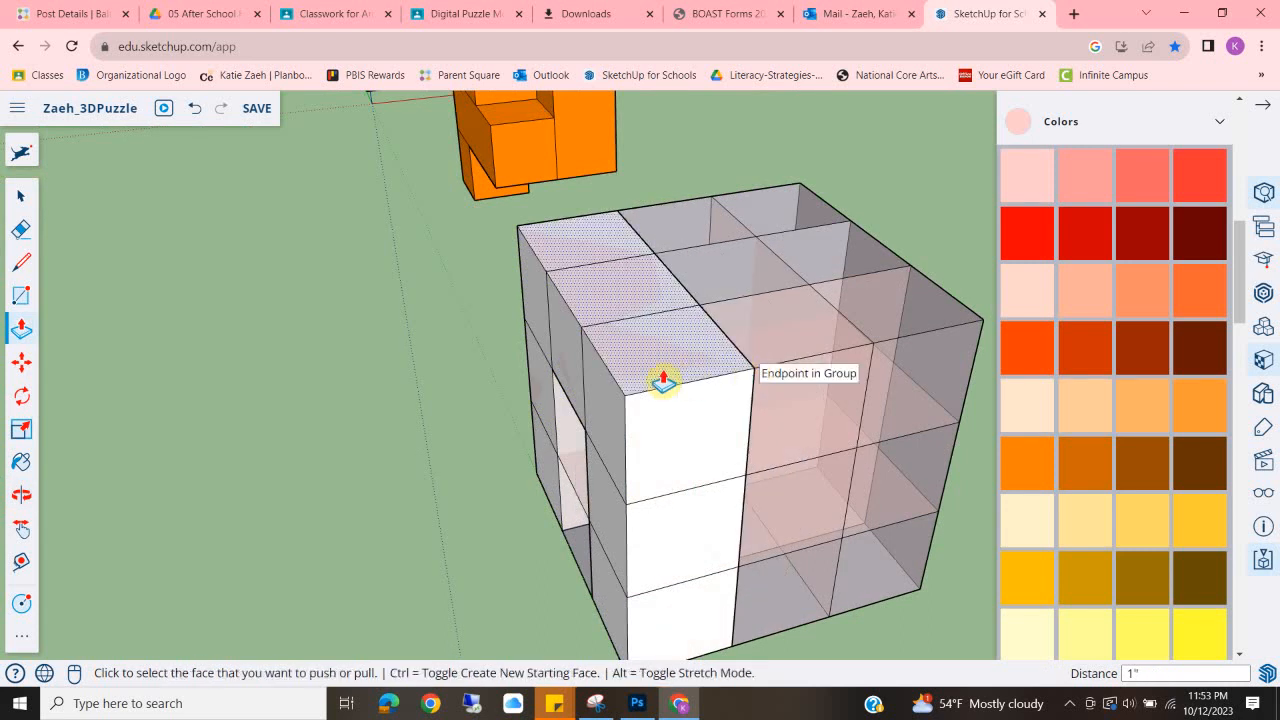
{"action": "middle_click_drag", "start_coordinate": [814, 391], "coordinate": [654, 394]}
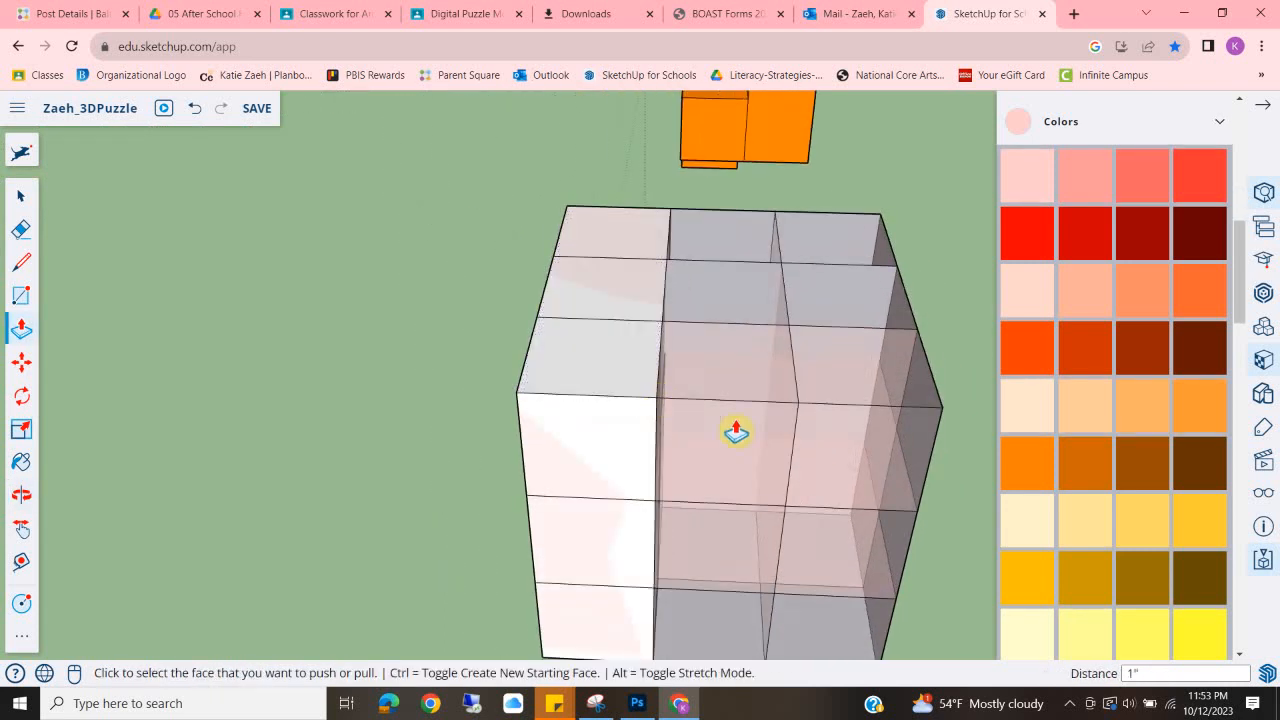
Draw two 1" by 1" rectangles on the guide cube's top, one beside each end square of the inverted-U piece.
{"action": "middle_click_drag", "start_coordinate": [736, 431], "coordinate": [617, 399]}
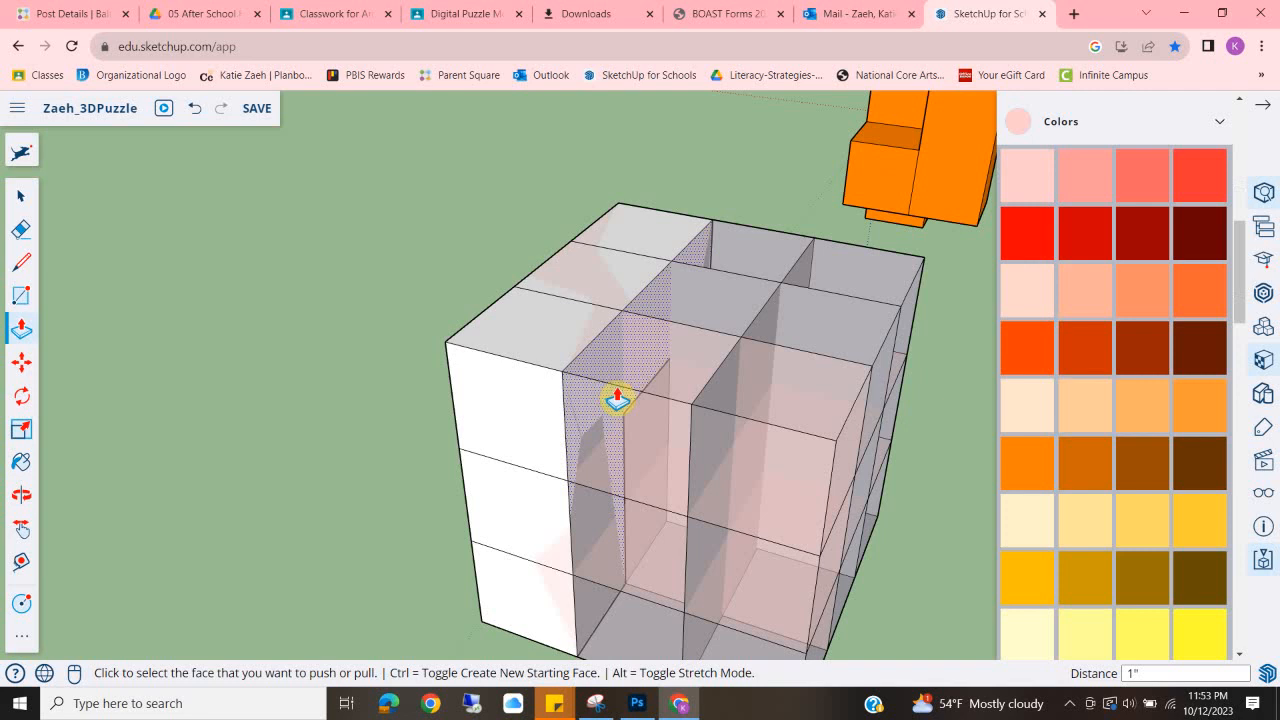
{"action": "left_click", "coordinate": [21, 295]}
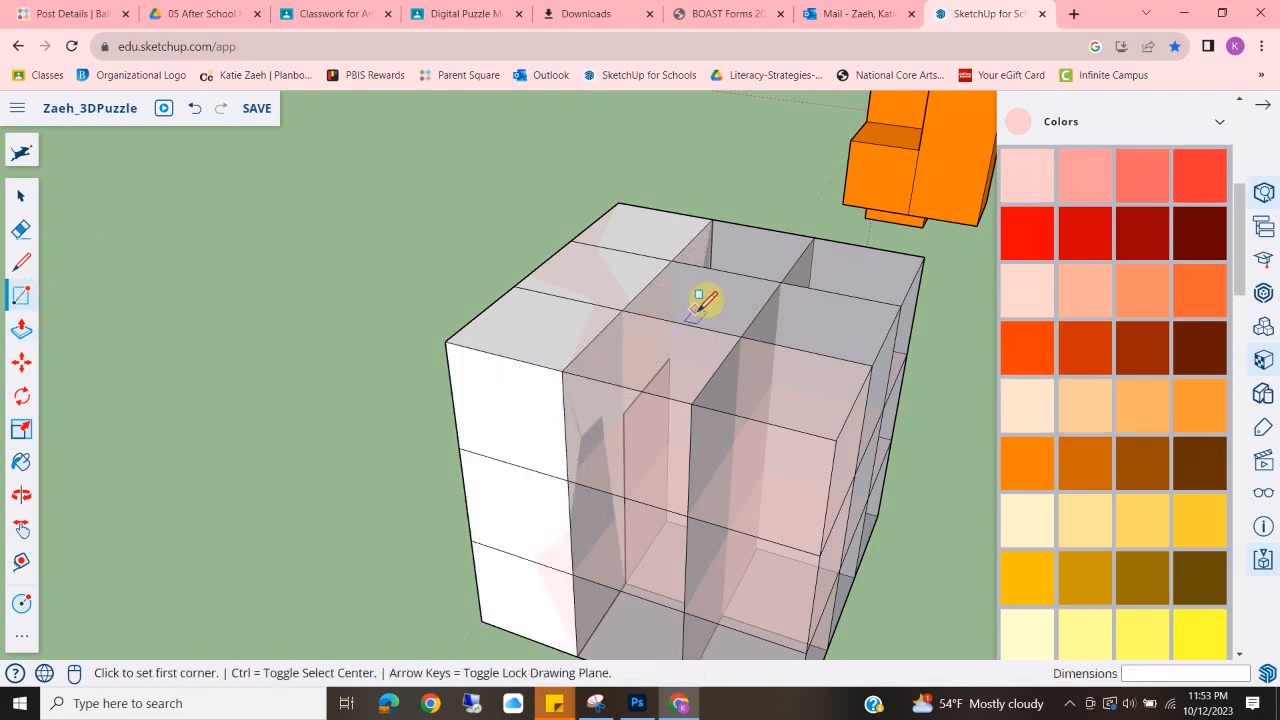
{"action": "left_click", "coordinate": [622, 309]}
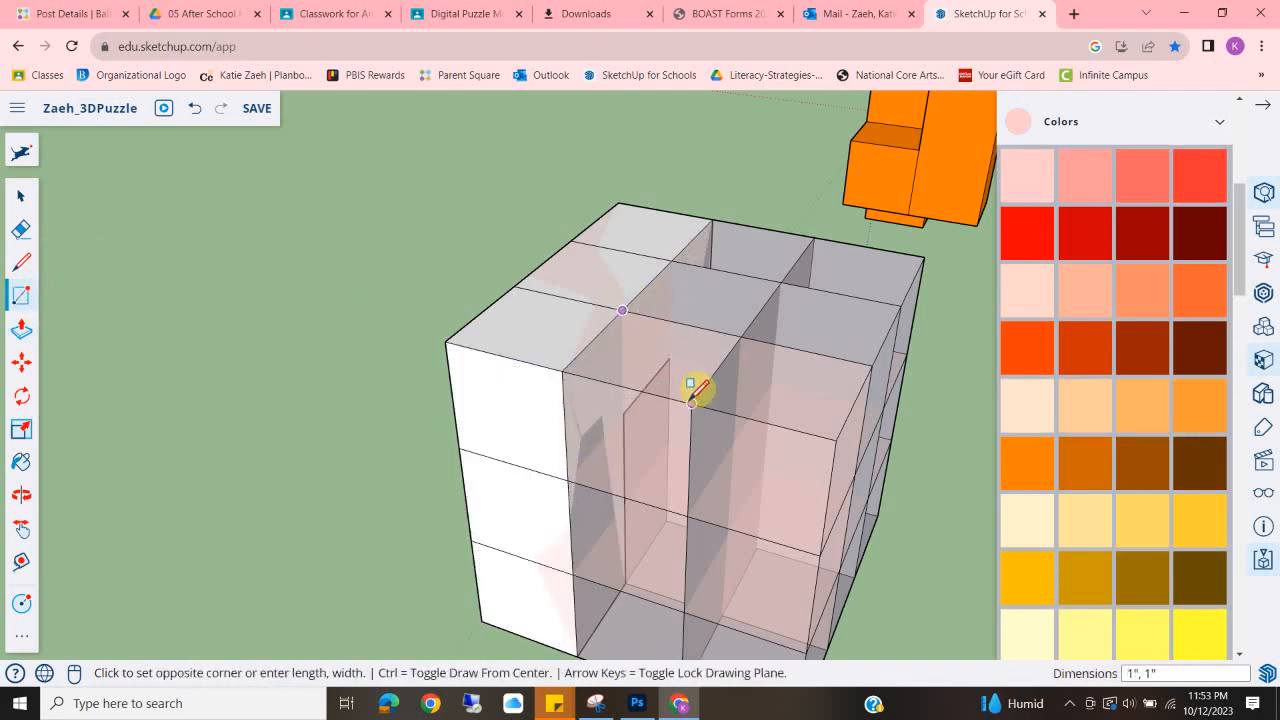
{"action": "left_click", "coordinate": [689, 392]}
{"action": "middle_click_drag", "start_coordinate": [823, 302], "coordinate": [742, 200]}
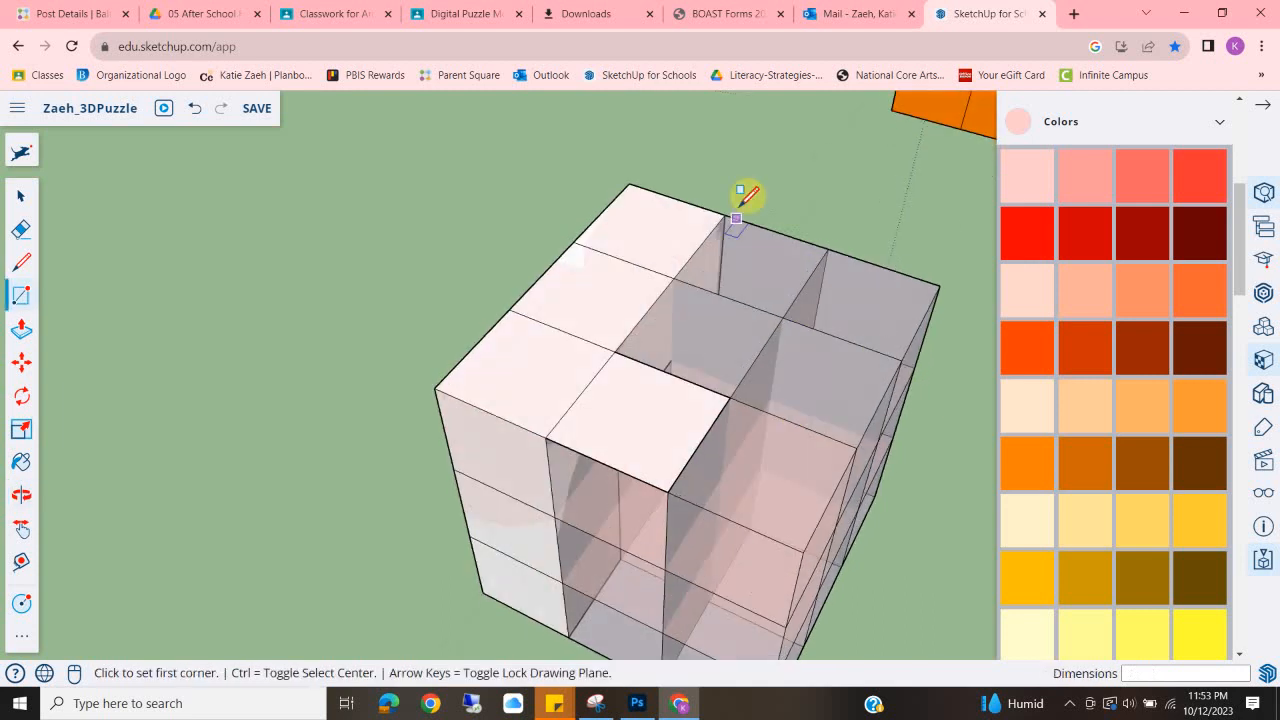
{"action": "left_click", "coordinate": [725, 213]}
{"action": "left_click", "coordinate": [790, 292]}
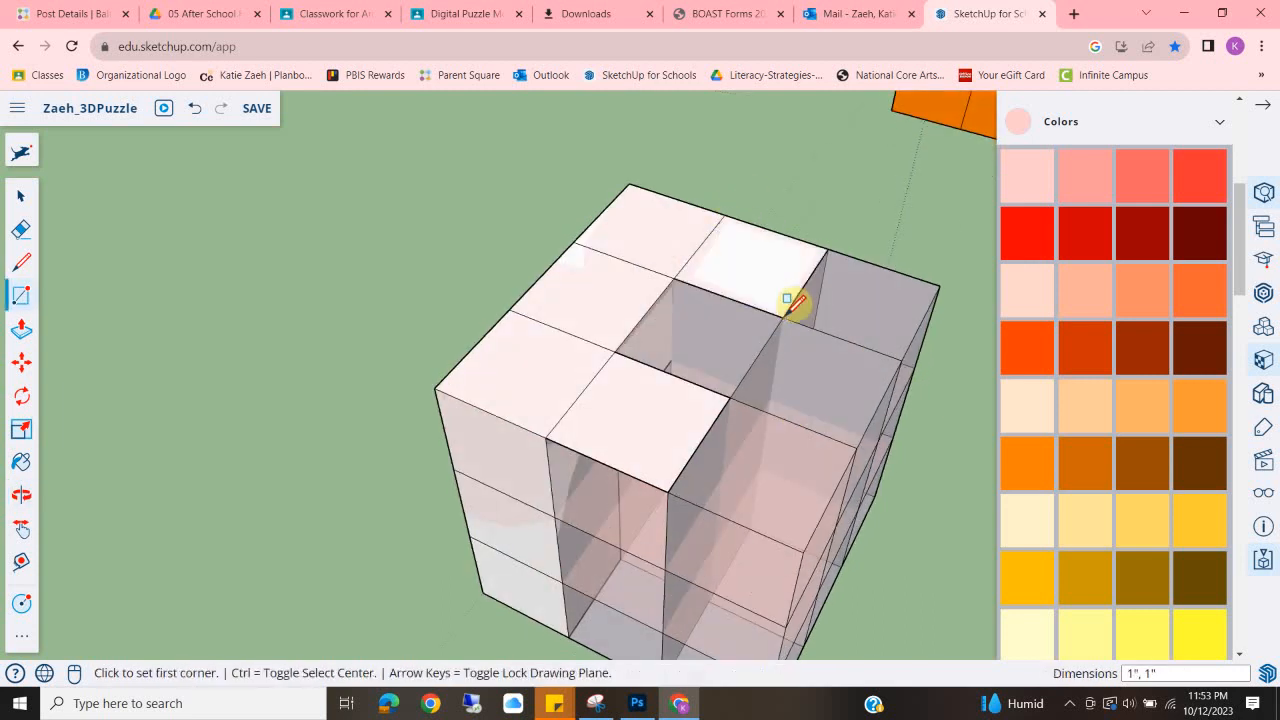
Draw a one-grid-square rectangle on the guide cube's floor, beside the foot of one leg of the inverted-U piece.
{"action": "scroll", "coordinate": [610, 360], "scroll_direction": "down", "scroll_amount": 5}
{"action": "scroll", "coordinate": [600, 478], "scroll_direction": "up", "scroll_amount": 6}
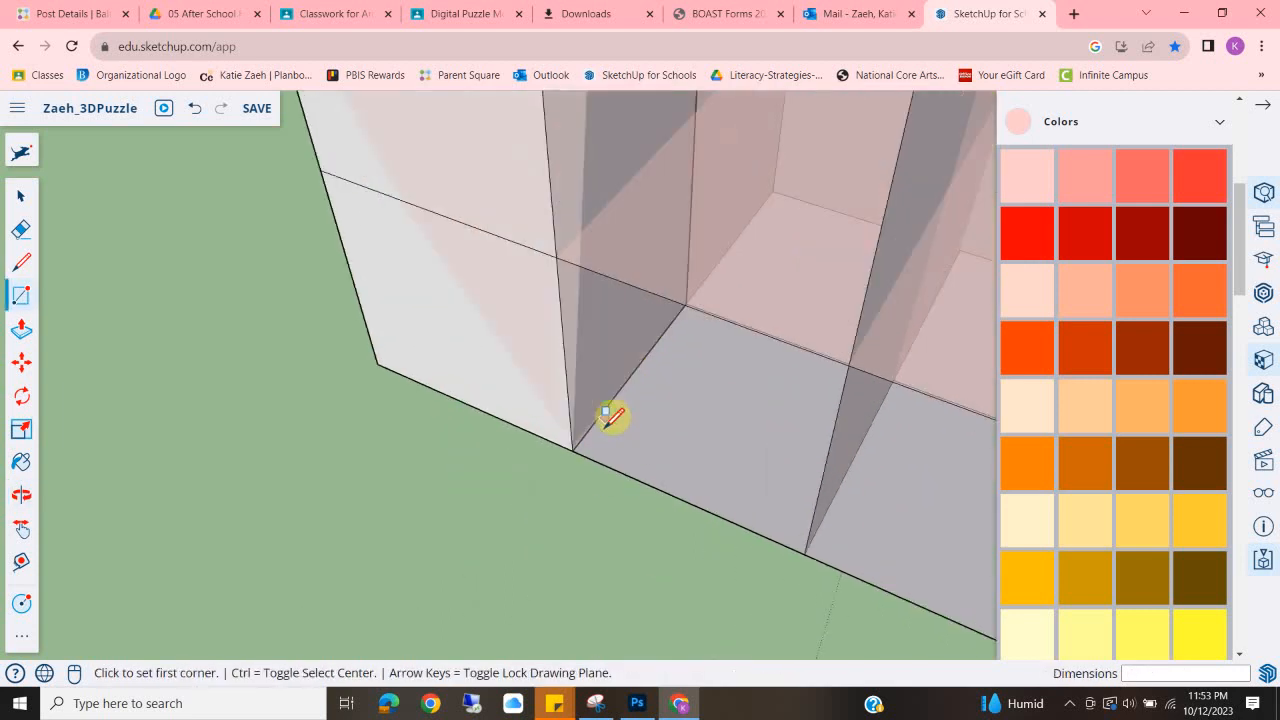
{"action": "left_click", "coordinate": [574, 450]}
{"action": "middle_click_drag", "start_coordinate": [885, 372], "coordinate": [857, 326]}
{"action": "middle_click_drag", "start_coordinate": [797, 380], "coordinate": [866, 226]}
{"action": "left_click", "coordinate": [867, 227]}
{"action": "middle_click_drag", "start_coordinate": [730, 208], "coordinate": [566, 411]}
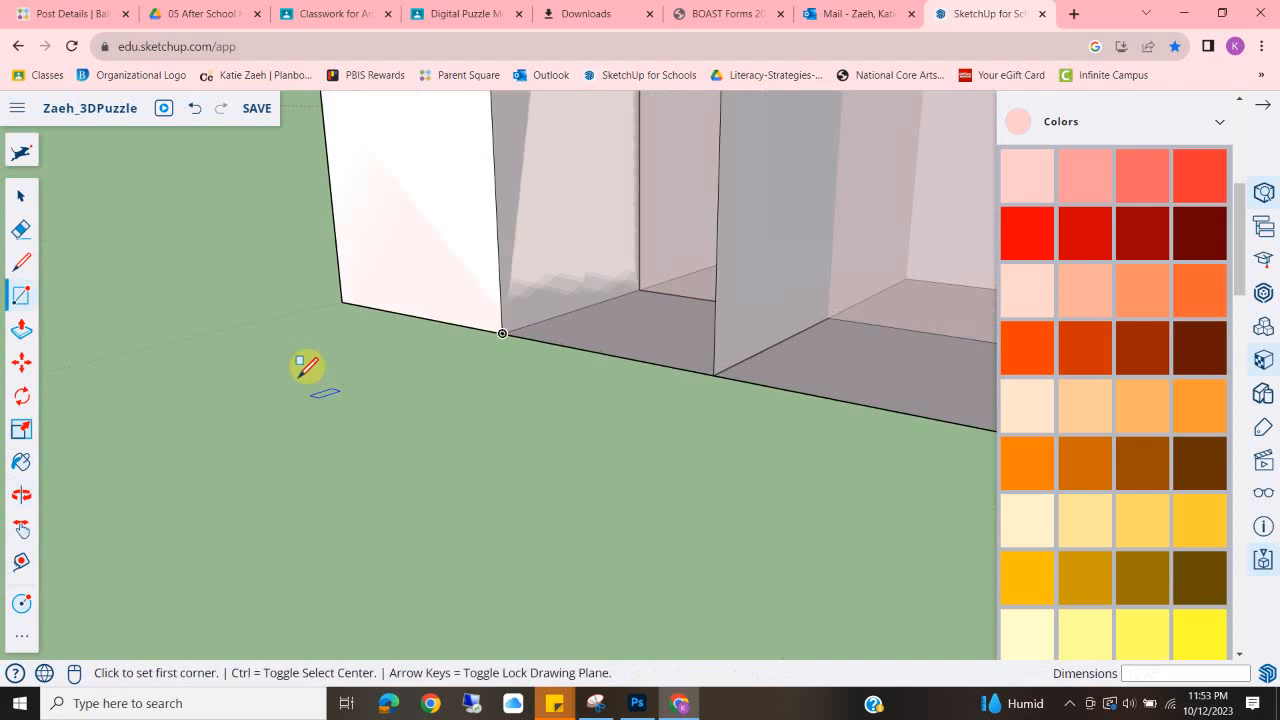
Push/Pull the floor square up one grid level to form a block beside the leg's foot.
{"action": "left_click", "coordinate": [22, 329]}
{"action": "middle_click_drag", "start_coordinate": [598, 430], "coordinate": [723, 336]}
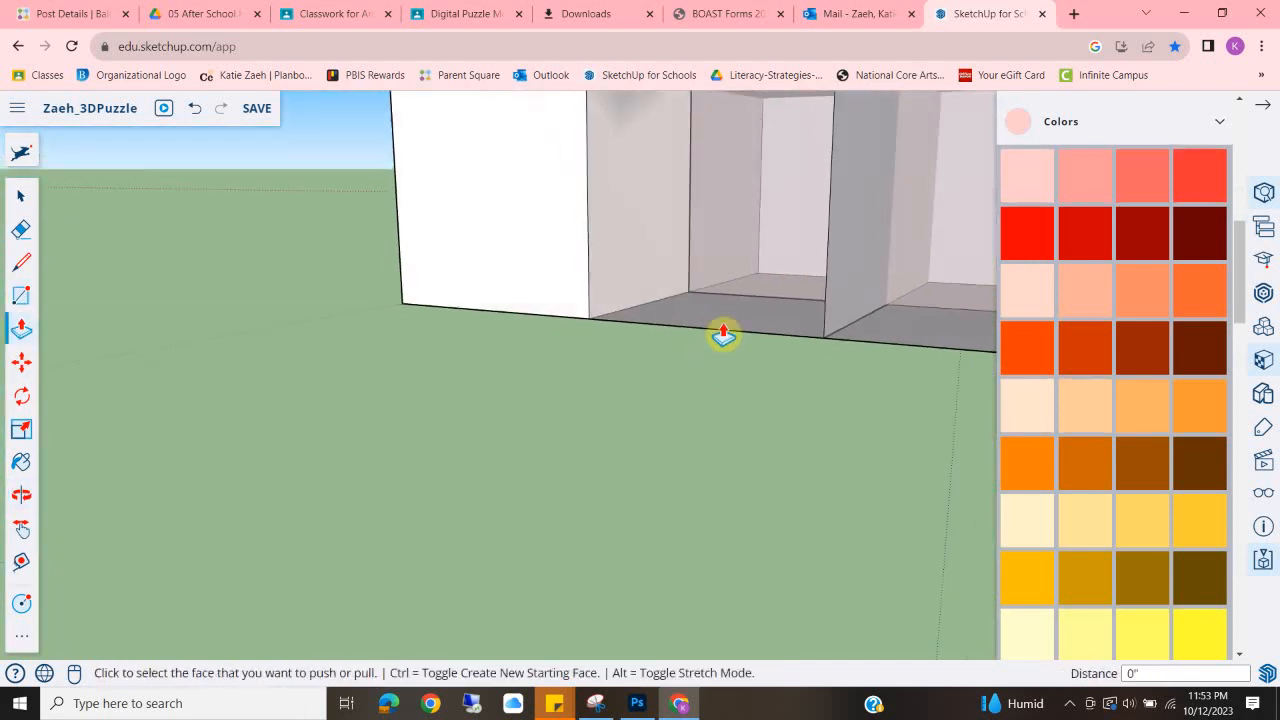
{"action": "left_click", "coordinate": [735, 313]}
{"action": "scroll", "coordinate": [727, 230], "scroll_direction": "down", "scroll_amount": 2}
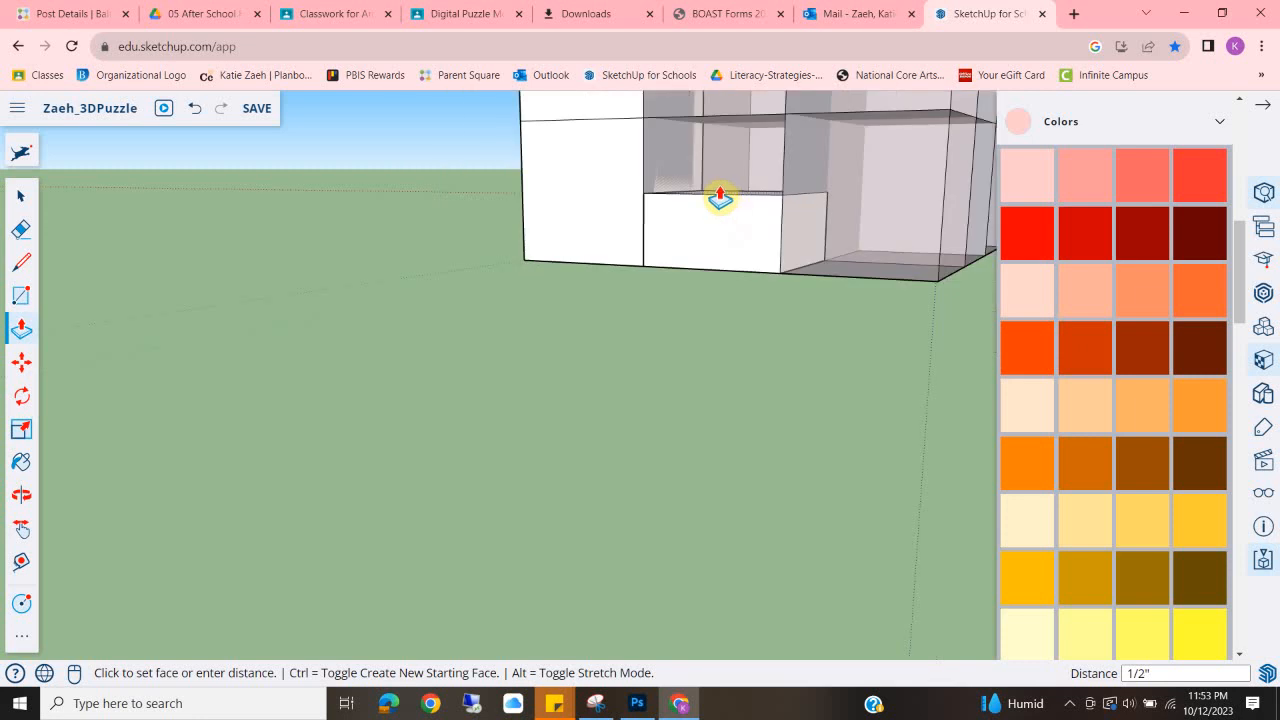
{"action": "left_click", "coordinate": [644, 123]}
Push/Pull both added top squares down 1" to form blocks beside the upper ends of the inverted-U piece.
{"action": "middle_click_drag", "start_coordinate": [808, 154], "coordinate": [491, 269]}
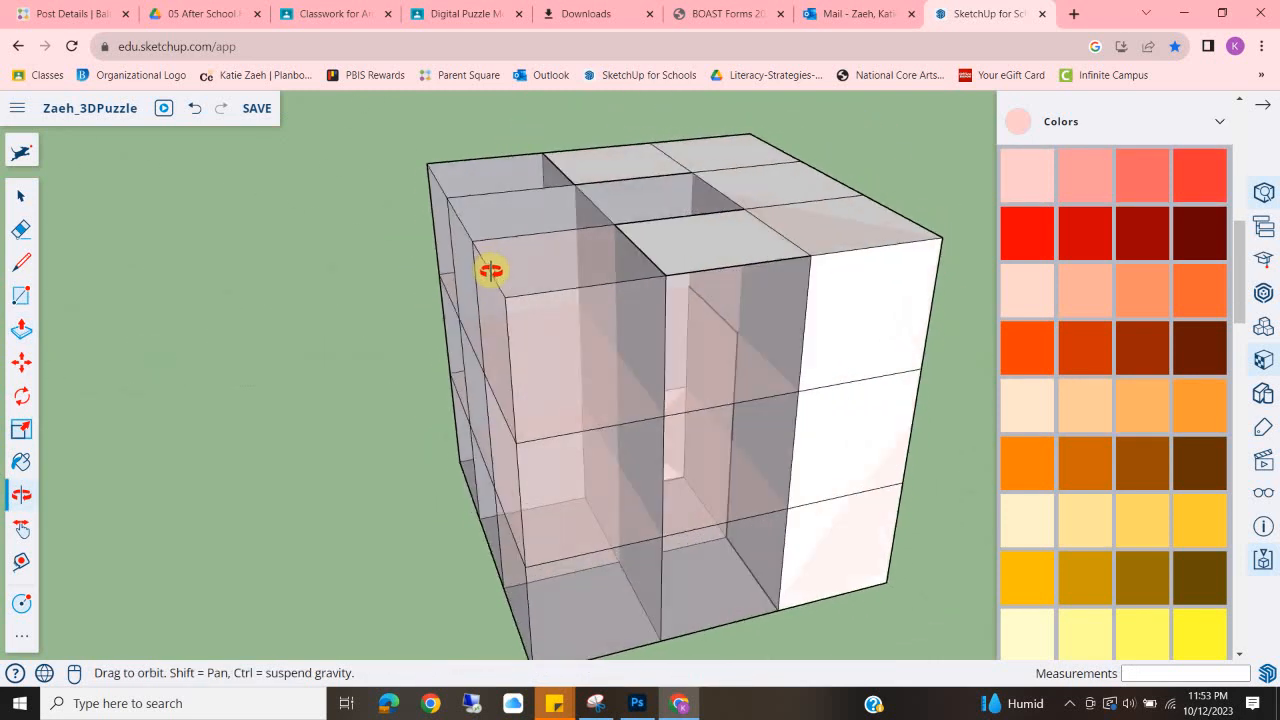
{"action": "left_click", "coordinate": [748, 277]}
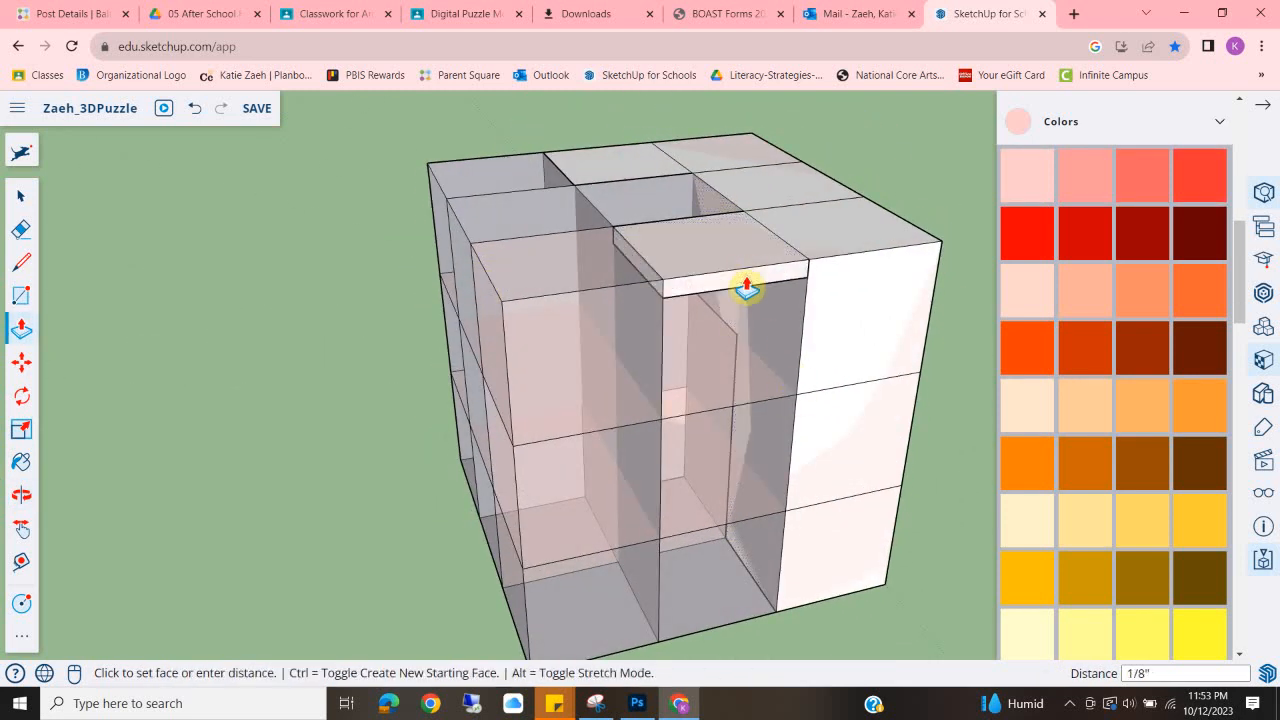
{"action": "left_click", "coordinate": [800, 396]}
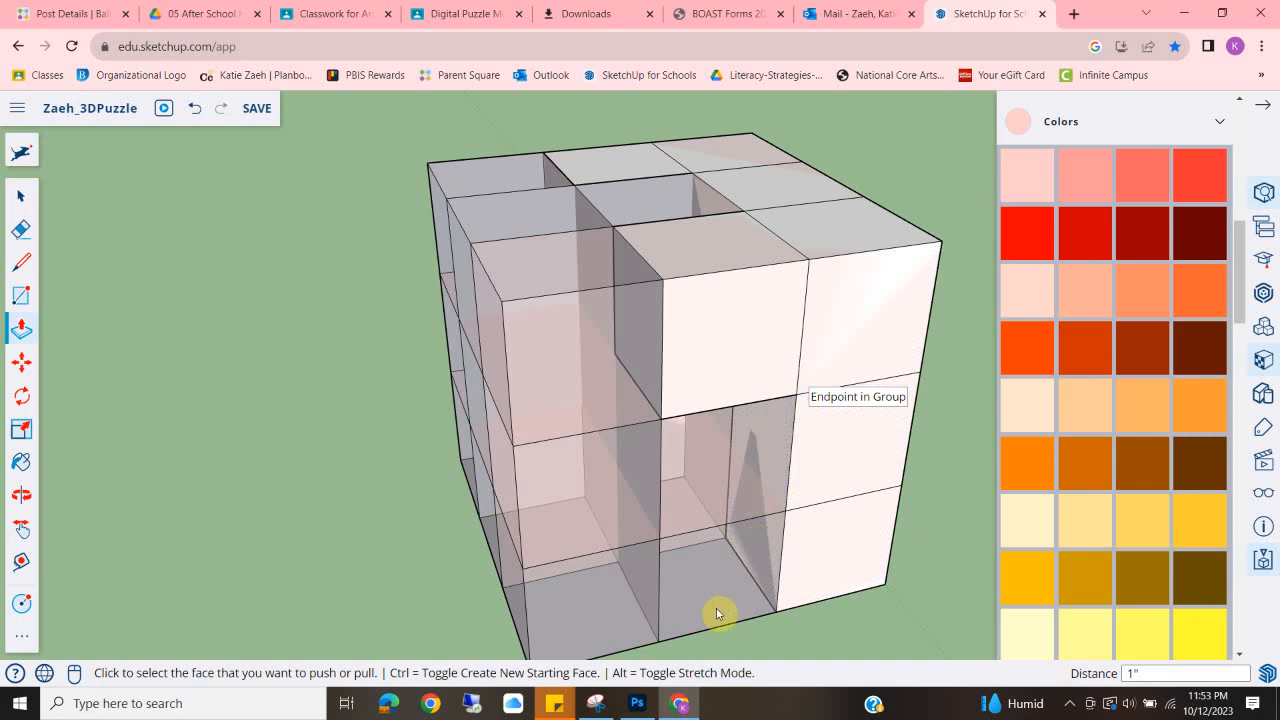
{"action": "middle_click_drag", "start_coordinate": [694, 586], "coordinate": [767, 310]}
{"action": "middle_click_drag", "start_coordinate": [548, 356], "coordinate": [778, 452]}
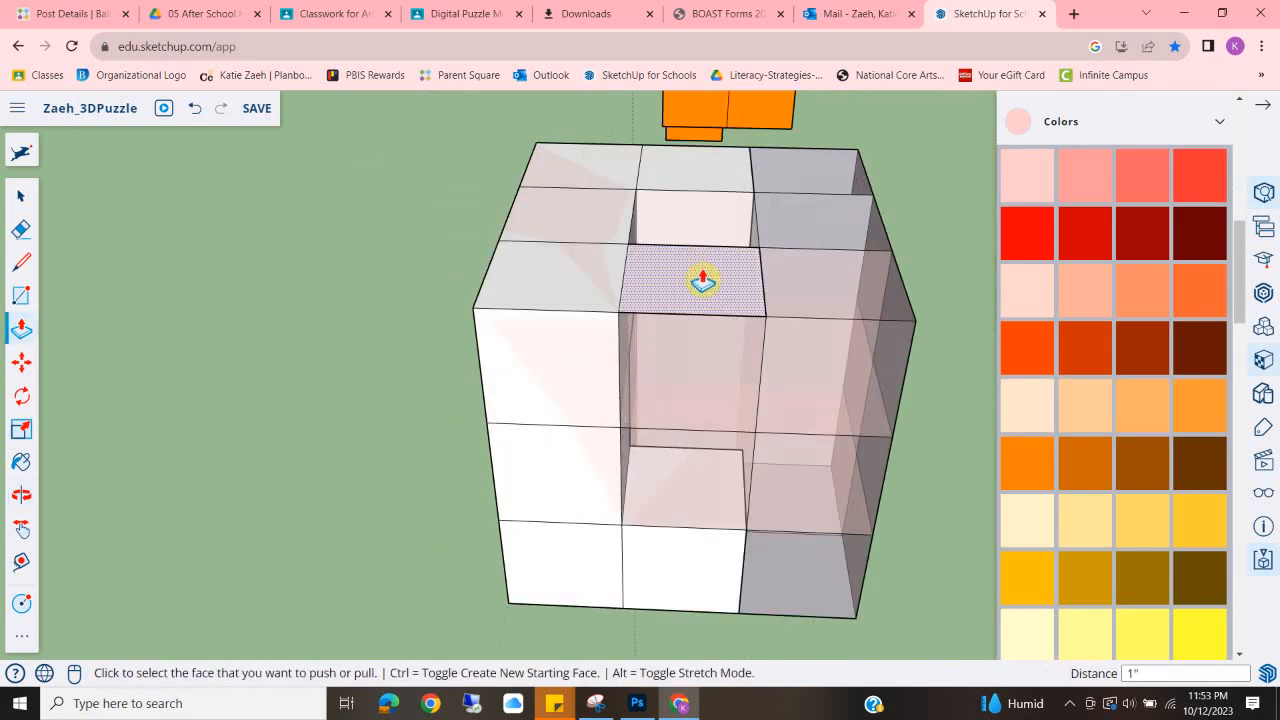
{"action": "left_click", "coordinate": [703, 281]}
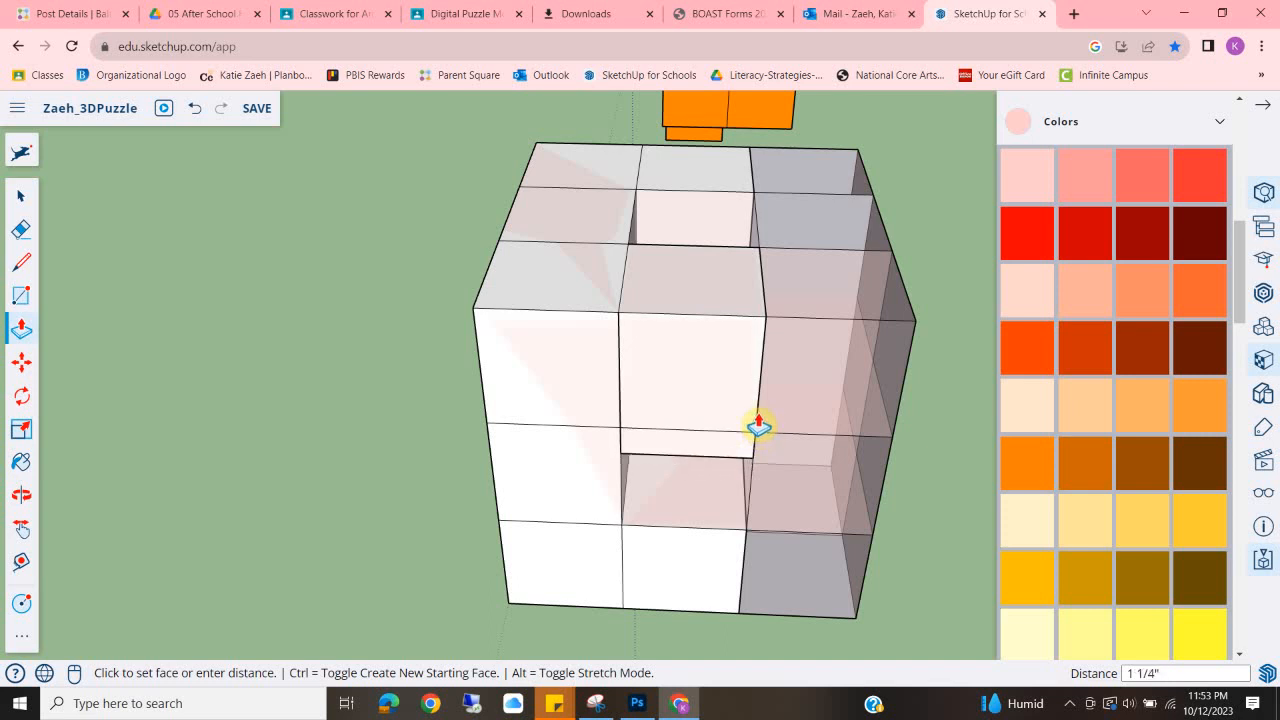
{"action": "middle_click_drag", "start_coordinate": [880, 440], "coordinate": [594, 371]}
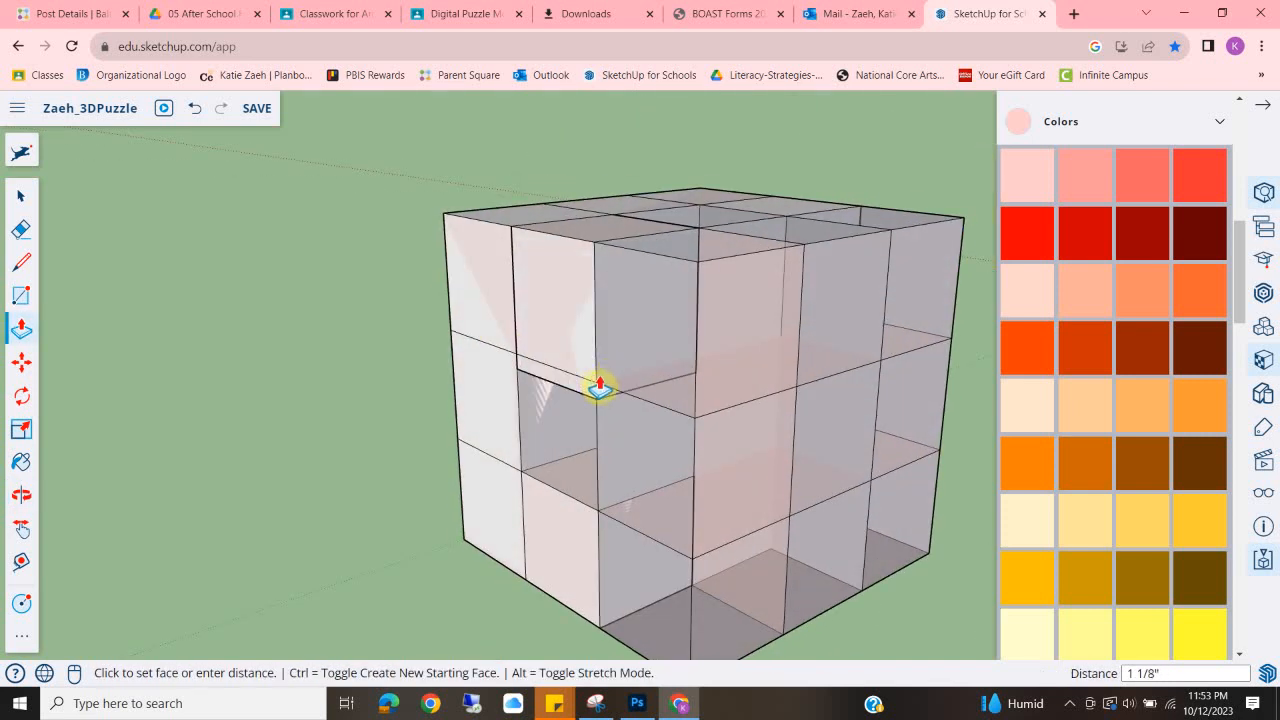
{"action": "left_click", "coordinate": [514, 361]}
Move the guide cube away from the finished white piece, continuing the line of puzzle pieces.
{"action": "scroll", "coordinate": [603, 347], "scroll_direction": "down", "scroll_amount": 3}
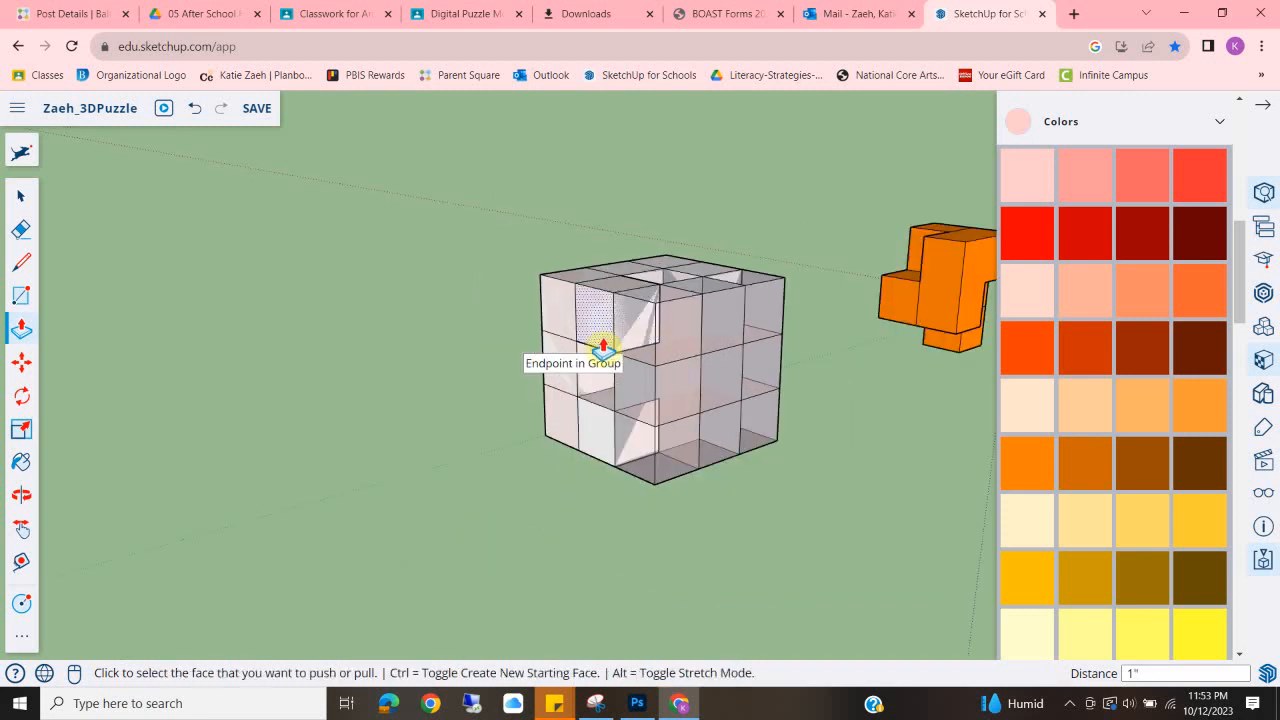
{"action": "left_click", "coordinate": [20, 200]}
{"action": "left_click", "coordinate": [25, 368]}
{"action": "left_click", "coordinate": [590, 462]}
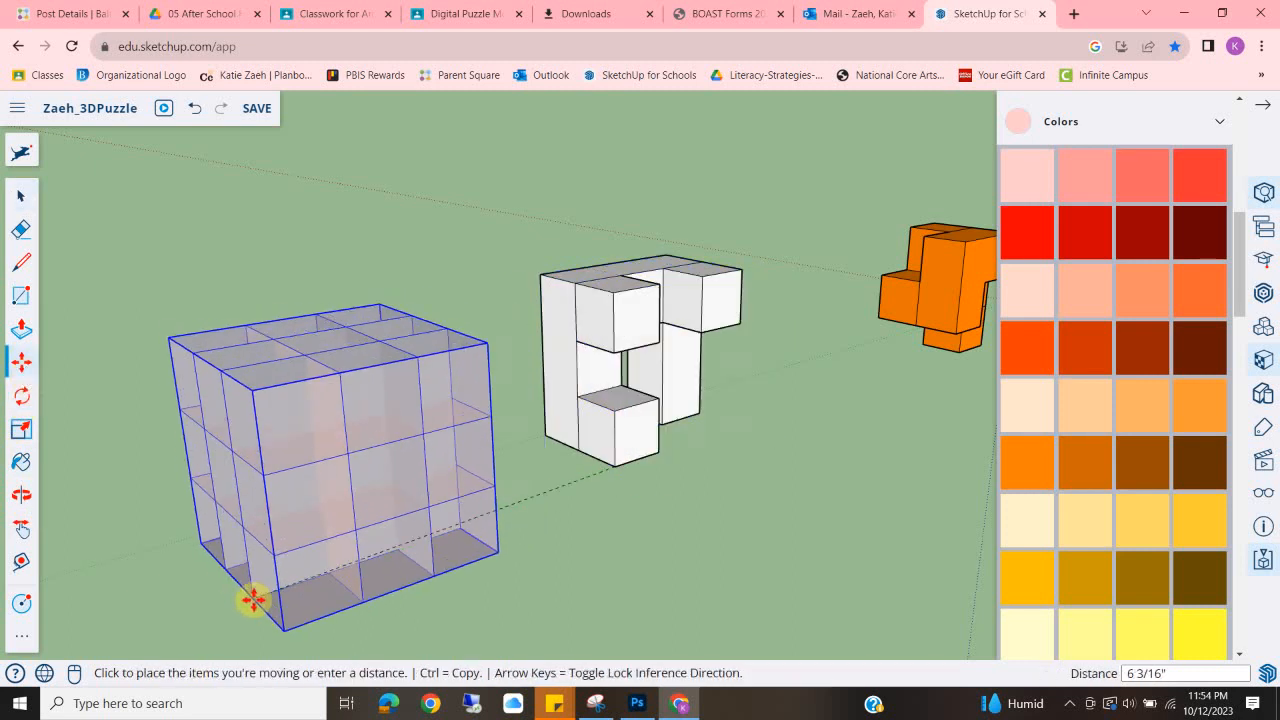
{"action": "left_click", "coordinate": [221, 592]}
Select the entire white piece and paint it light pink from the Colors materials.
{"action": "middle_click_drag", "start_coordinate": [660, 405], "coordinate": [505, 432]}
{"action": "middle_click_drag", "start_coordinate": [643, 388], "coordinate": [686, 471]}
{"action": "left_click", "coordinate": [21, 196]}
{"action": "left_click_drag", "start_coordinate": [430, 149], "coordinate": [767, 438]}
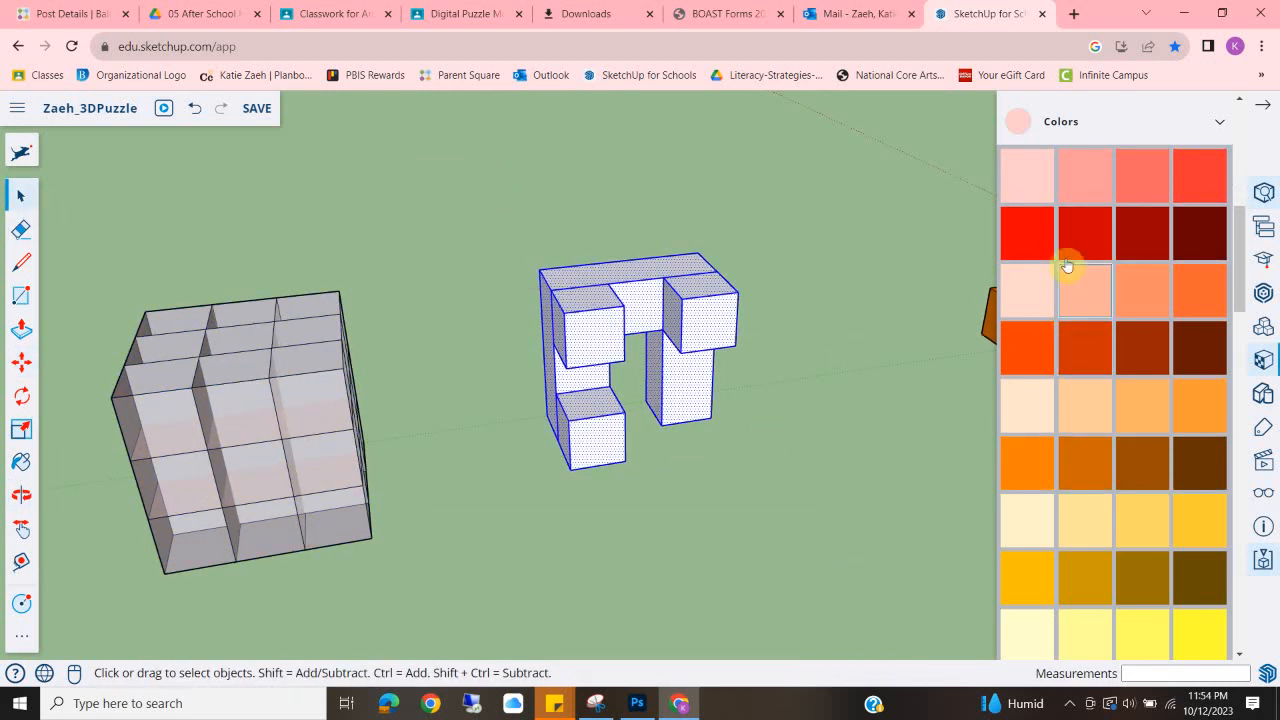
{"action": "scroll", "coordinate": [1063, 300], "scroll_direction": "up", "scroll_amount": 3}
{"action": "scroll", "coordinate": [1100, 400], "scroll_direction": "down", "scroll_amount": 1}
{"action": "scroll", "coordinate": [1100, 435], "scroll_direction": "down", "scroll_amount": 8}
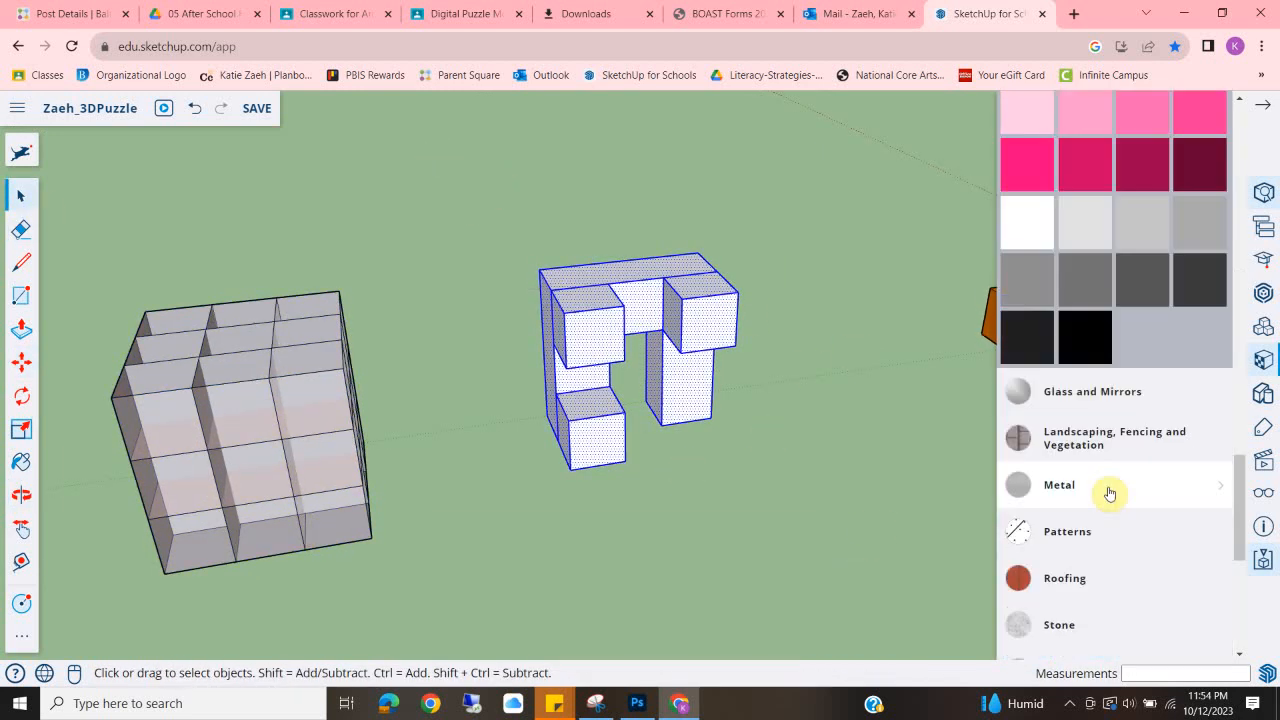
{"action": "scroll", "coordinate": [1103, 491], "scroll_direction": "up", "scroll_amount": 5}
{"action": "left_click", "coordinate": [1078, 292]}
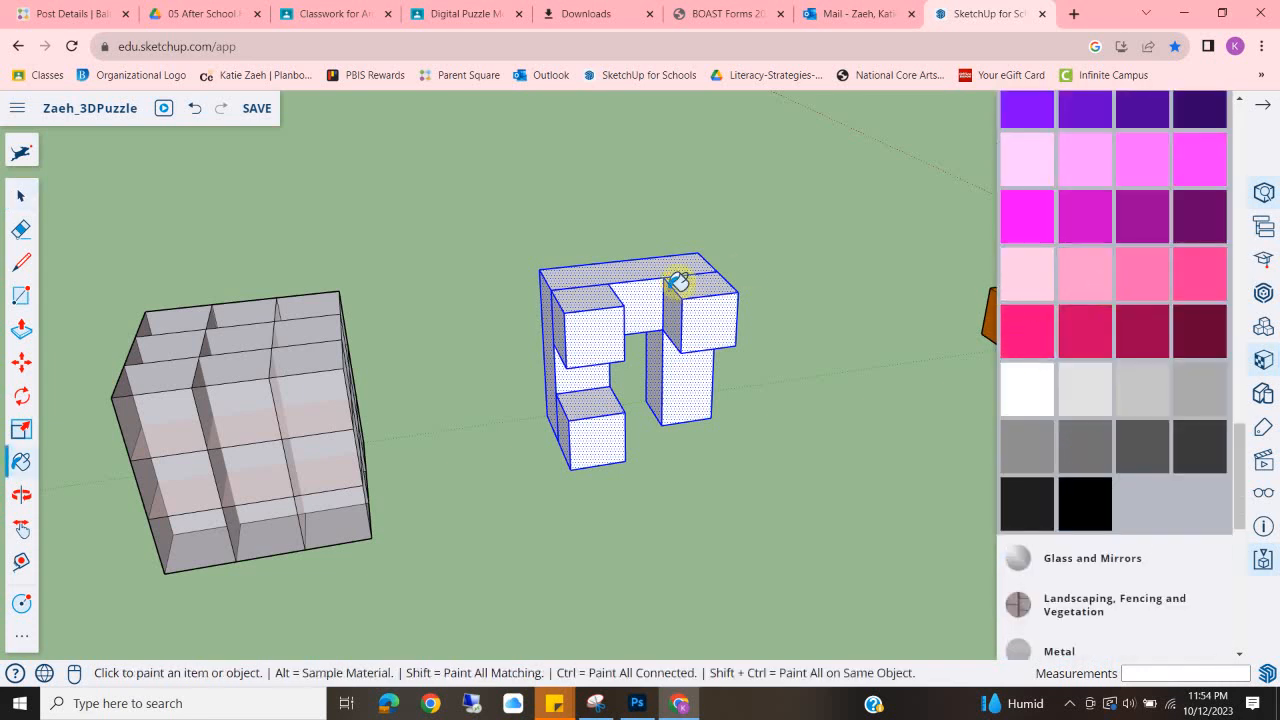
{"action": "left_click", "coordinate": [678, 282]}
Make the pink piece a group and fix its internal-face errors with Solid Inspector.
{"action": "left_click", "coordinate": [21, 195]}
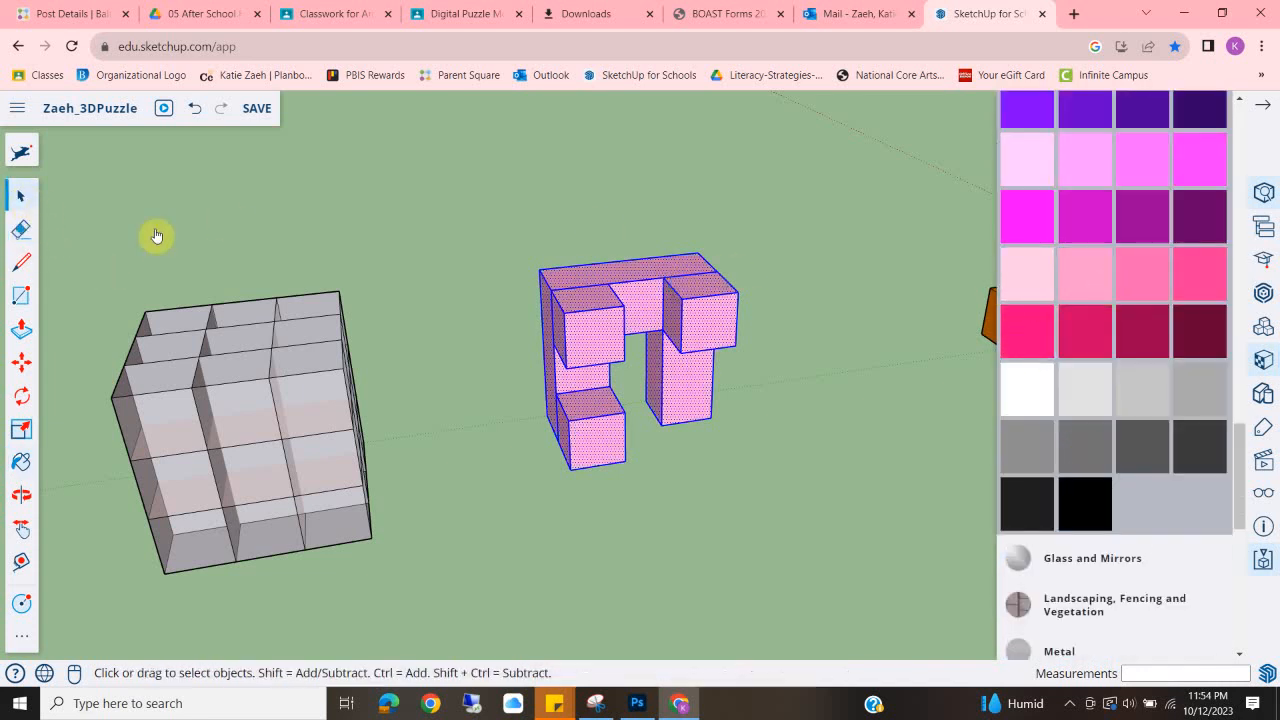
{"action": "right_click", "coordinate": [642, 312]}
{"action": "left_click", "coordinate": [718, 566]}
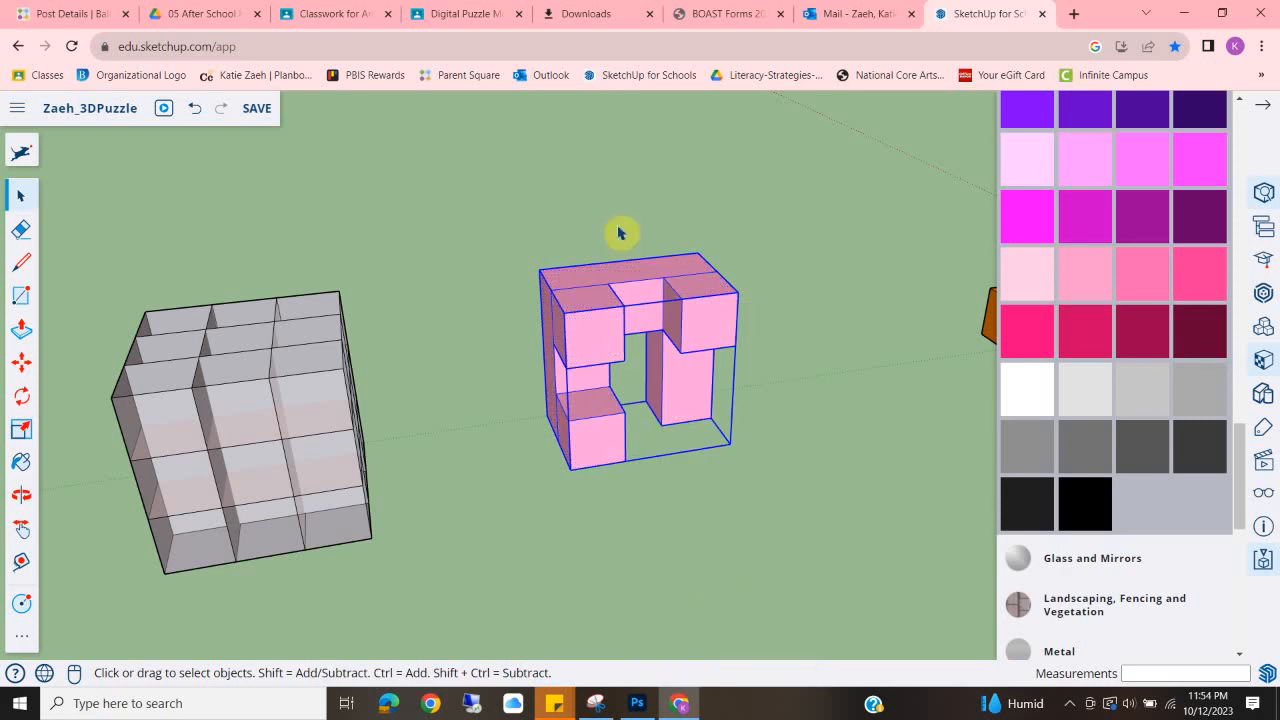
{"action": "left_click", "coordinate": [1264, 560]}
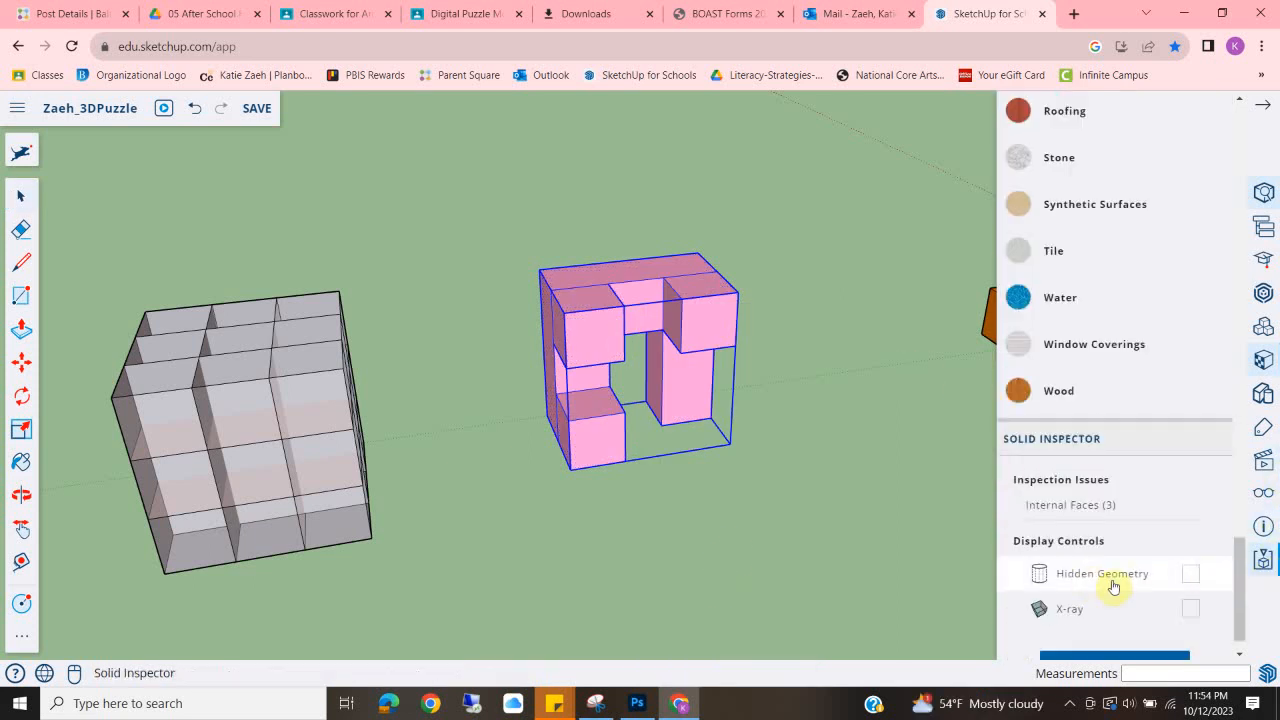
{"action": "scroll", "coordinate": [1110, 640], "scroll_direction": "down", "scroll_amount": 1}
{"action": "left_click", "coordinate": [1113, 632]}
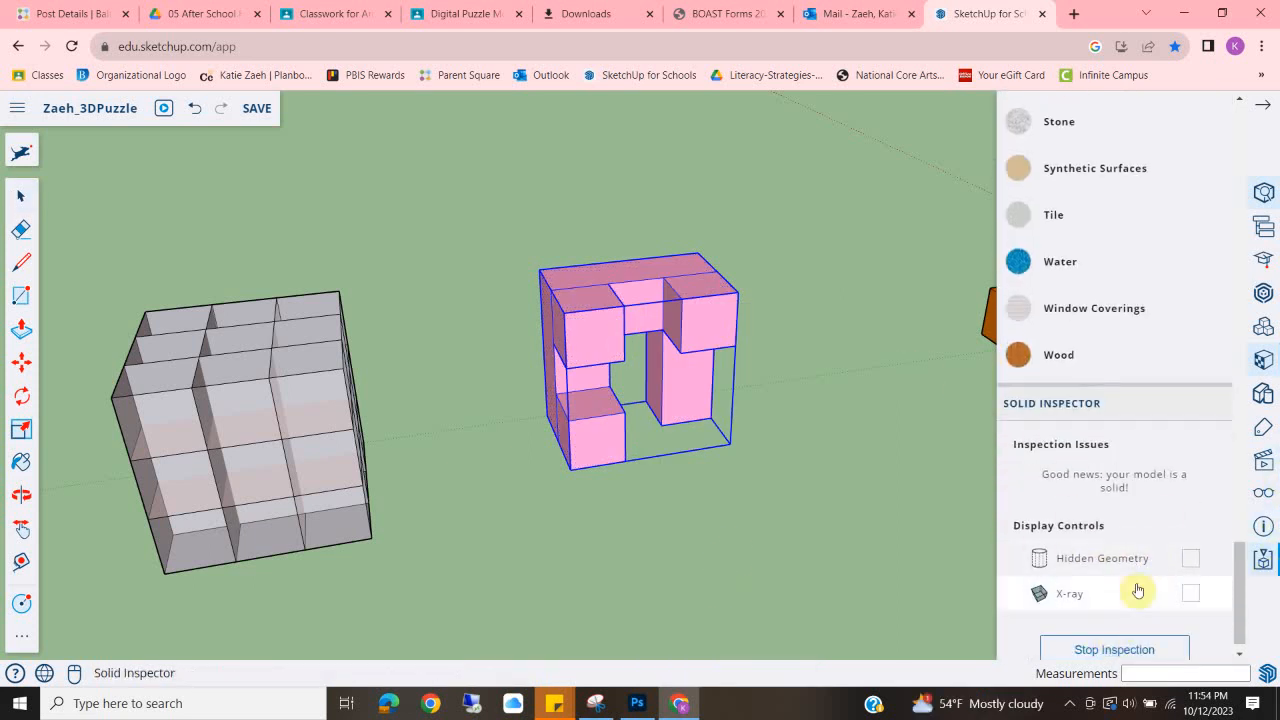
{"action": "middle_click_drag", "start_coordinate": [529, 349], "coordinate": [834, 438]}
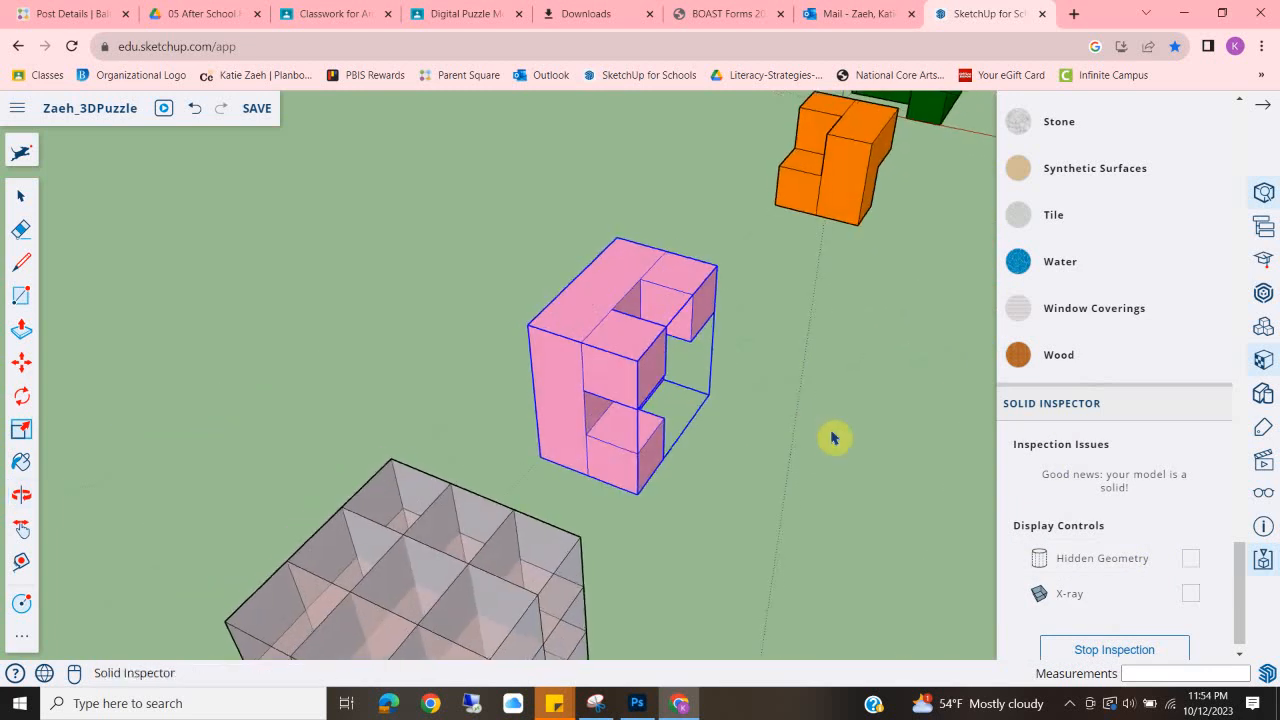
{"action": "left_click", "coordinate": [791, 374]}
Copy the pink, orange and green pieces together into a parallel row beside the originals.
{"action": "scroll", "coordinate": [790, 330], "scroll_direction": "down", "scroll_amount": 6}
{"action": "scroll", "coordinate": [727, 298], "scroll_direction": "up", "scroll_amount": 2}
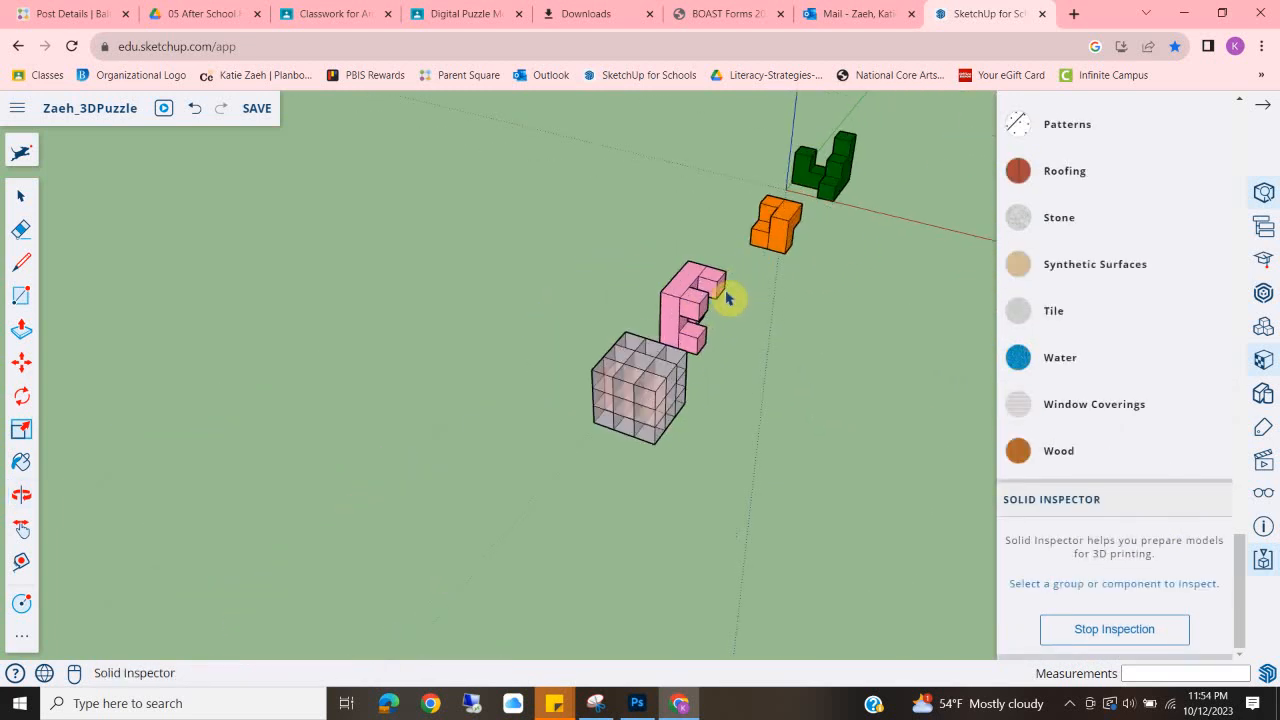
{"action": "scroll", "coordinate": [727, 298], "scroll_direction": "up", "scroll_amount": 3}
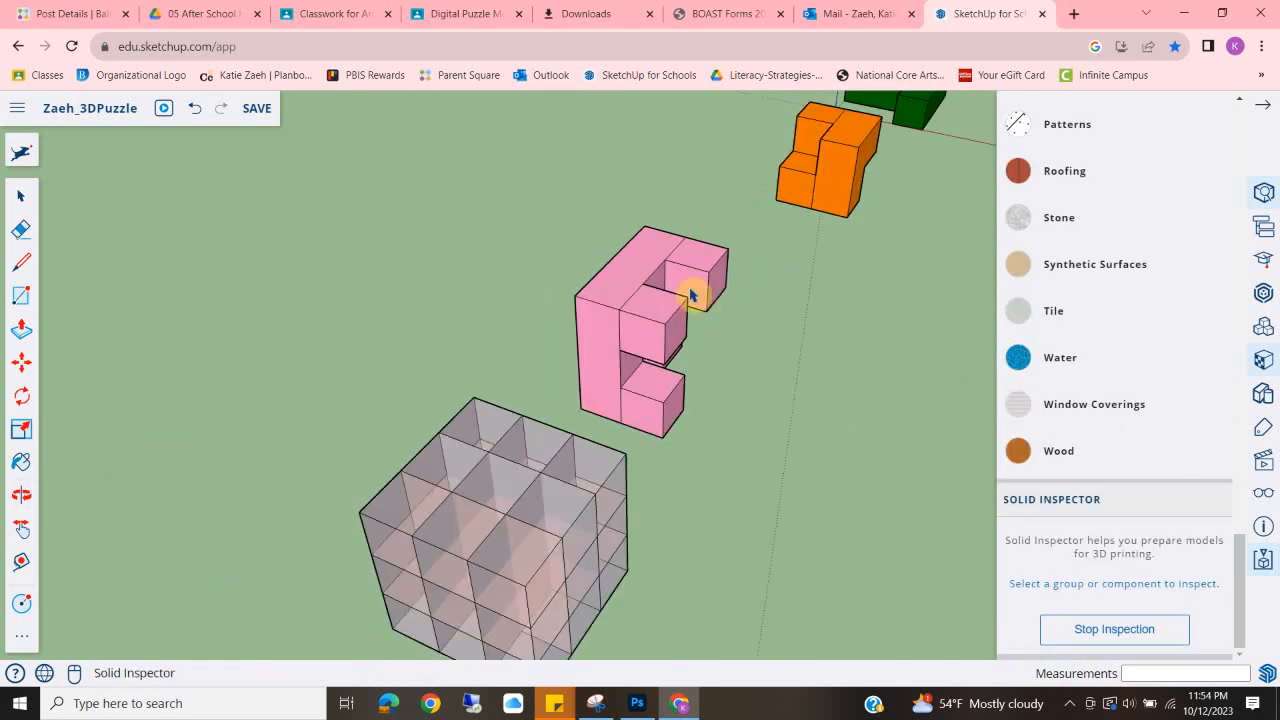
{"action": "left_click", "coordinate": [653, 235]}
{"action": "mouse_move", "coordinate": [812, 232]}
{"action": "middle_mouse_down"}
{"action": "mouse_move", "coordinate": [689, 300]}
{"action": "mouse_move", "coordinate": [791, 246]}
{"action": "middle_mouse_up"}
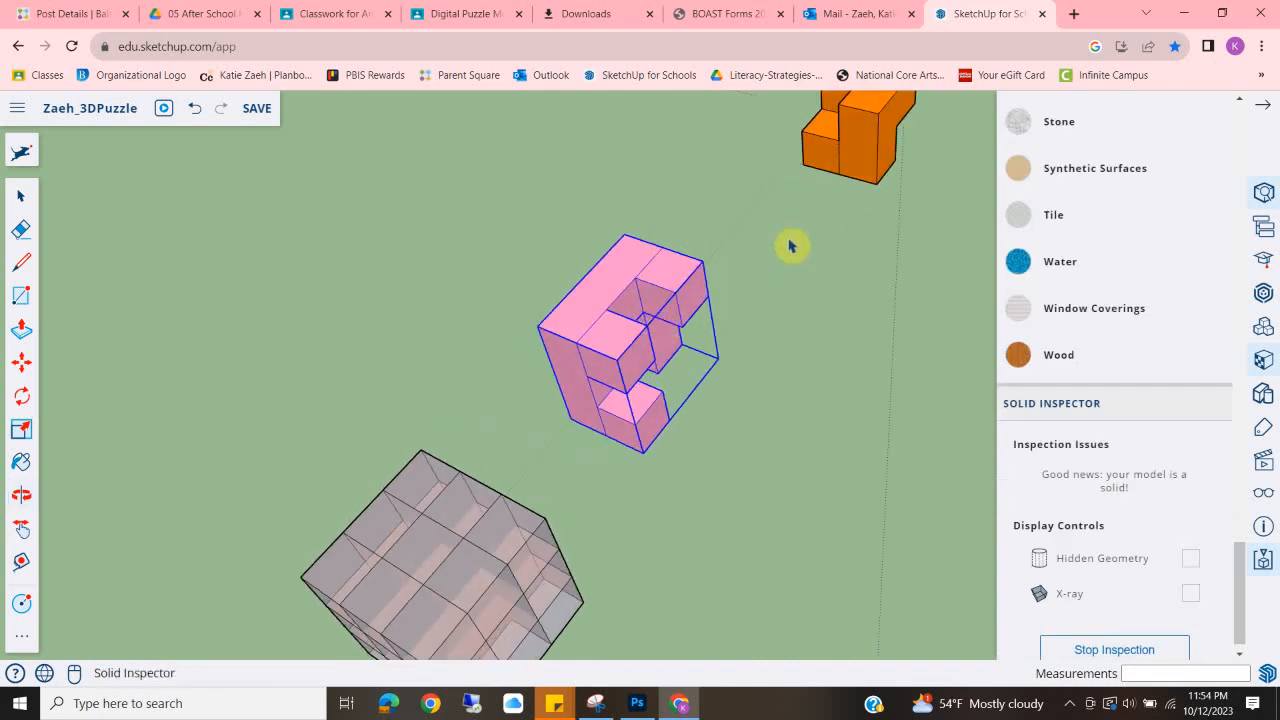
{"action": "scroll", "coordinate": [790, 246], "scroll_direction": "down", "scroll_amount": 4}
{"action": "left_click", "coordinate": [815, 191], "text": "shift"}
{"action": "left_click", "coordinate": [888, 133], "text": "shift"}
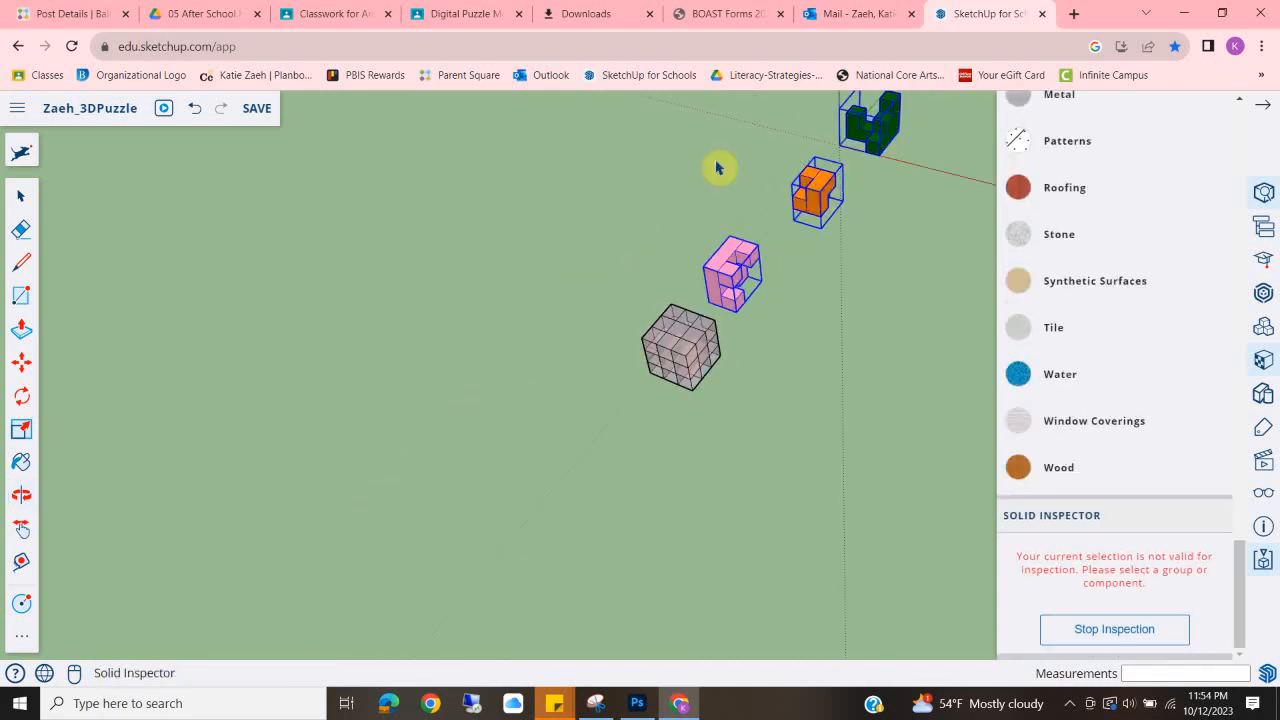
{"action": "left_click", "coordinate": [23, 362]}
{"action": "left_click", "coordinate": [718, 298]}
{"action": "key", "text": "ctrl"}
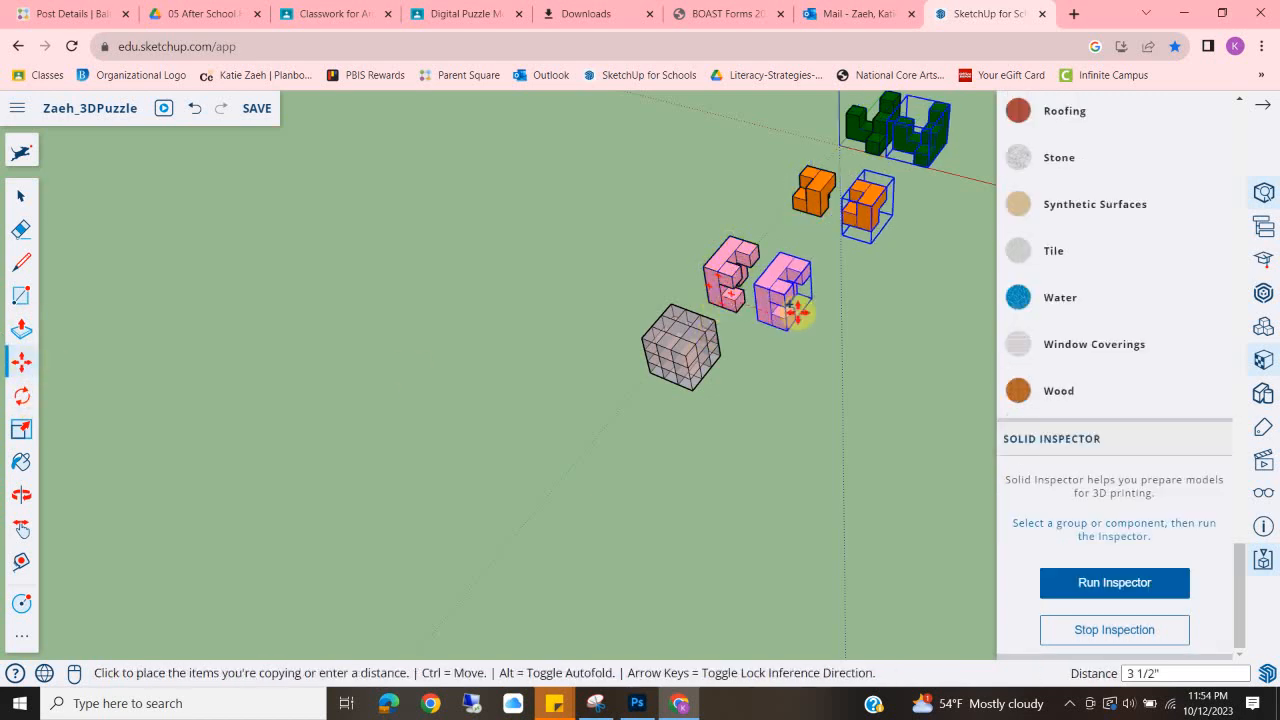
{"action": "left_click", "coordinate": [878, 345]}
Move the orange piece's copy into the pink piece's copy so the two interlock on the grid.
{"action": "middle_click_drag", "start_coordinate": [716, 387], "coordinate": [830, 378]}
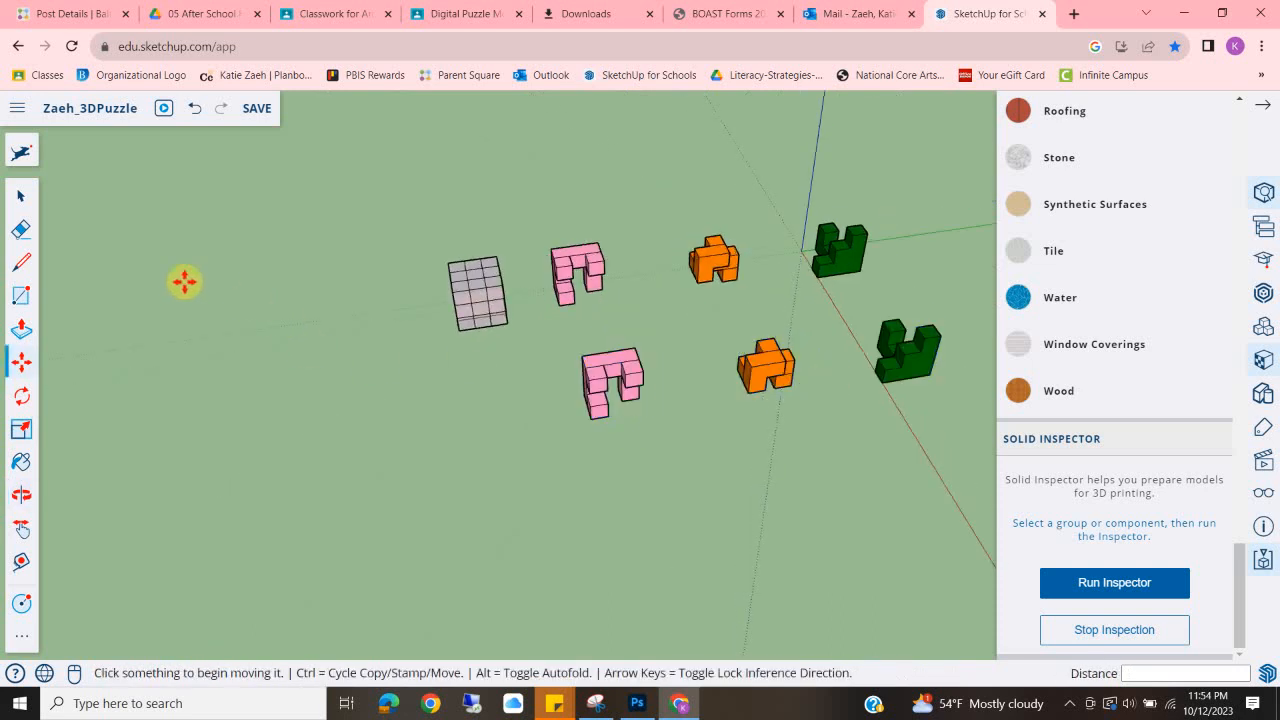
{"action": "left_click", "coordinate": [21, 197]}
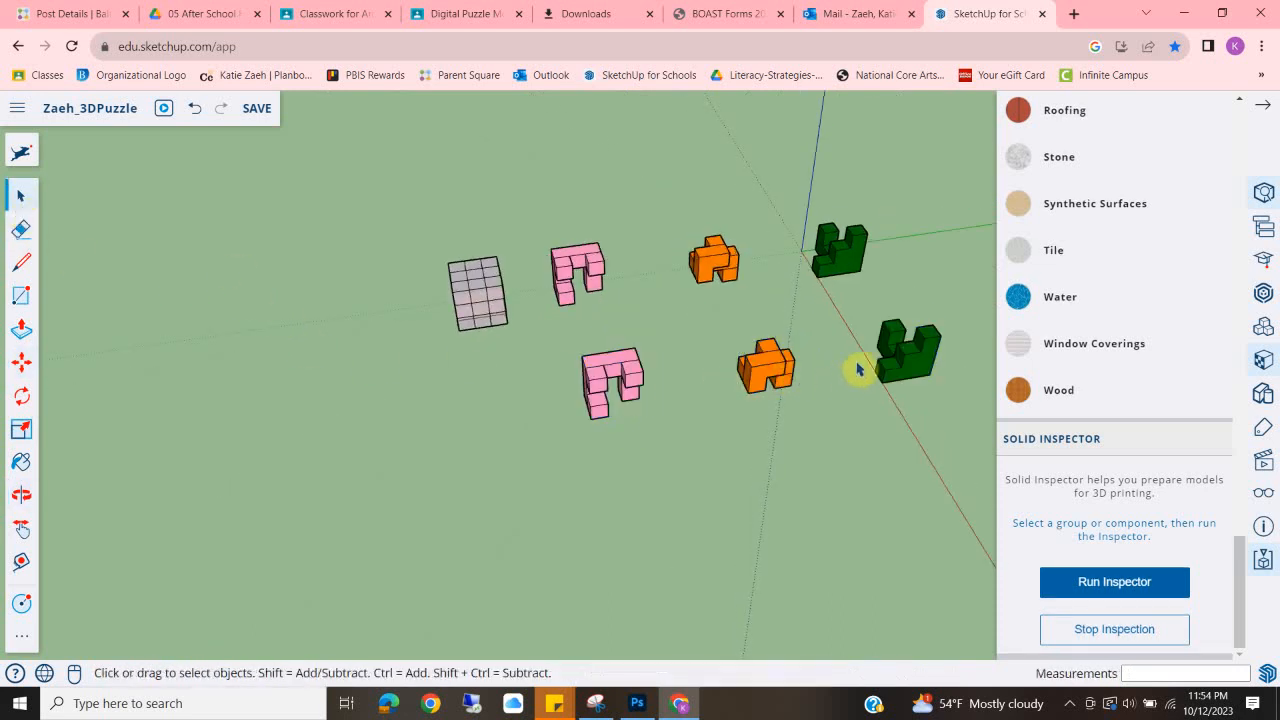
{"action": "scroll", "coordinate": [850, 376], "scroll_direction": "up", "scroll_amount": 3}
{"action": "left_click", "coordinate": [660, 371]}
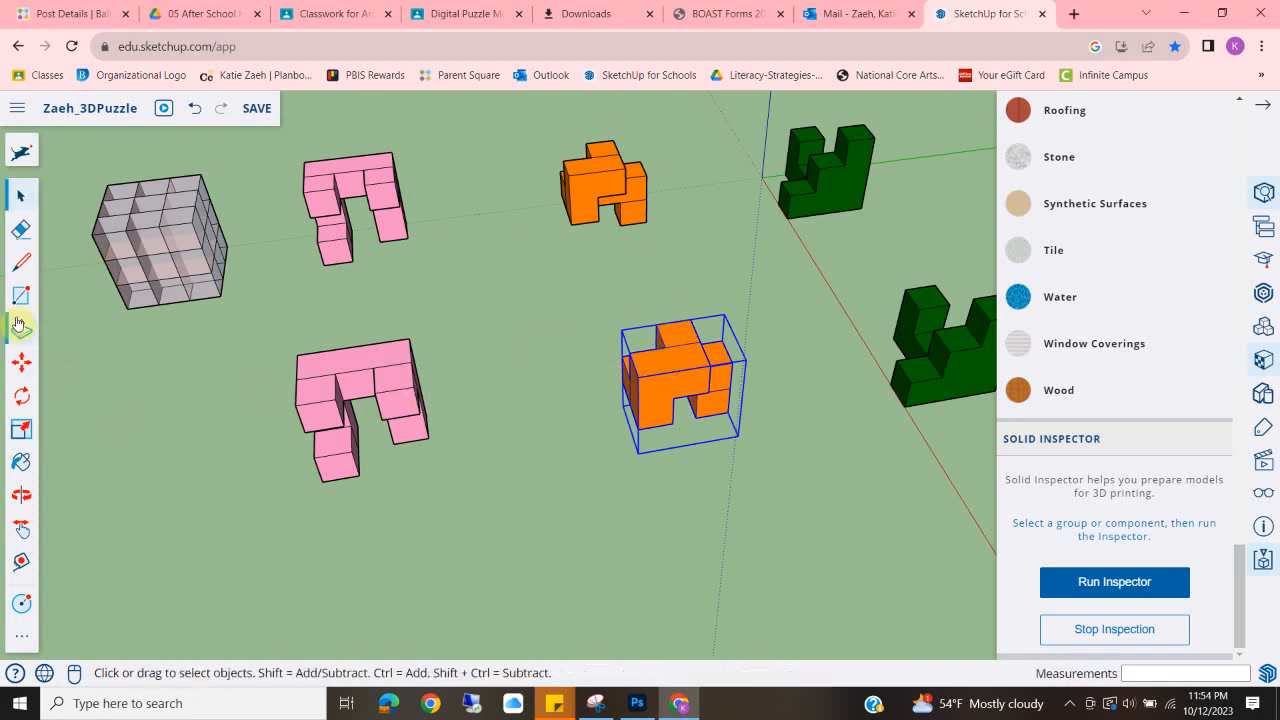
{"action": "left_click", "coordinate": [22, 362]}
{"action": "scroll", "coordinate": [543, 391], "scroll_direction": "up", "scroll_amount": 2}
{"action": "middle_click_drag", "start_coordinate": [543, 391], "coordinate": [673, 298]}
{"action": "left_click_drag", "start_coordinate": [703, 309], "coordinate": [343, 449]}
{"action": "scroll", "coordinate": [343, 449], "scroll_direction": "down", "scroll_amount": 5}
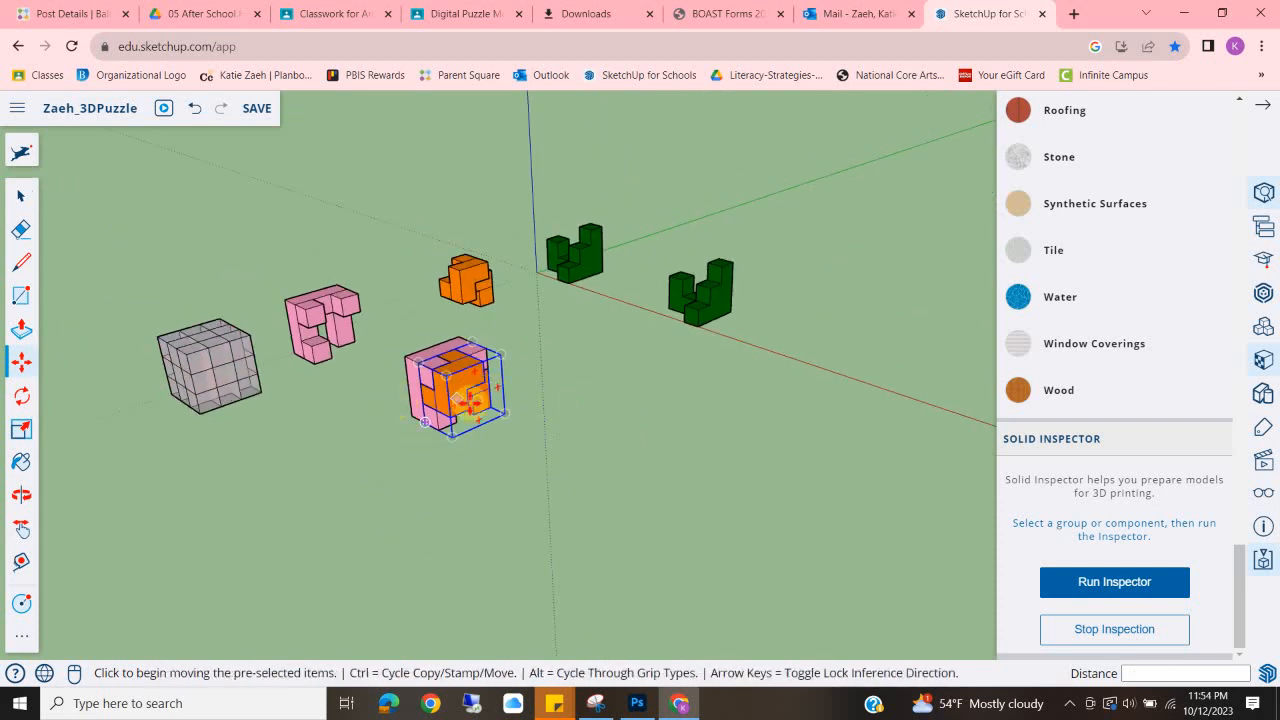
{"action": "left_click", "coordinate": [22, 195]}
{"action": "left_click", "coordinate": [634, 435]}
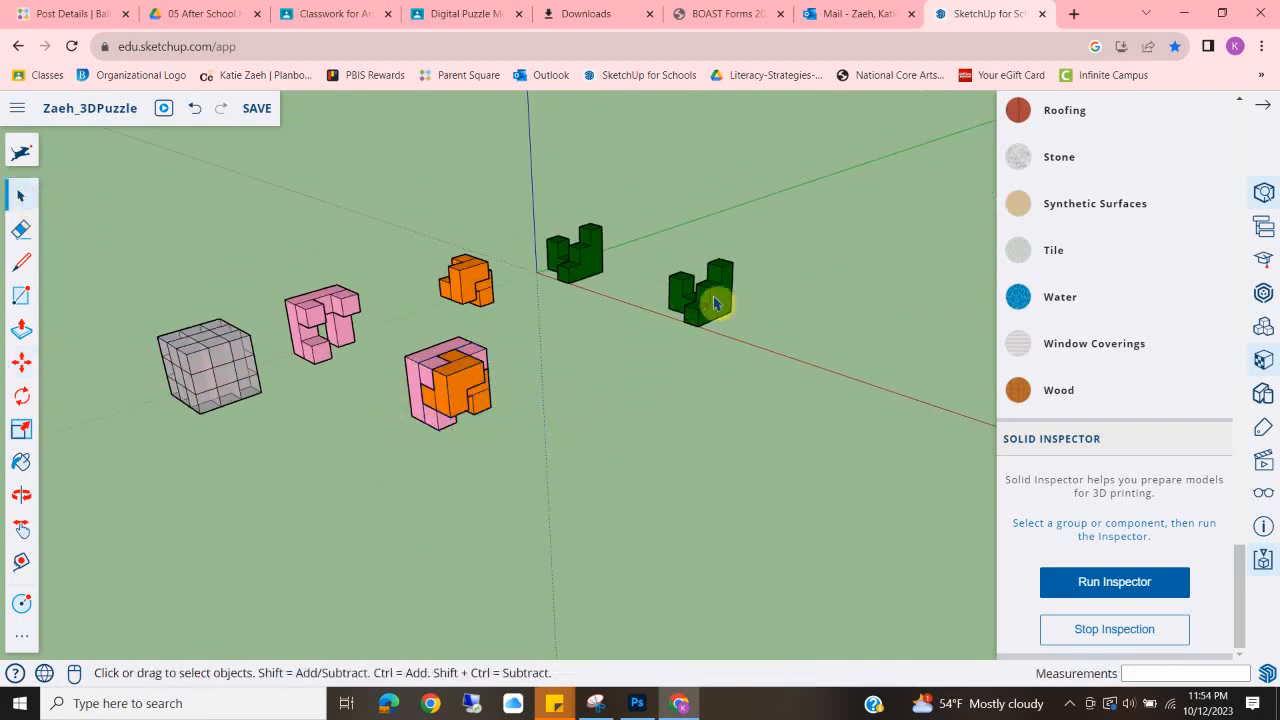
Move the green piece's copy into the interlocked pink and orange copies, aligning its bottom corner to complete the cube.
{"action": "left_click", "coordinate": [22, 362]}
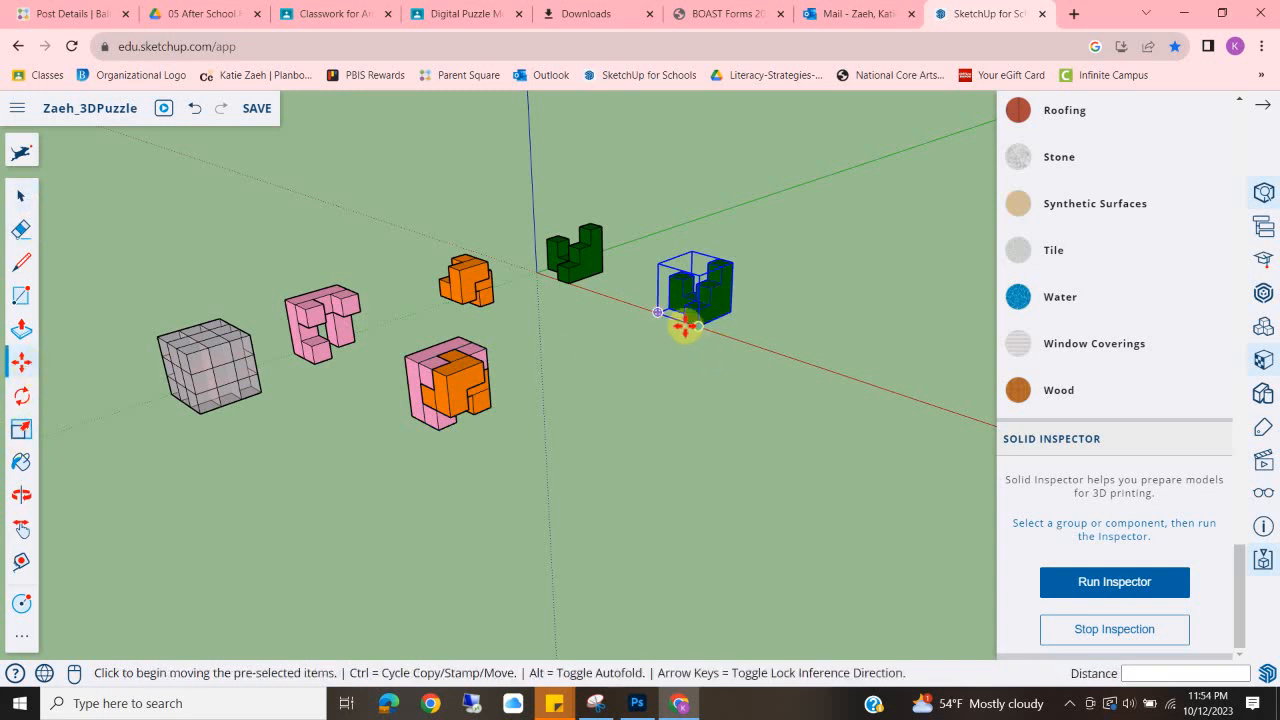
{"action": "left_click", "coordinate": [680, 320]}
{"action": "scroll", "coordinate": [371, 466], "scroll_direction": "up", "scroll_amount": 5}
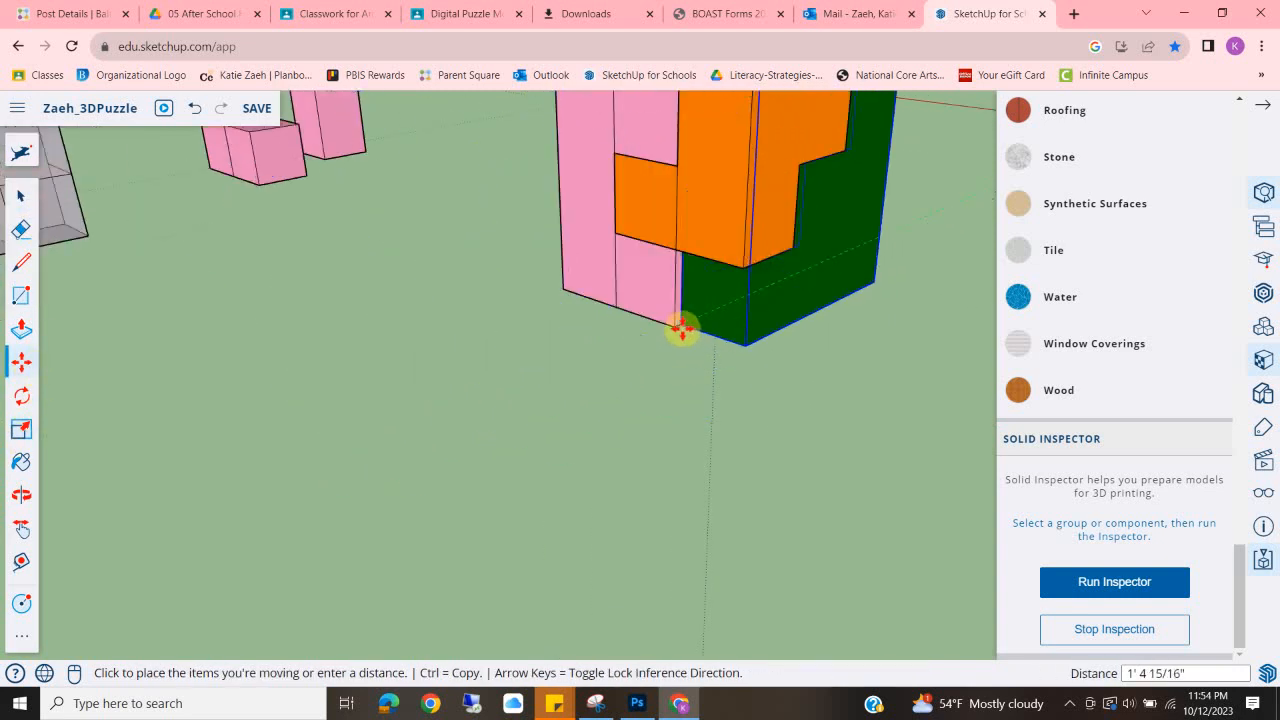
{"action": "left_click", "coordinate": [675, 331]}
Examine the assembled cube from above and from several sides to check how the three pieces fit together.
{"action": "scroll", "coordinate": [526, 378], "scroll_direction": "down", "scroll_amount": 5}
{"action": "middle_click_drag", "start_coordinate": [526, 378], "coordinate": [485, 350]}
{"action": "middle_click_drag", "start_coordinate": [509, 289], "coordinate": [445, 465]}
{"action": "left_click", "coordinate": [22, 196]}
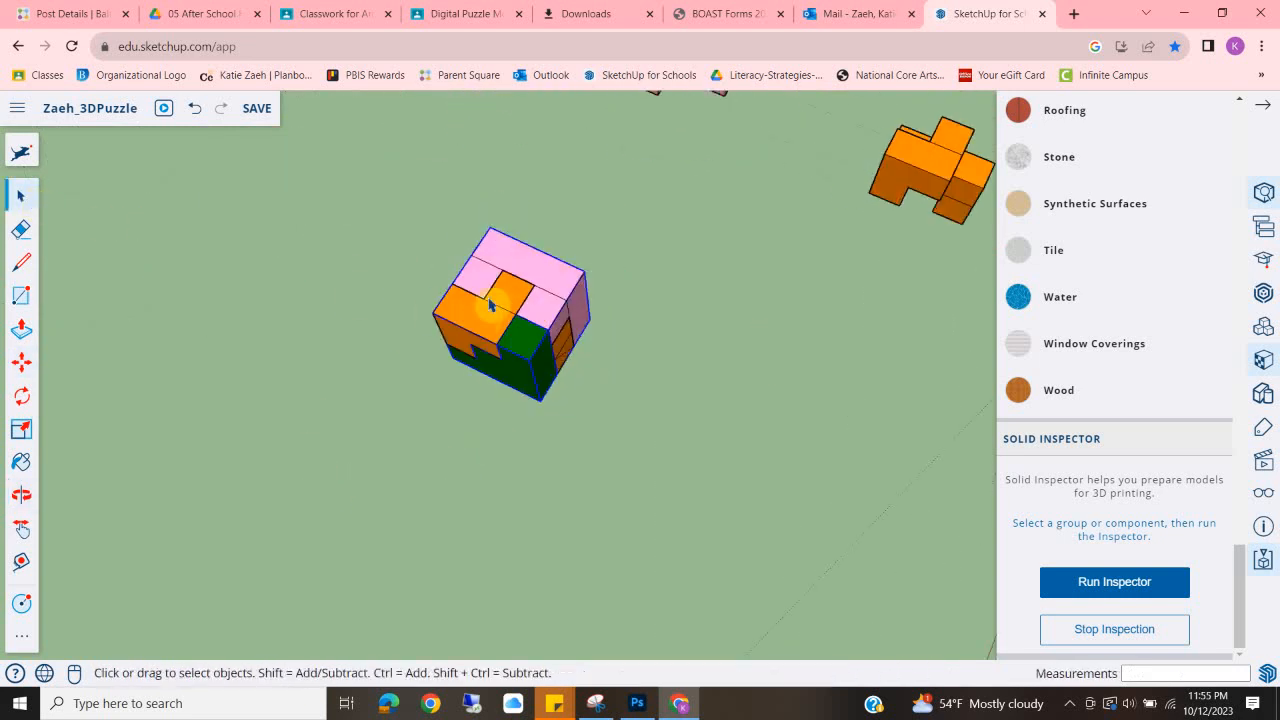
{"action": "scroll", "coordinate": [537, 349], "scroll_direction": "up", "scroll_amount": 5}
{"action": "middle_click_drag", "start_coordinate": [537, 349], "coordinate": [382, 359]}
{"action": "scroll", "coordinate": [450, 228], "scroll_direction": "down", "scroll_amount": 5}
{"action": "scroll", "coordinate": [450, 228], "scroll_direction": "down", "scroll_amount": 3}
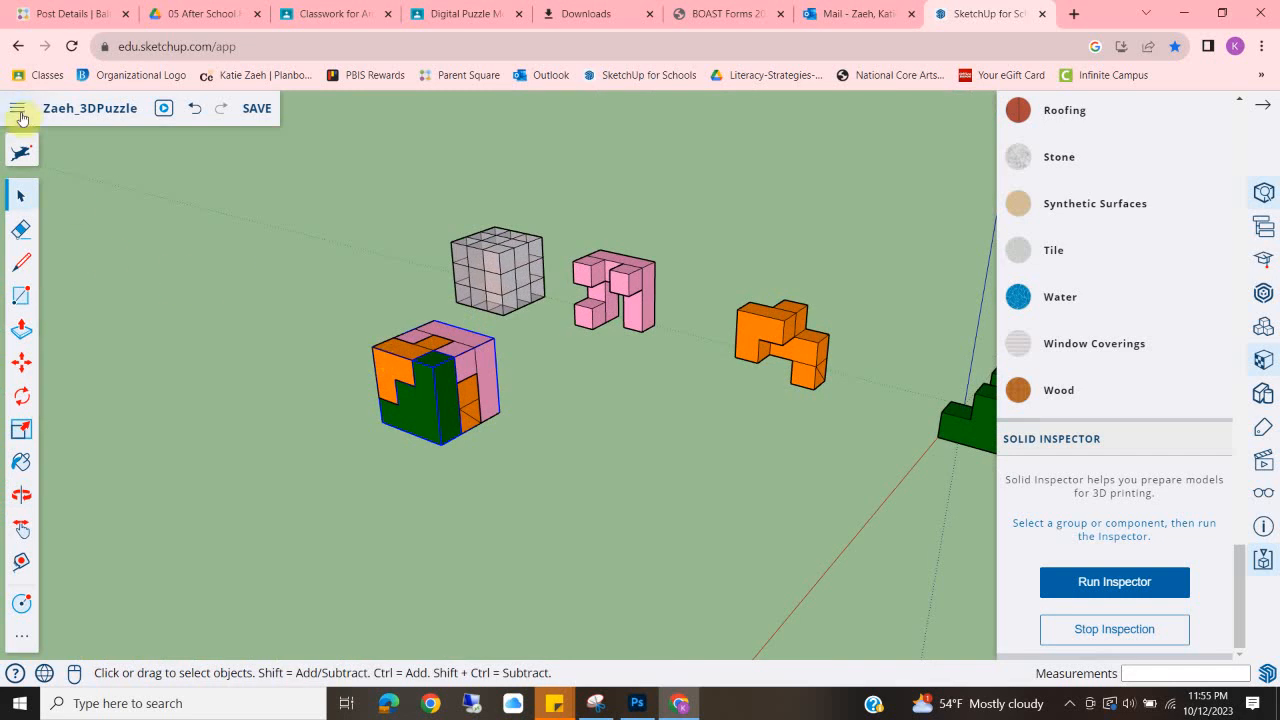
Save the puzzle model and display the available download formats.
{"action": "left_click", "coordinate": [257, 108]}
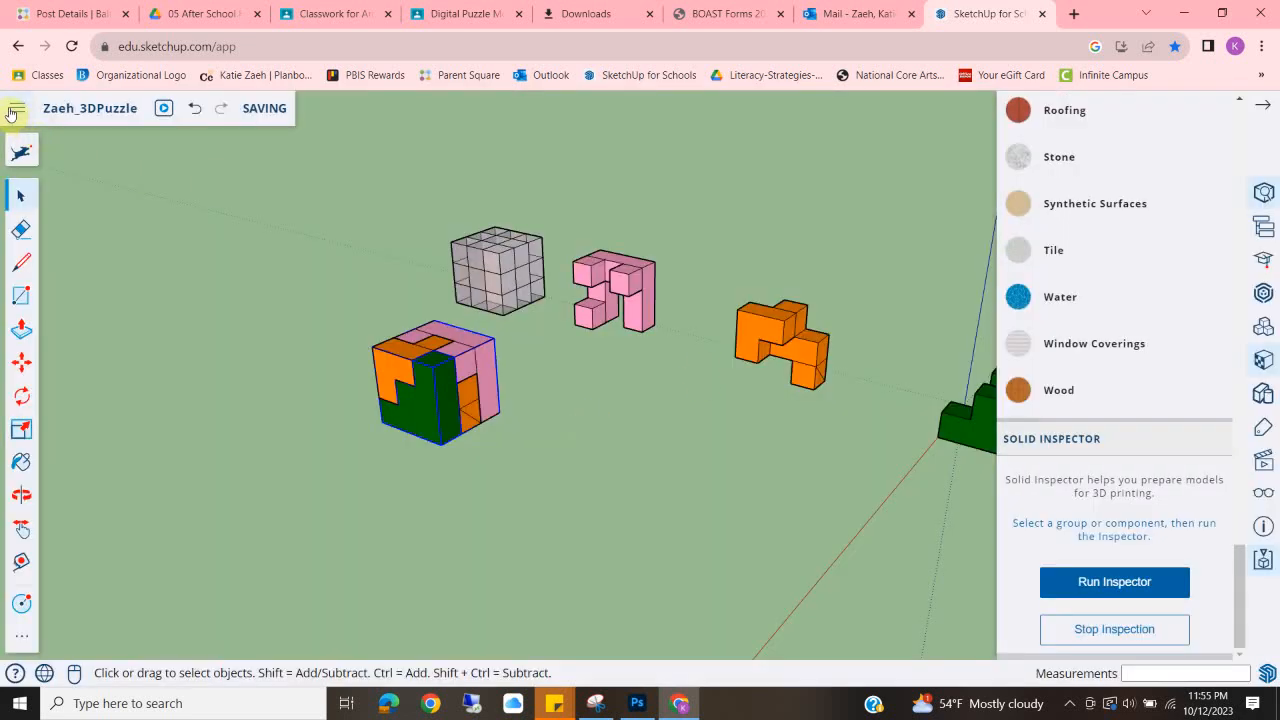
{"action": "left_click", "coordinate": [14, 110]}
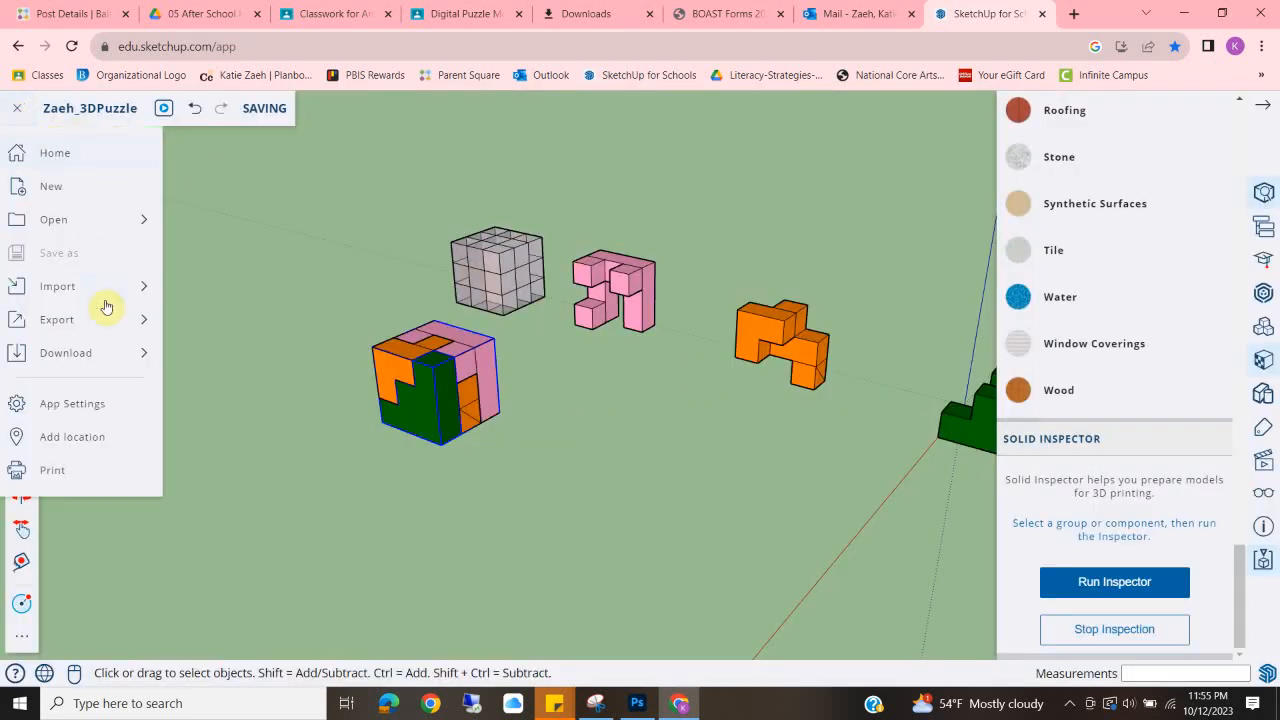
{"action": "mouse_move", "coordinate": [98, 355]}
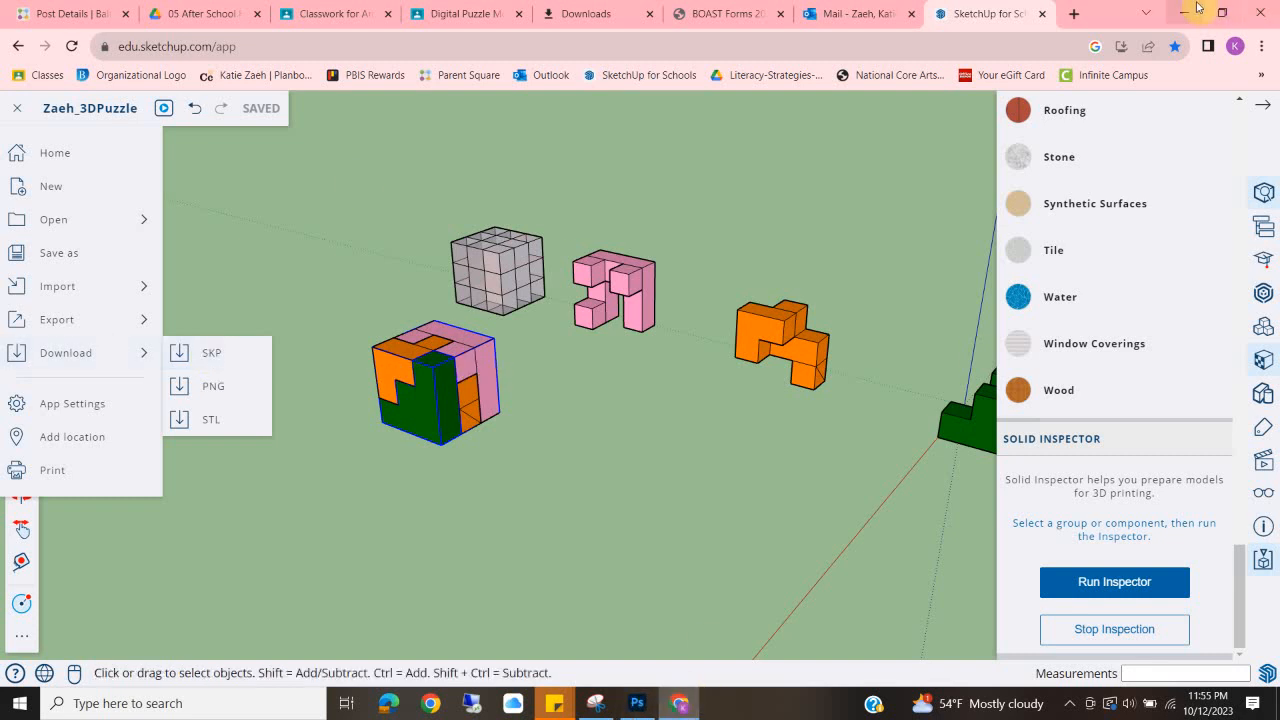
{"action": "left_click", "coordinate": [252, 703]}
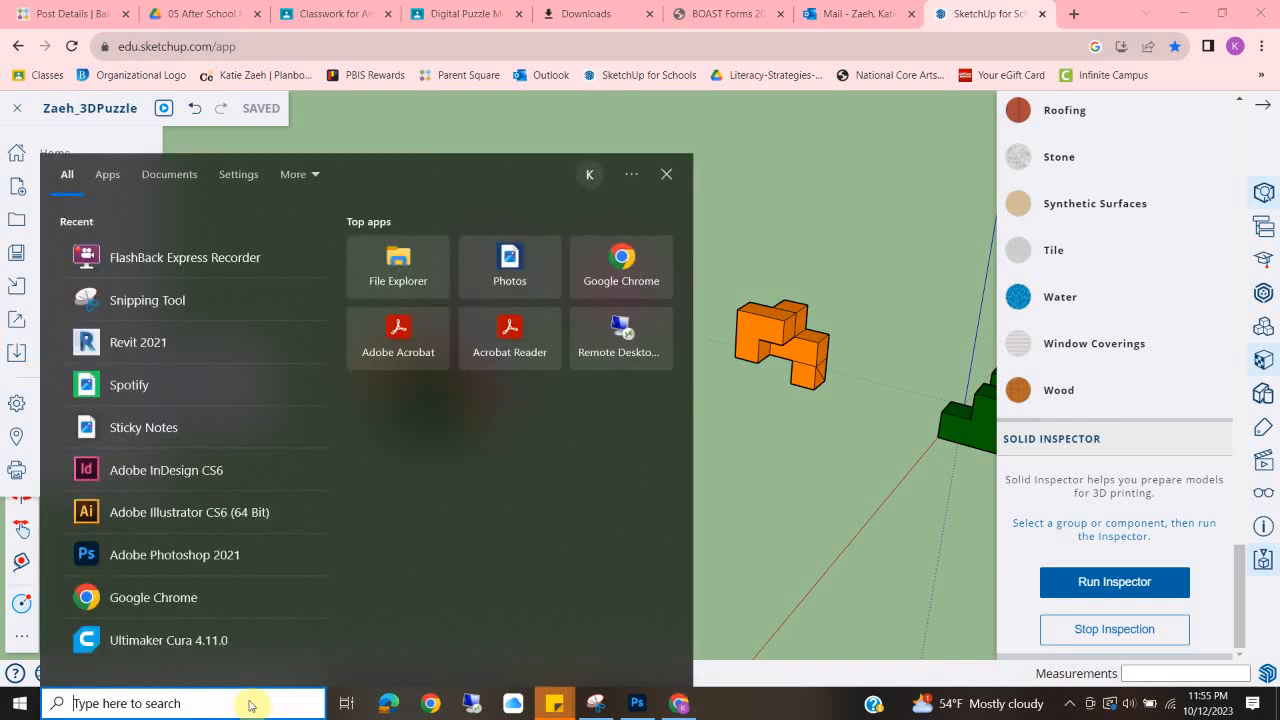
{"action": "type", "text": "flas"}
{"action": "left_click", "coordinate": [194, 249]}
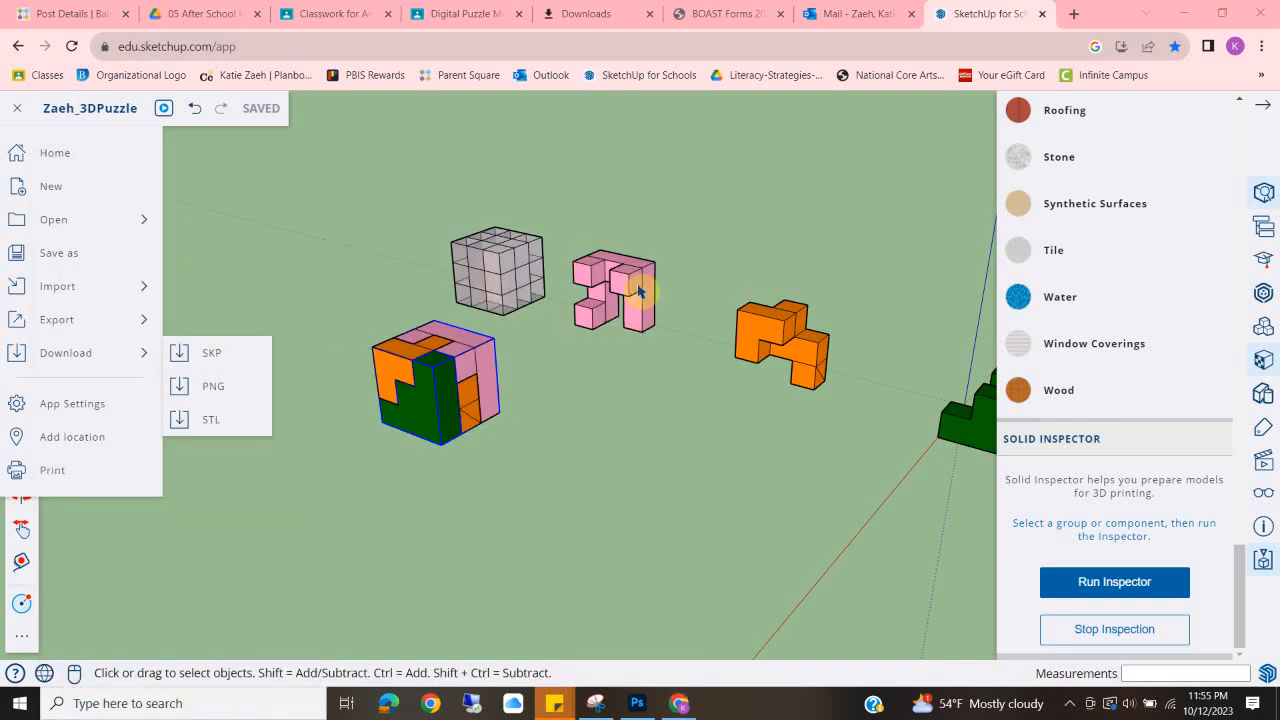